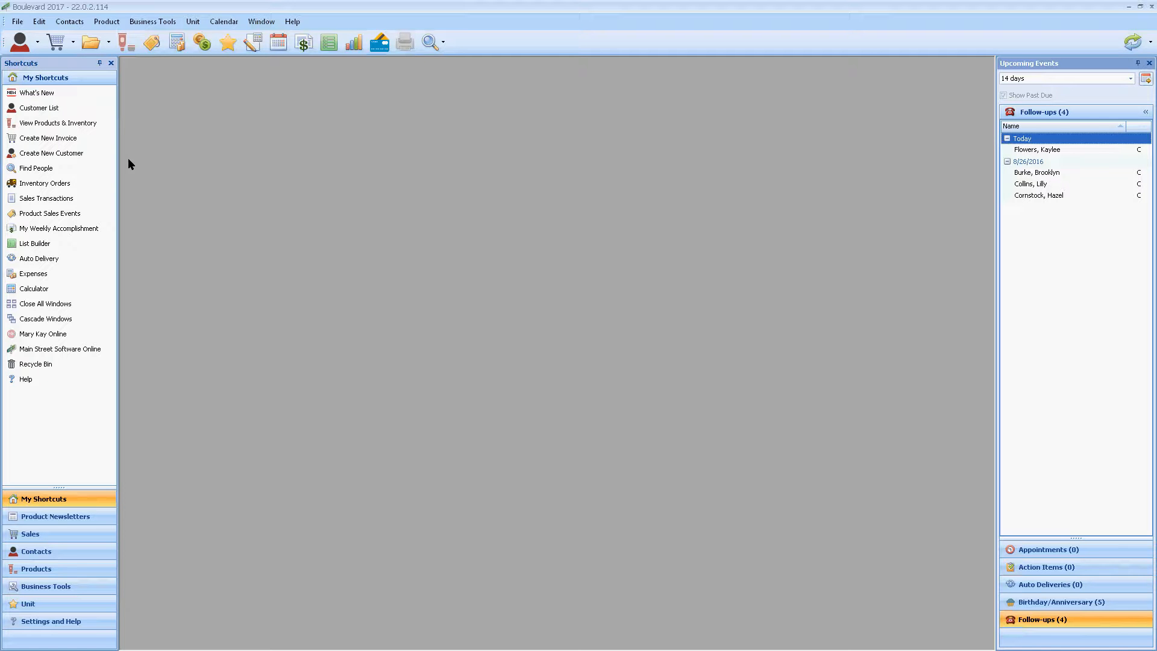
# Step: Open the customer list and set its Inactive Customers filter to No
pyautogui.click(57, 113)
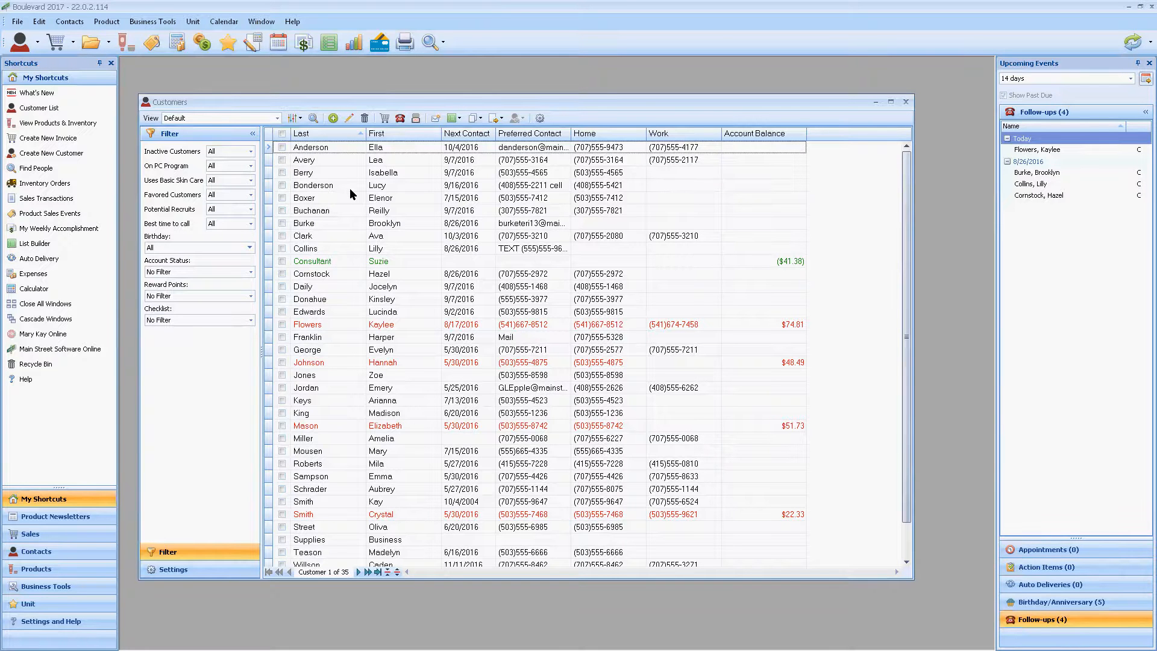
pyautogui.click(251, 151)
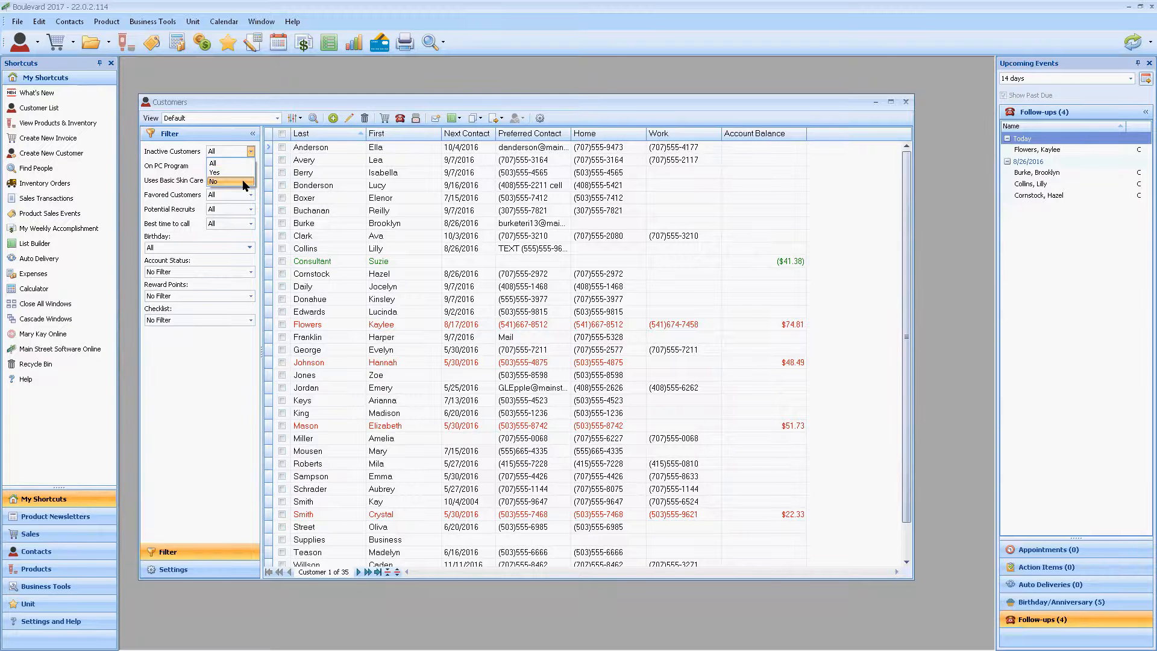
pyautogui.click(244, 182)
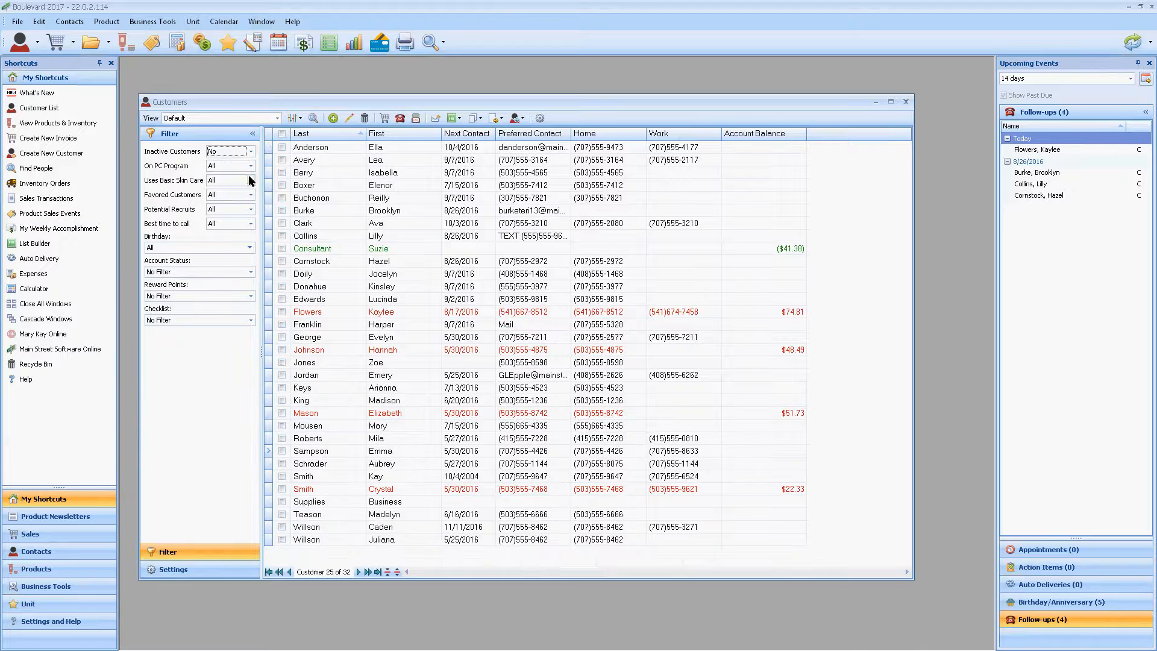
# Step: Select the fourth, fifth and seventh customers in the list and move them to Inactive
pyautogui.click(282, 185)
pyautogui.click(282, 198)
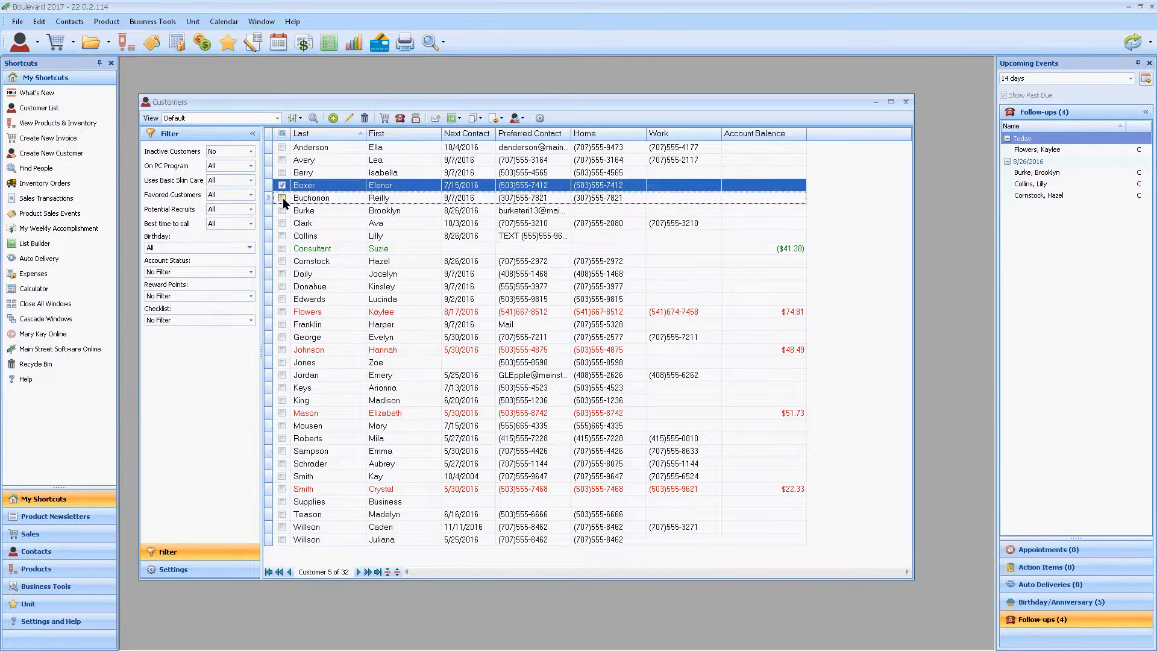
pyautogui.click(282, 223)
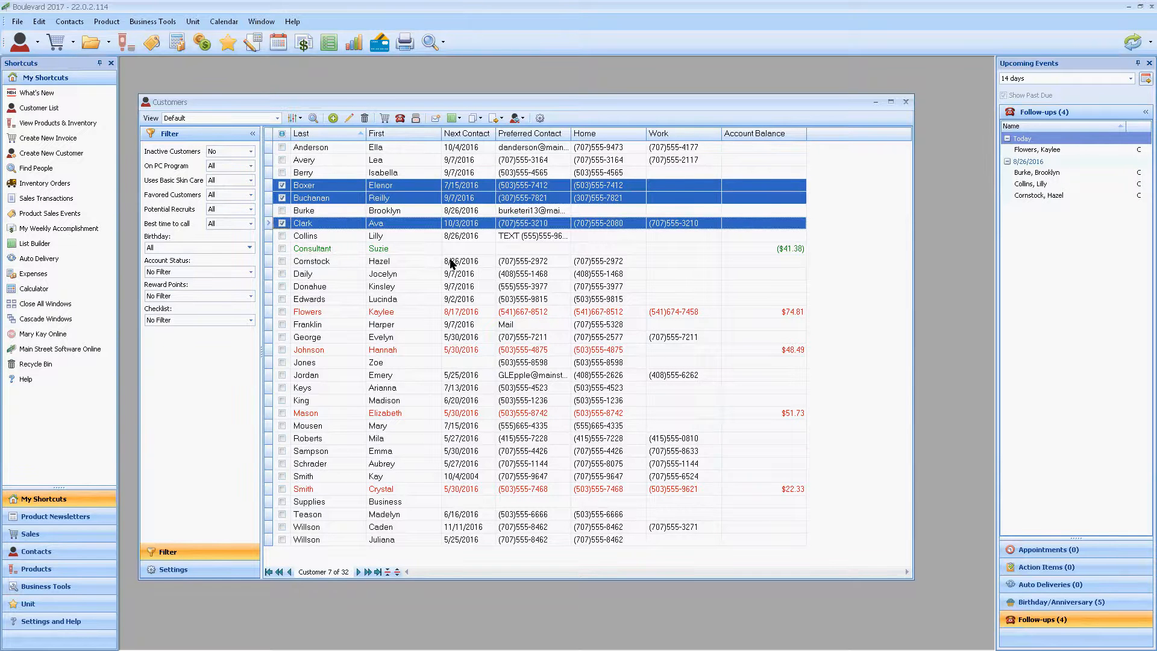
pyautogui.click(521, 118)
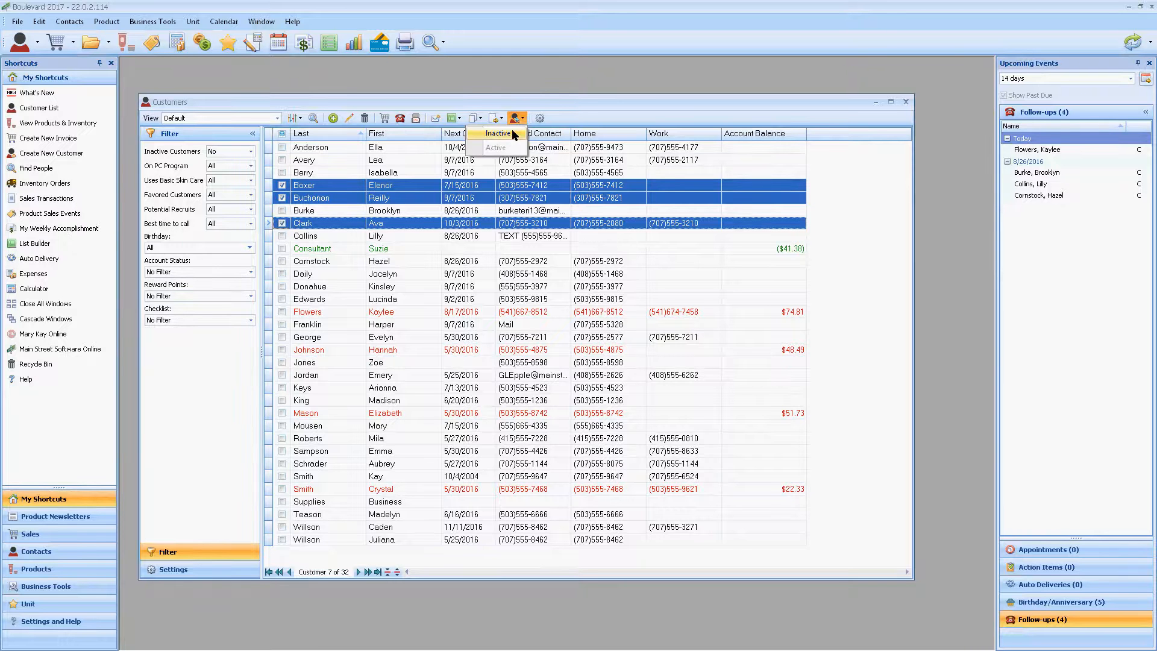
pyautogui.click(498, 134)
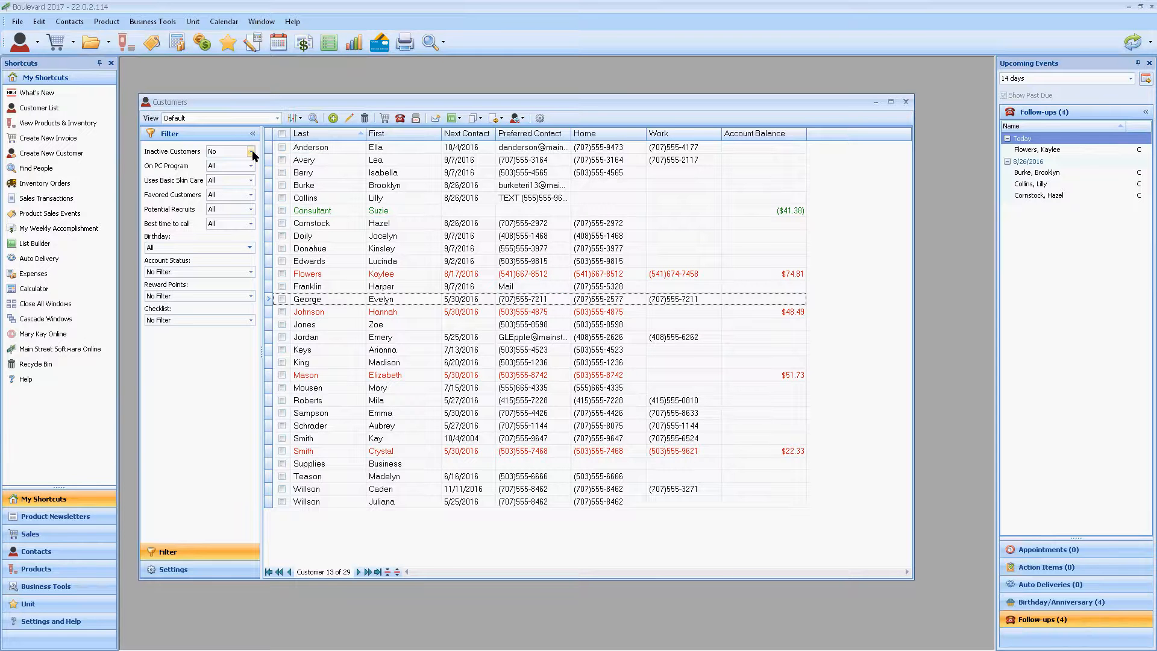
# Step: Set the Inactive Customers filter to Yes and move the third and fourth listed customers back to Active
pyautogui.click(252, 151)
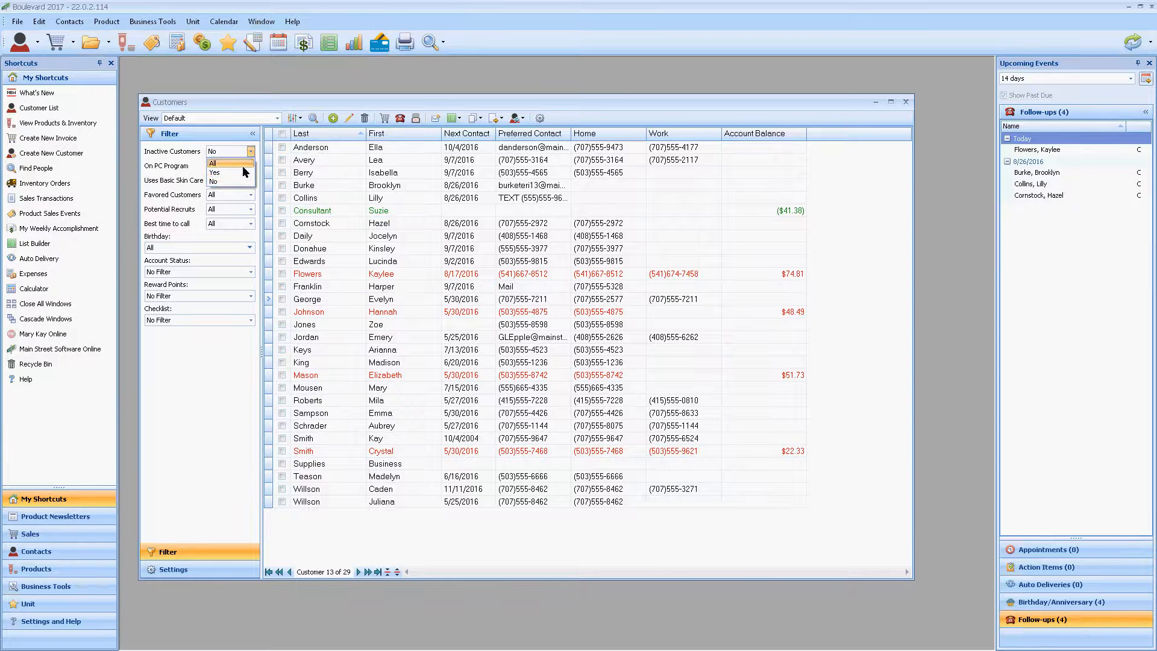
pyautogui.click(241, 172)
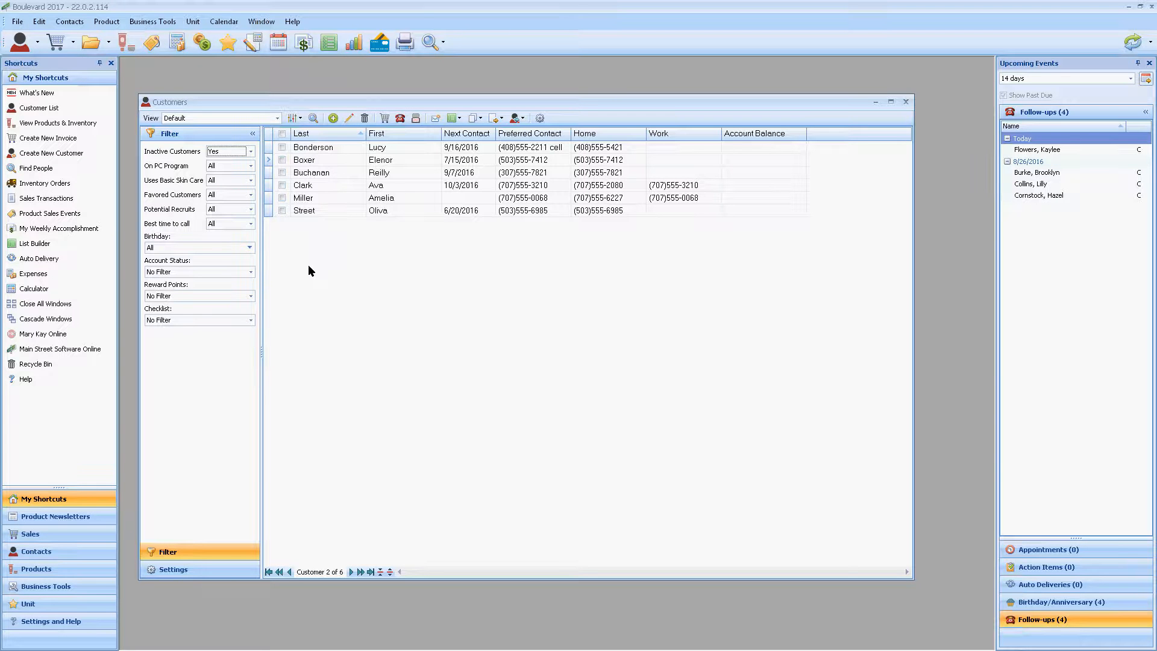
pyautogui.click(282, 185)
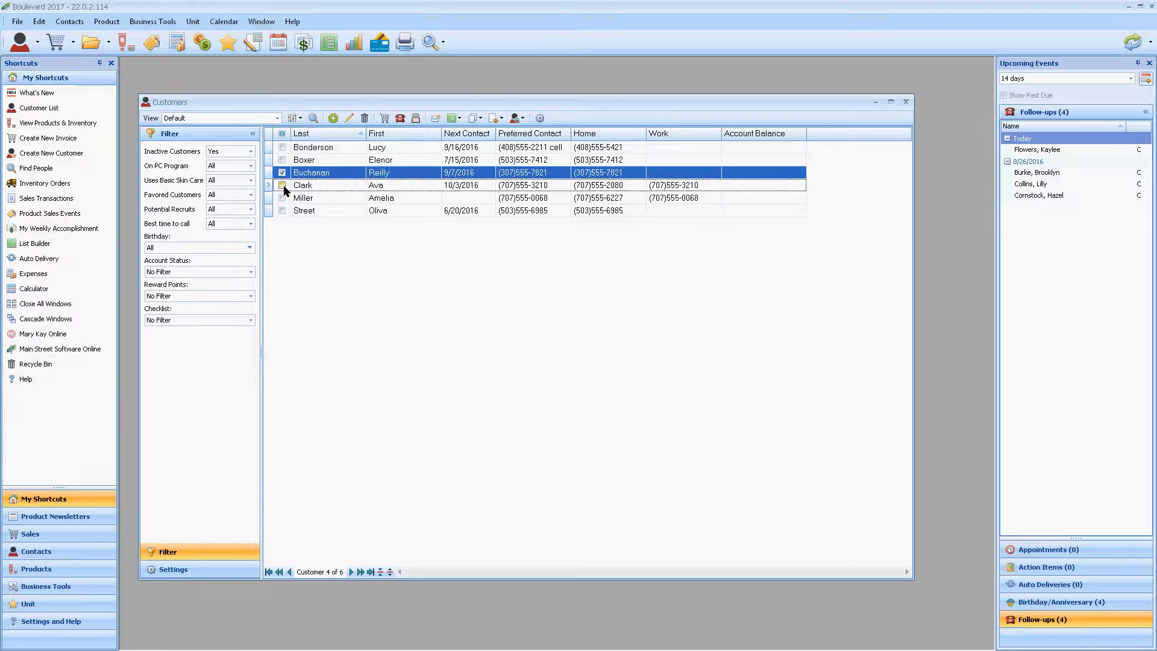
pyautogui.click(520, 118)
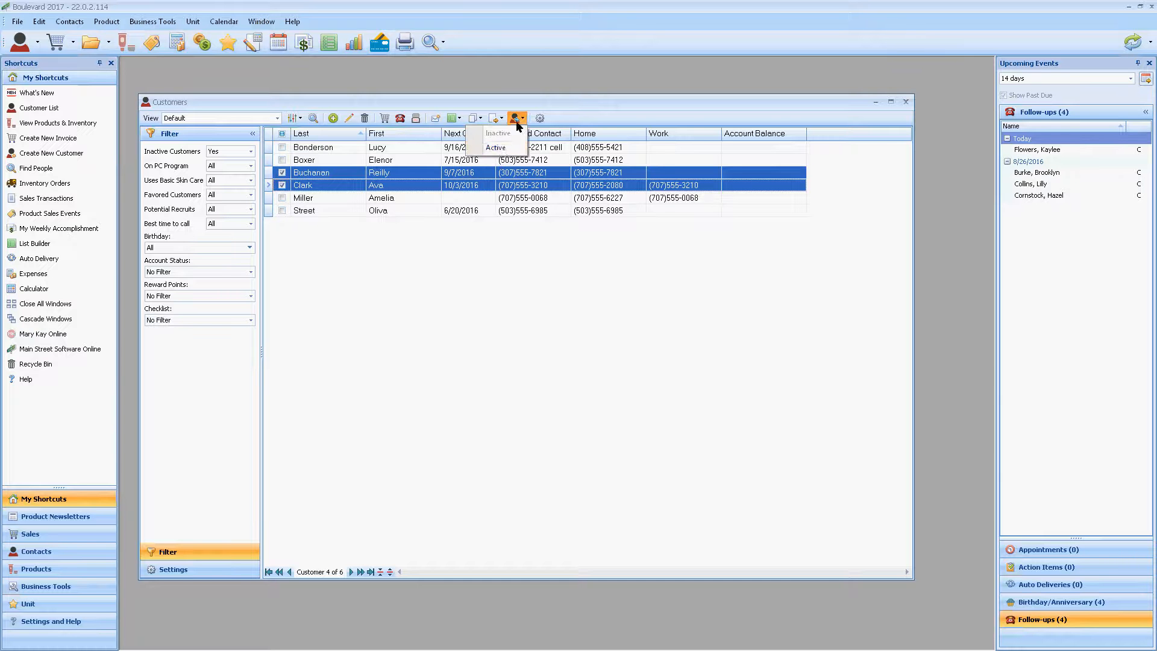
pyautogui.click(496, 148)
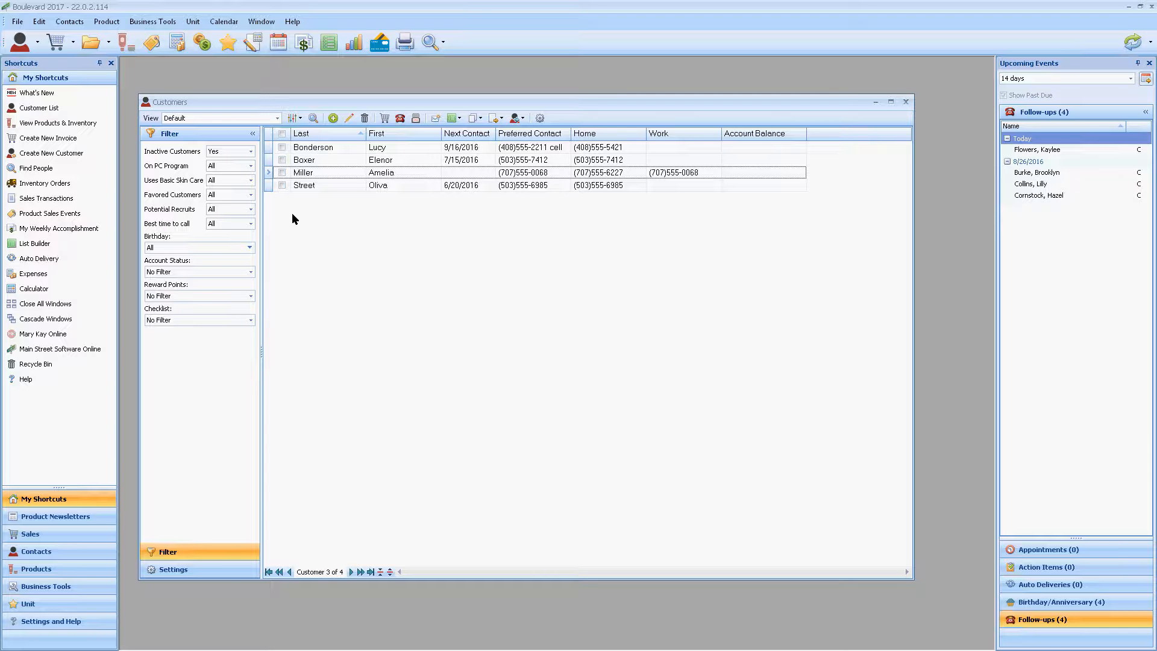
# Step: Delete the first three customers in the inactive customer list
pyautogui.click(282, 147)
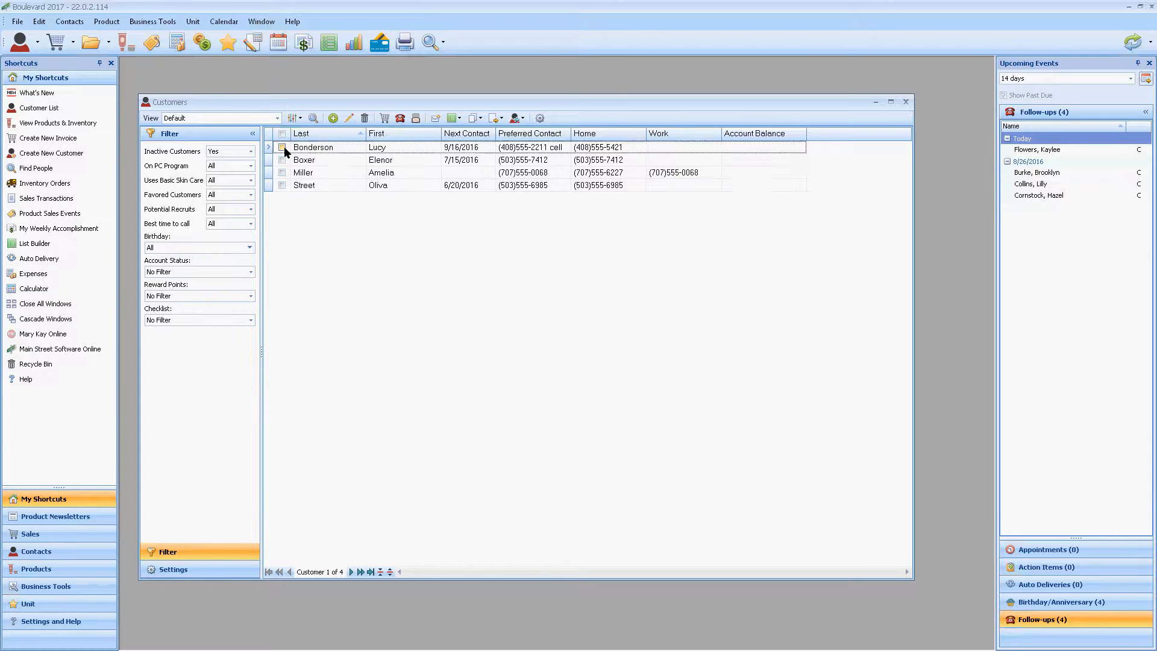
pyautogui.click(281, 158)
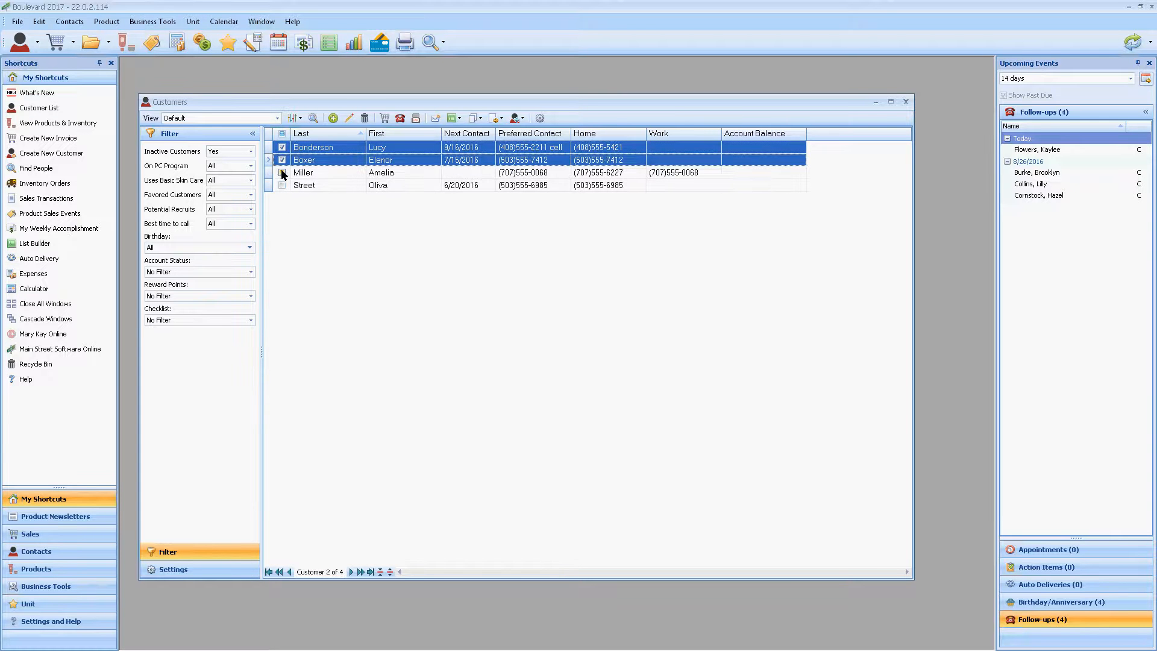
pyautogui.click(282, 173)
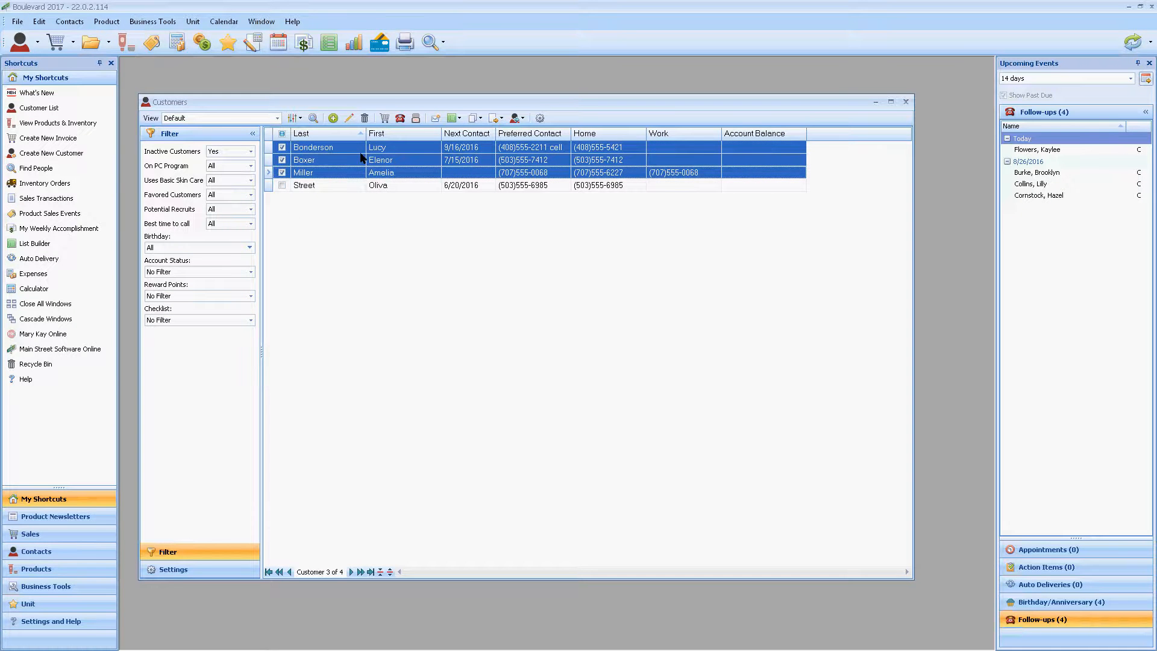
pyautogui.click(365, 119)
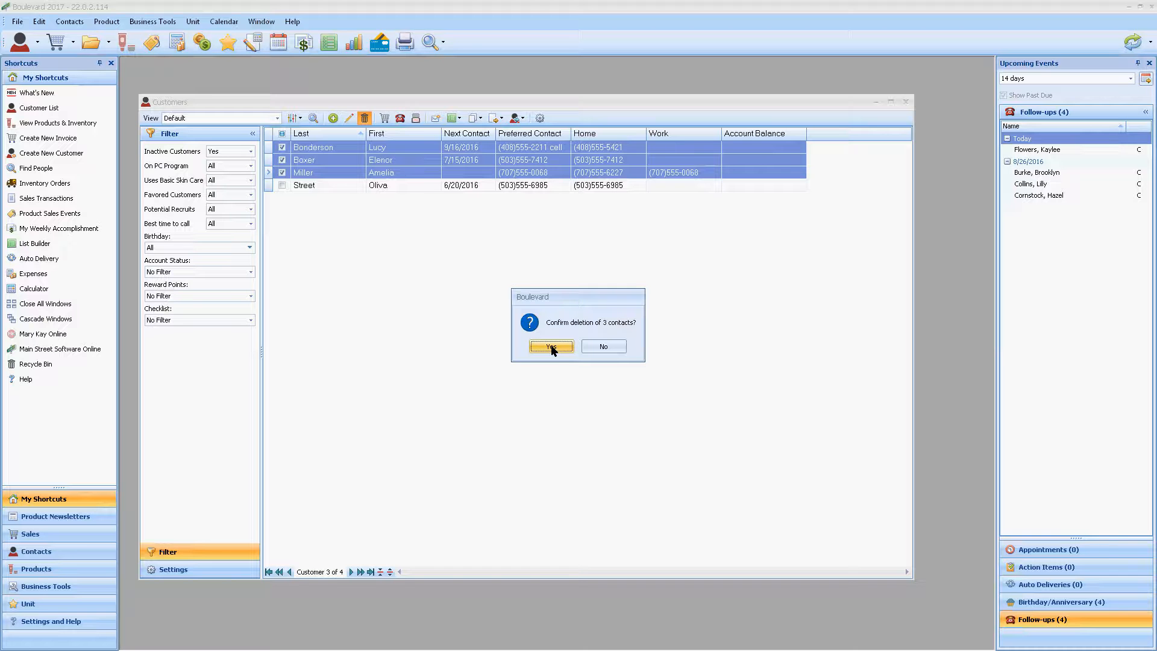
pyautogui.click(552, 347)
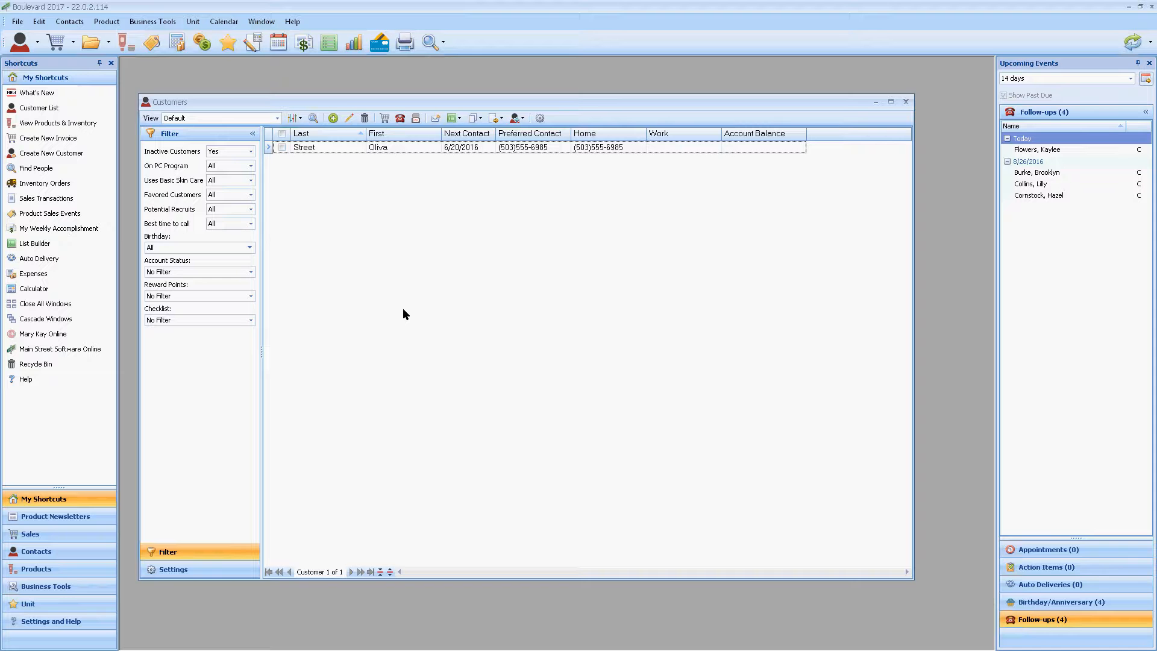
# Step: Restore all three deleted customers from the contact Recycle Bin, and close the bin
pyautogui.click(18, 23)
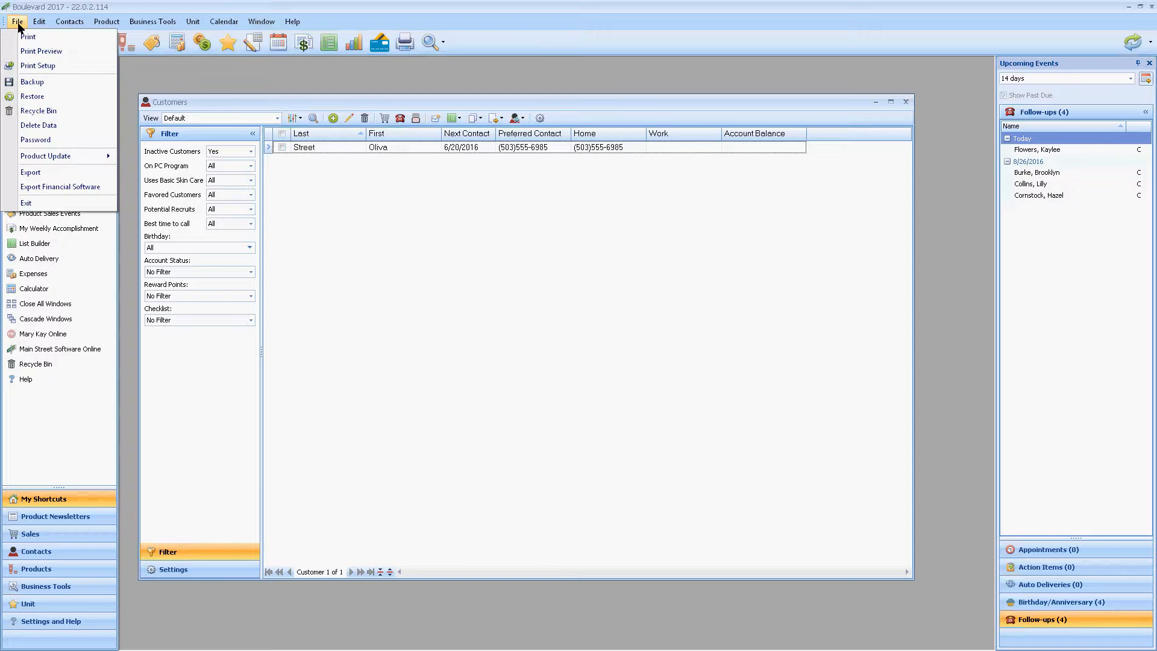
pyautogui.click(57, 111)
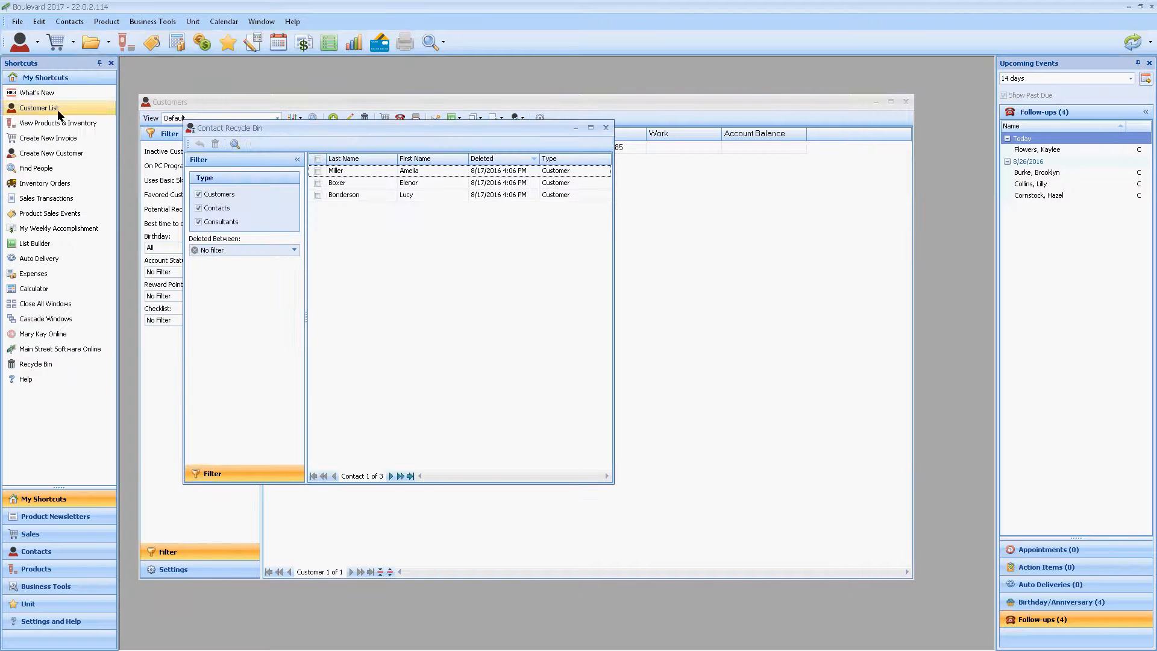
pyautogui.click(318, 170)
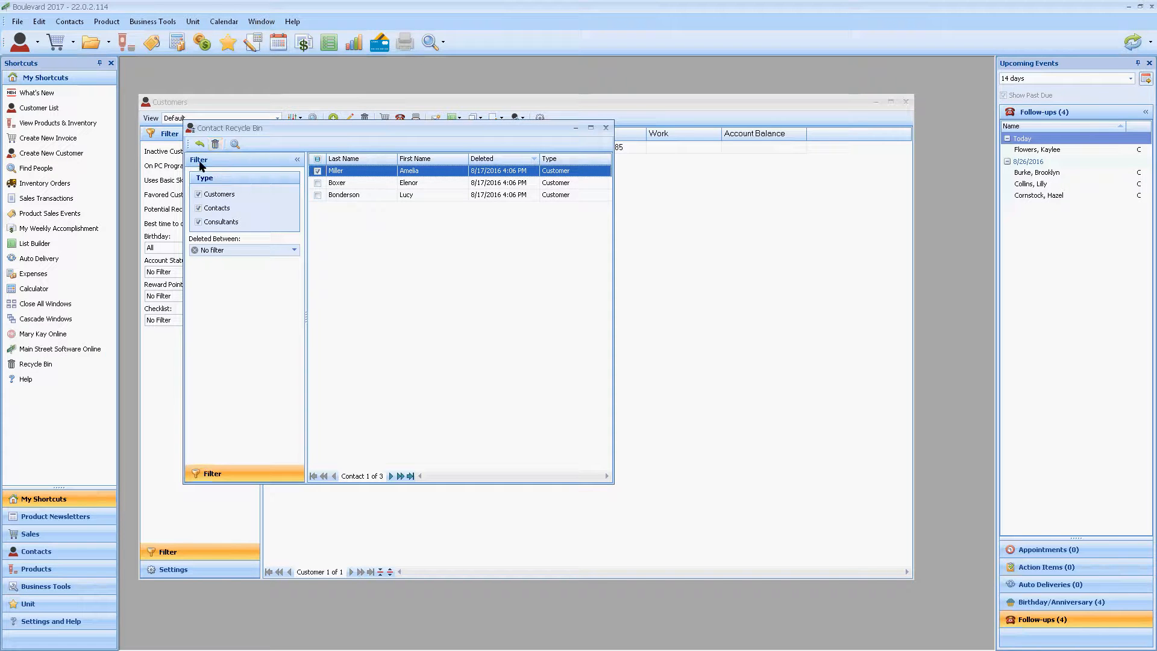
pyautogui.click(318, 183)
pyautogui.click(318, 195)
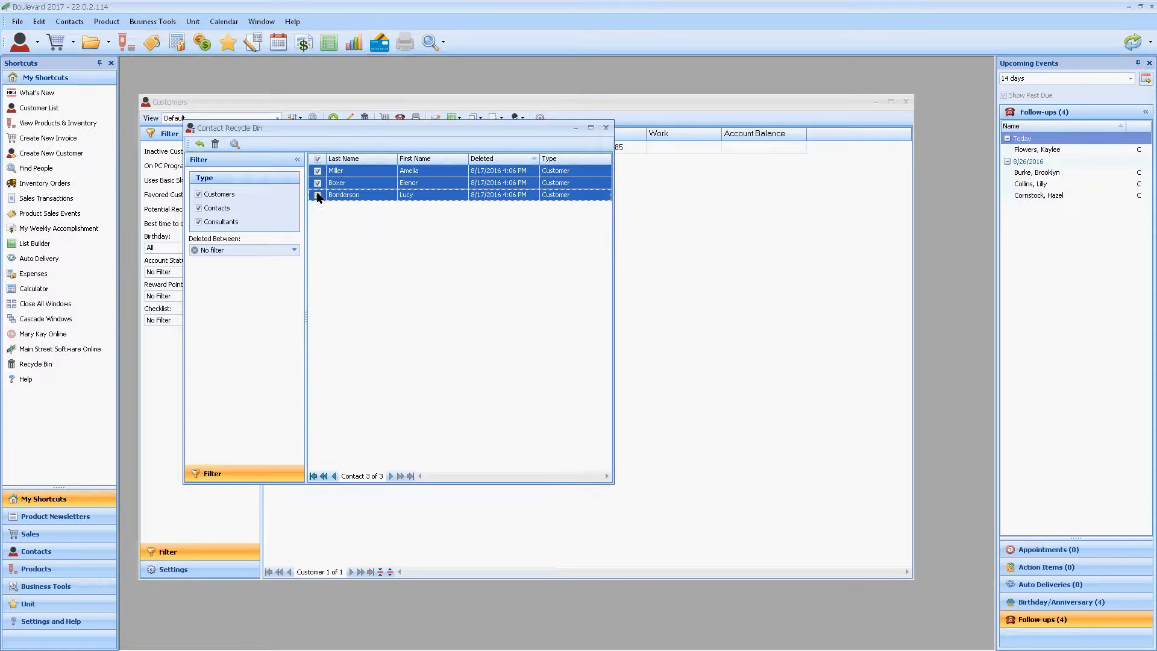
pyautogui.click(199, 143)
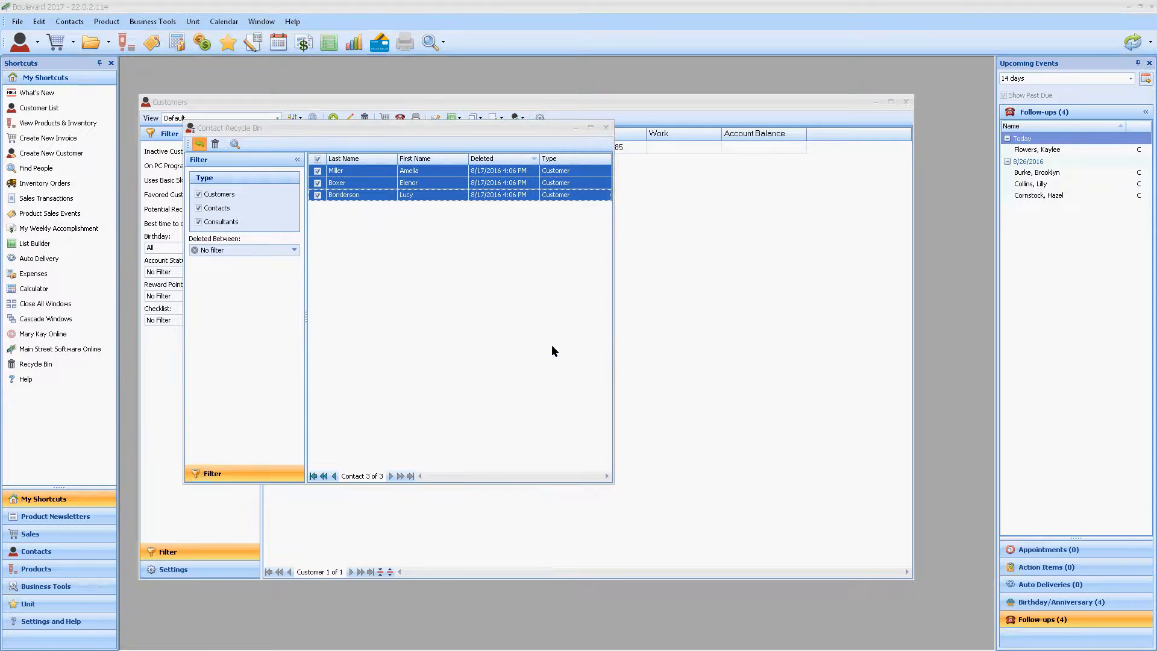
pyautogui.click(552, 347)
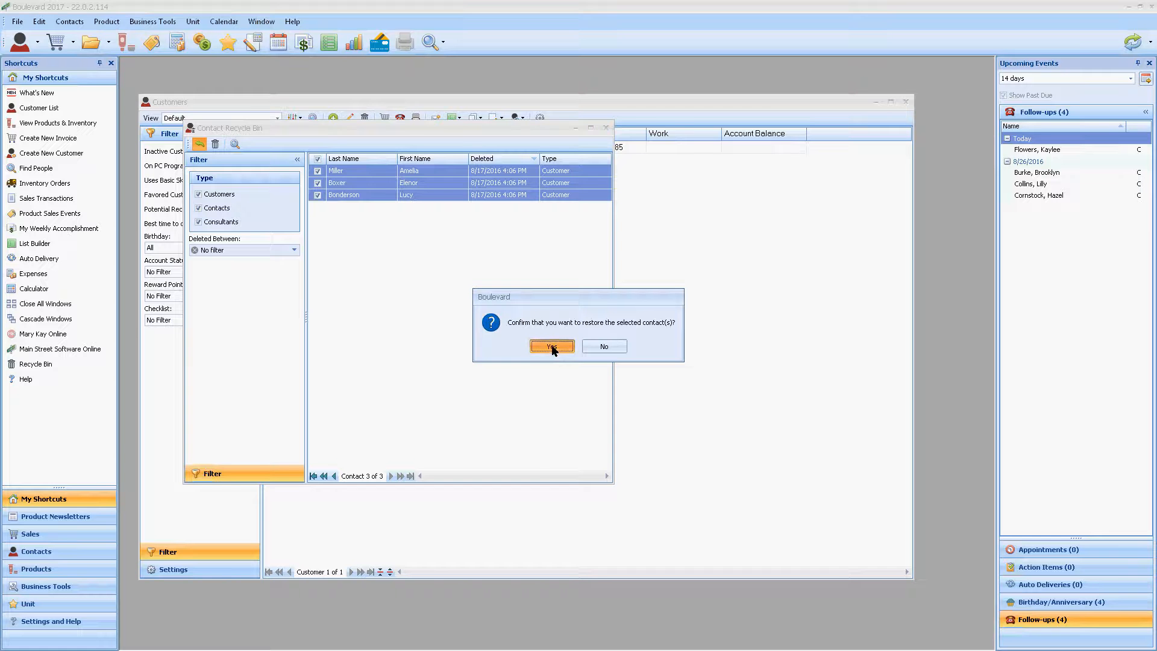
pyautogui.click(604, 129)
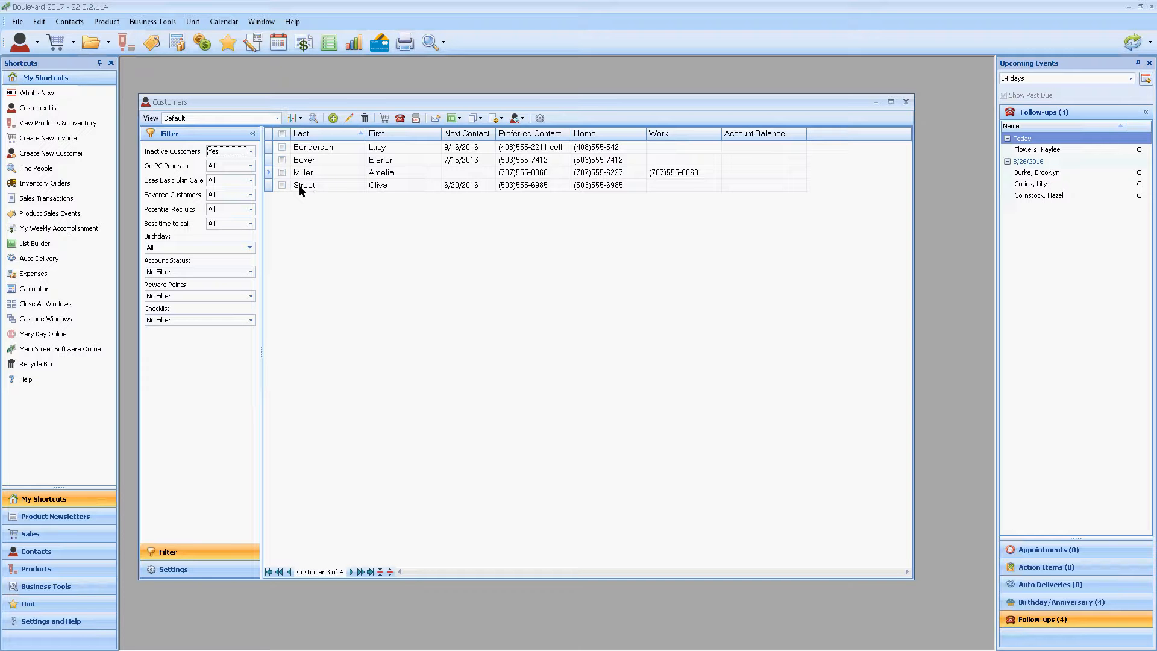
# Step: Move all four inactive customers to Active and set the Inactive Customers filter to All
pyautogui.click(282, 148)
pyautogui.click(283, 159)
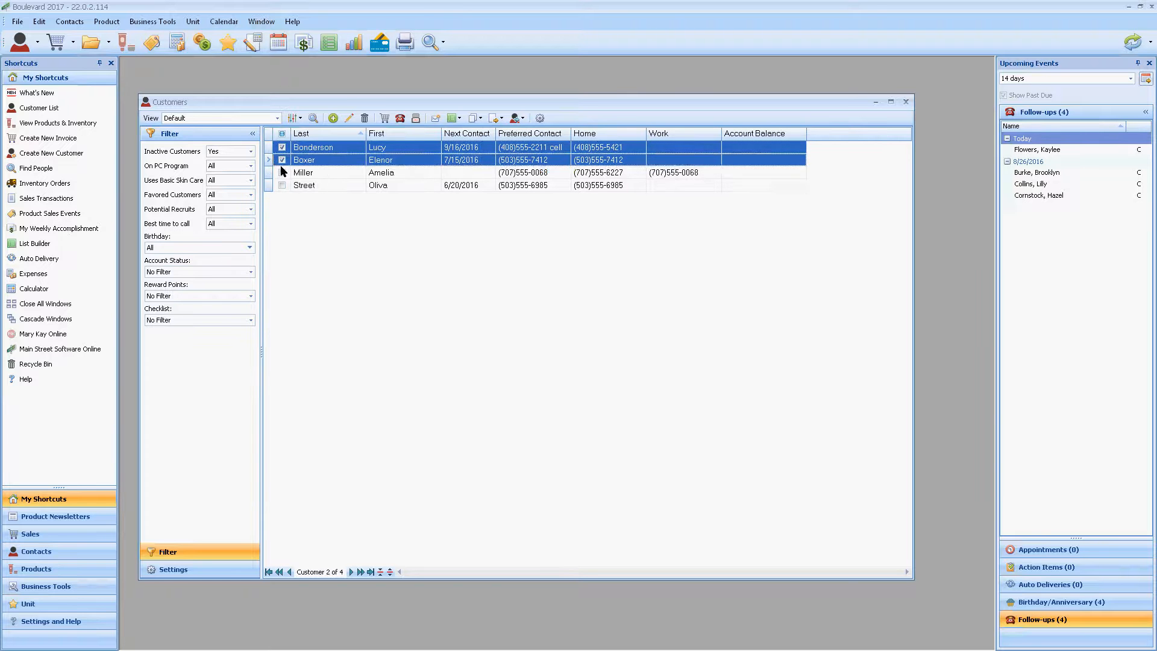
pyautogui.click(281, 172)
pyautogui.click(282, 185)
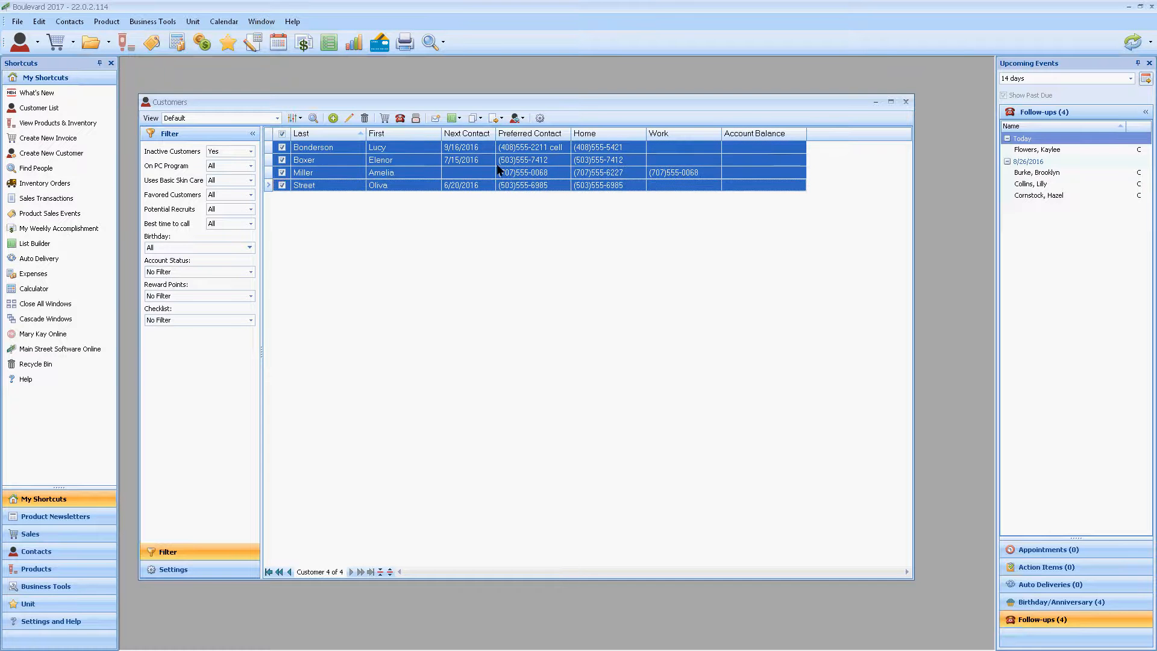
pyautogui.click(517, 119)
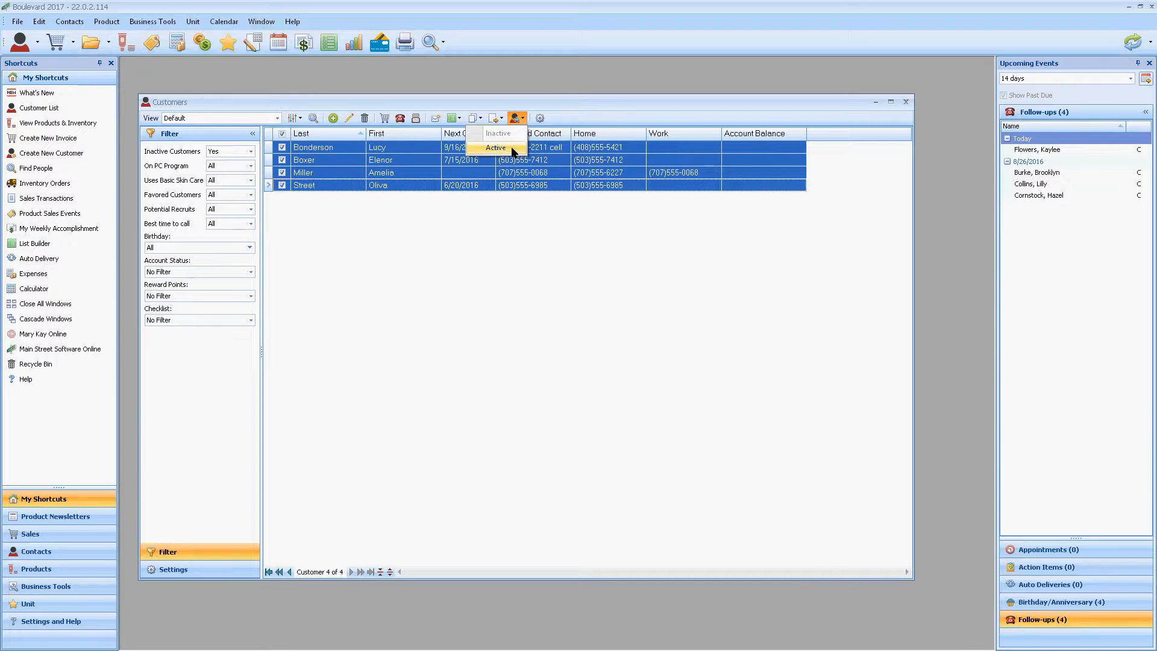
pyautogui.click(496, 148)
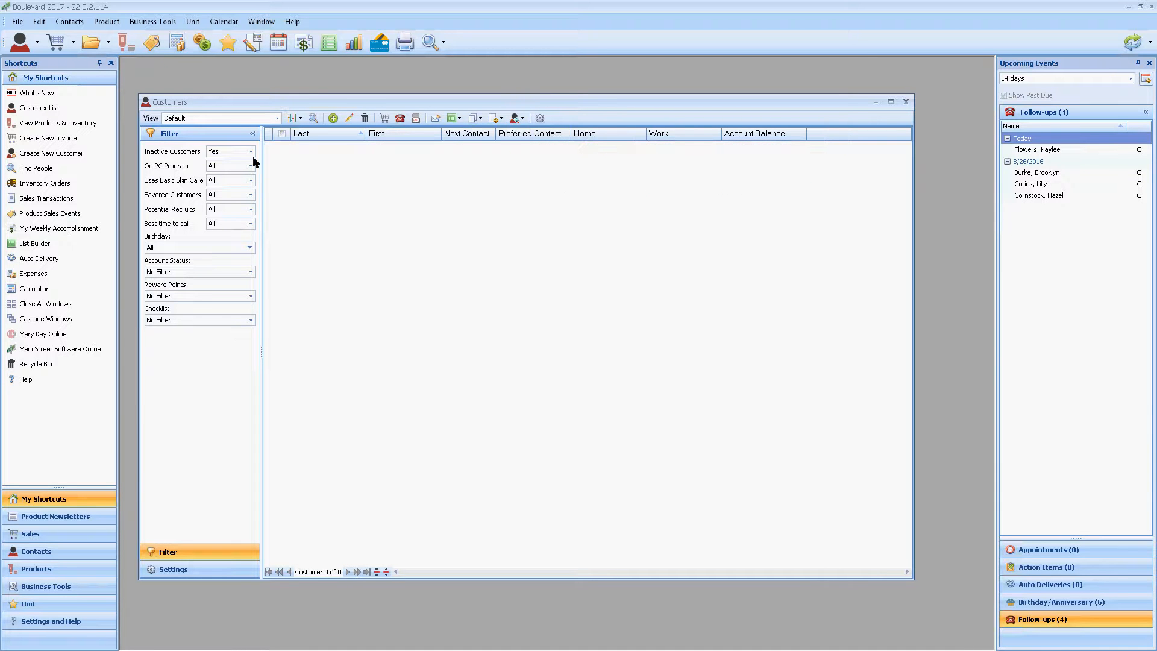
pyautogui.click(250, 151)
pyautogui.click(234, 162)
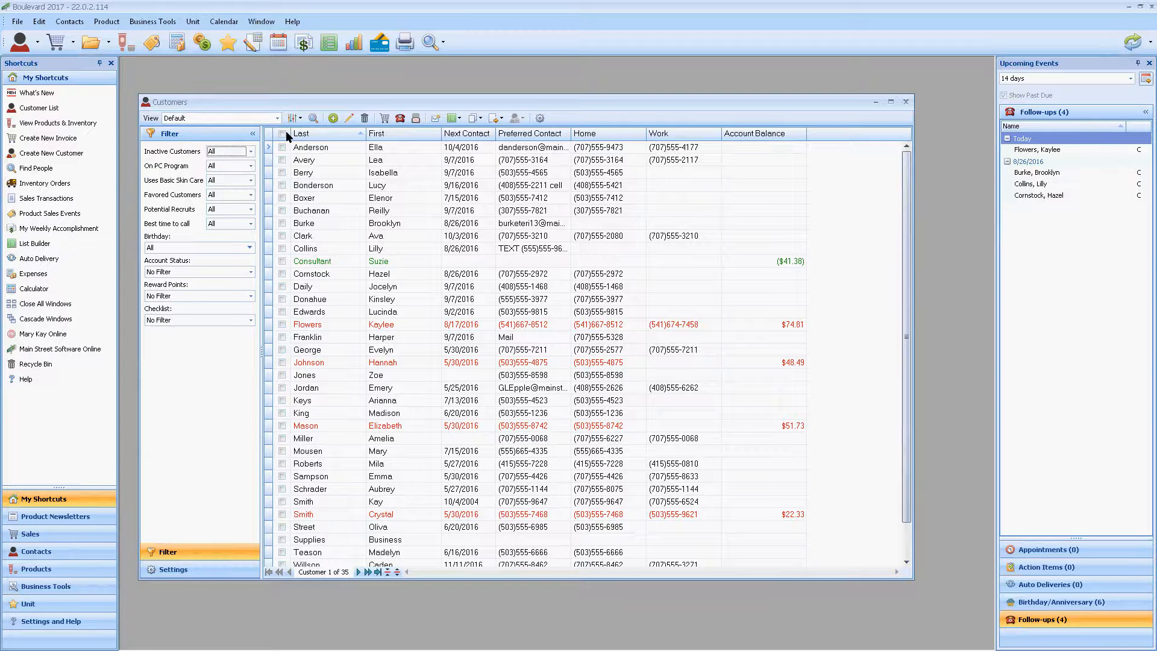
# Step: Create a customer list view named "My Newest View" from the Default template
pyautogui.click(277, 118)
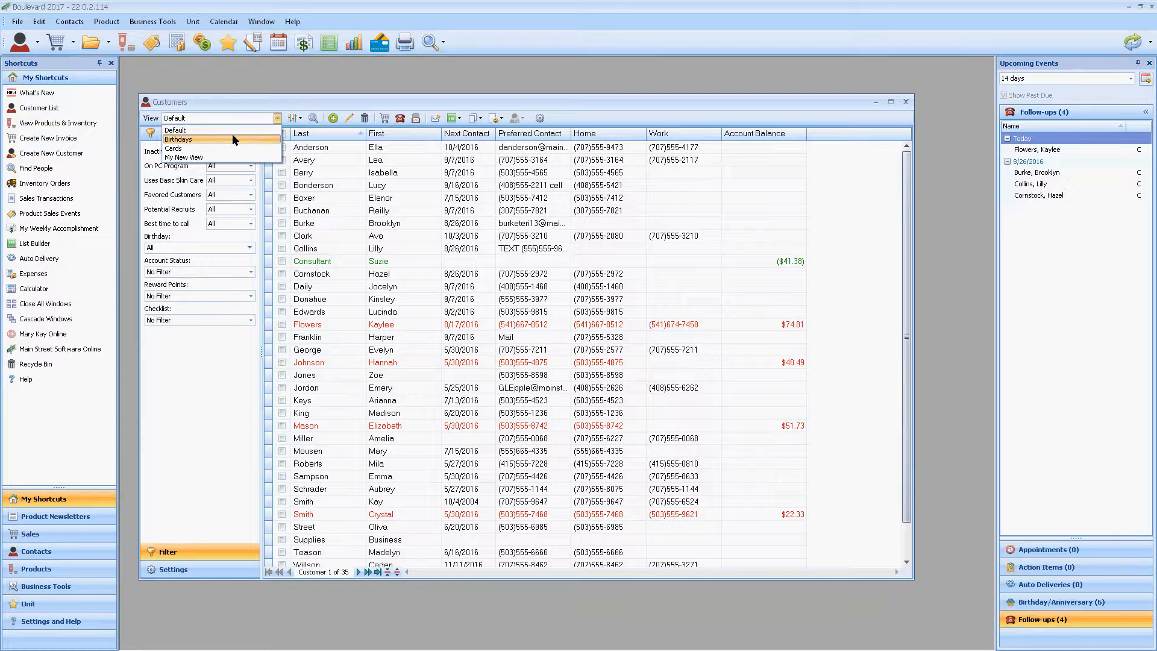
pyautogui.click(274, 96)
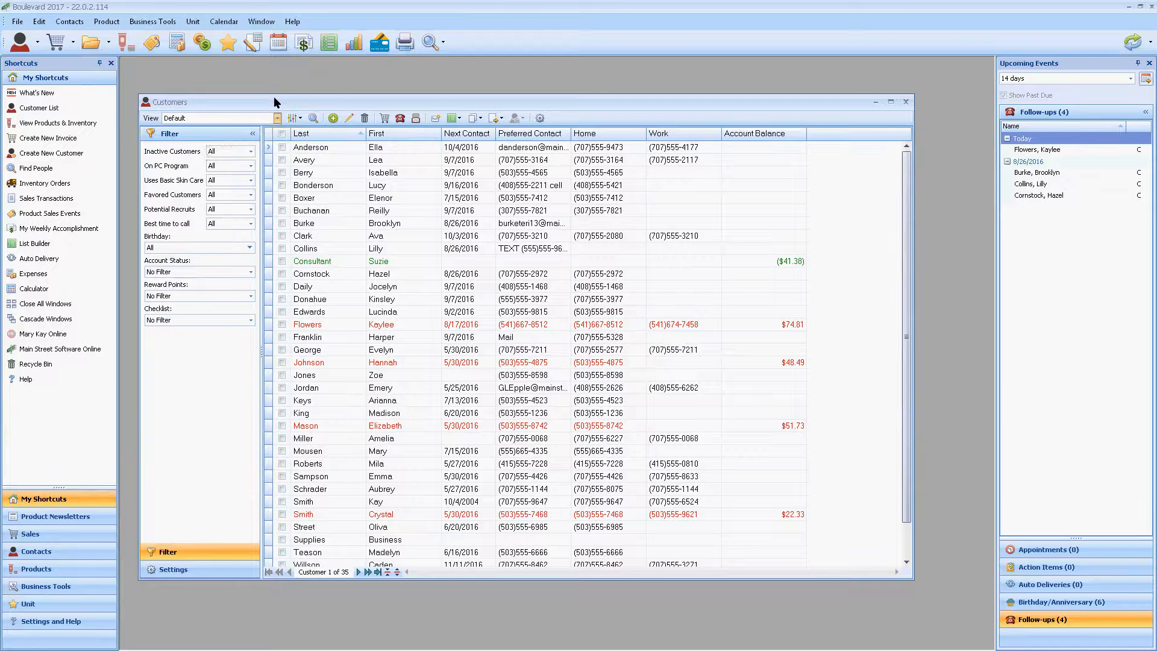
pyautogui.click(300, 119)
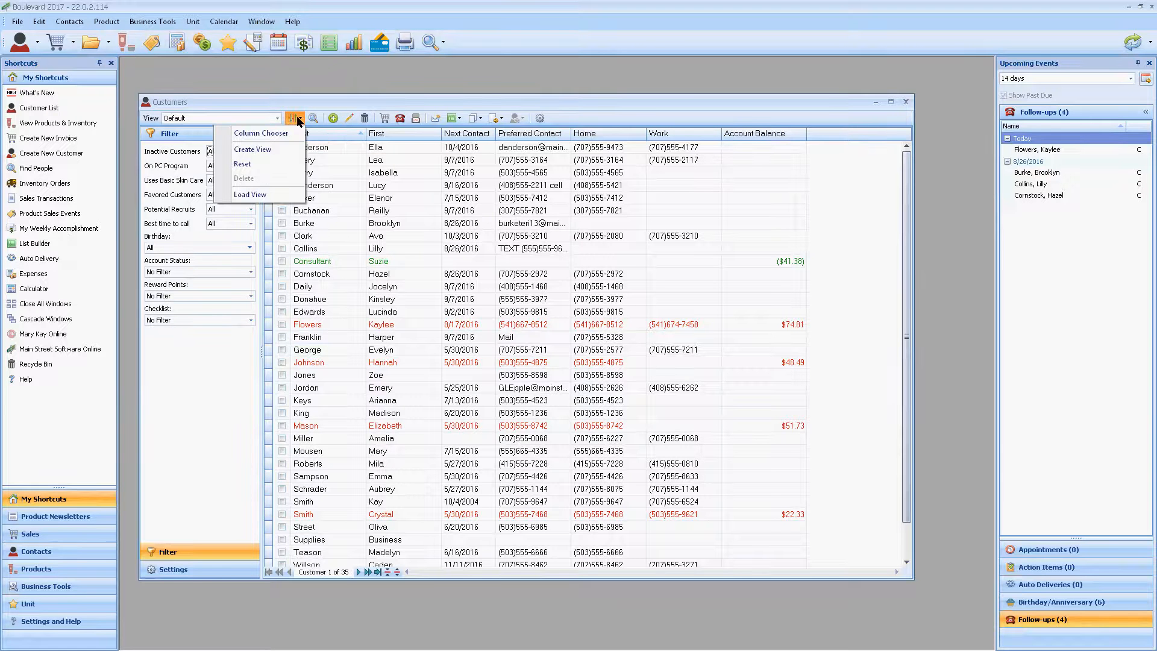
pyautogui.click(275, 149)
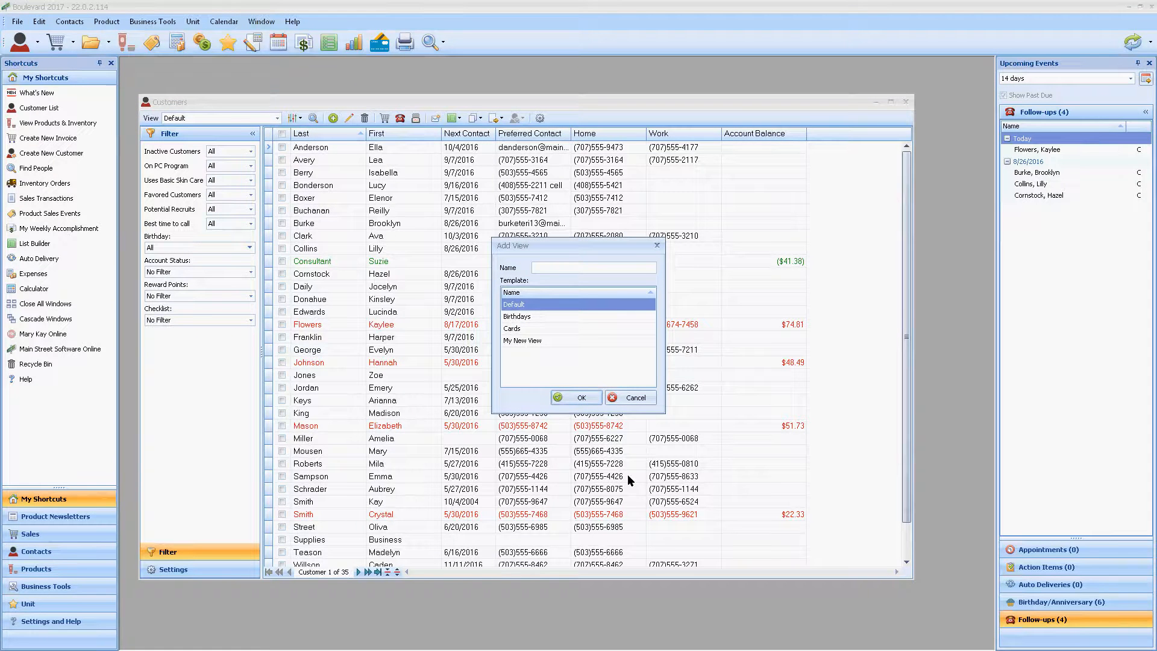
pyautogui.write('My Newest View')
pyautogui.click(581, 397)
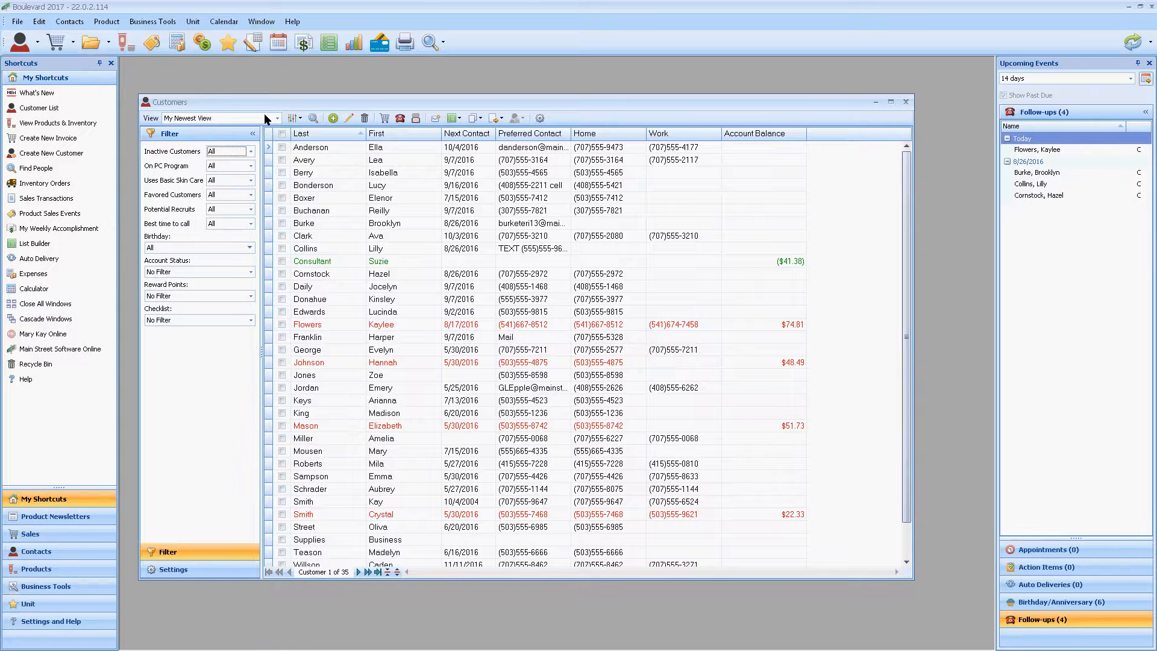
# Step: Add the User 1 and Last Invoice Date columns before Account Balance in the "My Newest View" customer list, and close the column chooser
pyautogui.click(264, 116)
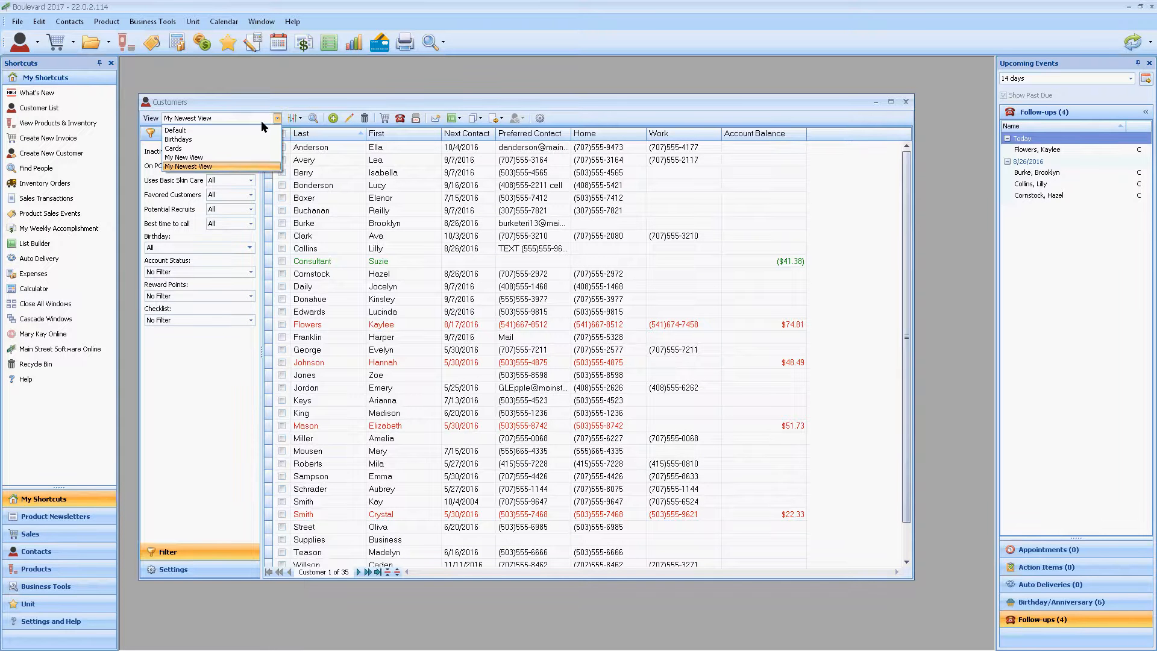
pyautogui.click(189, 169)
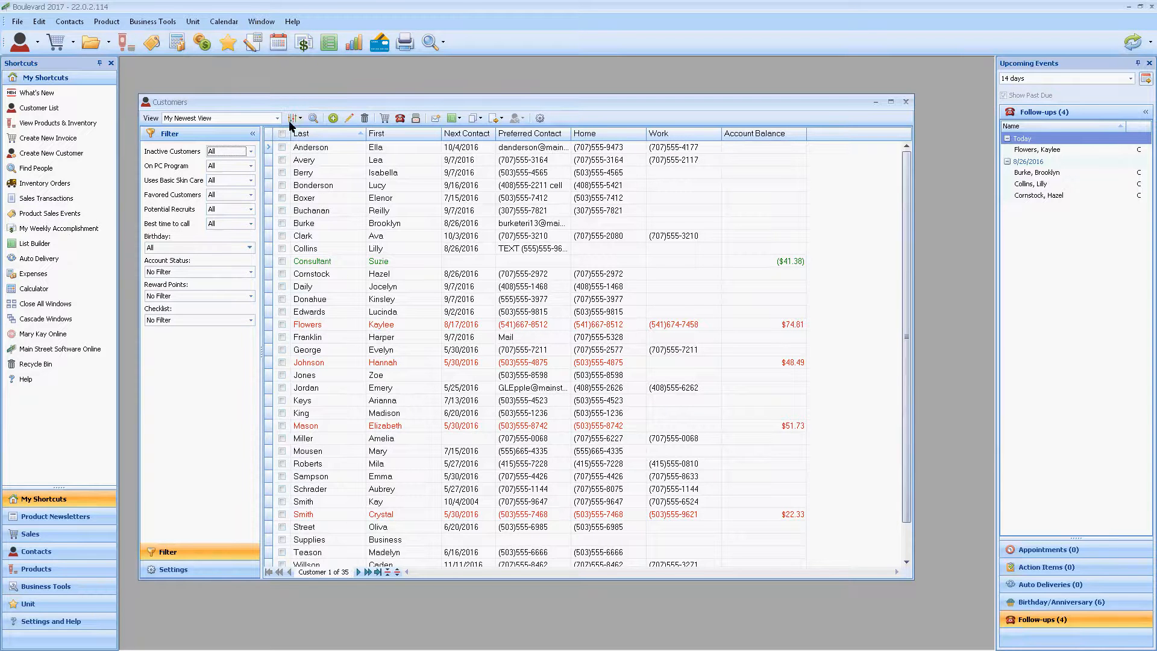
pyautogui.click(295, 120)
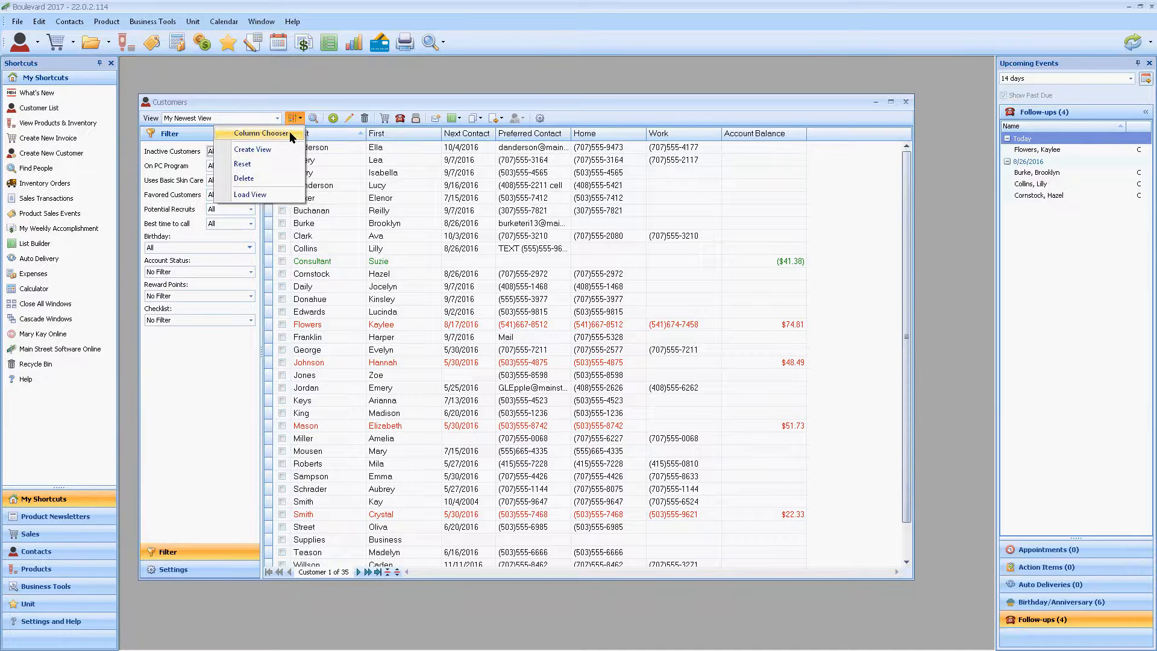
pyautogui.click(290, 131)
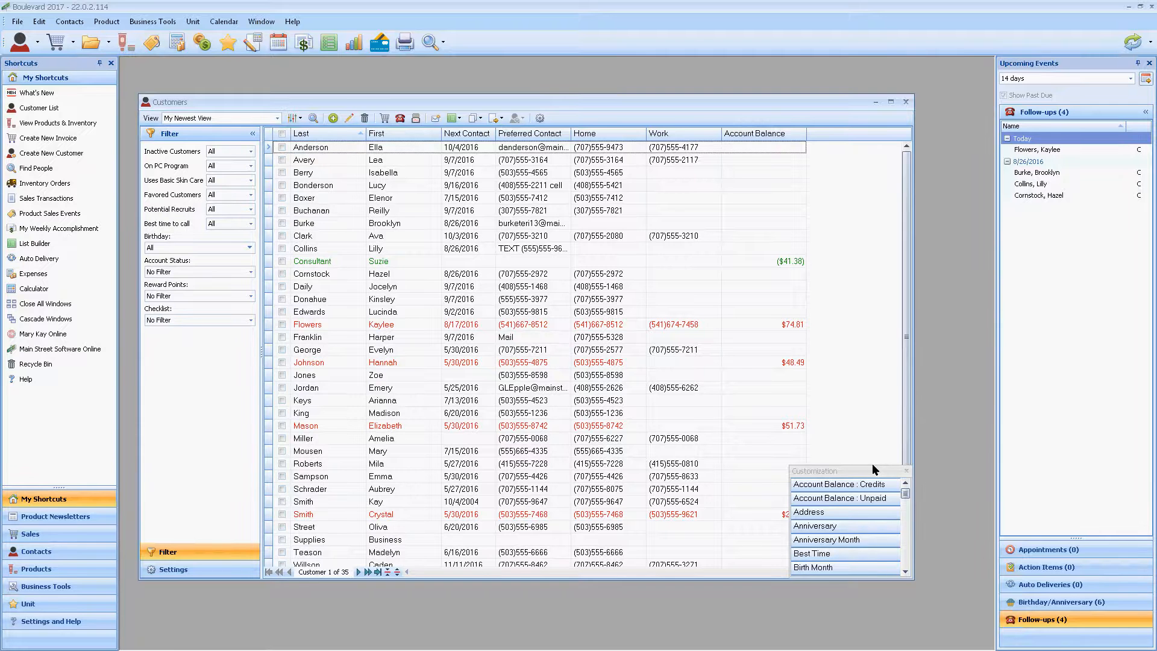
pyautogui.moveTo(873, 464); pyautogui.dragTo(831, 96)
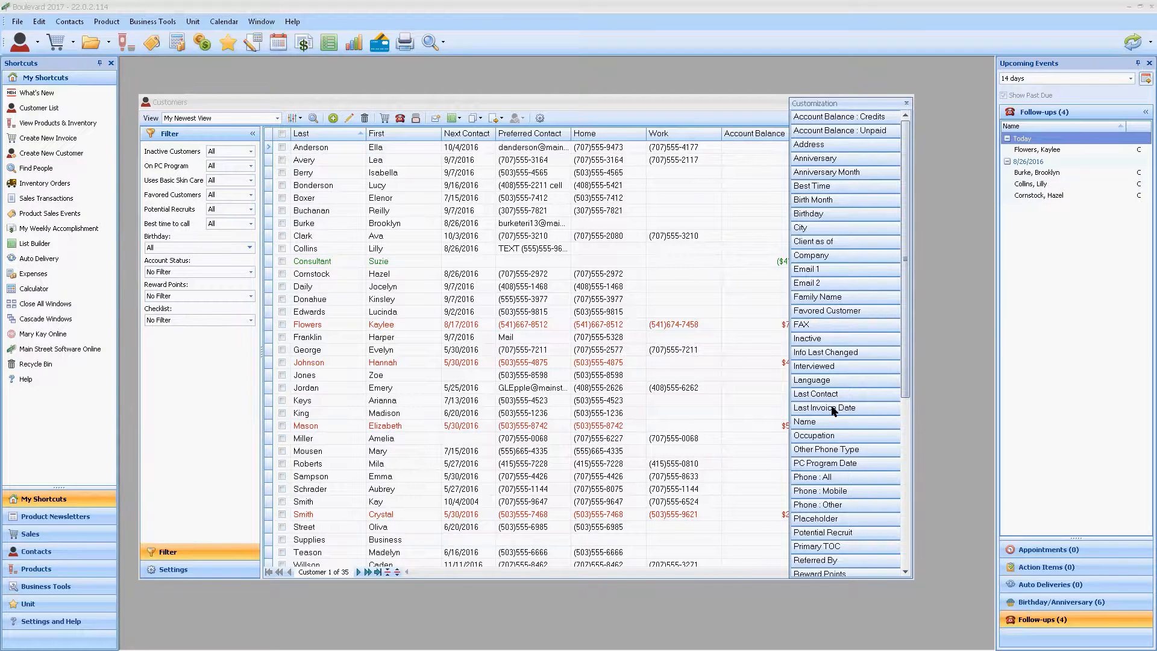
pyautogui.moveTo(834, 412); pyautogui.dragTo(716, 139)
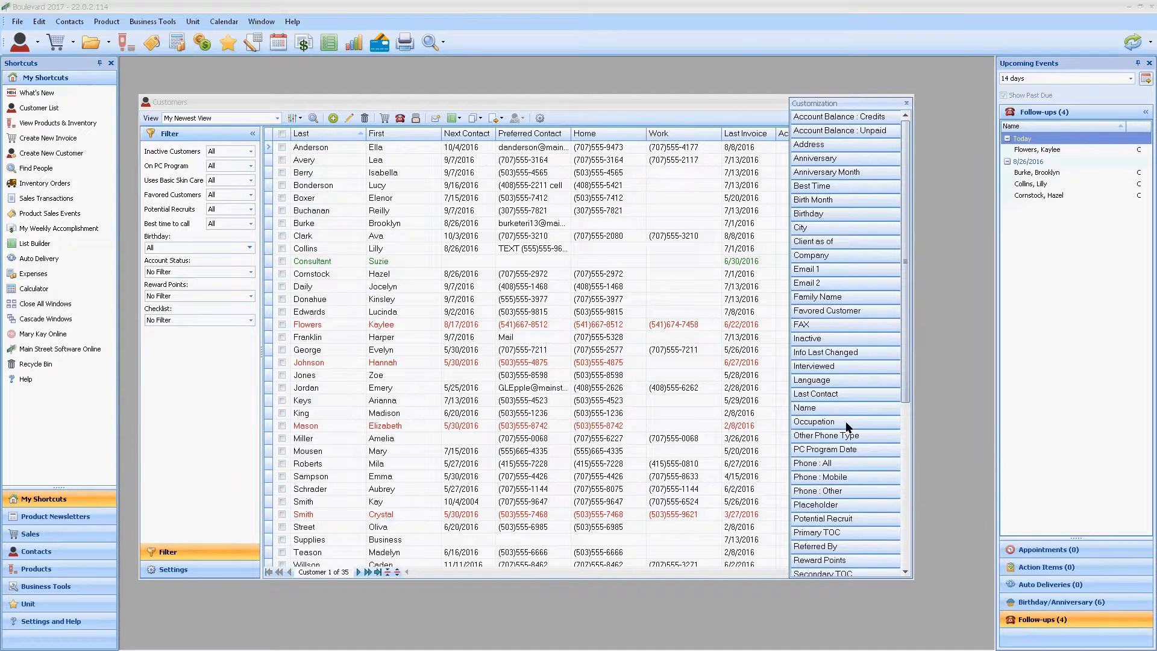
pyautogui.scroll(-6, 845, 421)
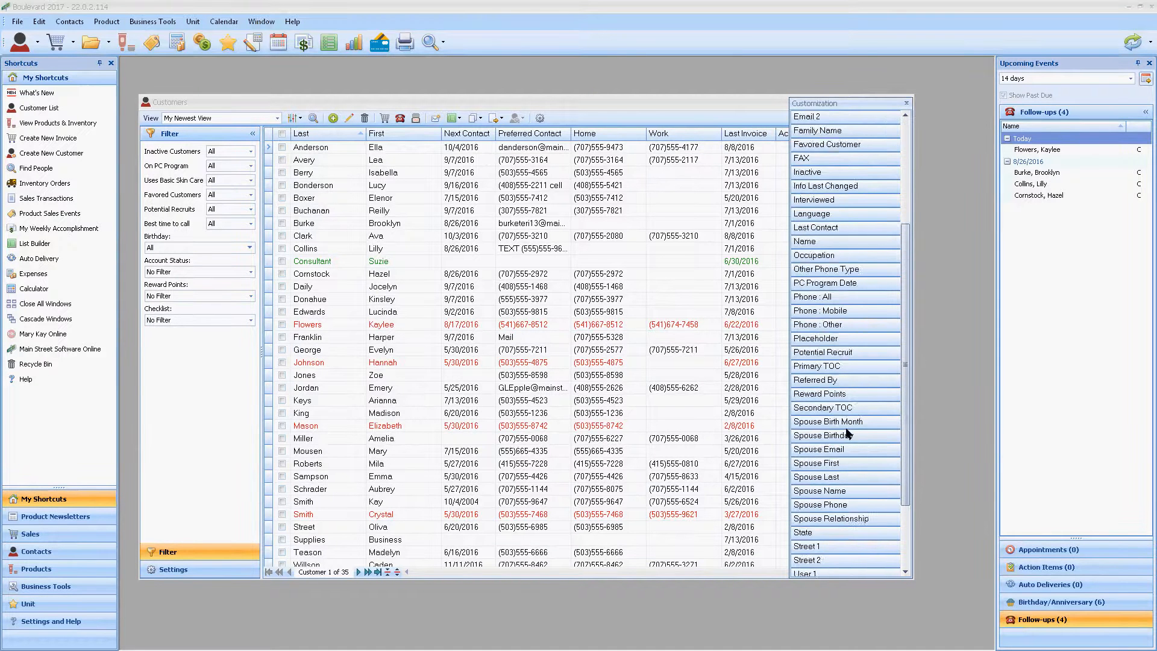
pyautogui.moveTo(827, 476); pyautogui.dragTo(721, 146)
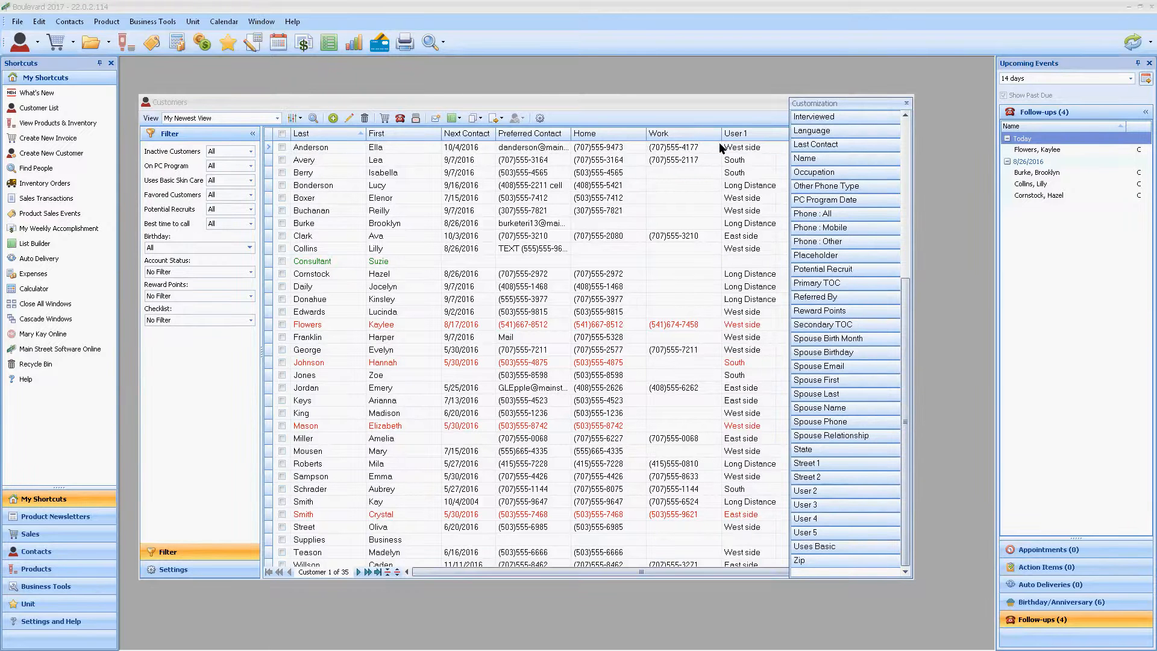
pyautogui.click(906, 103)
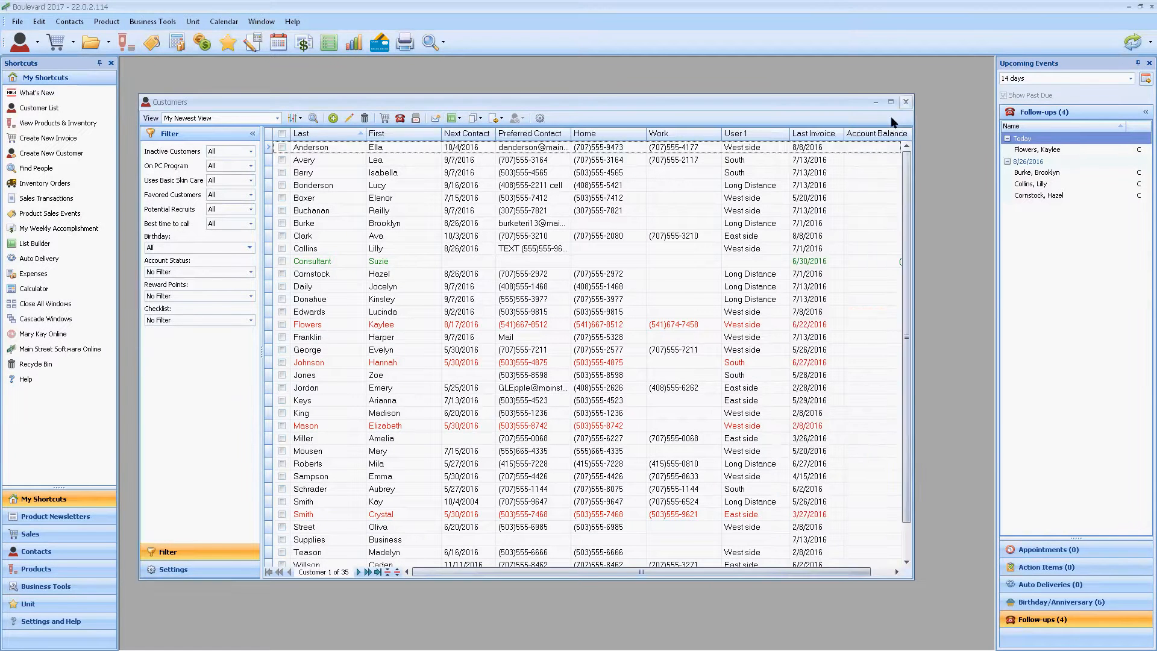
# Step: Reorder the customer list columns so Last Invoice and User 1 directly follow Home, and hide the Work column
pyautogui.moveTo(757, 133); pyautogui.dragTo(660, 130)
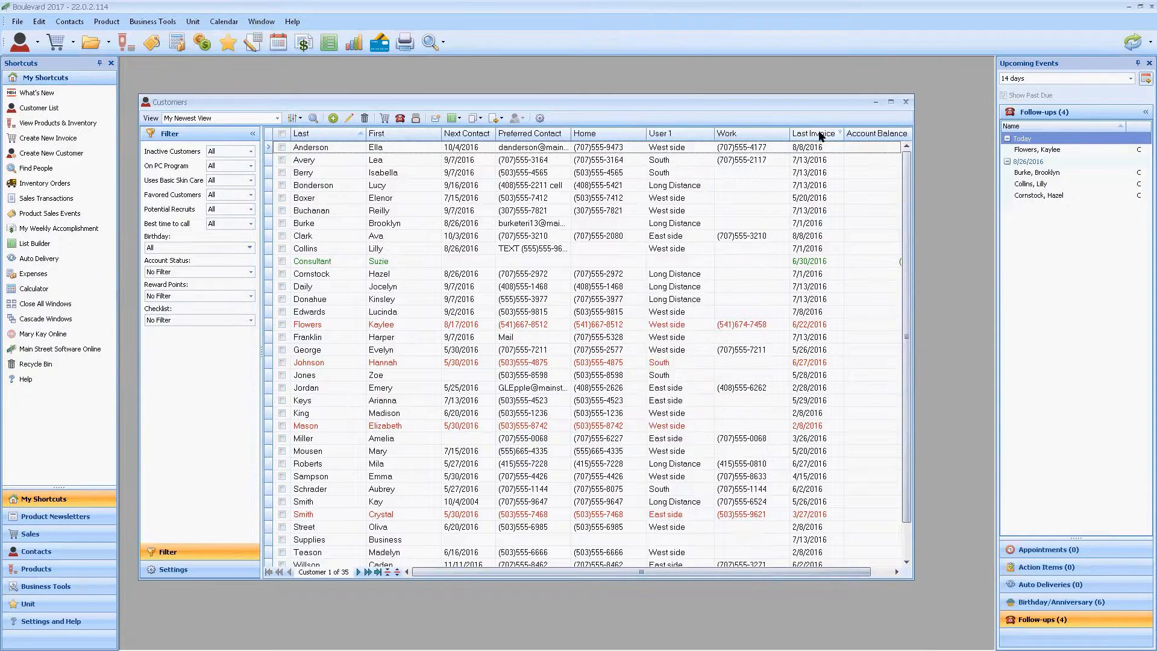
pyautogui.moveTo(820, 136); pyautogui.dragTo(649, 130)
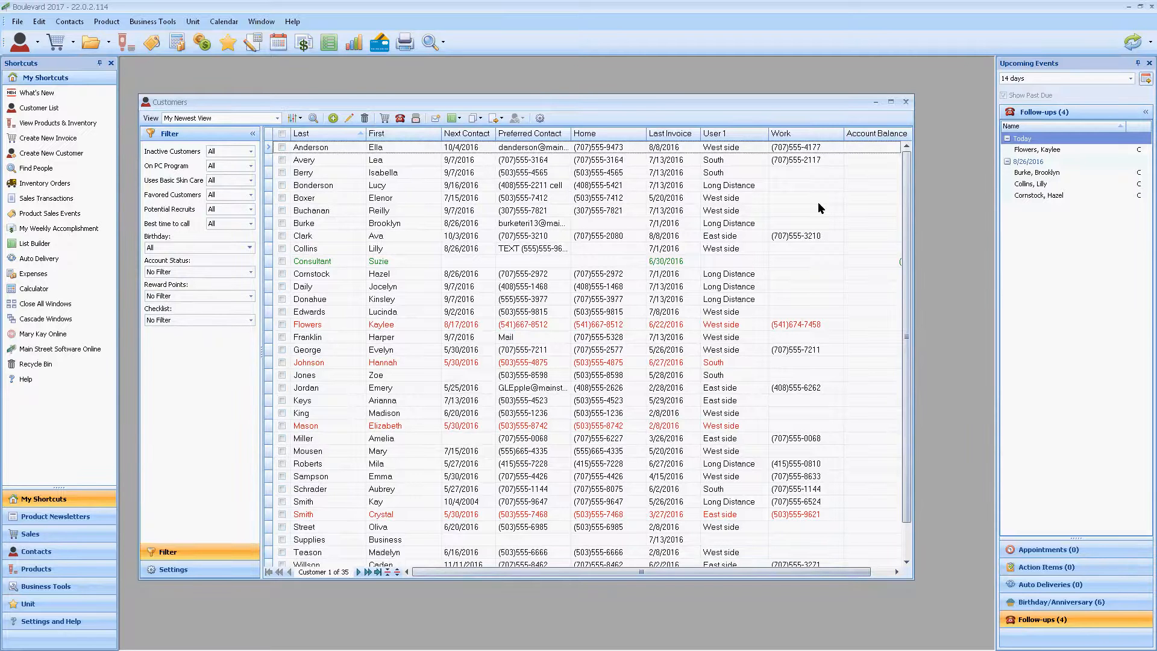
pyautogui.rightClick(810, 138)
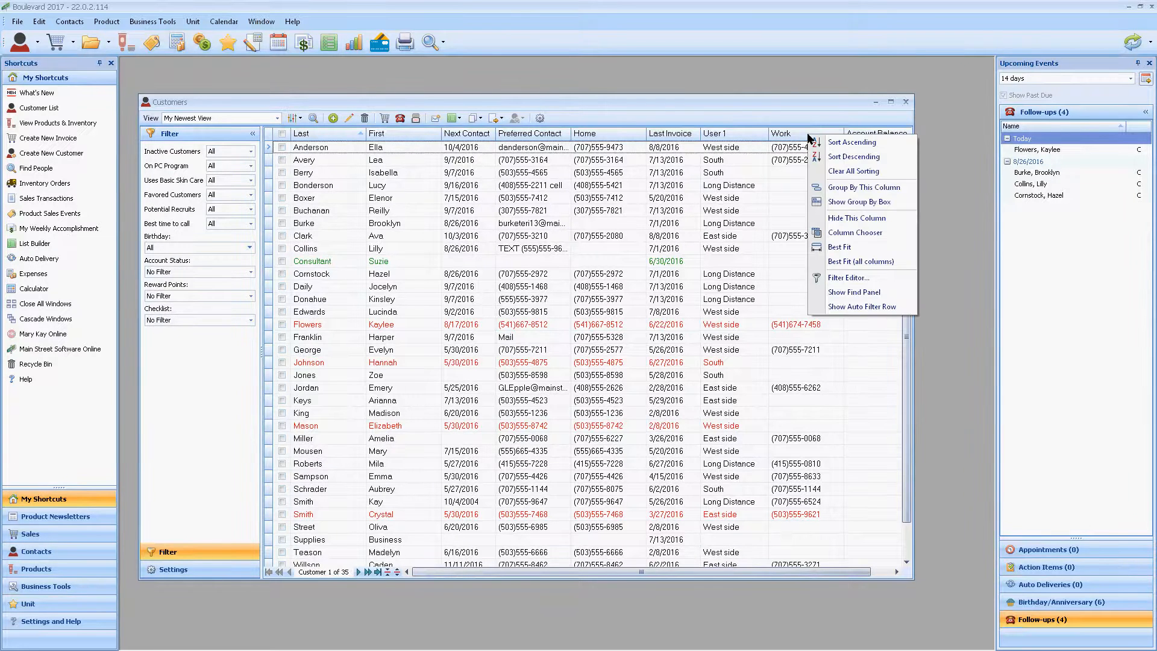
pyautogui.click(853, 220)
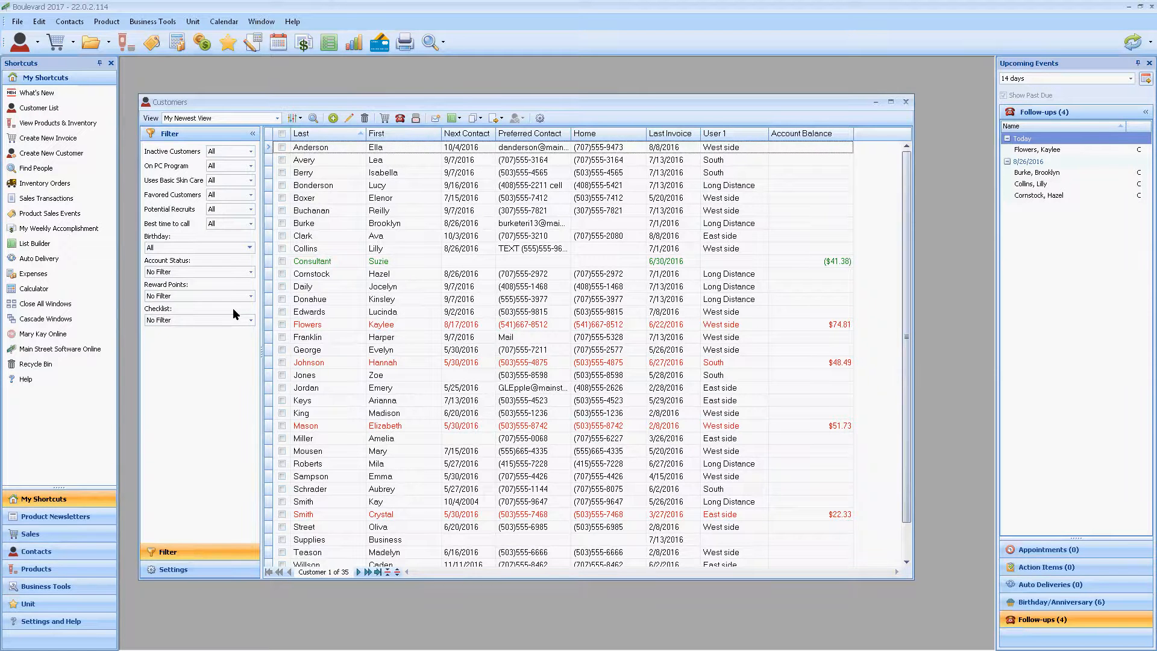
# Step: Filter the customer list by Account Status to Account Balance > $0, and reset that filter to No Filter
pyautogui.click(240, 270)
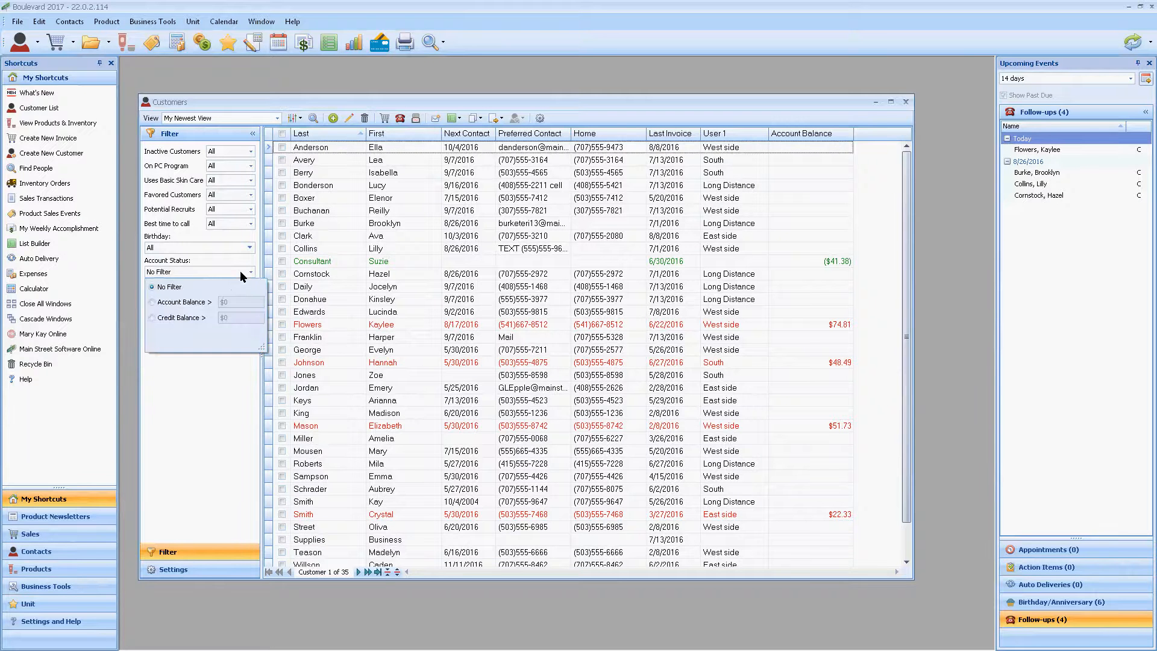
pyautogui.click(181, 302)
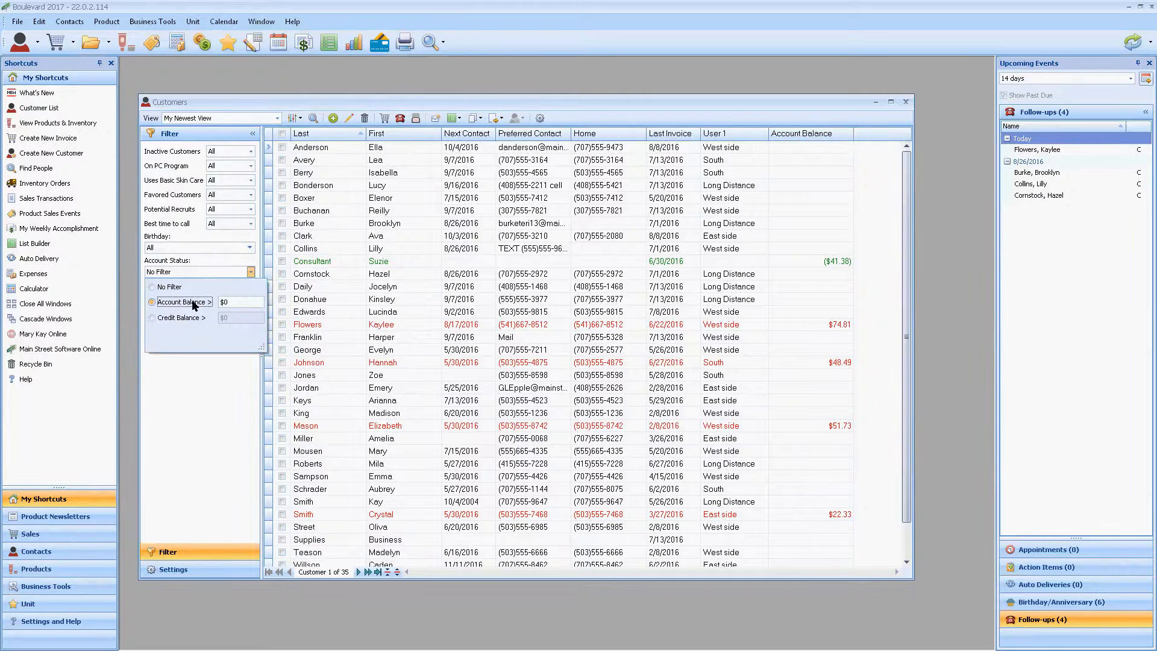
pyautogui.click(164, 386)
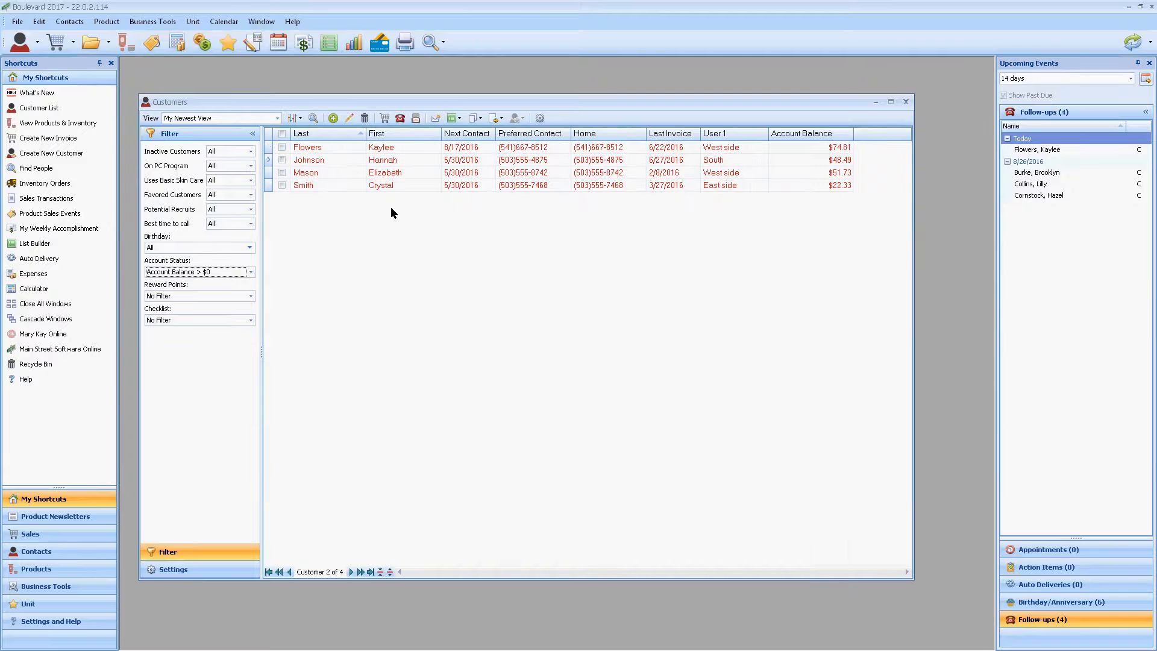
pyautogui.click(218, 270)
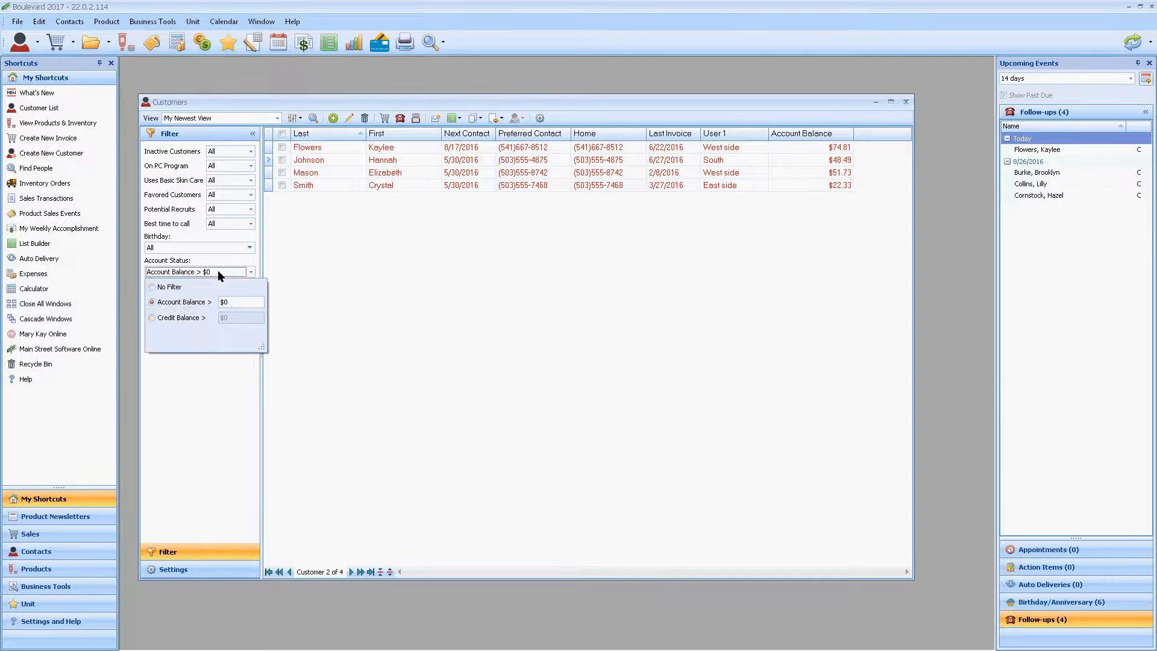
pyautogui.click(175, 289)
pyautogui.click(169, 407)
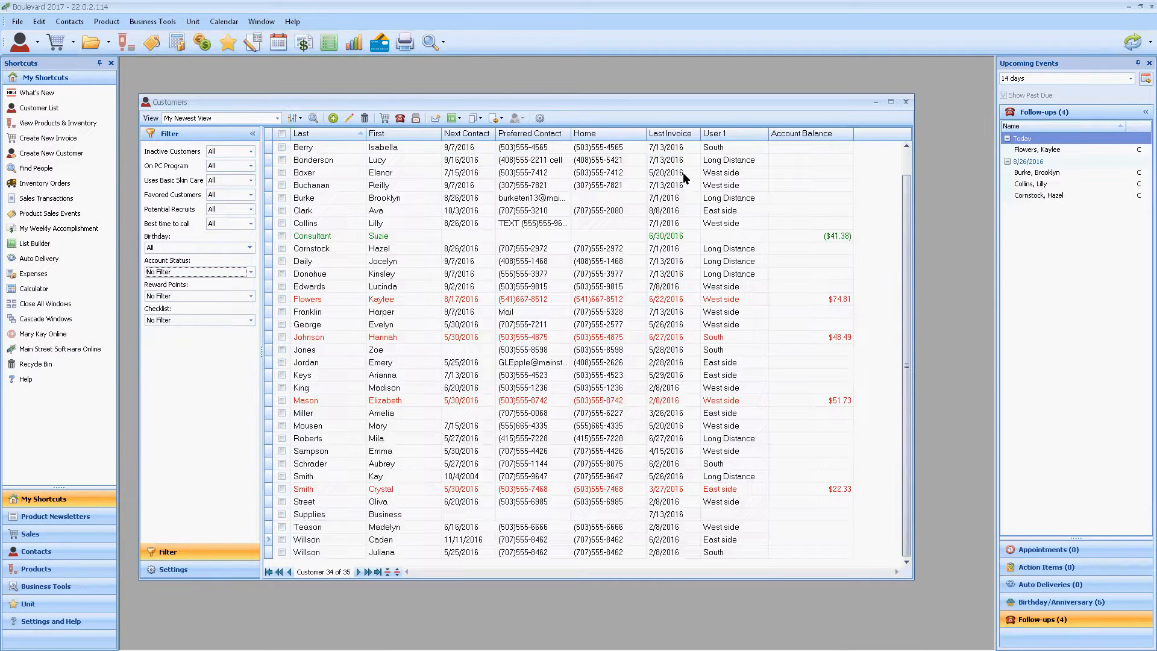
# Step: Filter the User 1 column to Long Distance and select all the customers listed
pyautogui.click(764, 133)
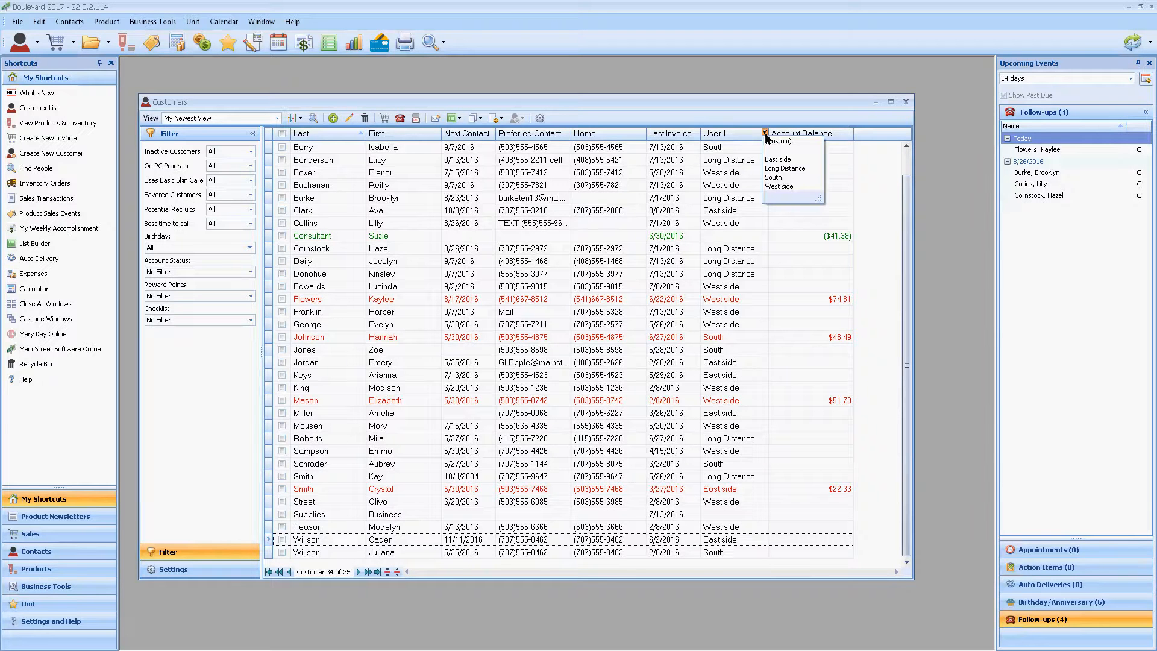
pyautogui.click(804, 168)
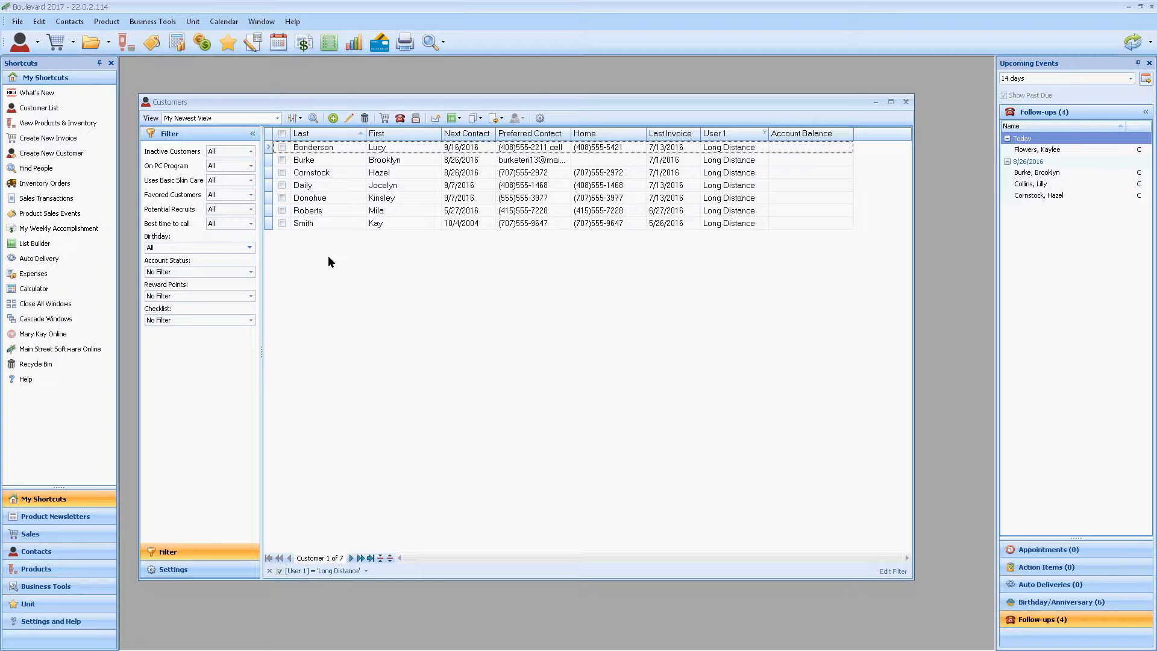
pyautogui.click(282, 148)
pyautogui.click(281, 160)
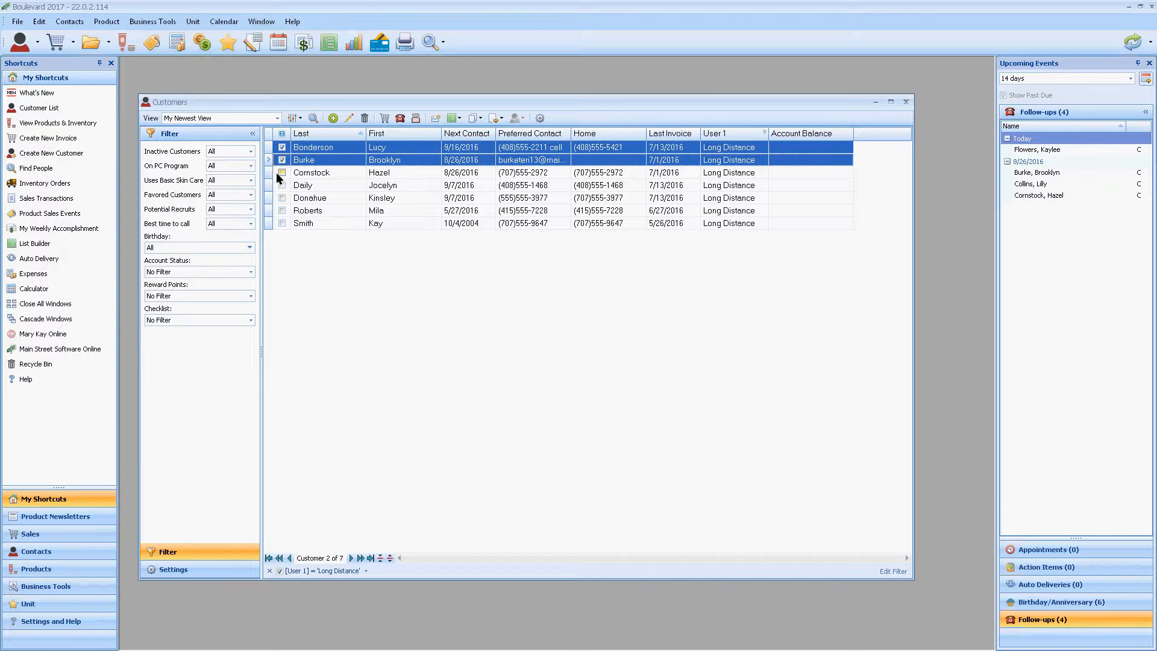
pyautogui.click(282, 185)
pyautogui.click(281, 210)
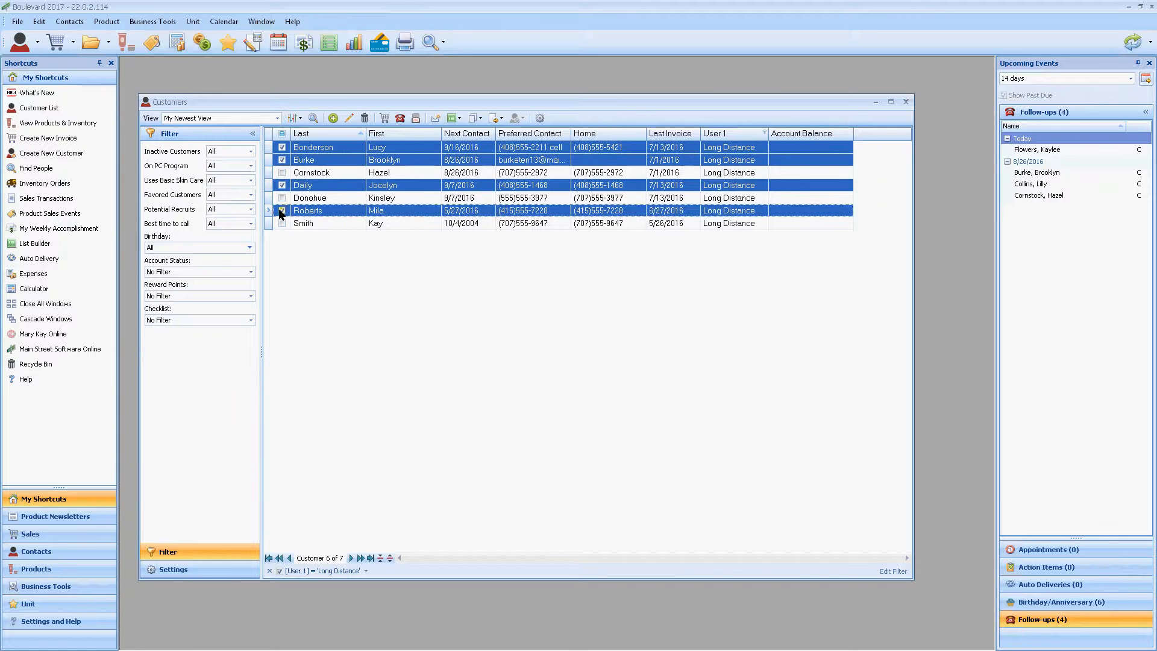
pyautogui.click(281, 134)
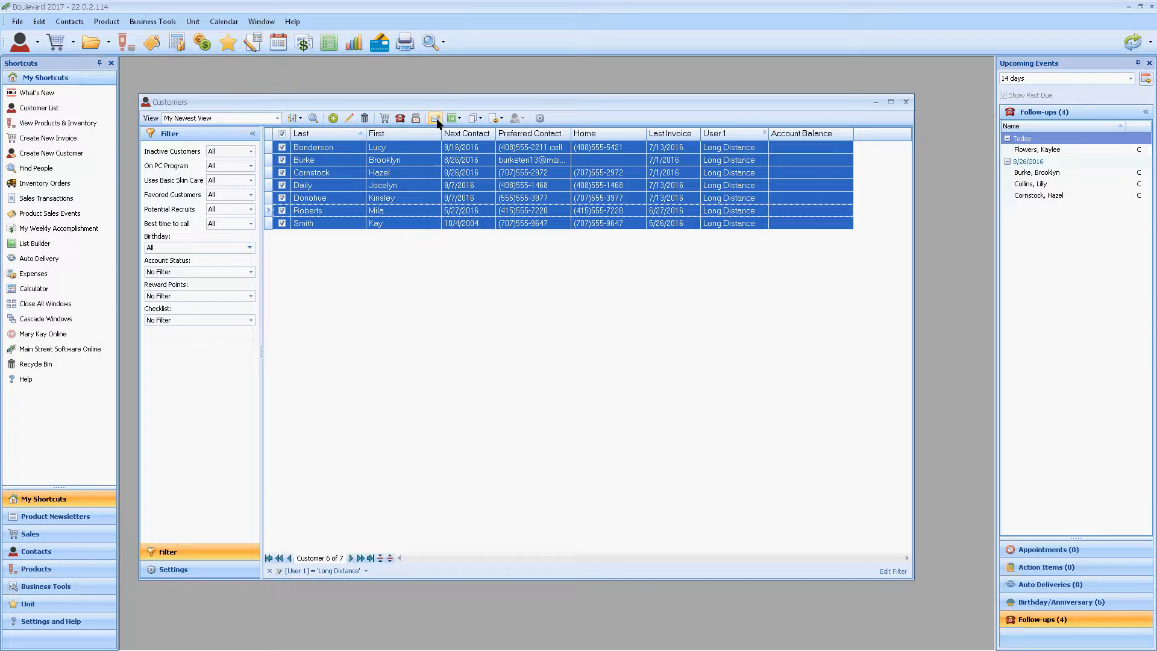
# Step: View the print preview of the filtered "My Newest View" customer list, close it, and check the other print options
pyautogui.click(502, 118)
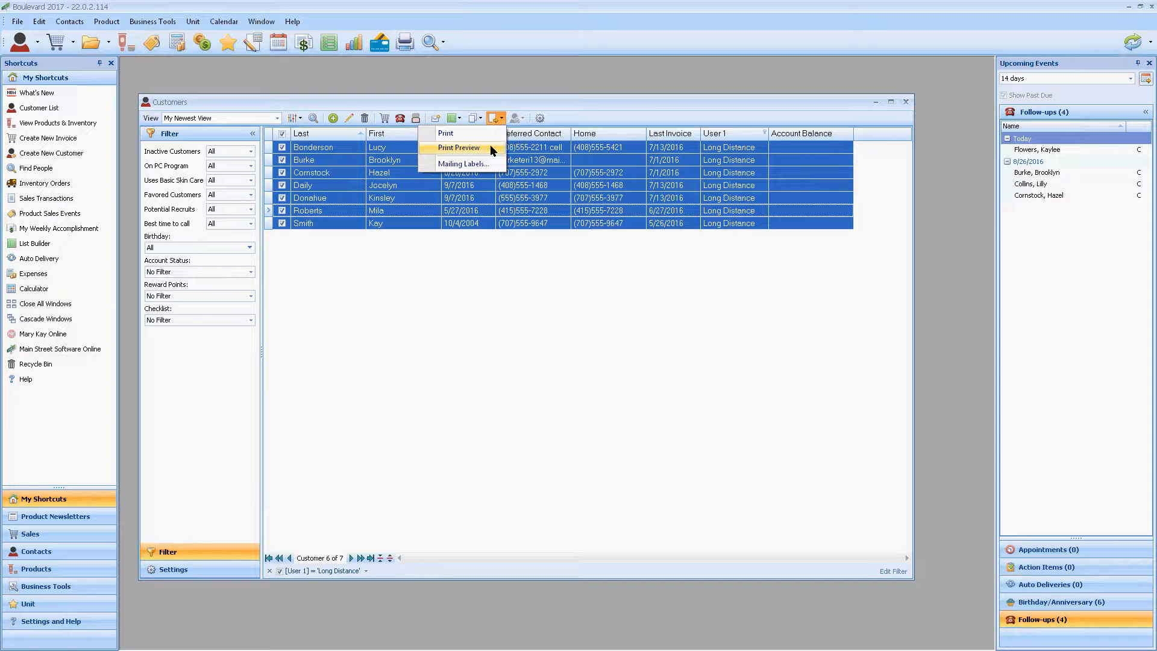
pyautogui.click(491, 149)
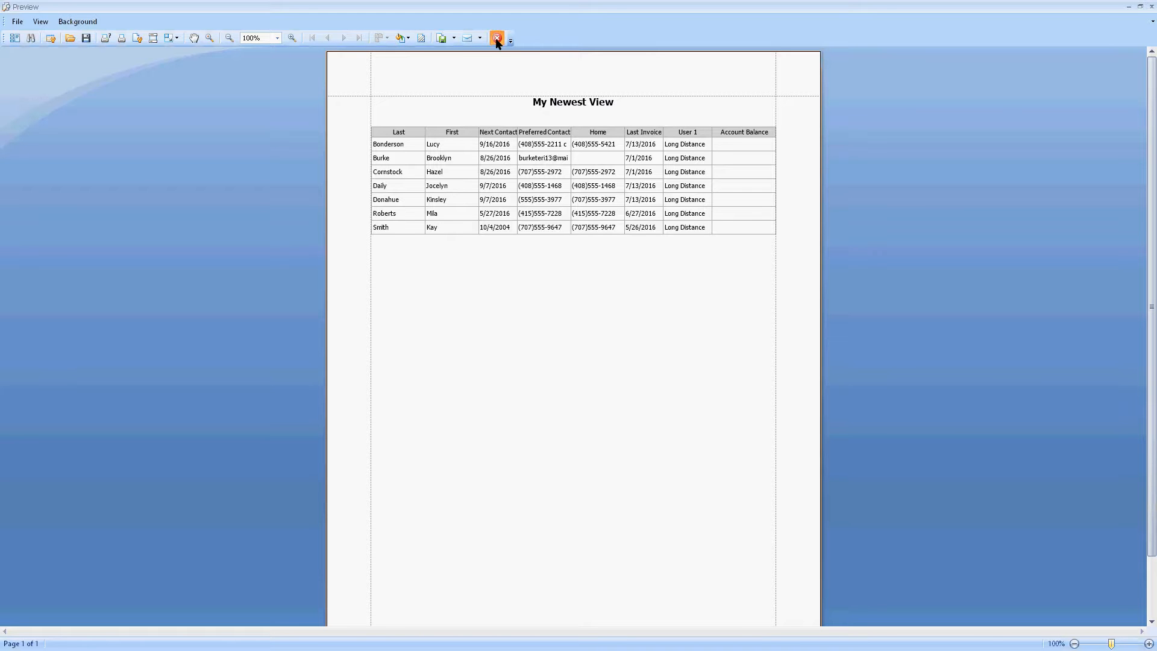
pyautogui.click(497, 39)
pyautogui.click(497, 119)
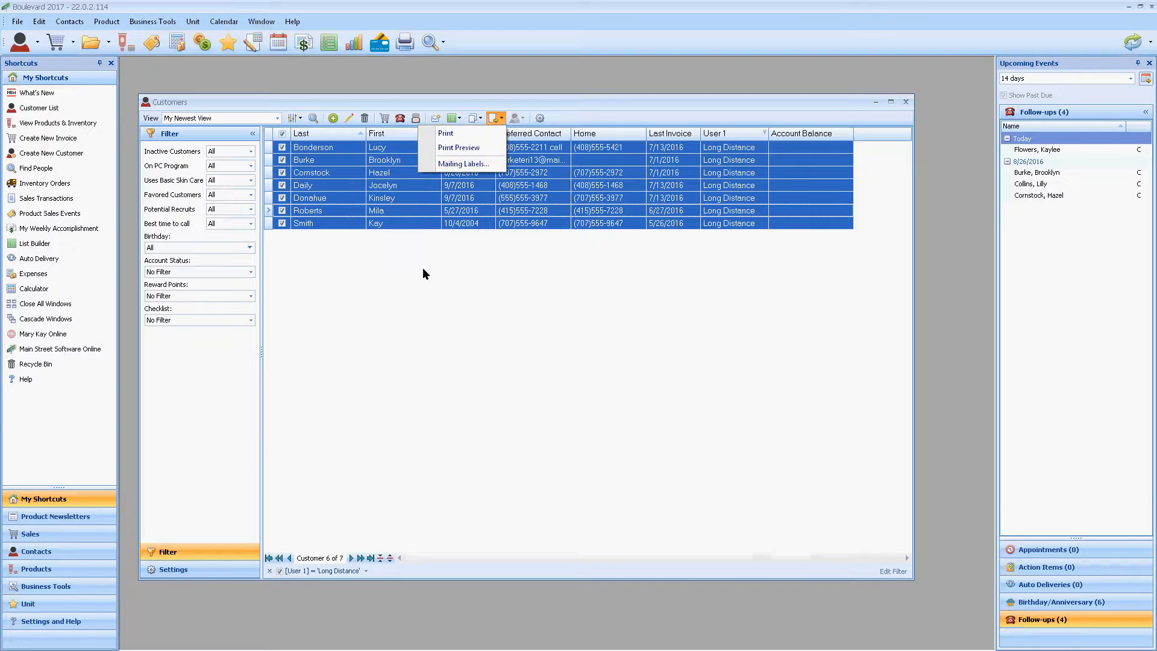
pyautogui.click(416, 308)
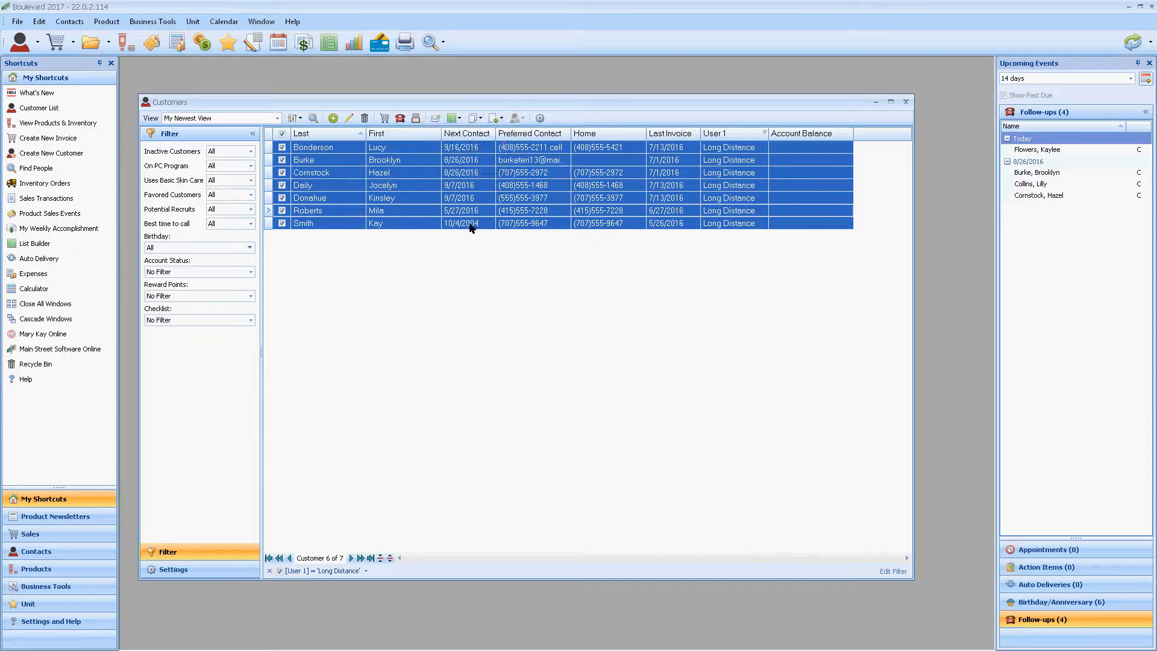
# Step: Create a new List Builder list from the selected customers with the description "Back to School Open House"
pyautogui.click(460, 119)
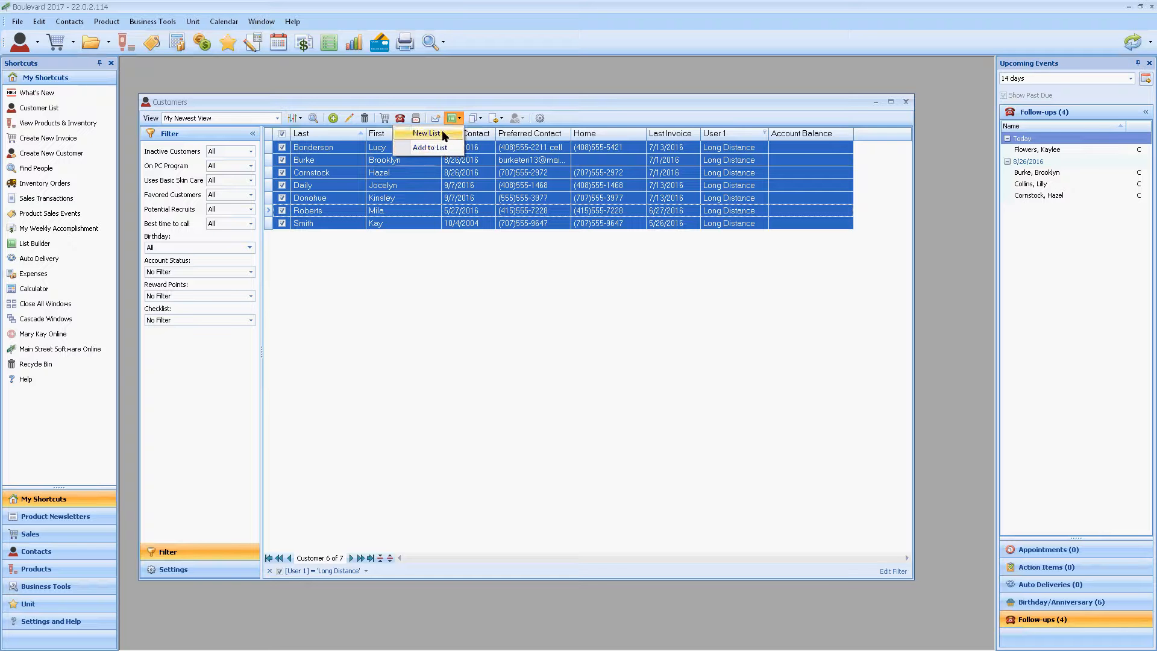
pyautogui.click(442, 134)
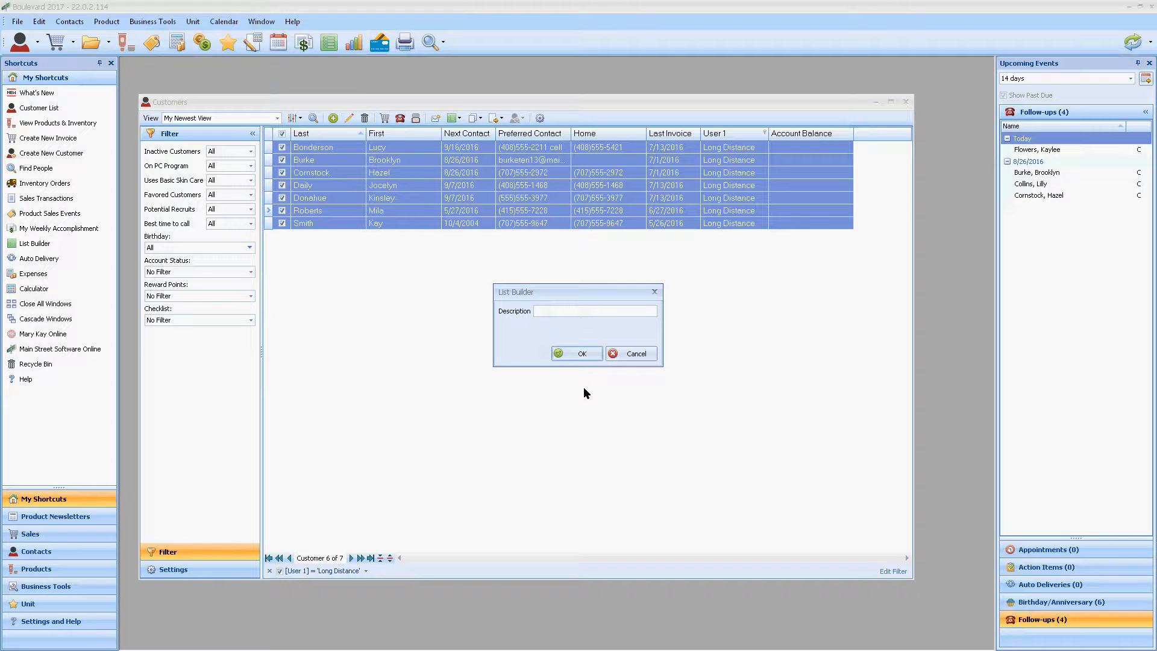
pyautogui.write('Back to School Open House')
pyautogui.click(582, 354)
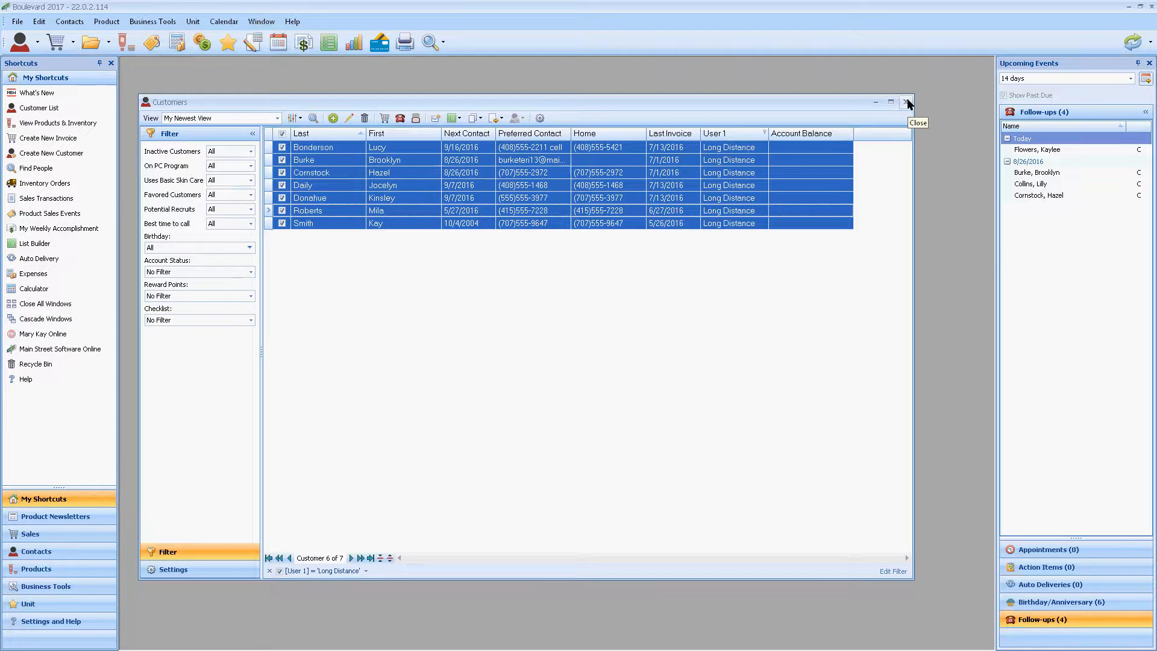
# Step: Close the customer list and display the "Back to School Open House" list in List Builder
pyautogui.click(907, 101)
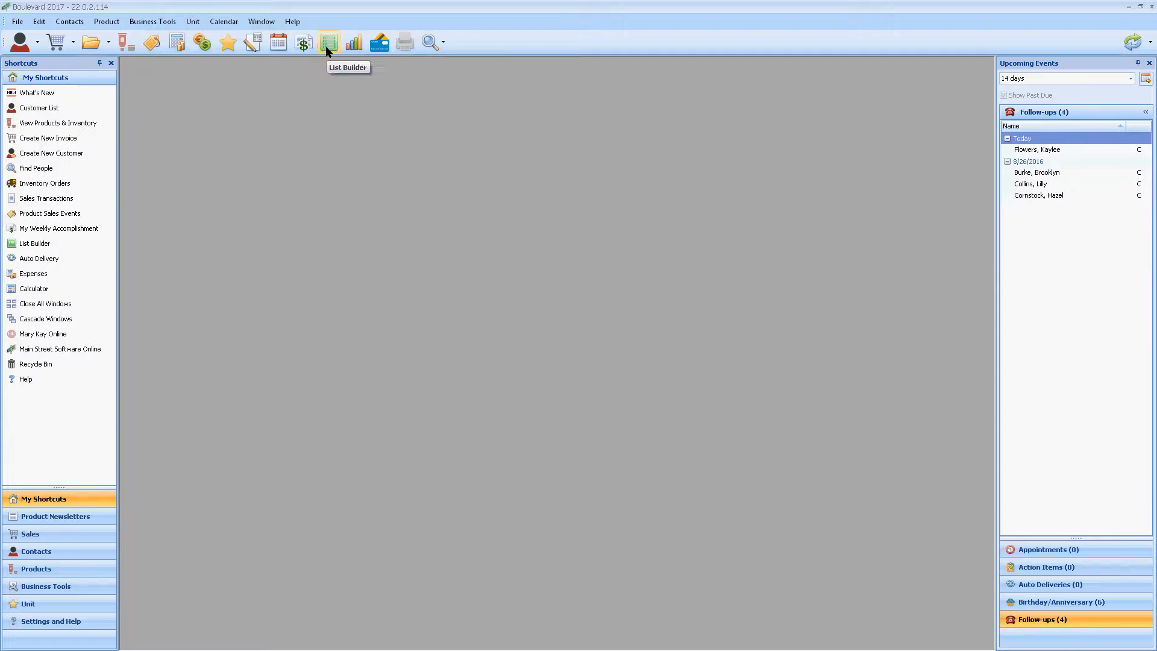
pyautogui.click(36, 243)
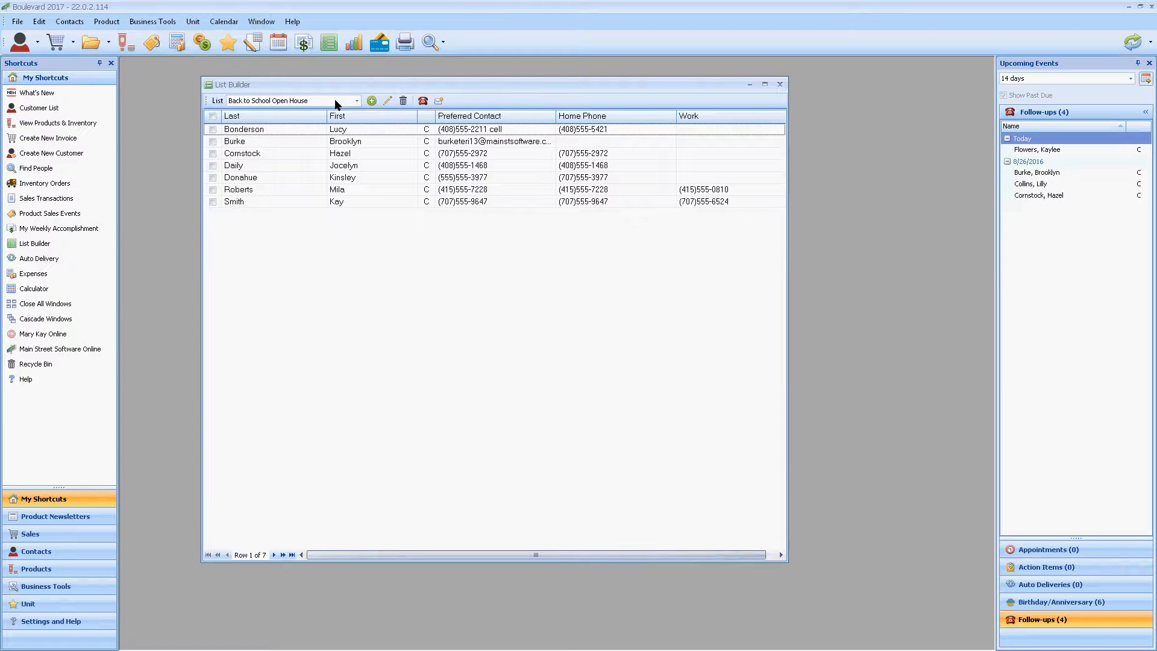
pyautogui.click(335, 101)
pyautogui.click(274, 104)
# Step: Open the "Back to School Open House" list for editing to view its member selection, cancel, and close List Builder
pyautogui.click(387, 100)
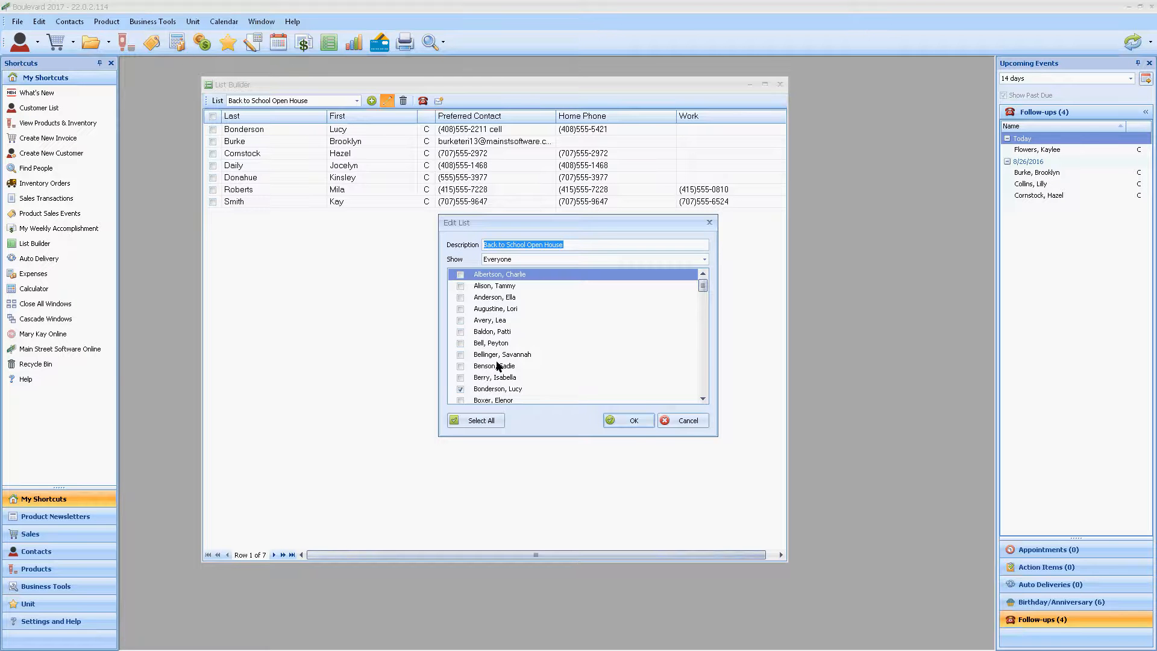
pyautogui.click(680, 422)
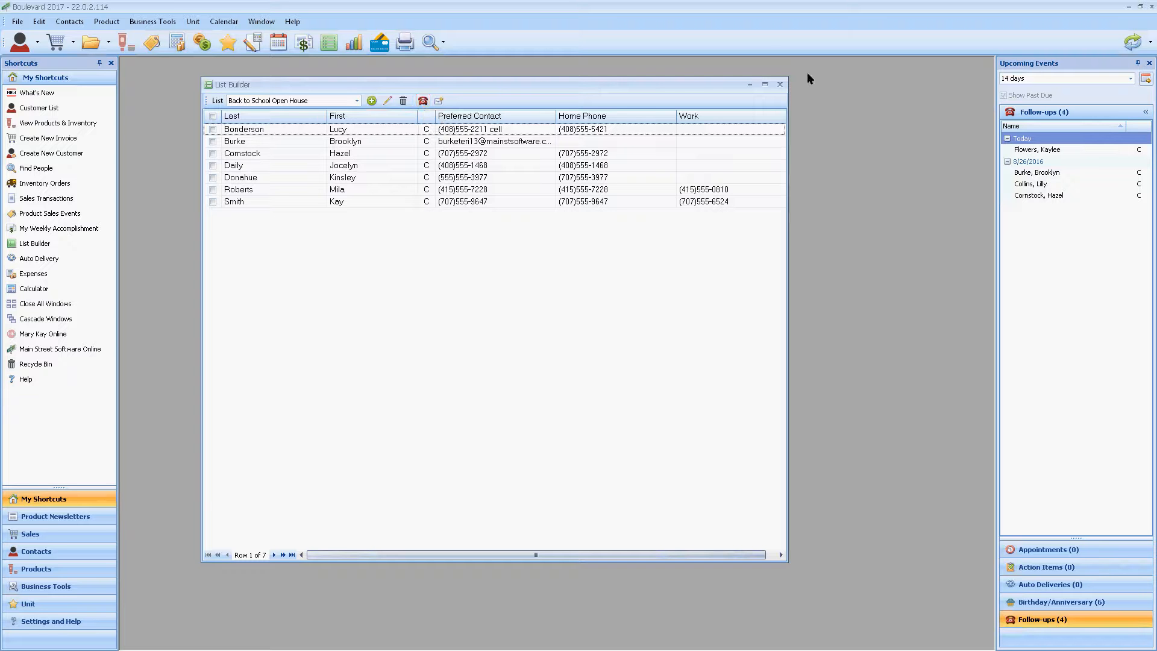
pyautogui.click(779, 85)
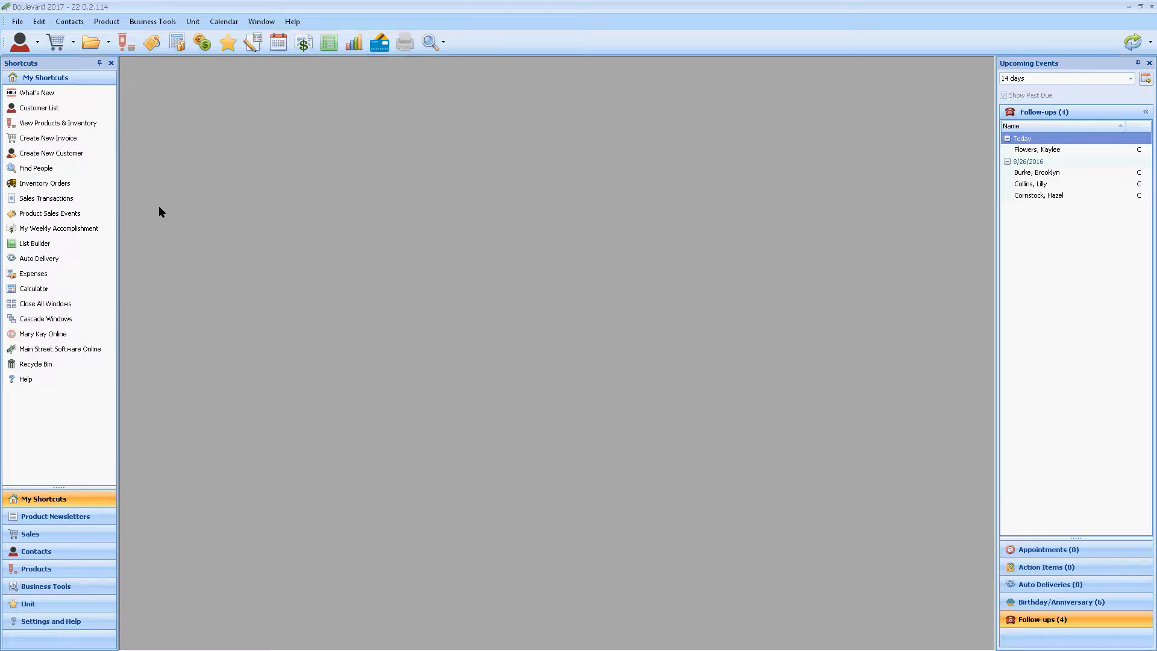
# Step: Open the customer list in the Default view and select the seventh customer
pyautogui.click(35, 112)
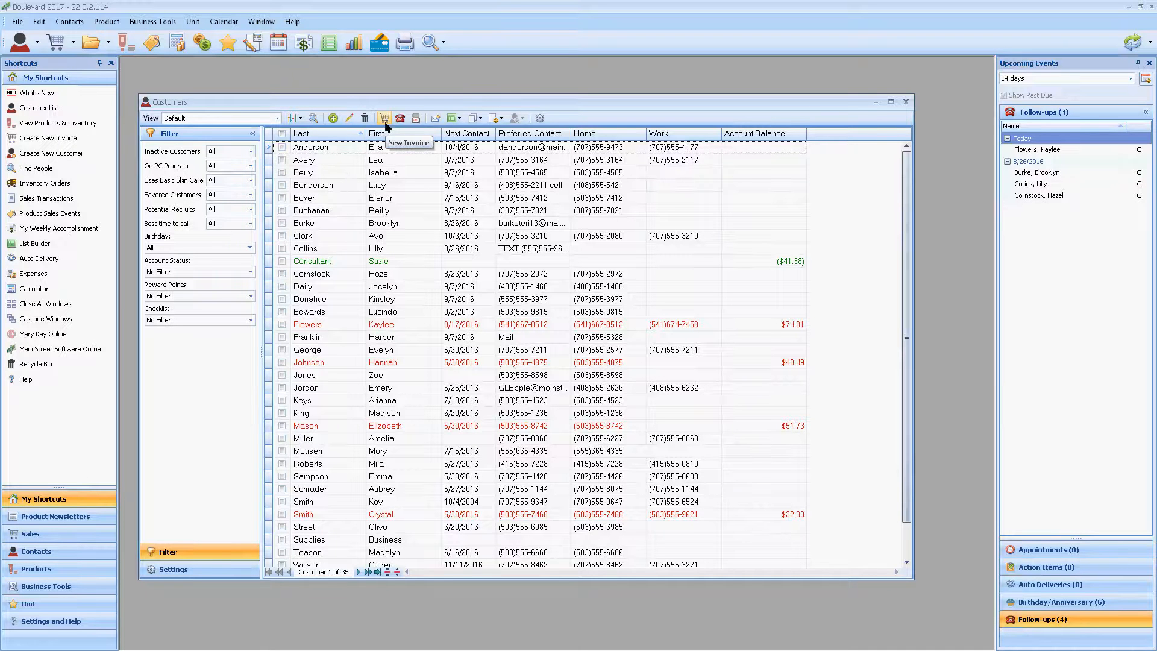
pyautogui.click(316, 226)
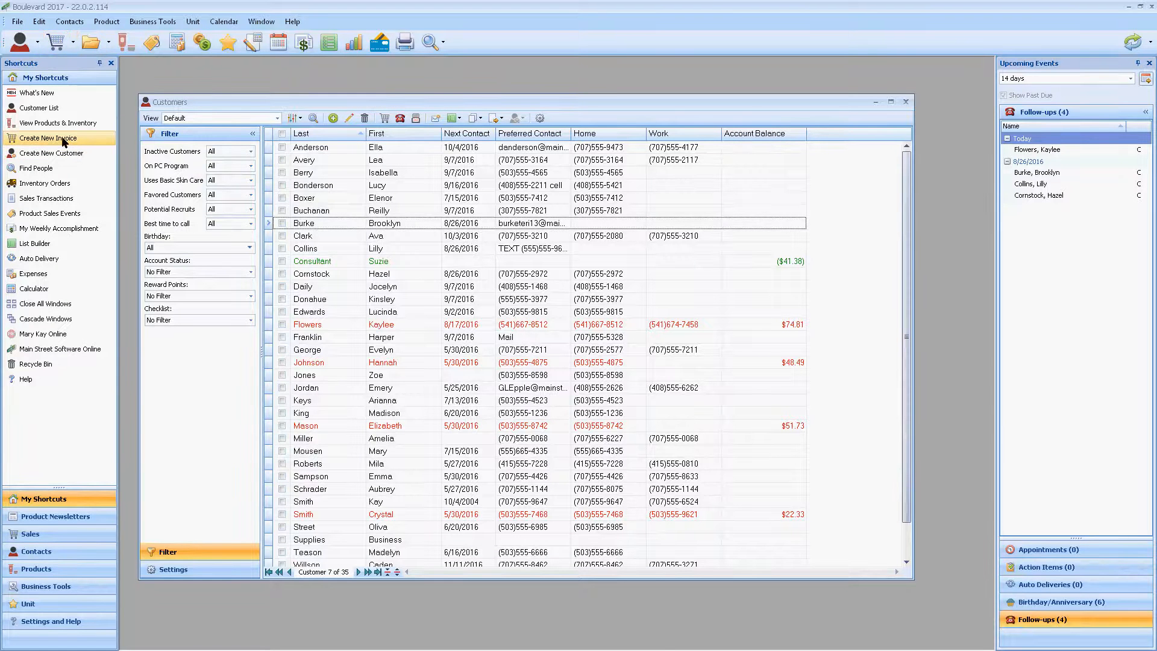
# Step: Start a new call record for the selected customer, turn on its weekly accomplishment line, and cancel the record
pyautogui.click(401, 120)
pyautogui.click(401, 118)
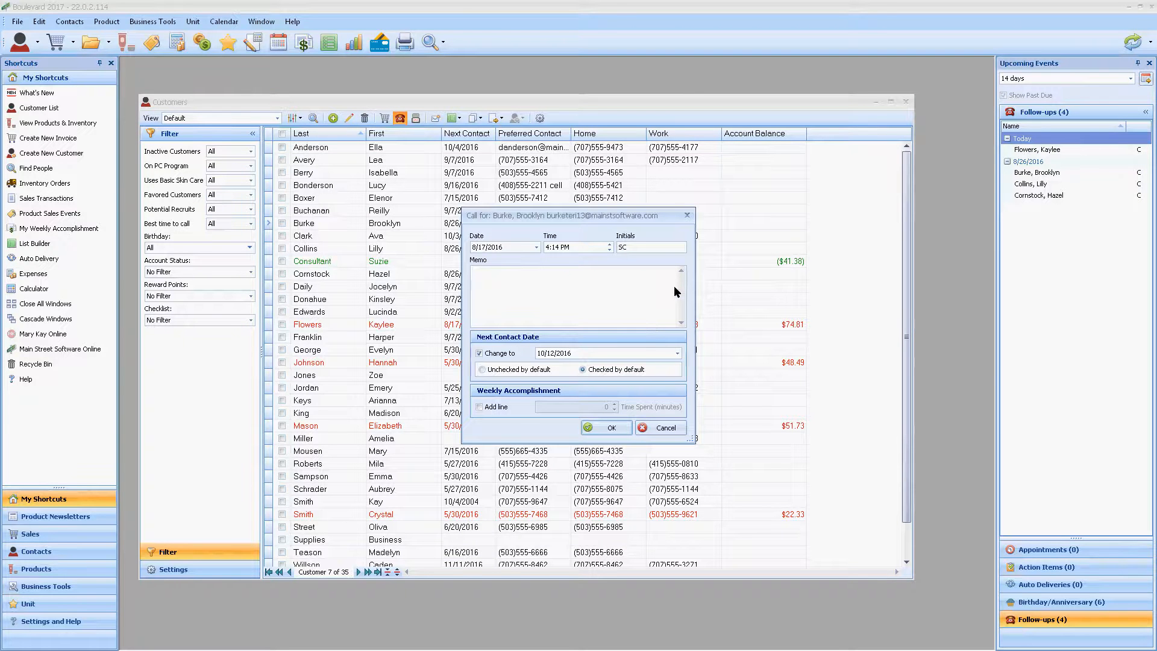
pyautogui.click(476, 279)
pyautogui.click(480, 407)
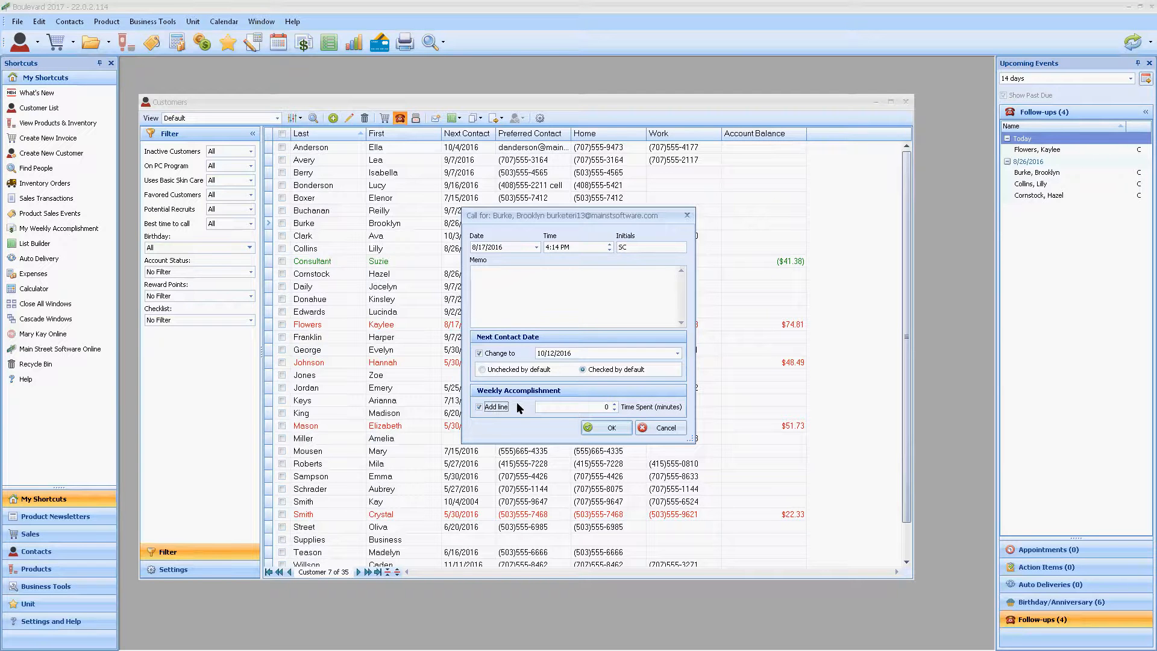
pyautogui.click(666, 427)
# Step: Mark the sixth, ninth and thirteenth customers, start one new call record for all three, and cancel it
pyautogui.click(282, 211)
pyautogui.click(283, 249)
pyautogui.click(282, 299)
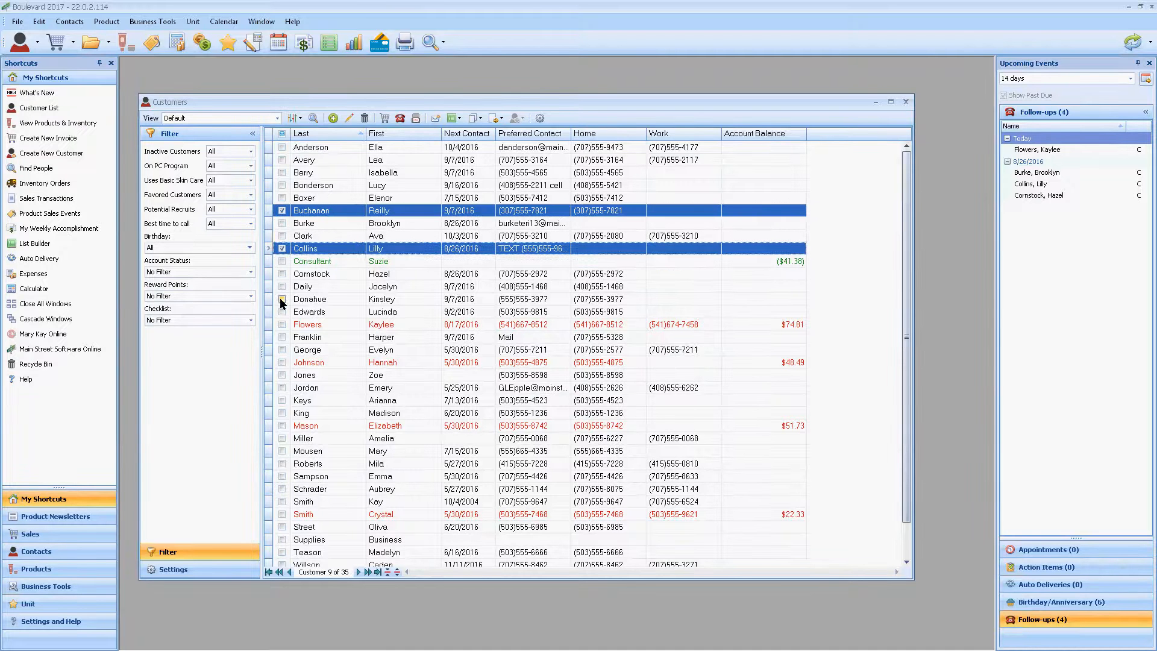
pyautogui.click(401, 119)
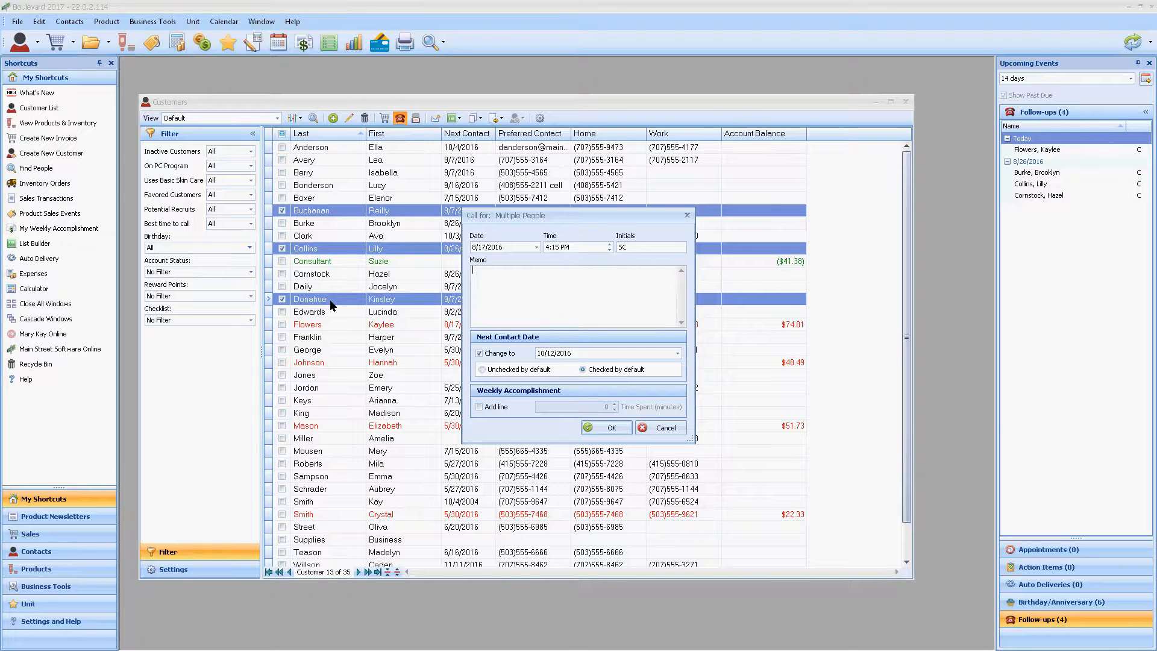
pyautogui.click(666, 428)
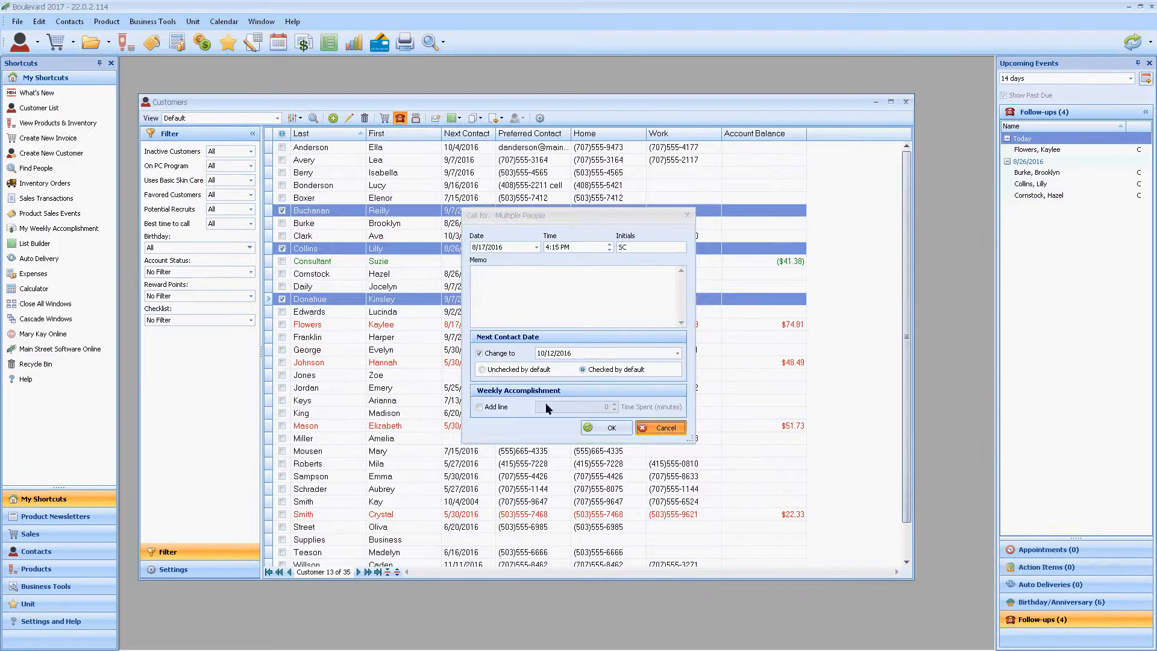
# Step: Mark every customer in the list at once and clear all the marks again
pyautogui.click(327, 350)
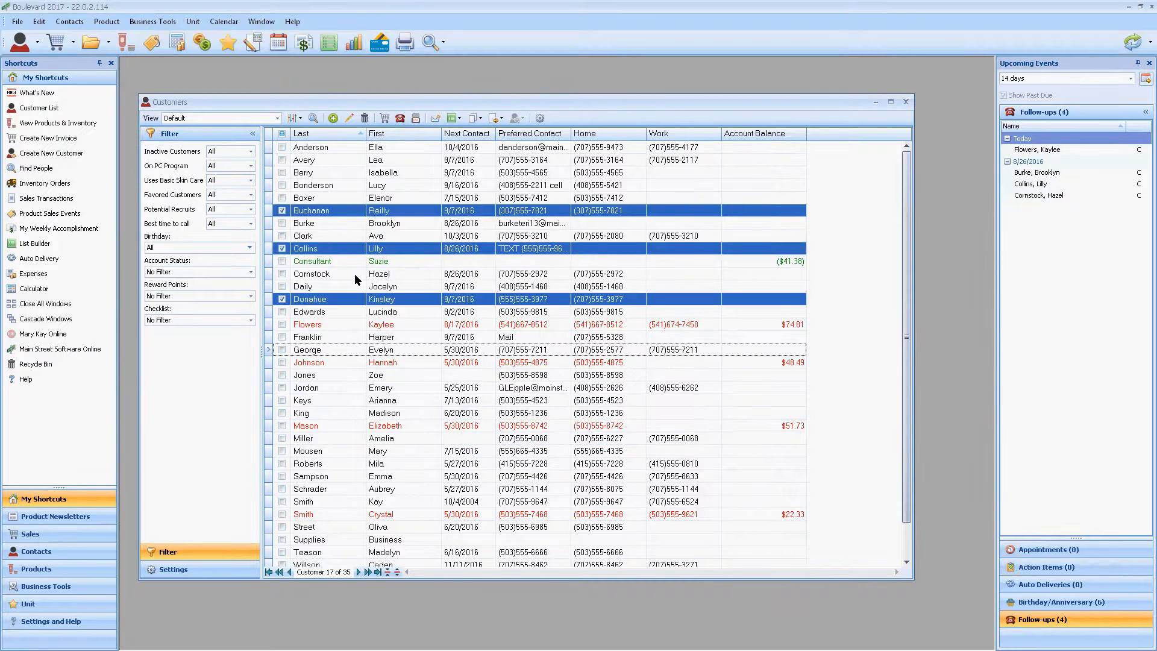
pyautogui.click(281, 135)
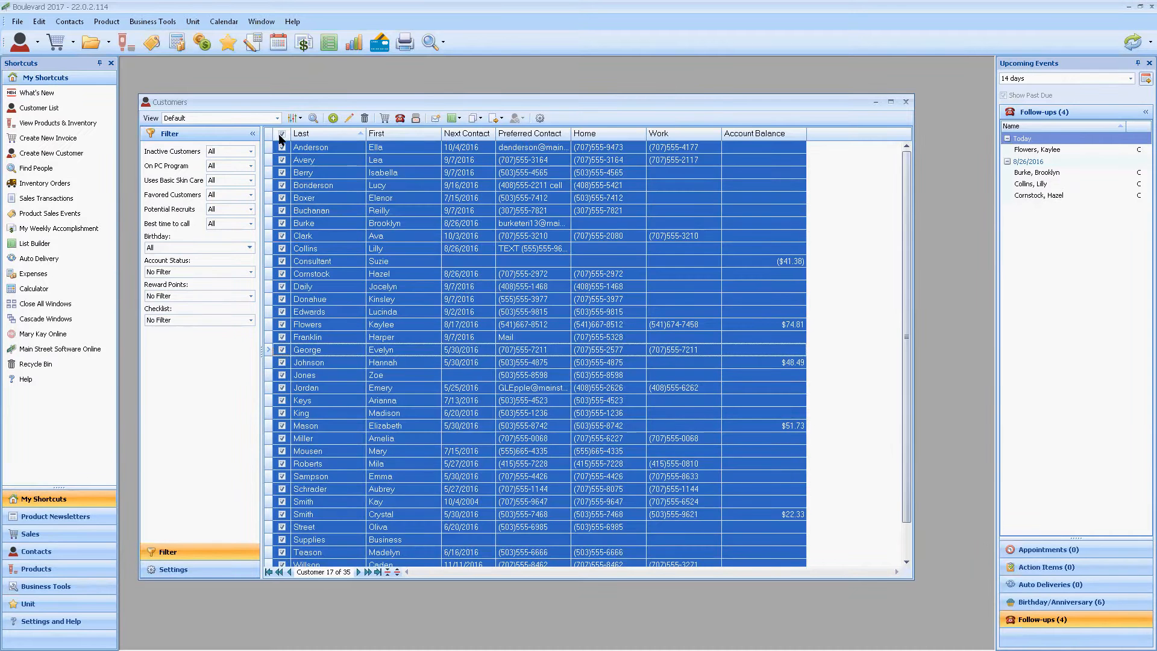
pyautogui.click(281, 135)
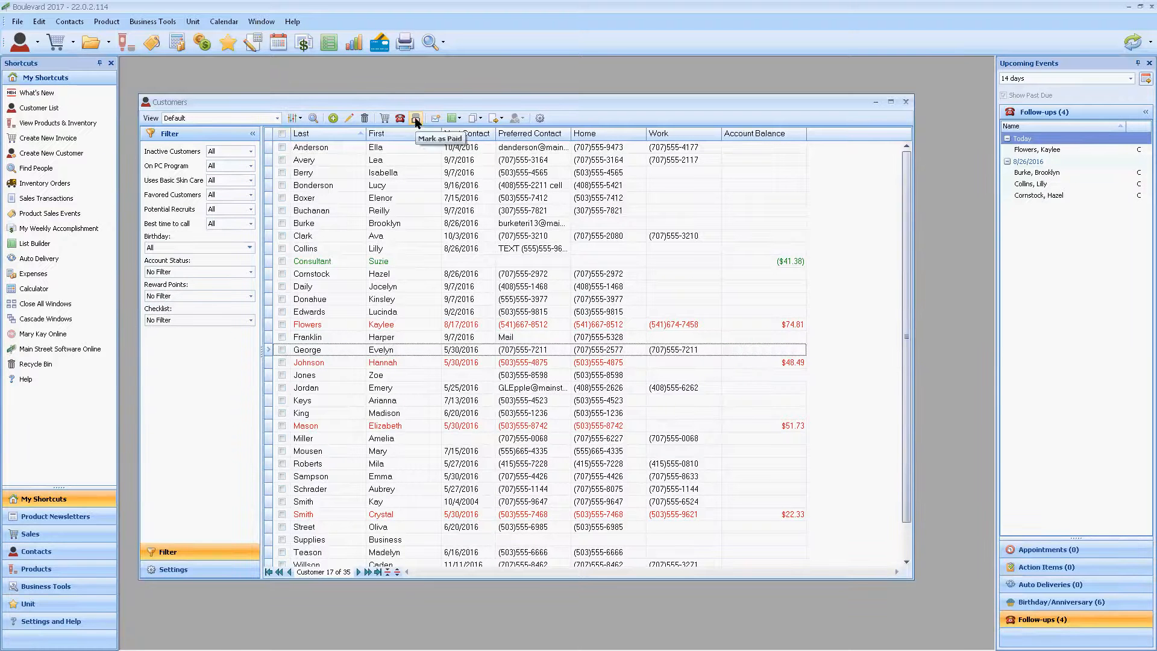
# Step: Try marking individual customers, including two with outstanding balances, and clear each mark again
pyautogui.click(332, 208)
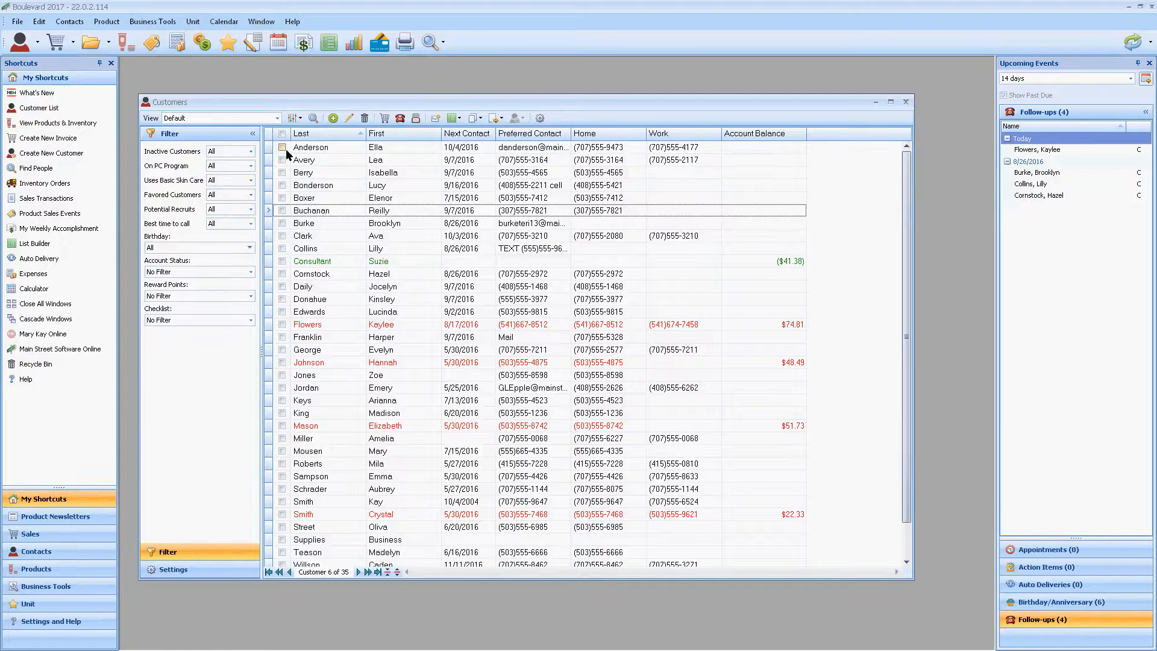
pyautogui.click(283, 184)
pyautogui.click(283, 185)
pyautogui.click(282, 228)
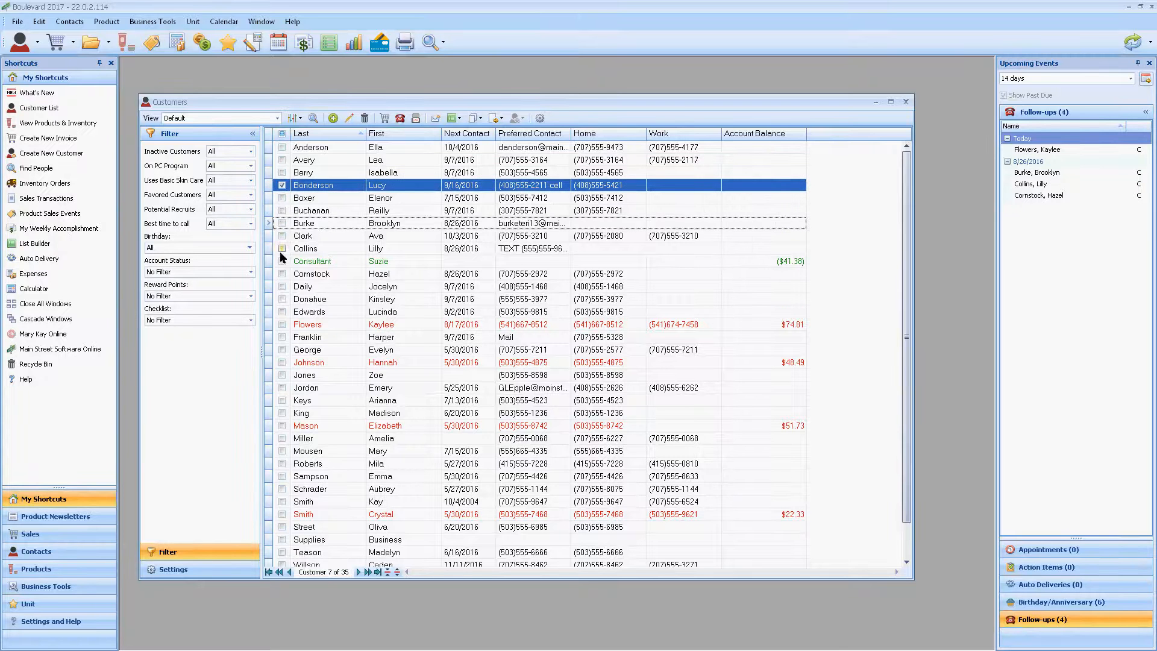
pyautogui.click(282, 185)
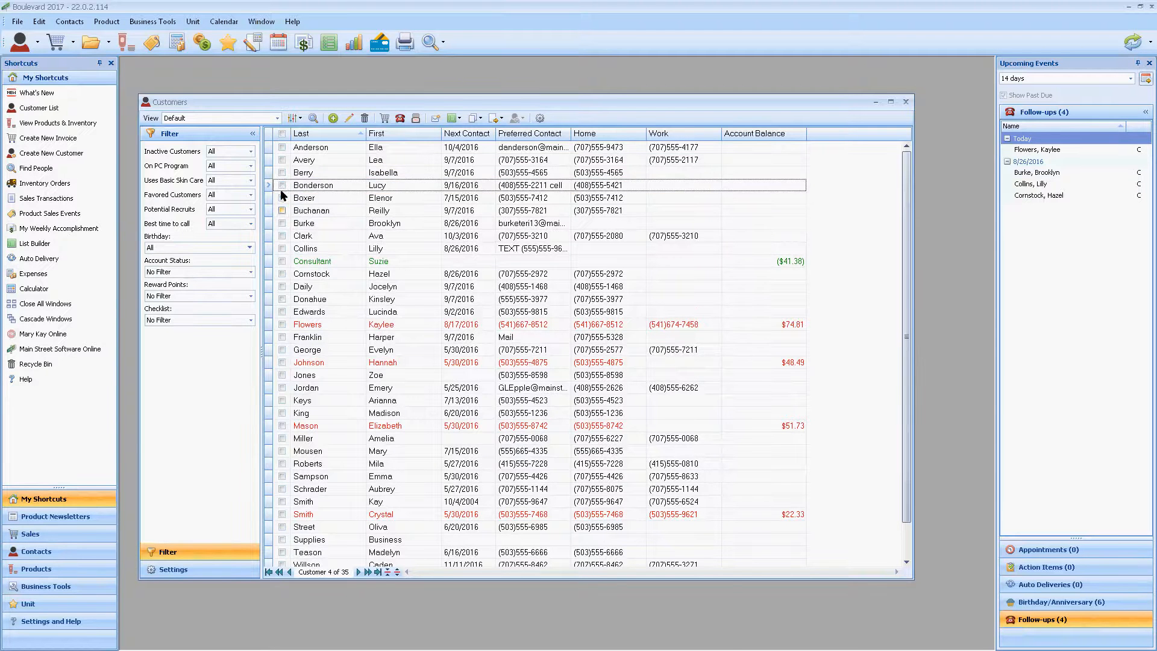
pyautogui.click(282, 324)
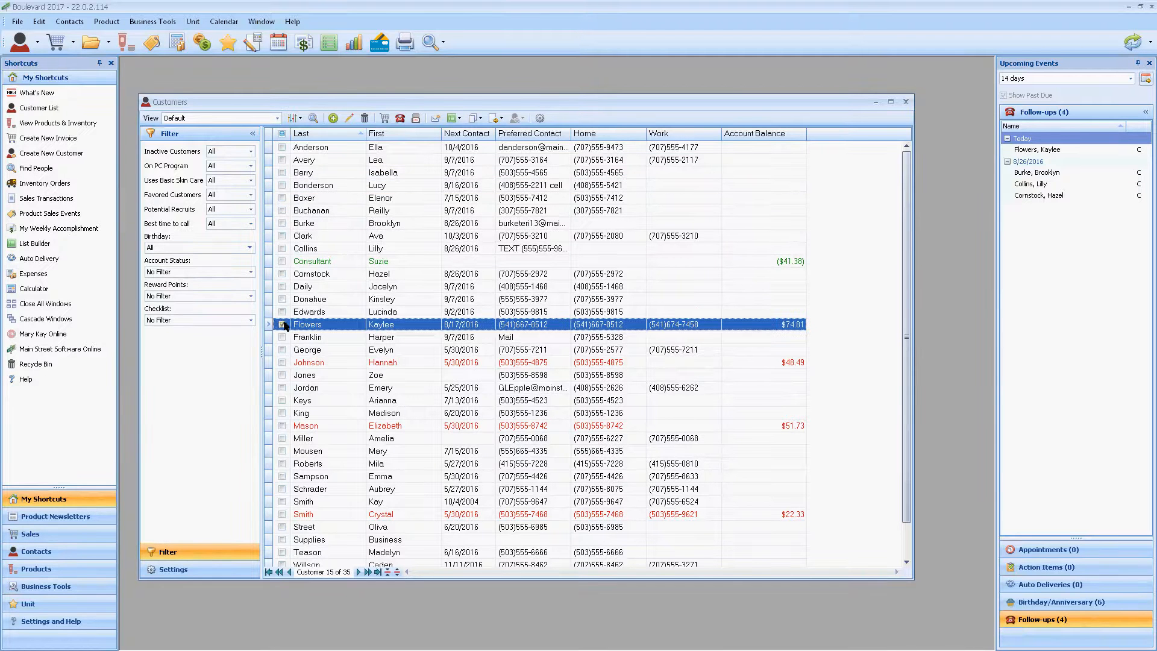
pyautogui.click(283, 363)
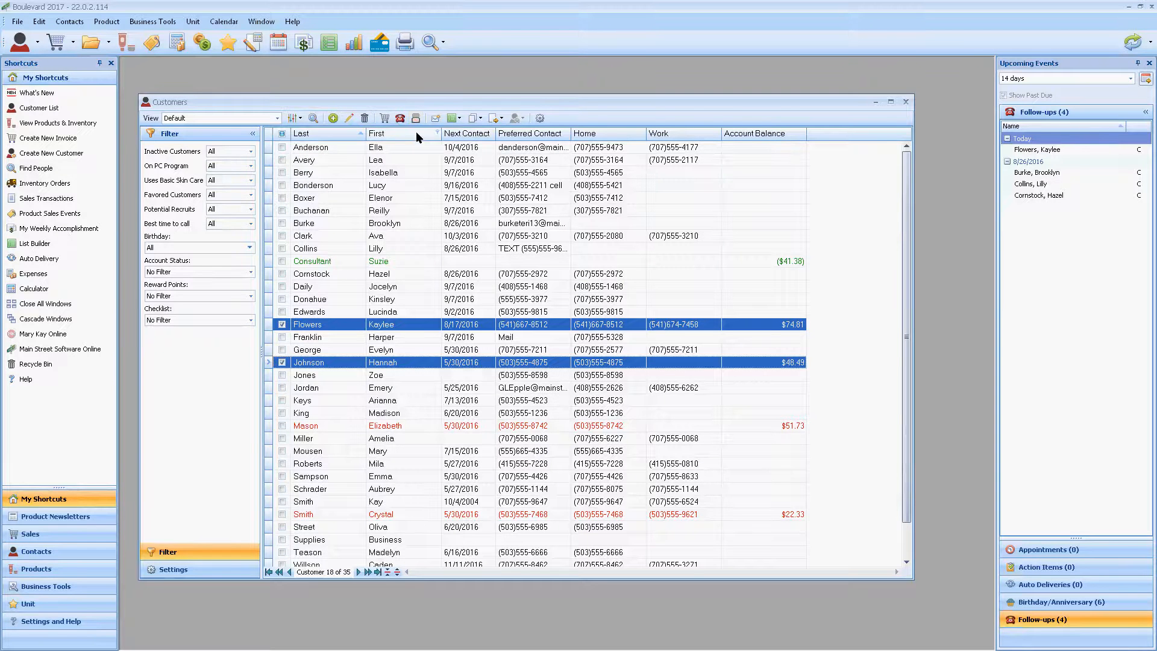
pyautogui.click(281, 362)
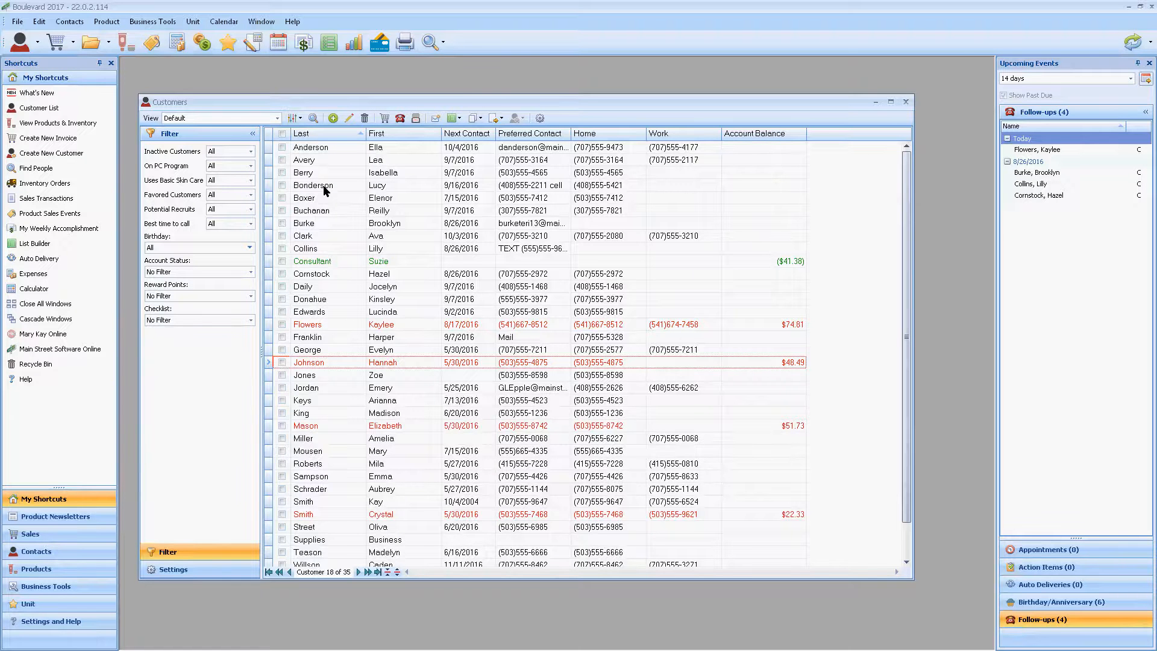
# Step: Open the profile of the fourth customer in the list and reposition its window over the customer list
pyautogui.click(325, 189)
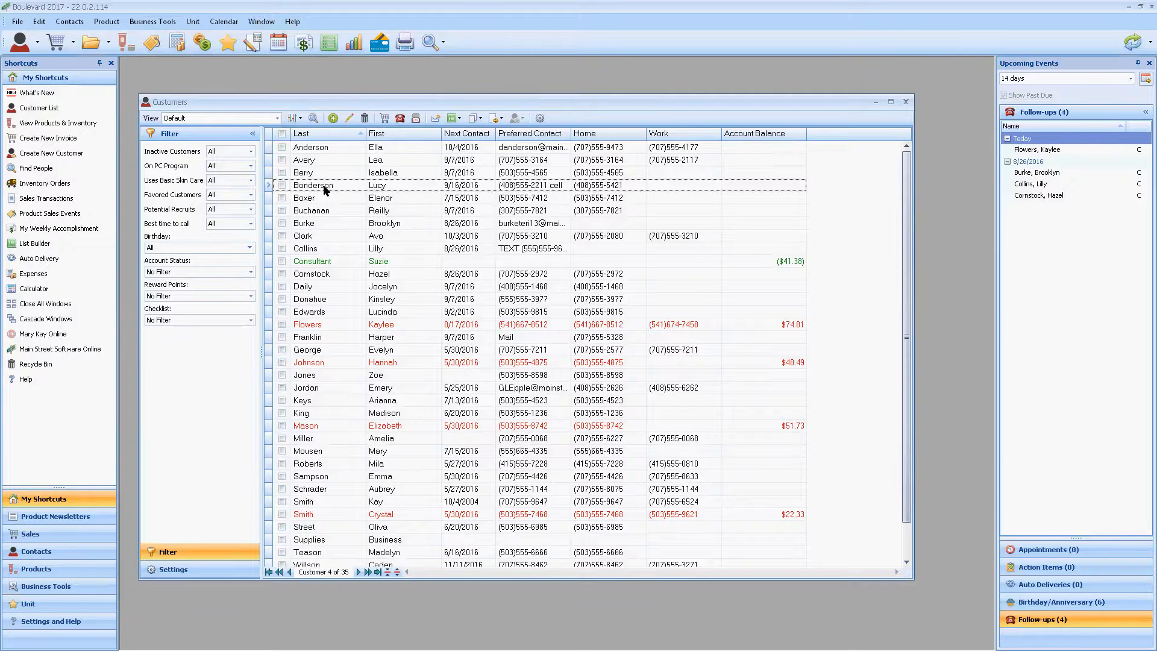
pyautogui.doubleClick(325, 189)
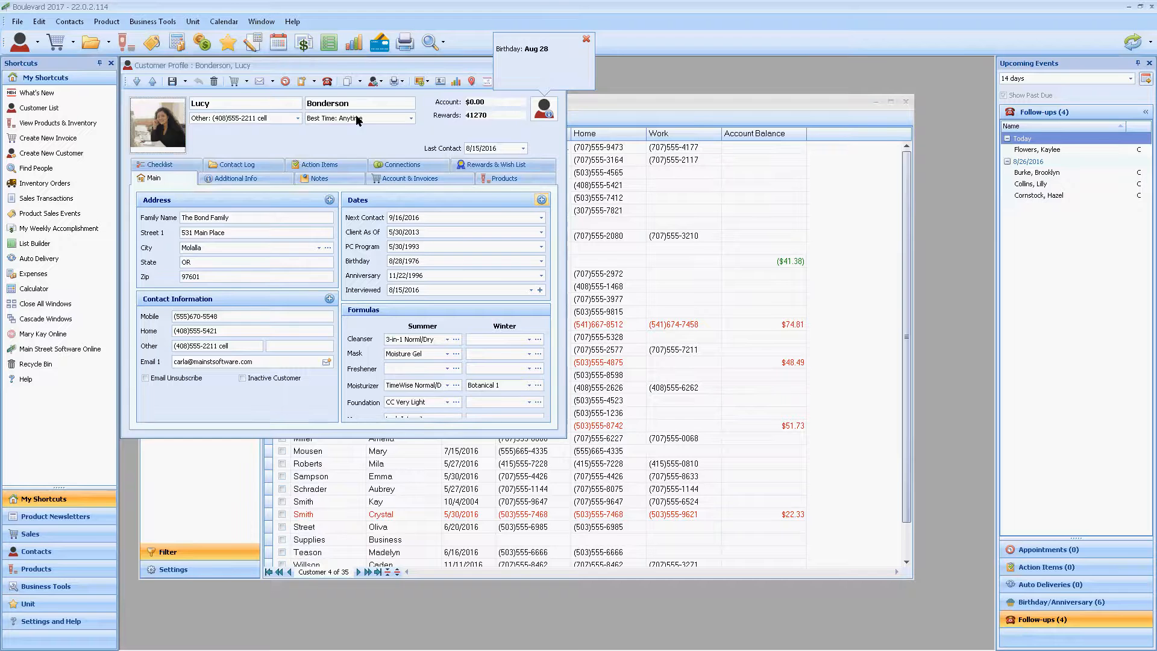
pyautogui.moveTo(359, 126); pyautogui.dragTo(371, 166)
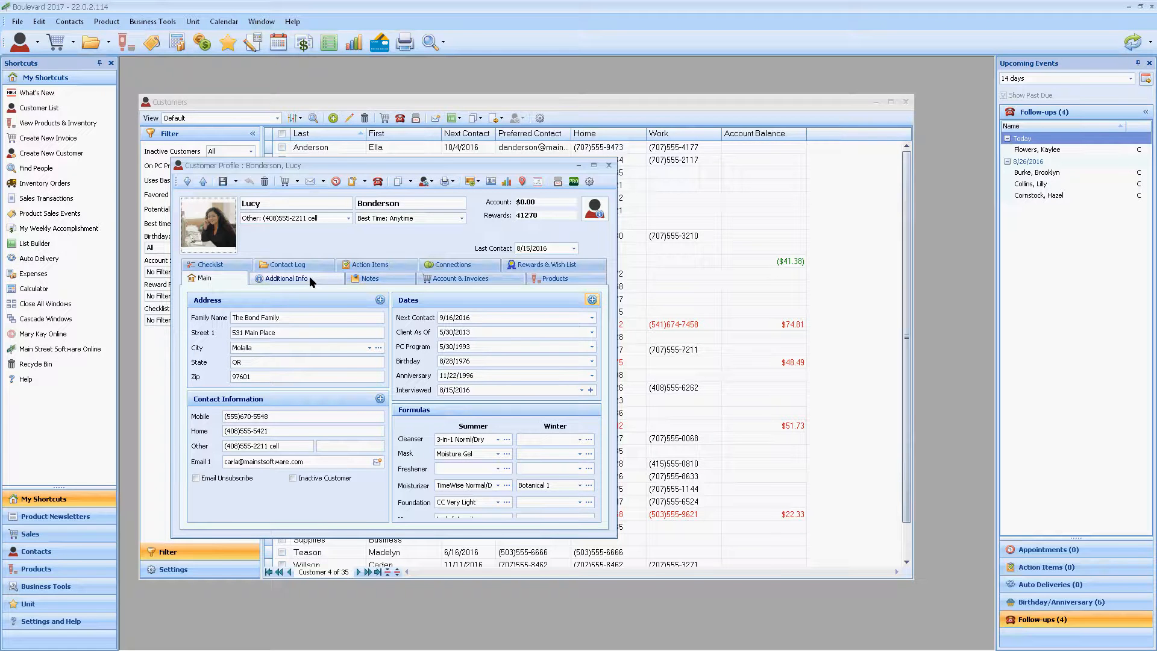
# Step: Look over the profile's Additional Info and Notes pages and return to its Main page
pyautogui.click(273, 280)
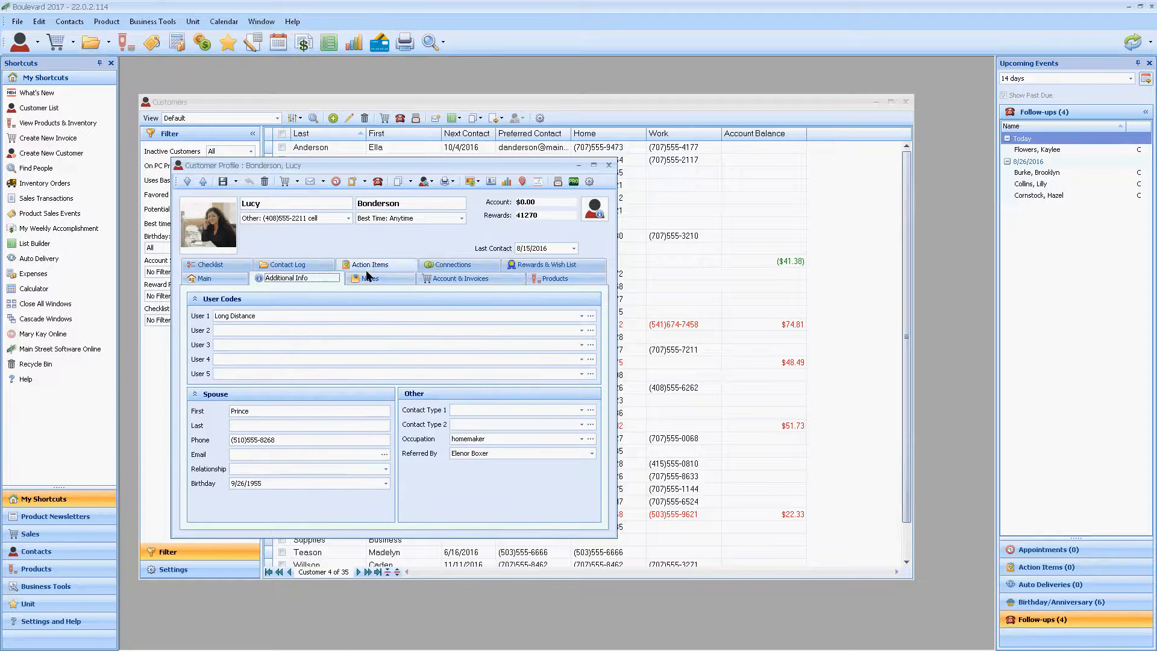
pyautogui.click(368, 279)
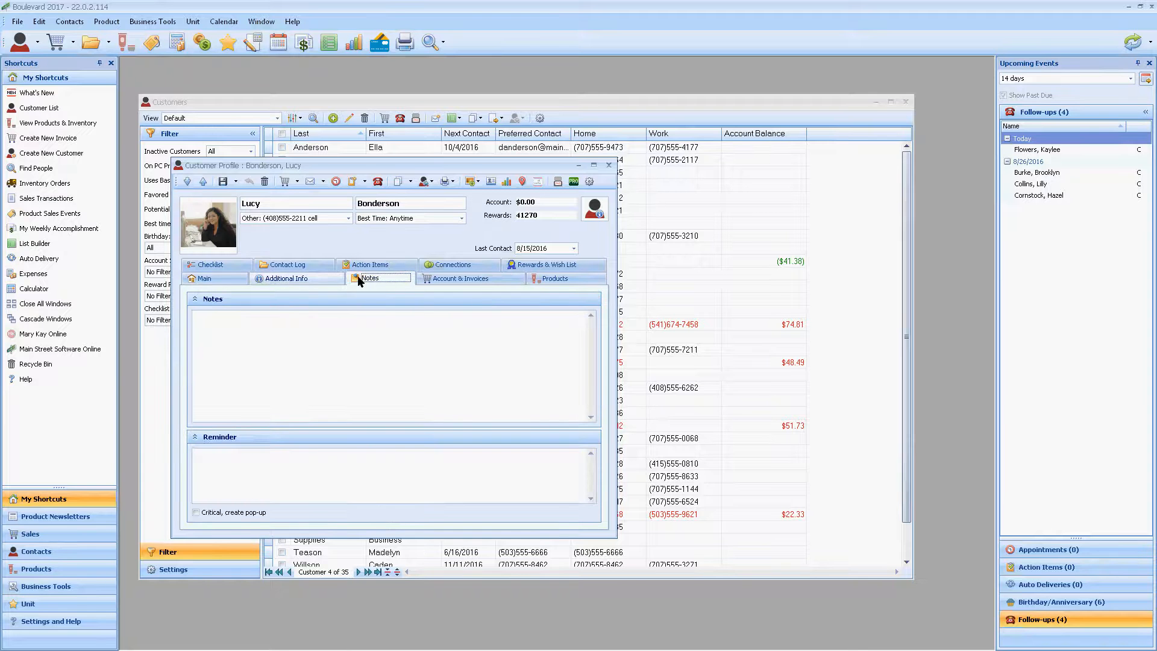
pyautogui.click(219, 277)
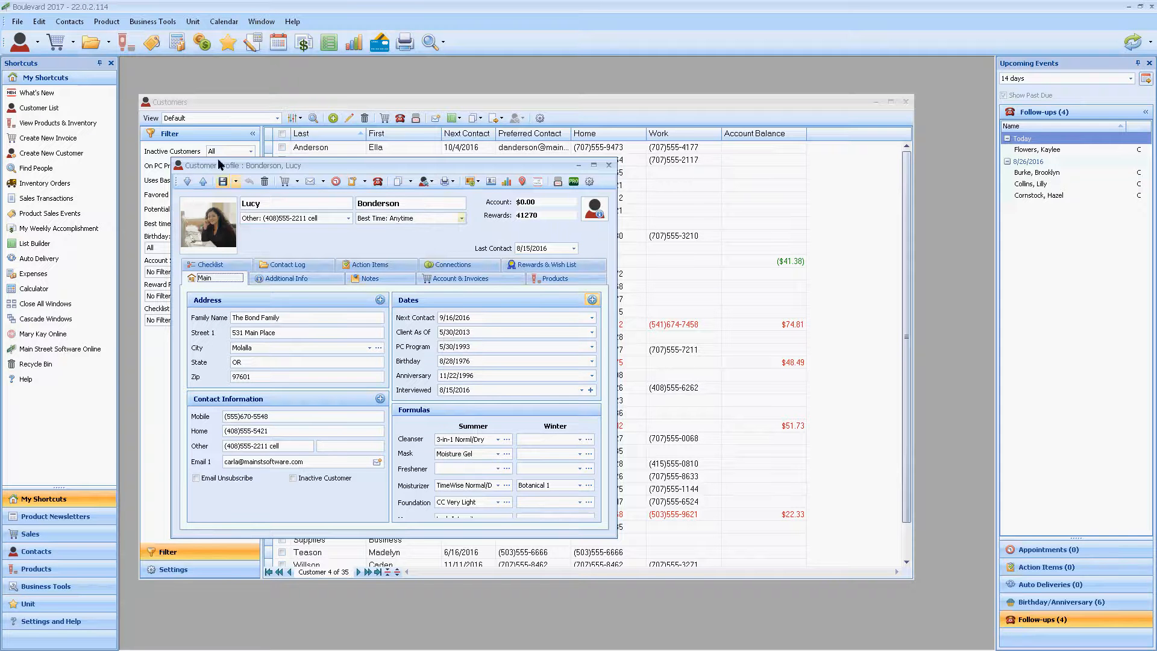
# Step: Check which program settings categories are available, without opening any of them
pyautogui.click(39, 22)
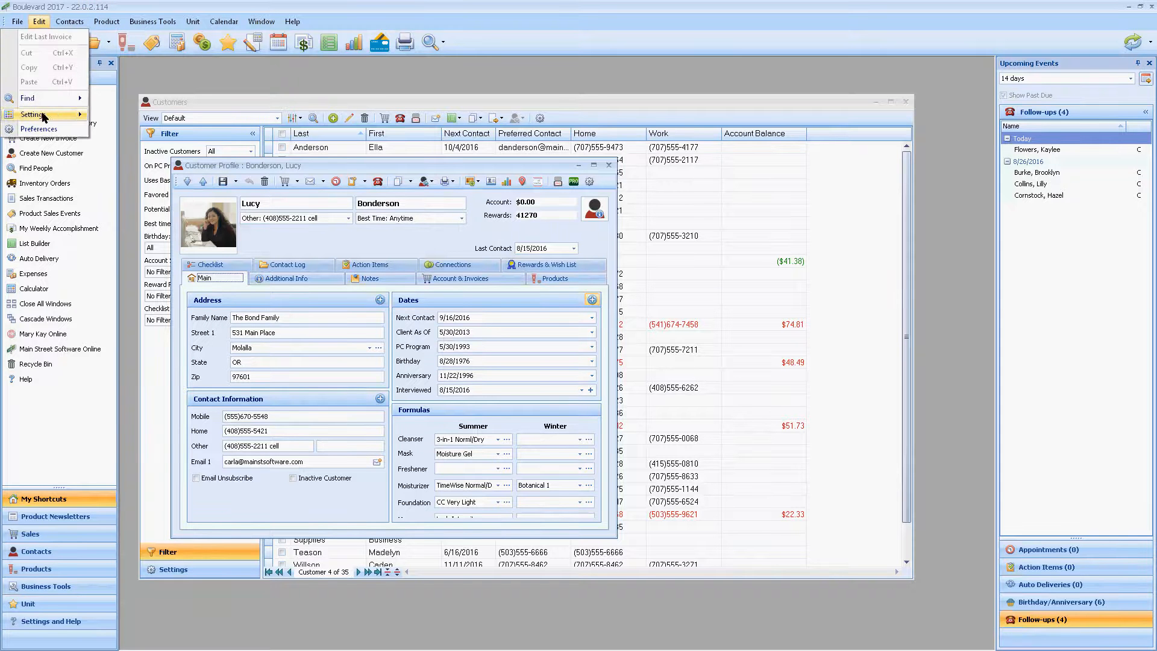
pyautogui.moveTo(63, 112)
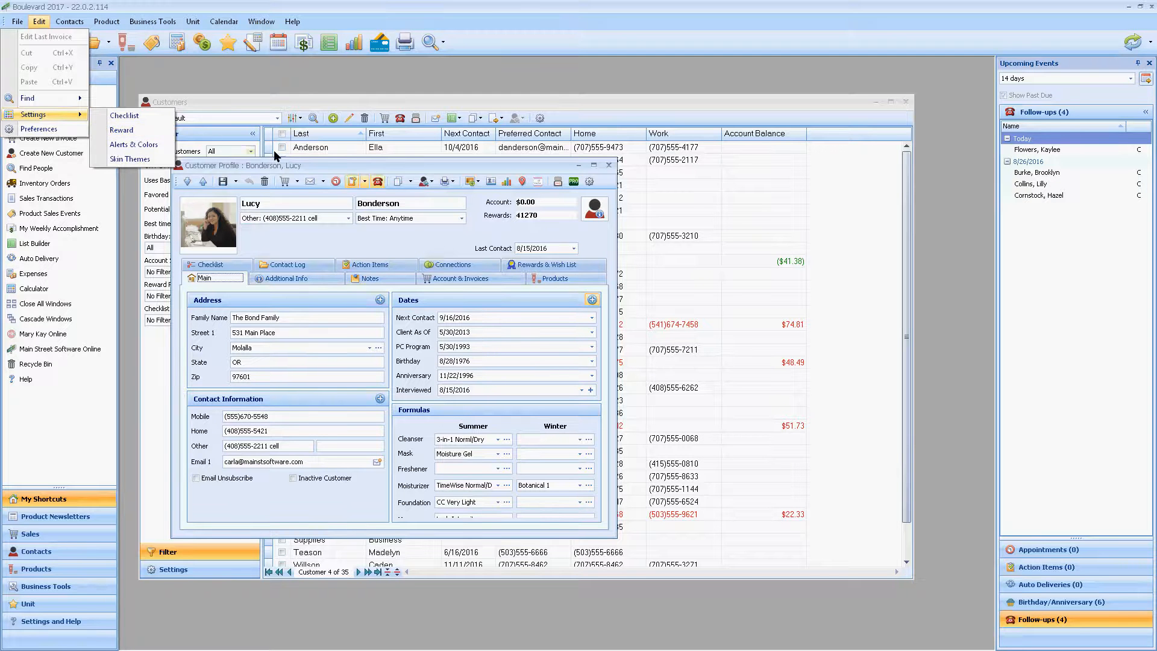
pyautogui.click(396, 239)
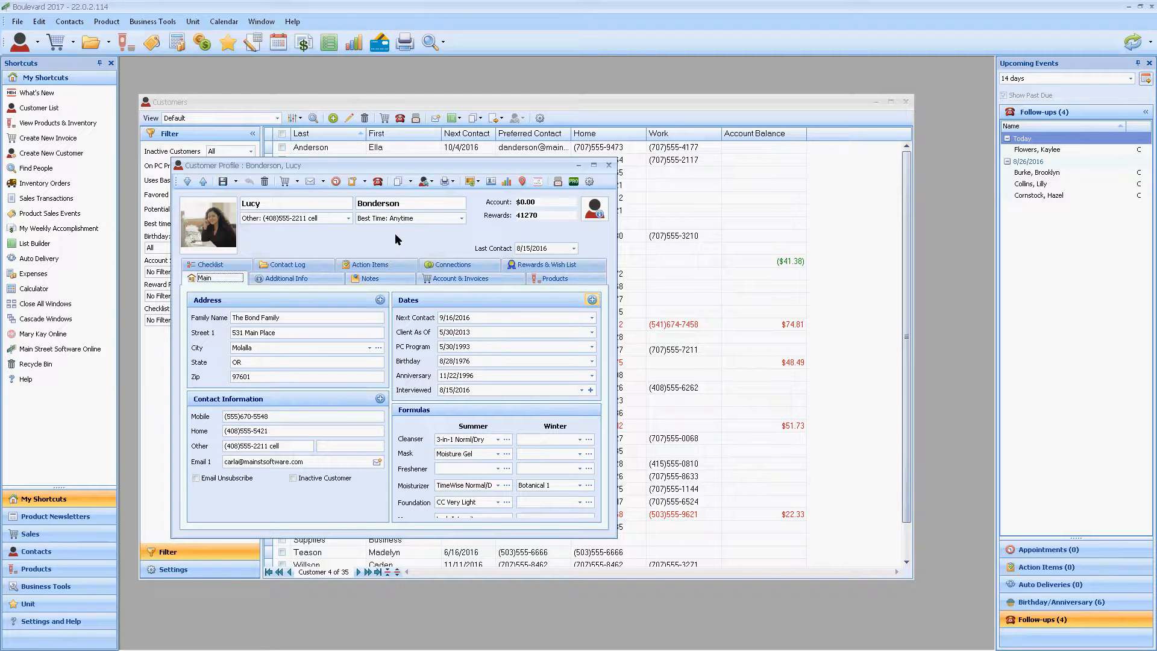
# Step: Add the Company field to the profile's Address section and check the customer's alert note and the Dates section's field options
pyautogui.click(380, 300)
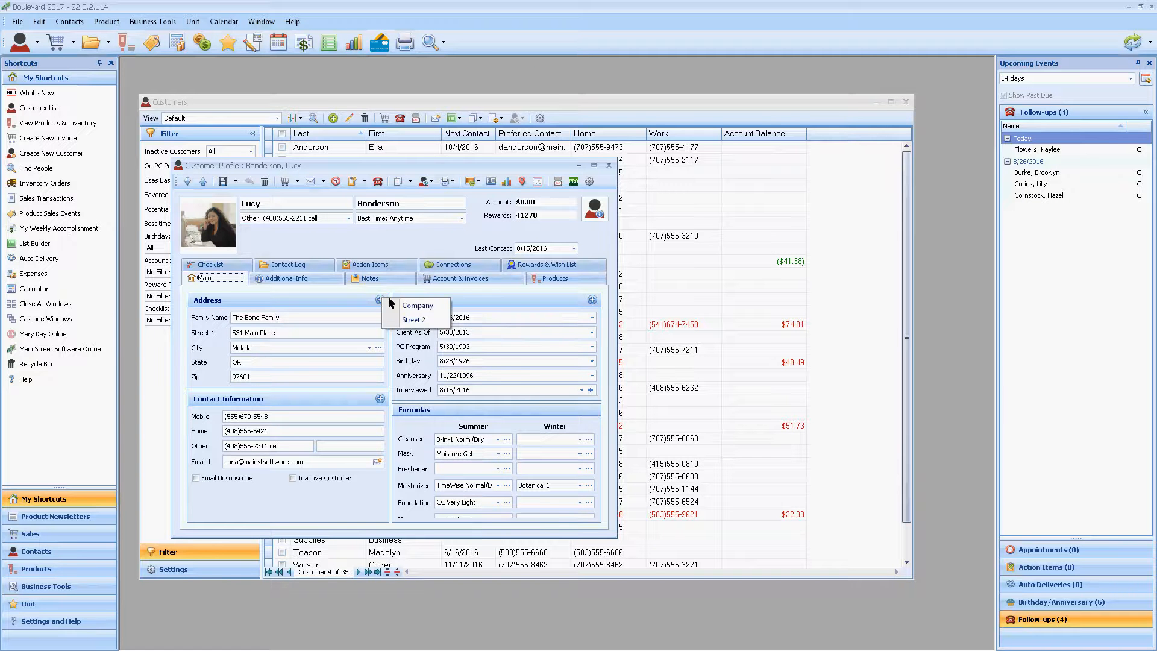
pyautogui.click(432, 306)
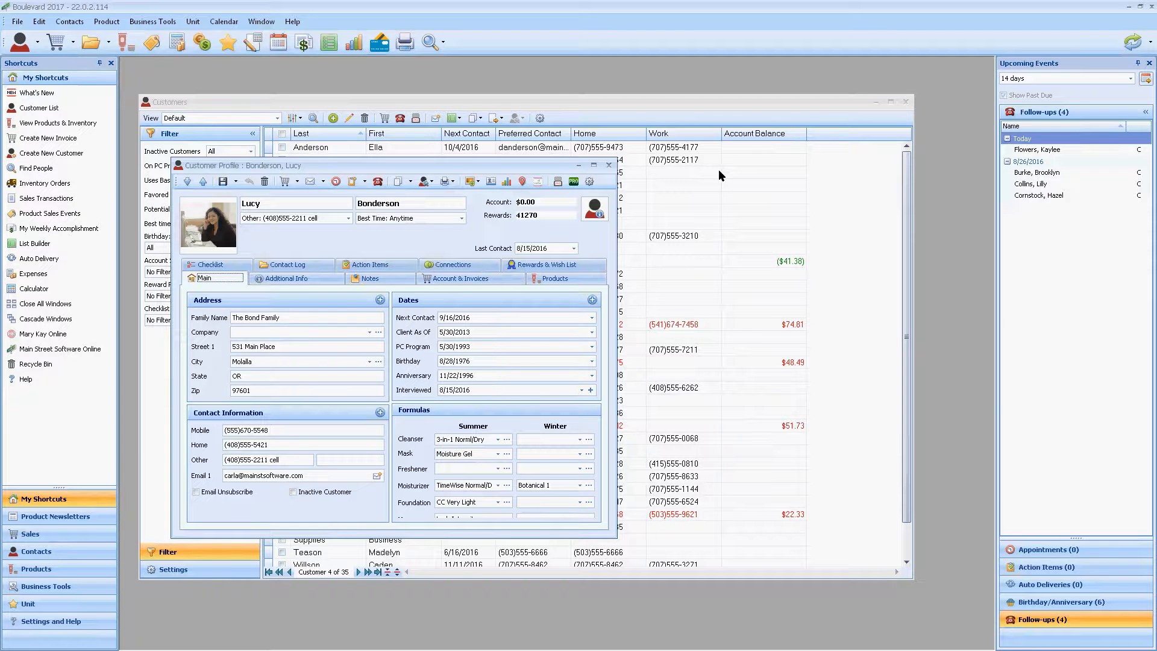
pyautogui.click(600, 205)
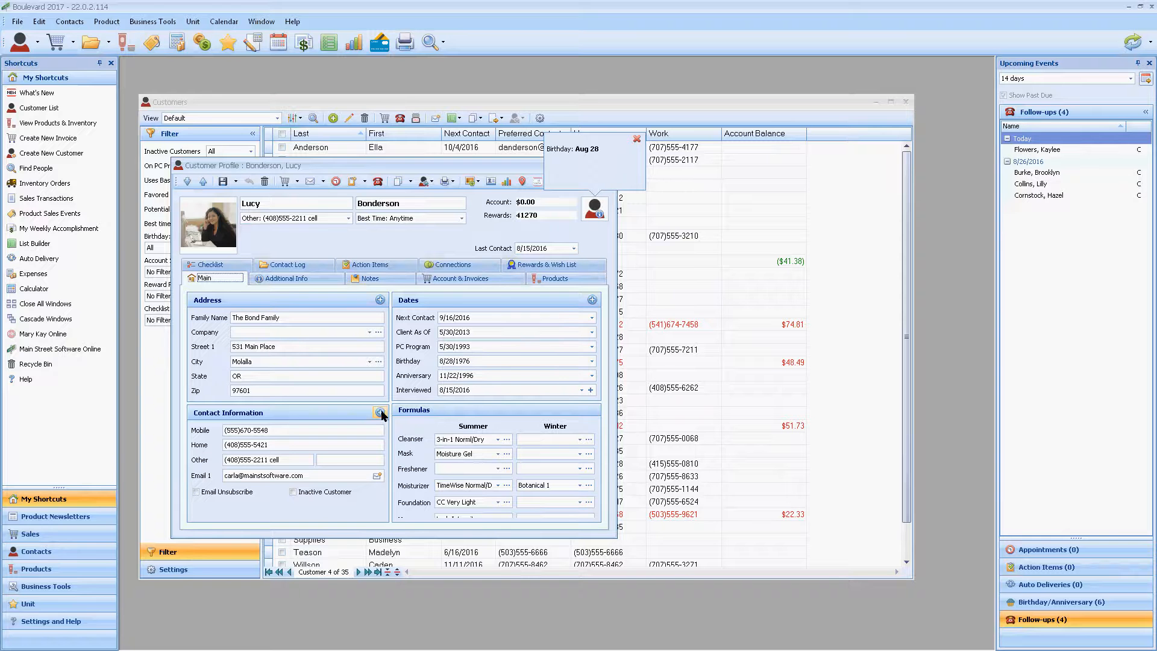
pyautogui.click(595, 300)
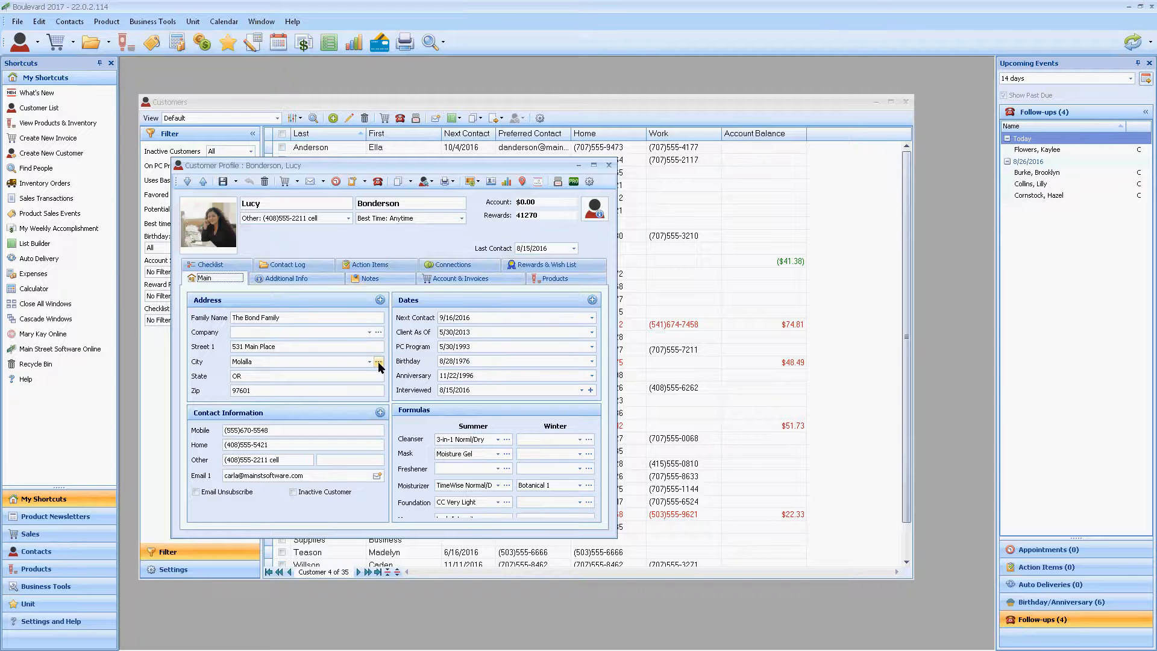
# Step: Edit the spelling of the Roseburg entry in the City list and apply the change to all profiles
pyautogui.click(379, 362)
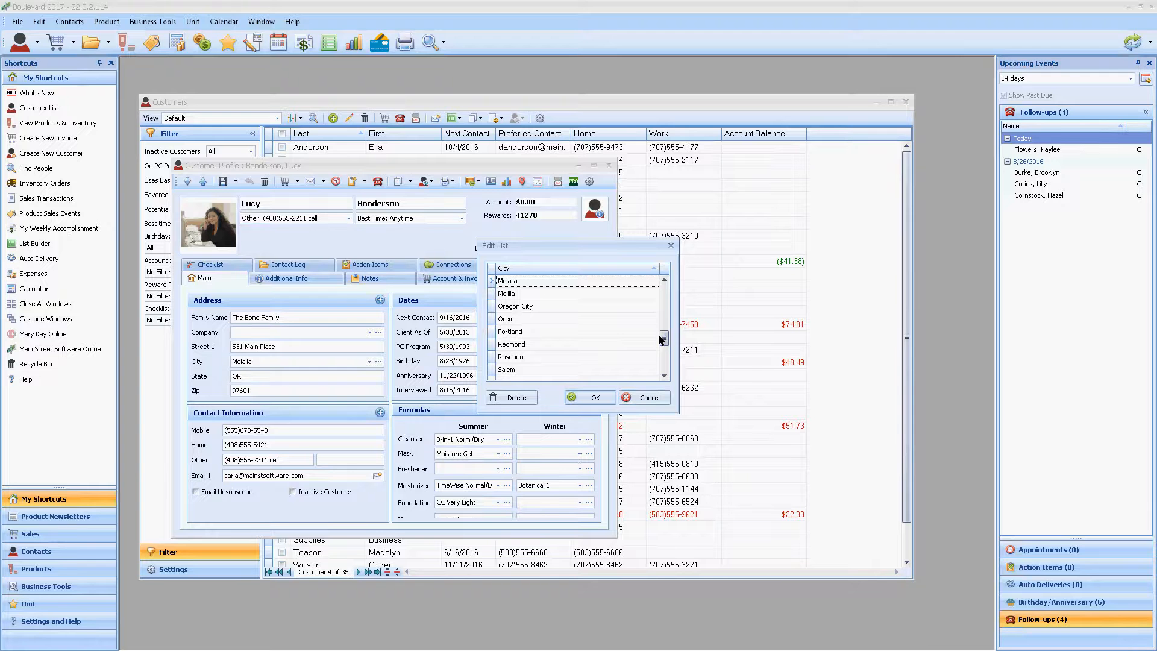
pyautogui.click(521, 359)
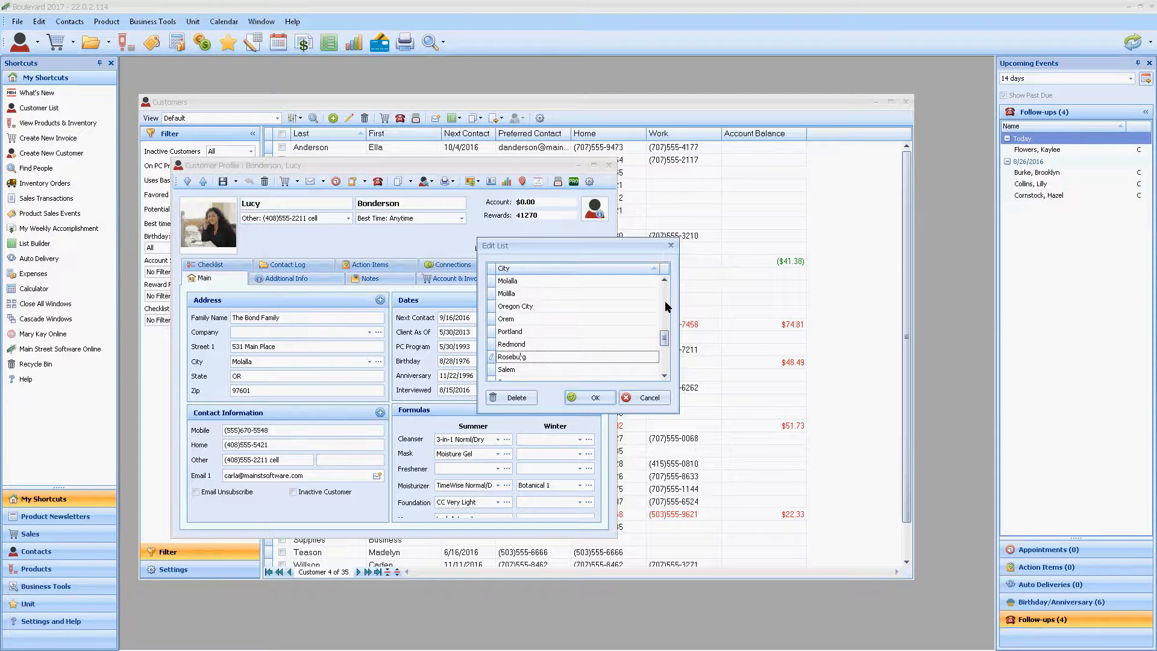
pyautogui.press('BackSpace')
pyautogui.write('e')
pyautogui.click(593, 395)
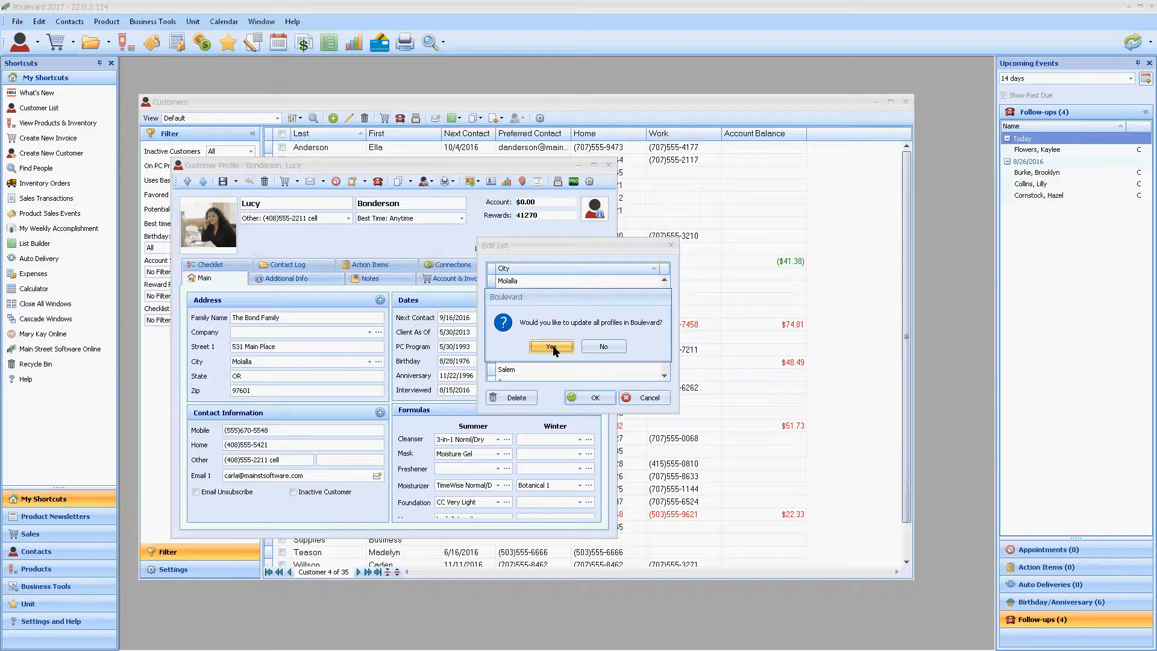
pyautogui.click(551, 346)
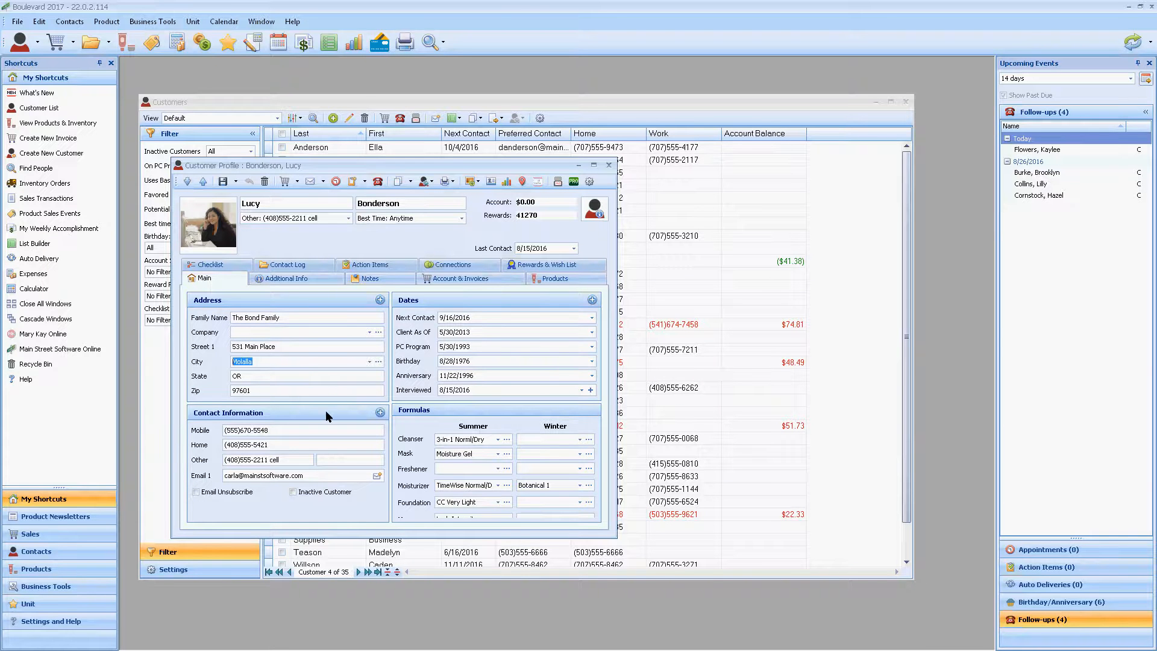
# Step: Enter the reminder "Prefers to use the Visa card on file" on the profile's Notes page, then save and close the profile
pyautogui.click(364, 281)
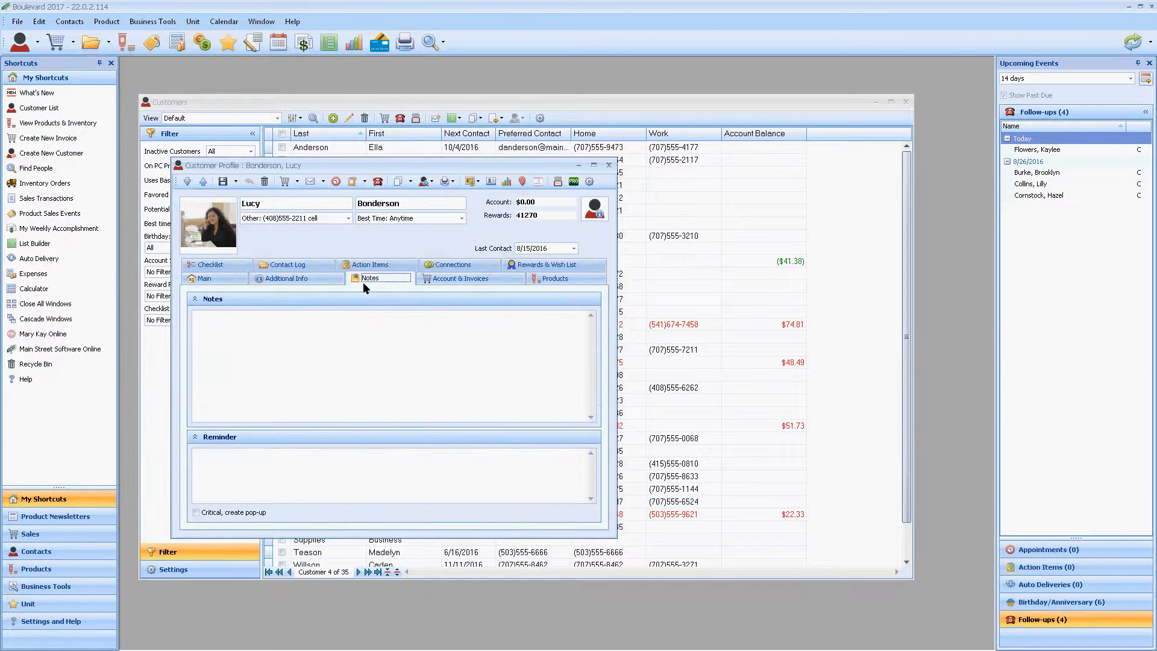
pyautogui.click(338, 280)
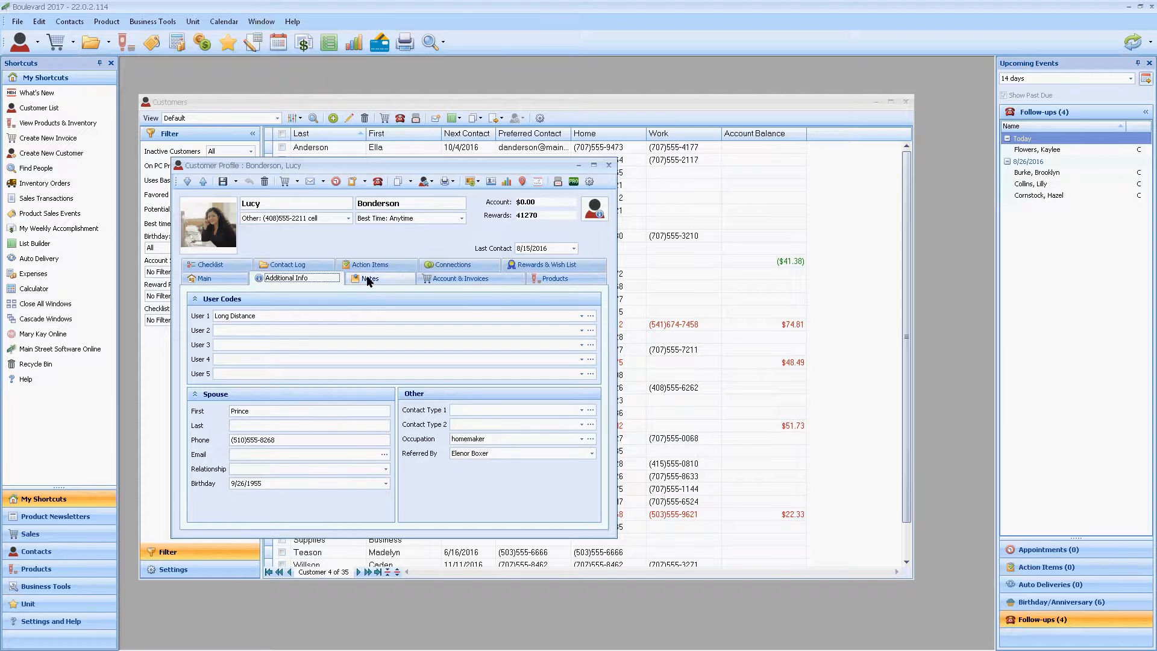
pyautogui.click(368, 279)
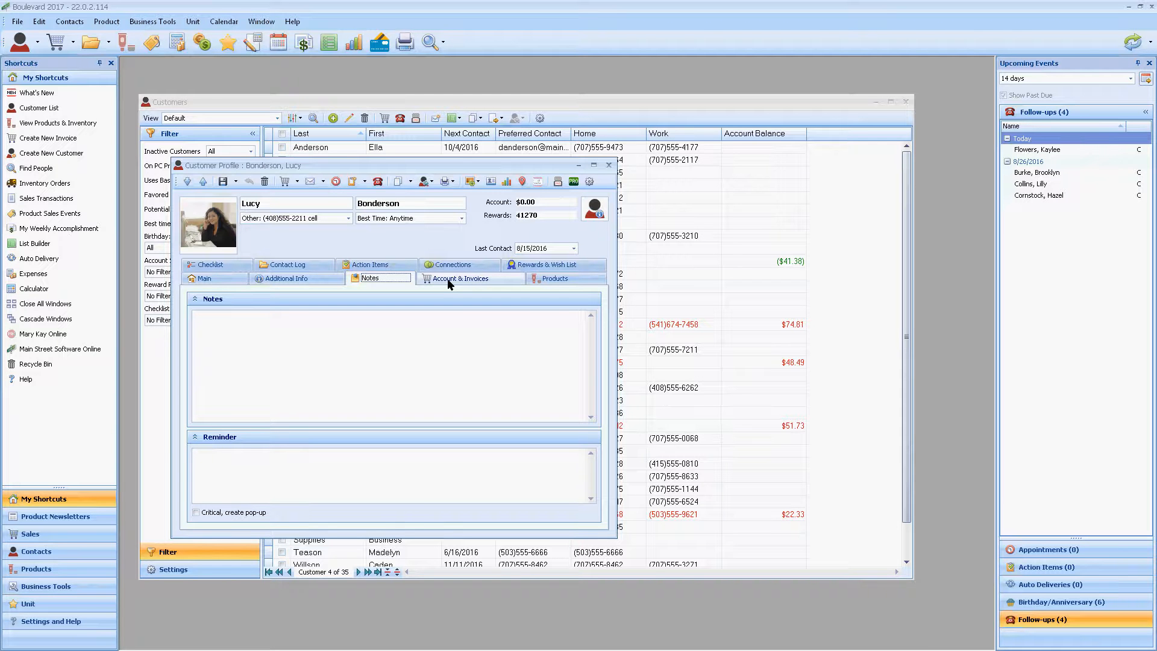
pyautogui.click(256, 477)
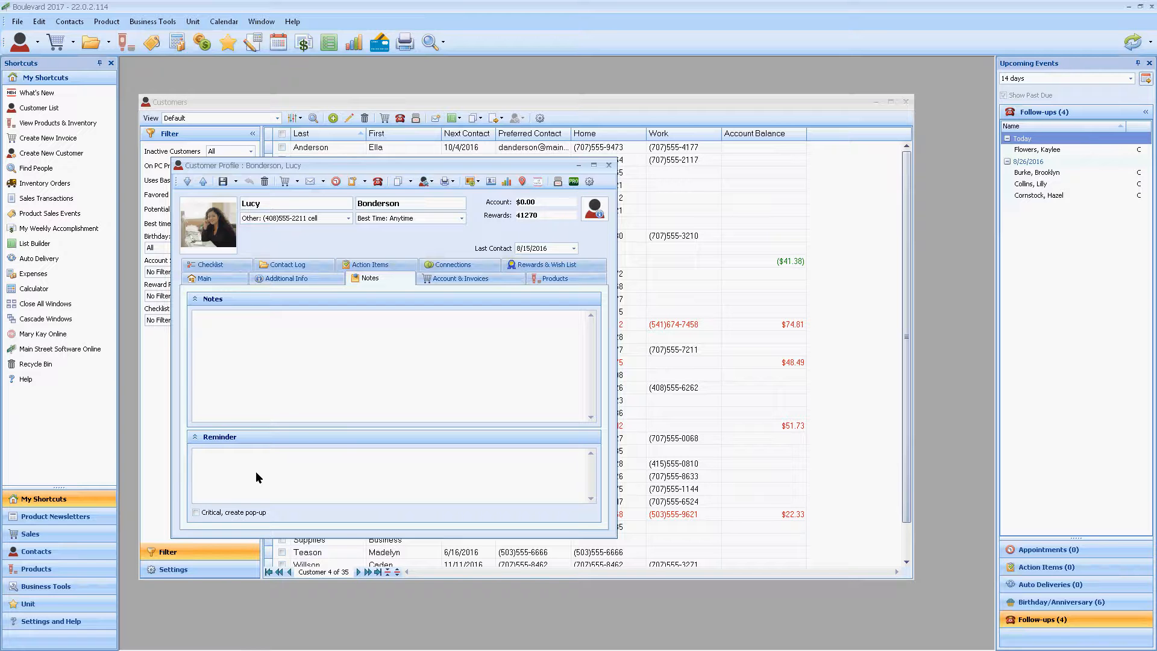
pyautogui.write('Prefer')
pyautogui.press('BackSpace')
pyautogui.write('ers to use the Visa card on file')
pyautogui.click(220, 183)
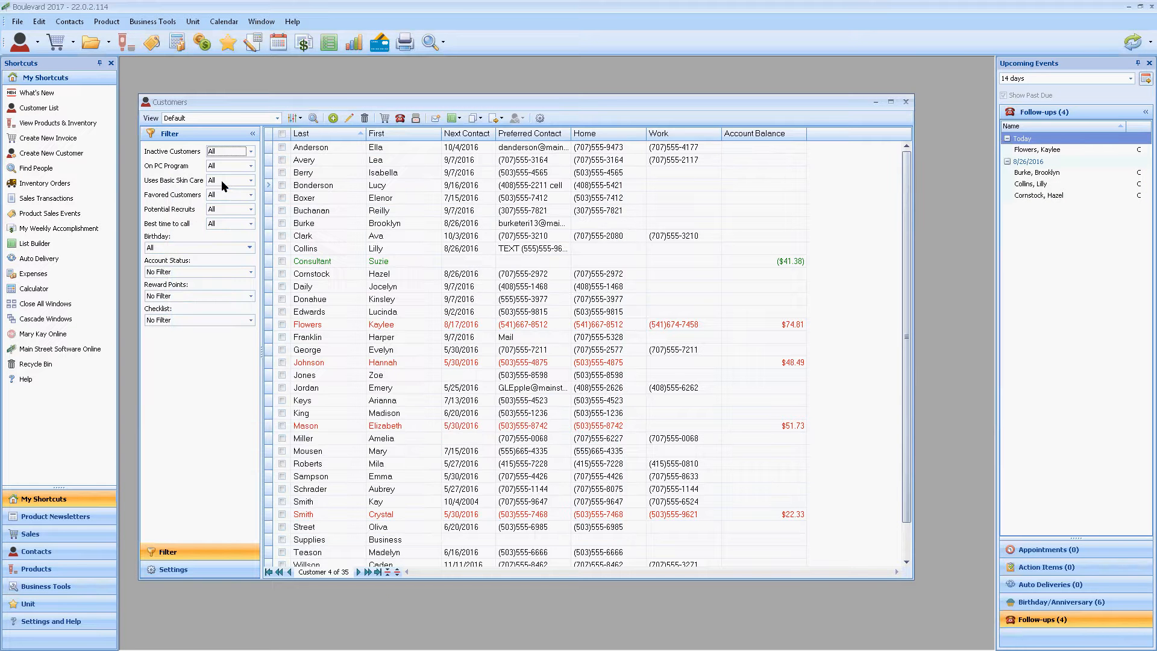
# Step: Reopen the same customer's profile and move the reminder notification next to it for reading
pyautogui.click(351, 183)
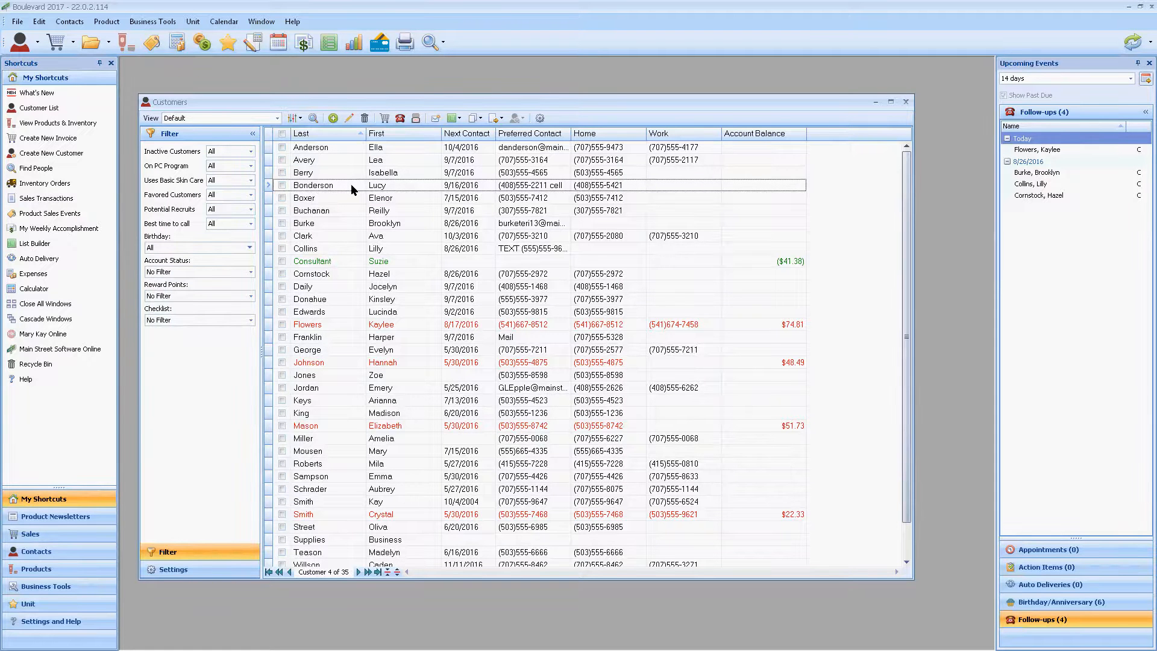
pyautogui.doubleClick(351, 184)
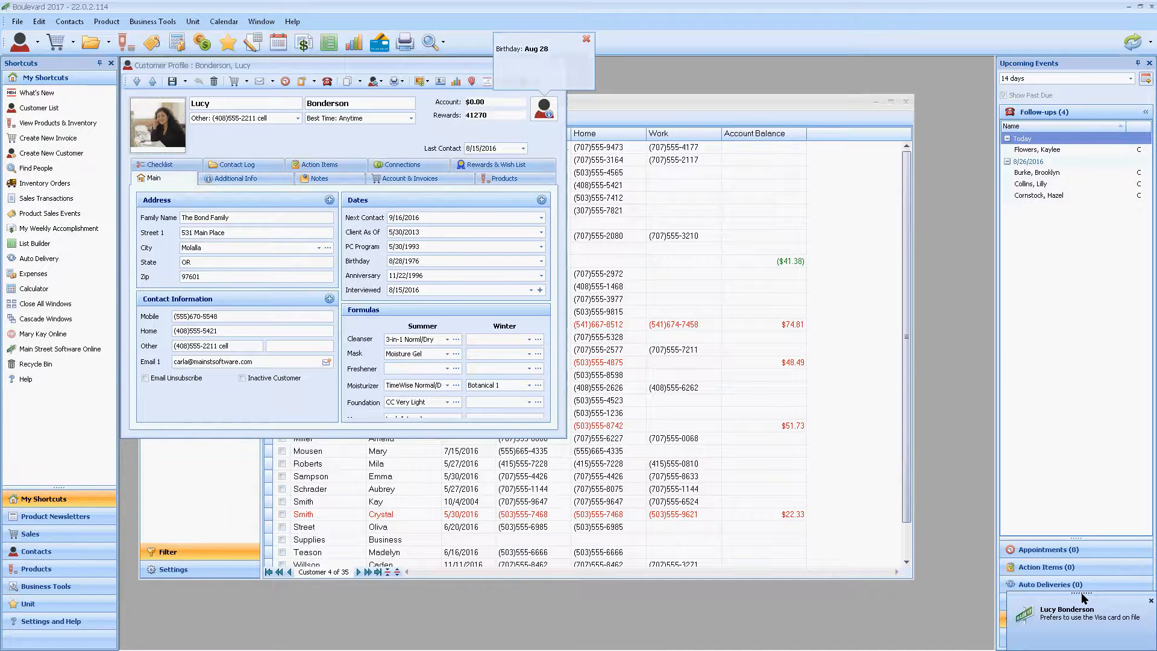
pyautogui.moveTo(1084, 598); pyautogui.dragTo(685, 227)
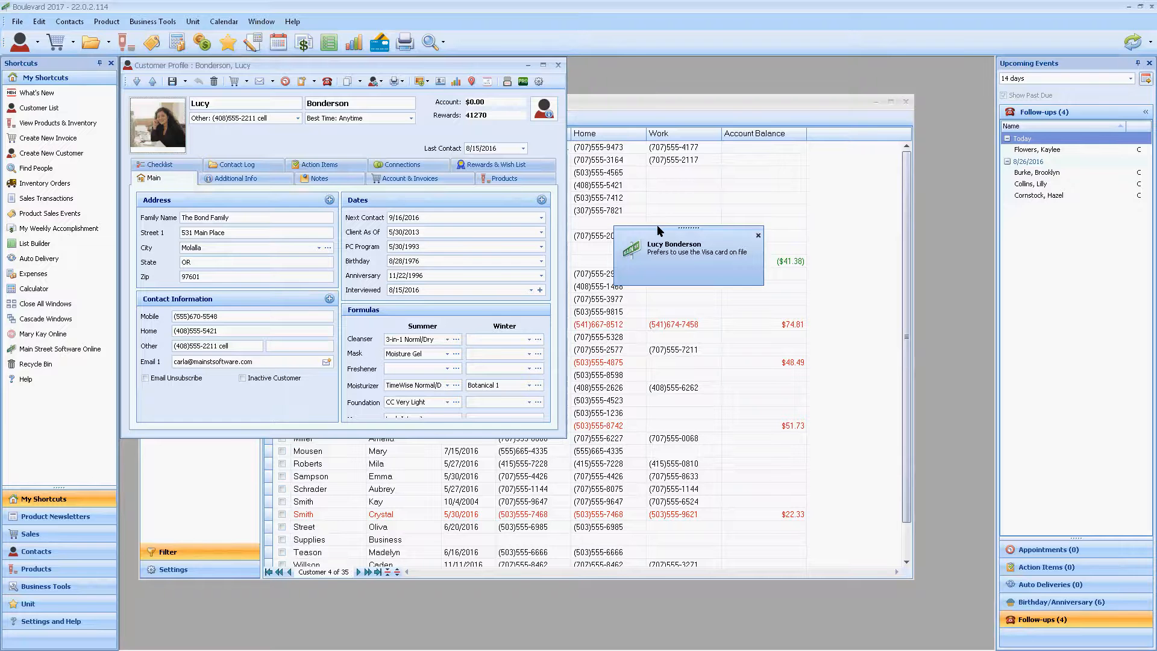
# Step: Make the Visa card reminder a critical pop-up, save and close the profile, and reopen it to check the alert
pyautogui.click(244, 179)
pyautogui.click(310, 178)
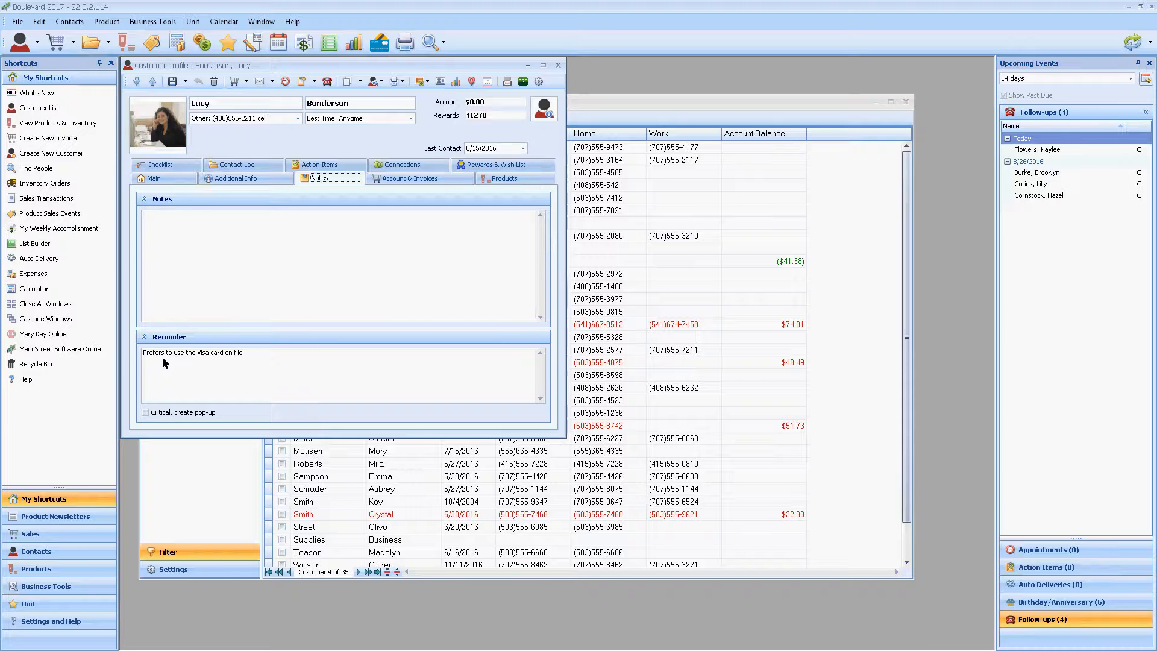
pyautogui.click(145, 412)
pyautogui.click(173, 82)
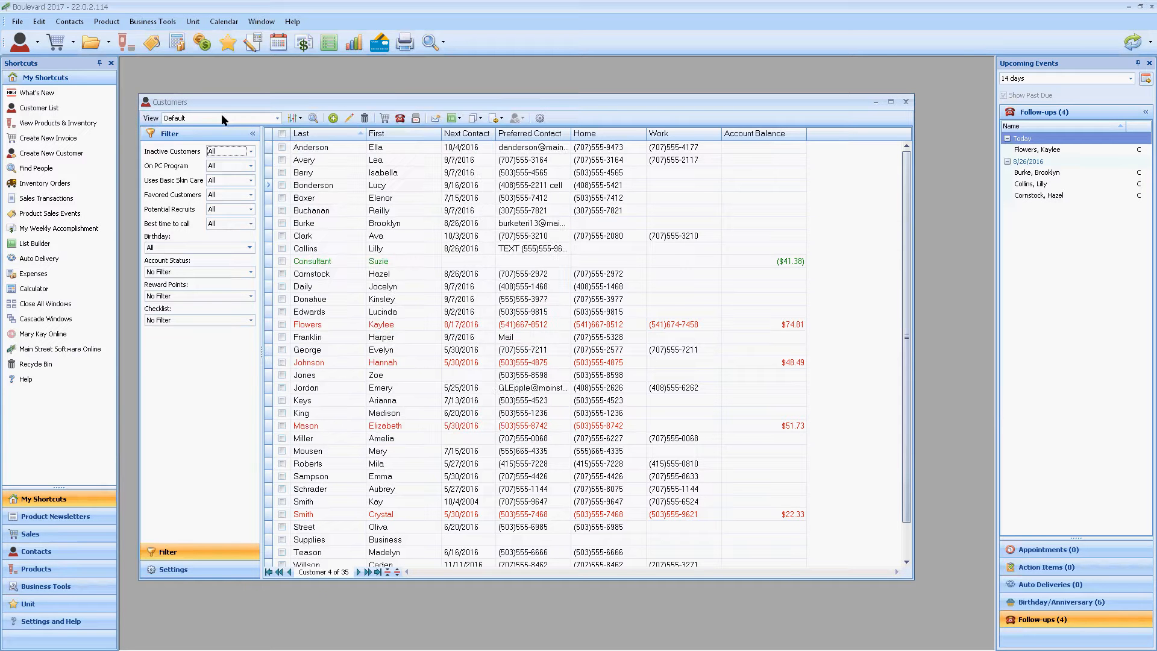
pyautogui.doubleClick(335, 186)
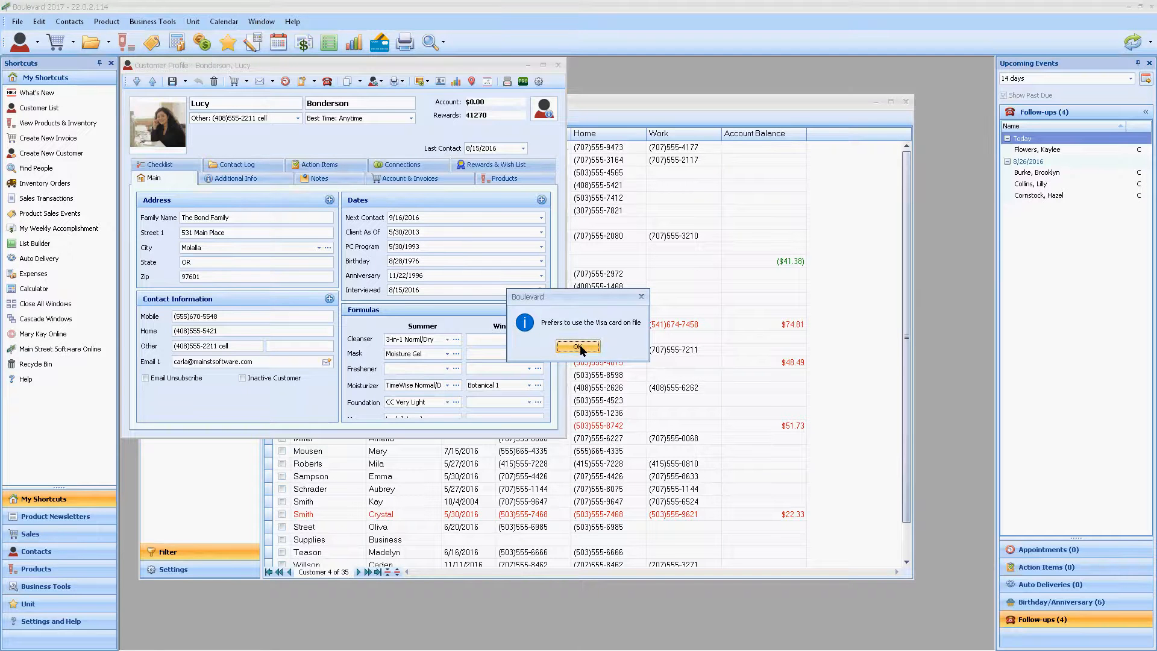
pyautogui.click(577, 347)
# Step: Turn off the reminder's critical pop-up, delete the reminder text, and save the profile while keeping it open
pyautogui.click(320, 179)
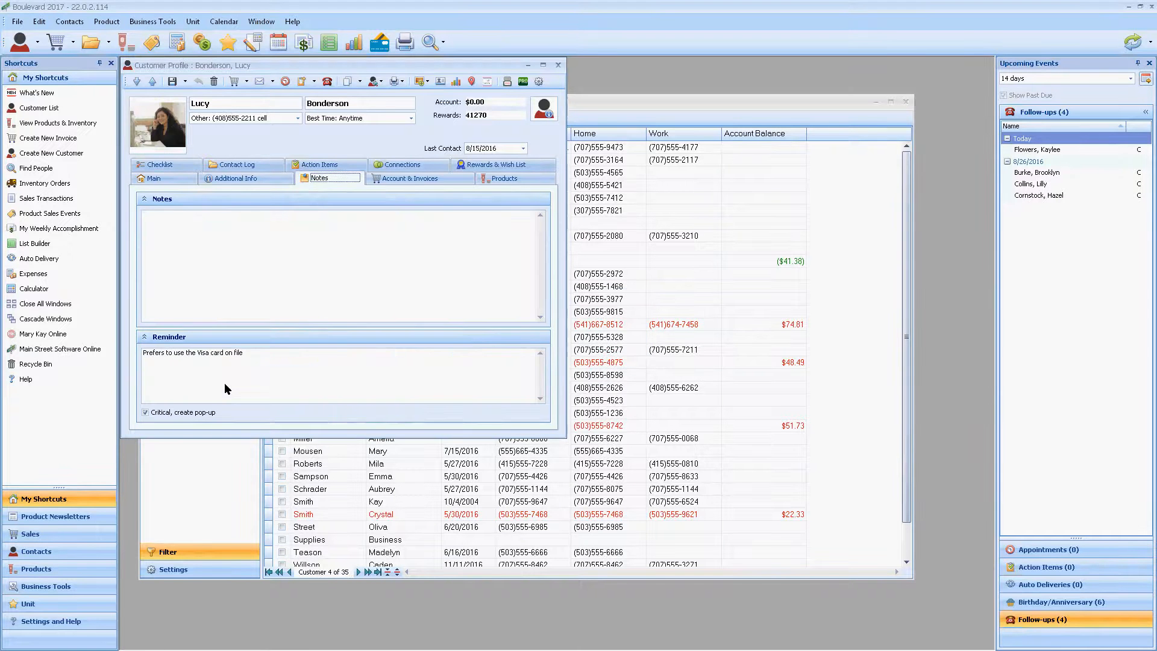
pyautogui.click(144, 412)
pyautogui.moveTo(268, 357); pyautogui.dragTo(143, 353)
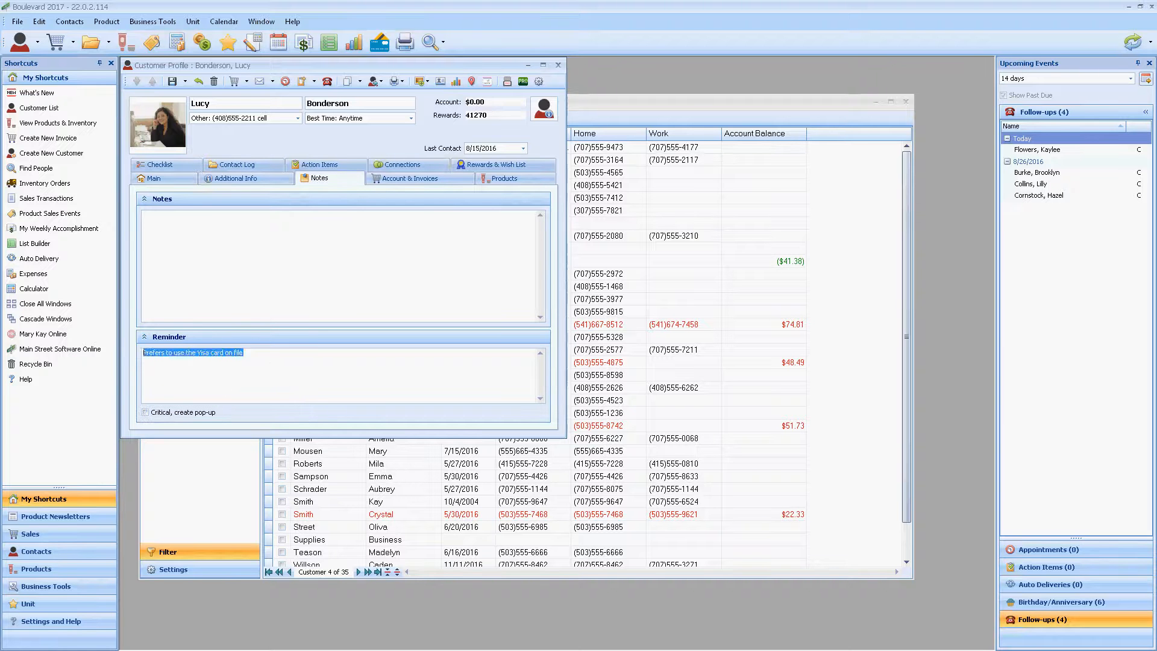
pyautogui.press('Delete')
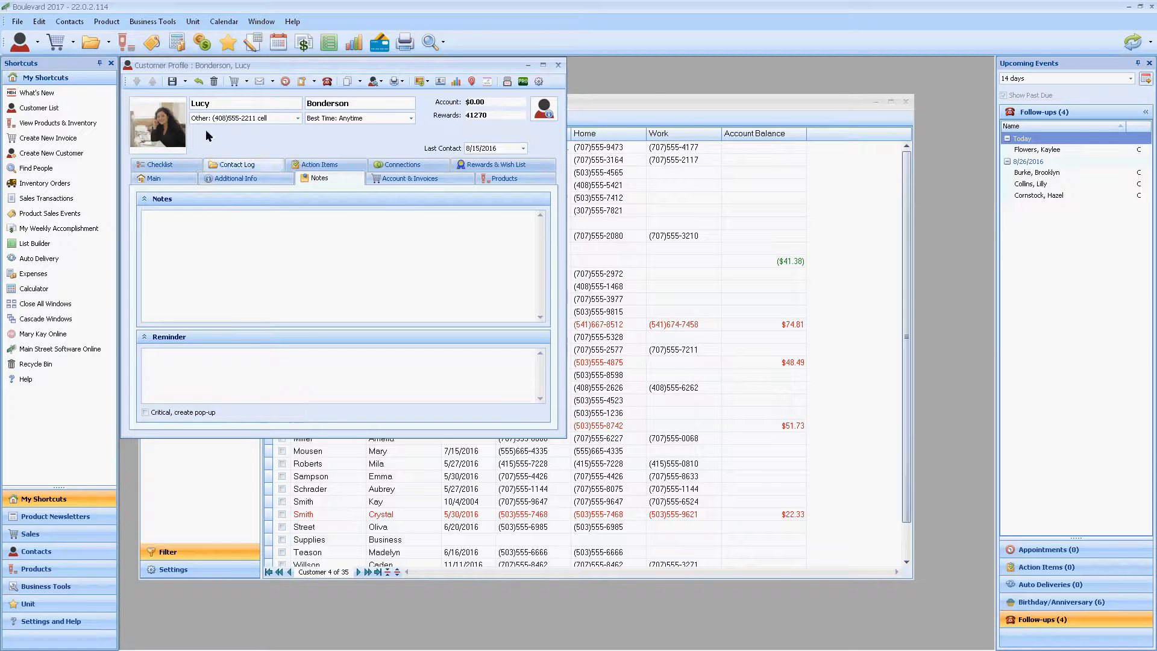
pyautogui.click(185, 82)
pyautogui.click(197, 111)
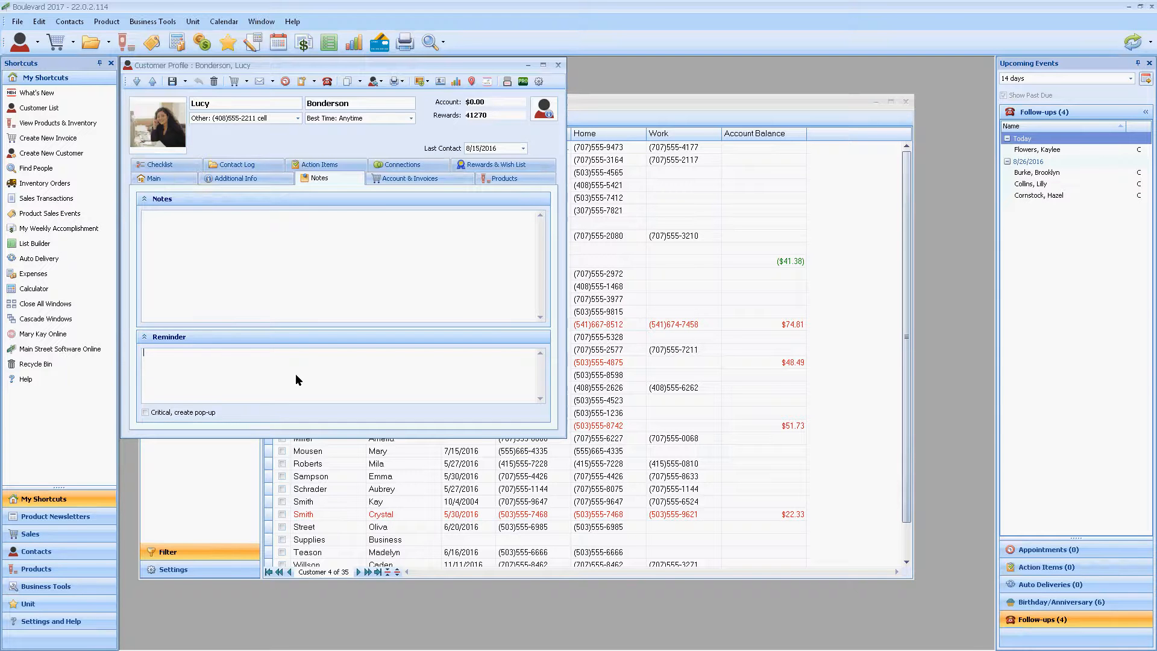
# Step: Review the customer's invoices, examining the items of each of the two 7/13/2016 reorders
pyautogui.click(403, 179)
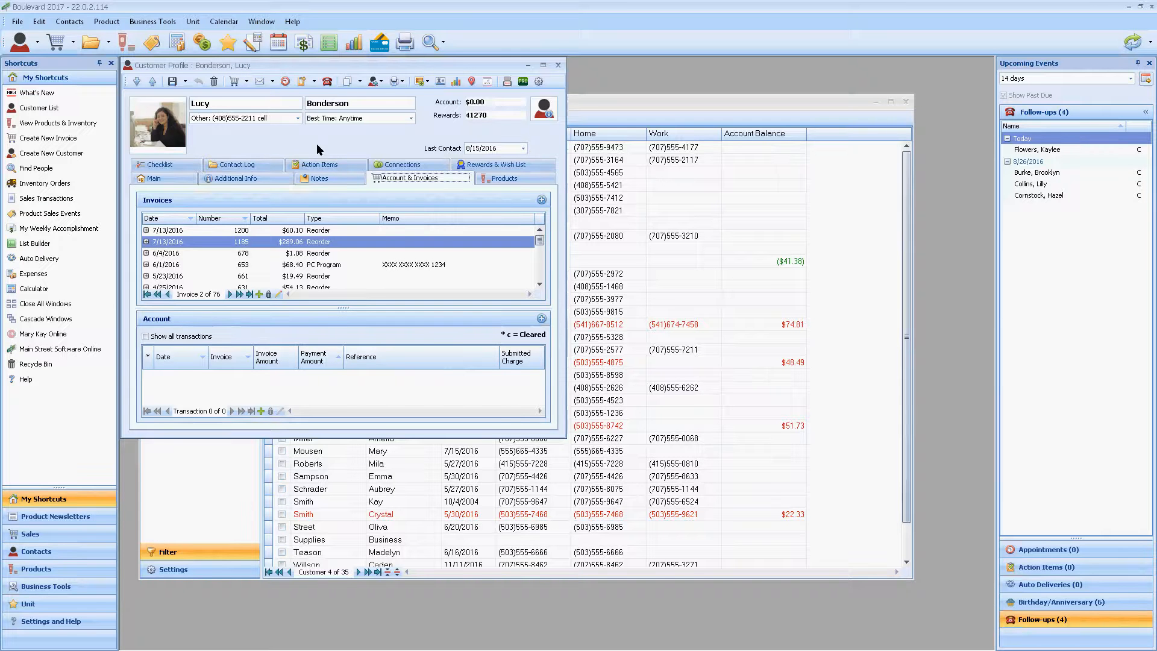
pyautogui.moveTo(275, 65); pyautogui.dragTo(340, 118)
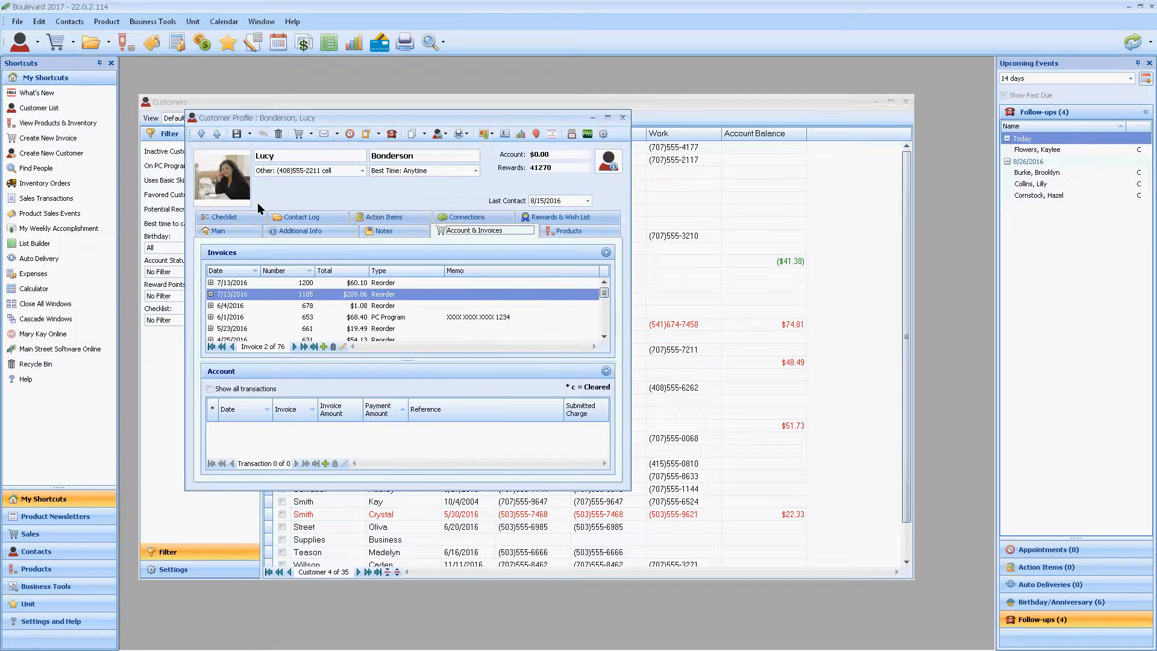
pyautogui.click(210, 283)
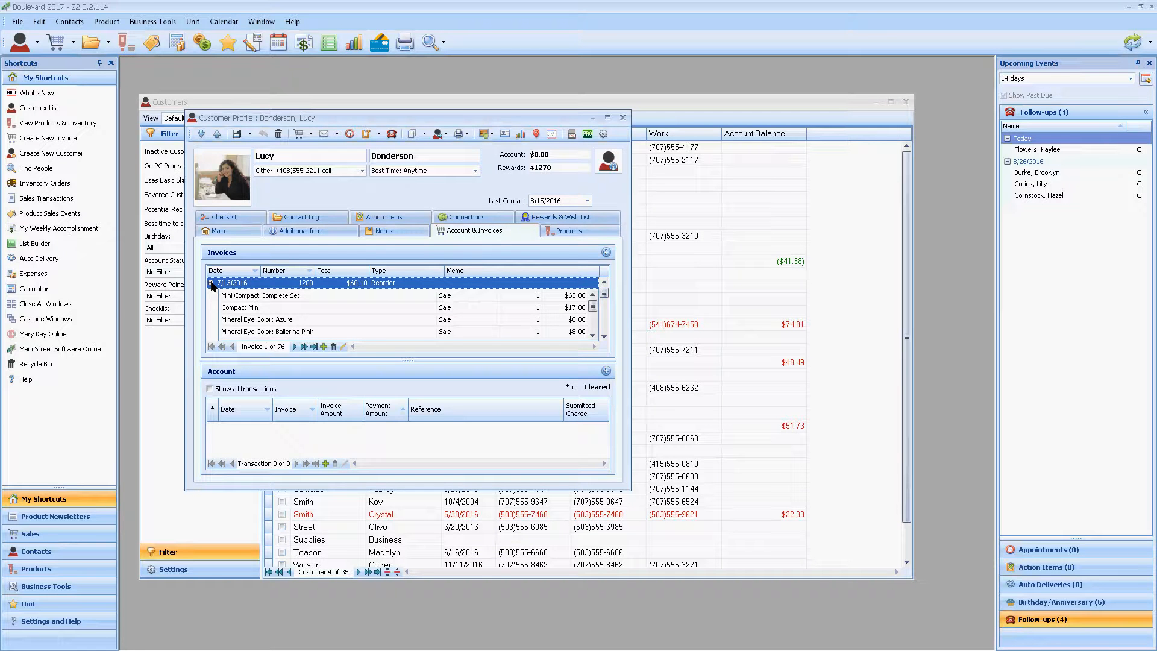
pyautogui.click(210, 283)
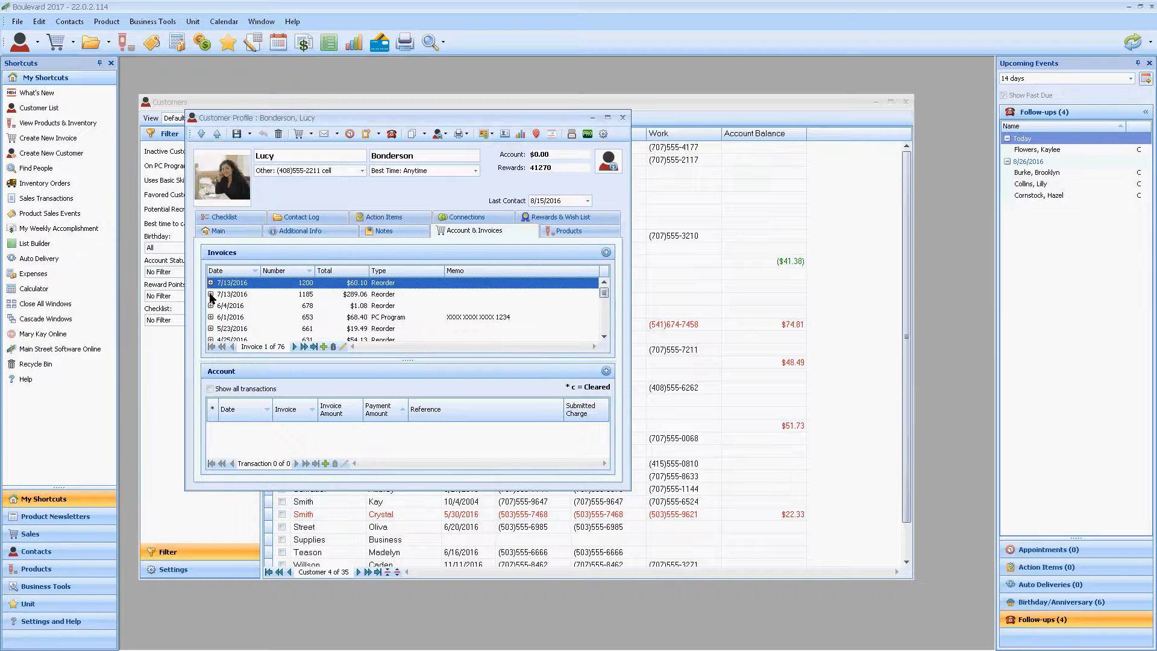
pyautogui.click(210, 294)
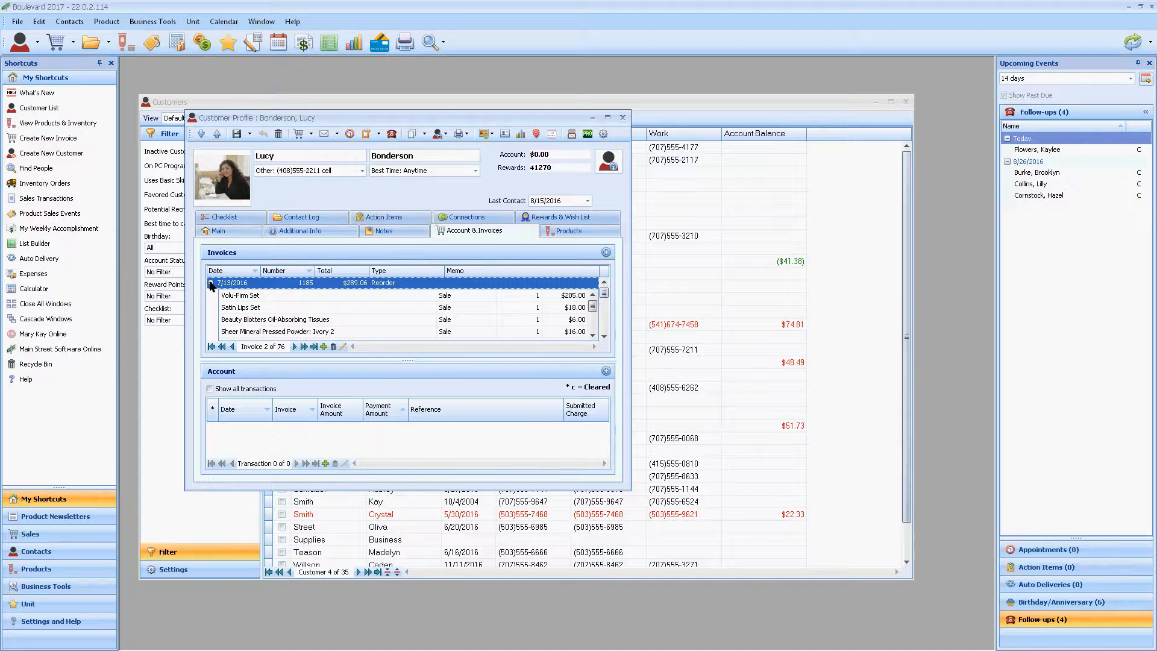
pyautogui.click(210, 283)
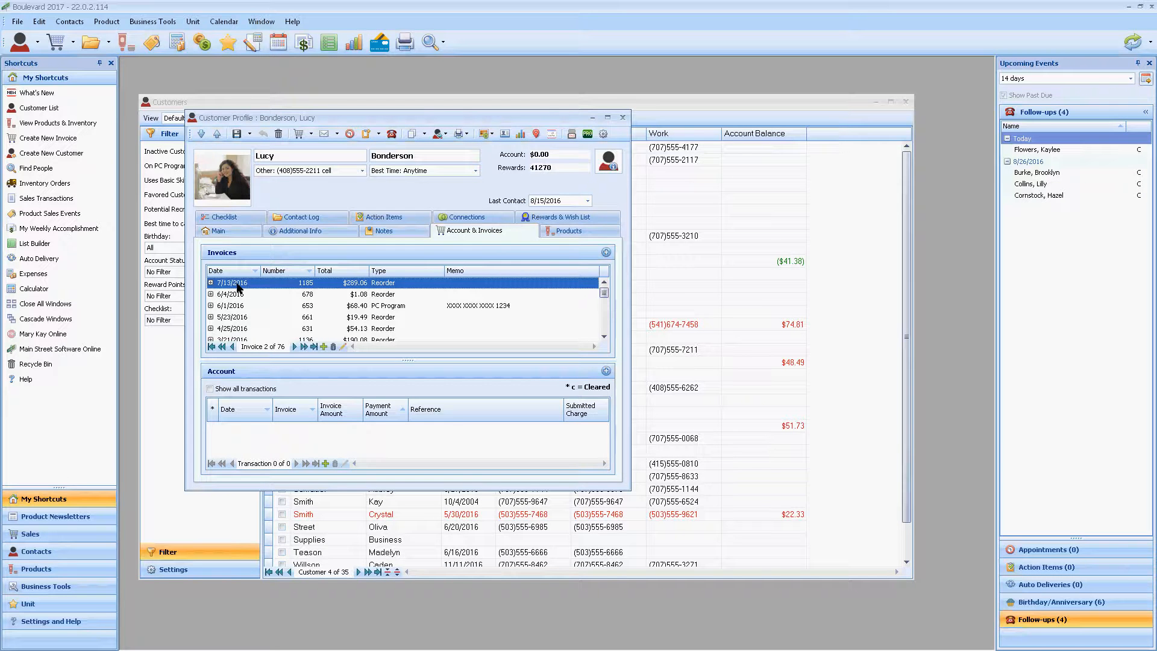
# Step: Check which actions and Send To destinations are available for the second 7/13/2016 invoice, without choosing one
pyautogui.rightClick(238, 288)
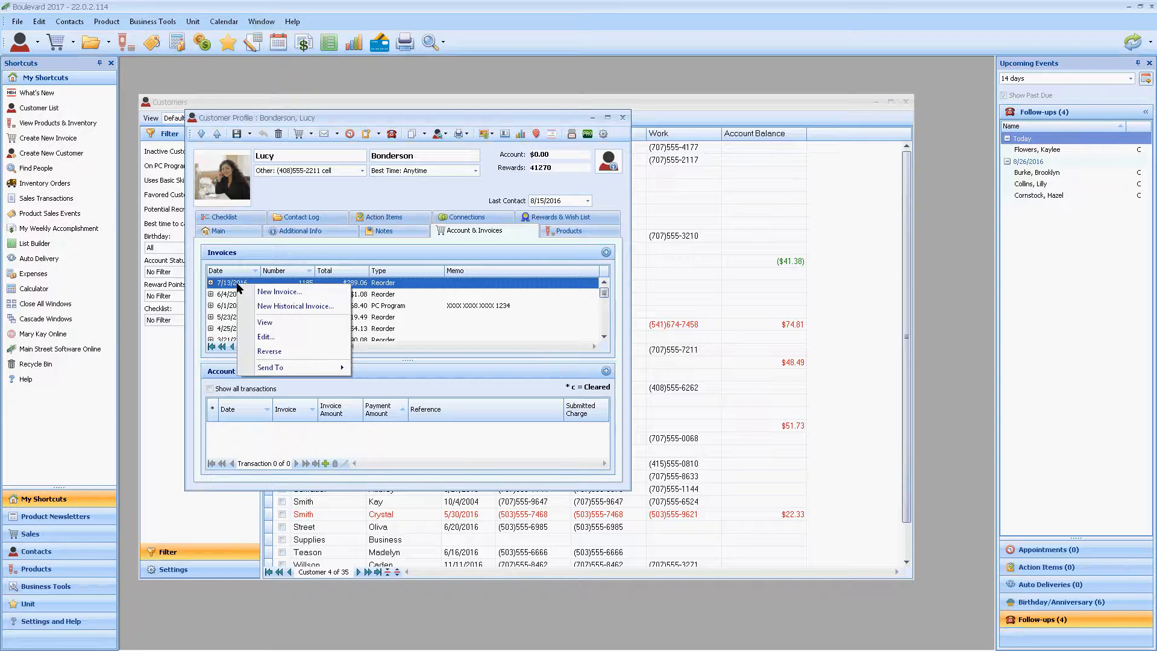
pyautogui.moveTo(313, 364)
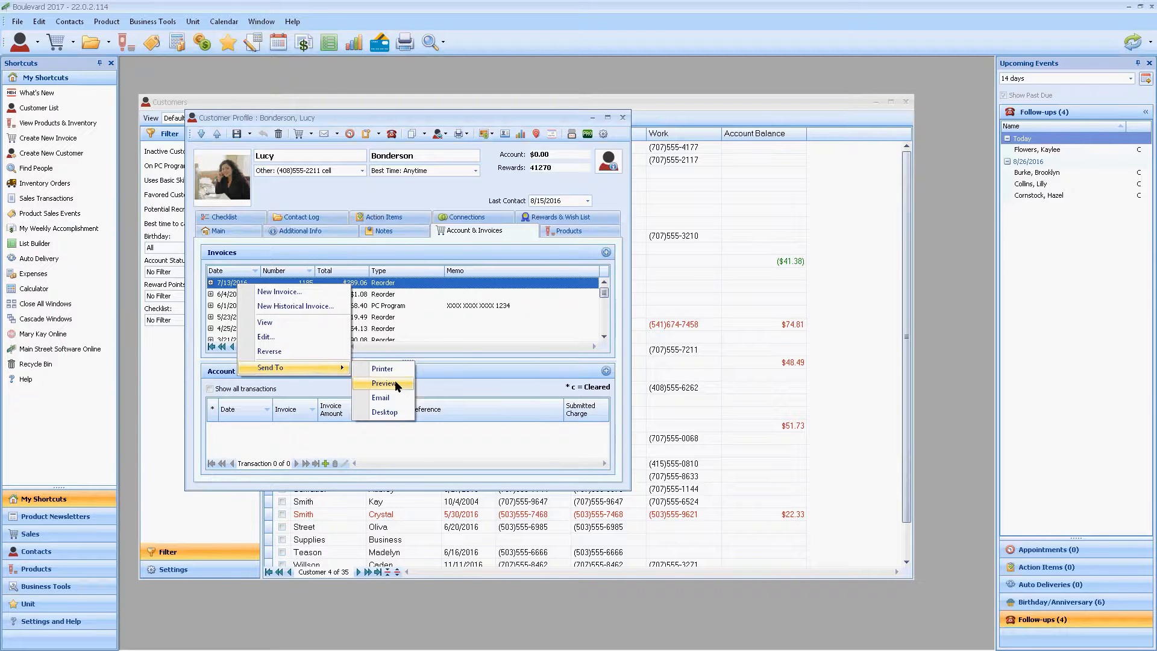
pyautogui.click(417, 252)
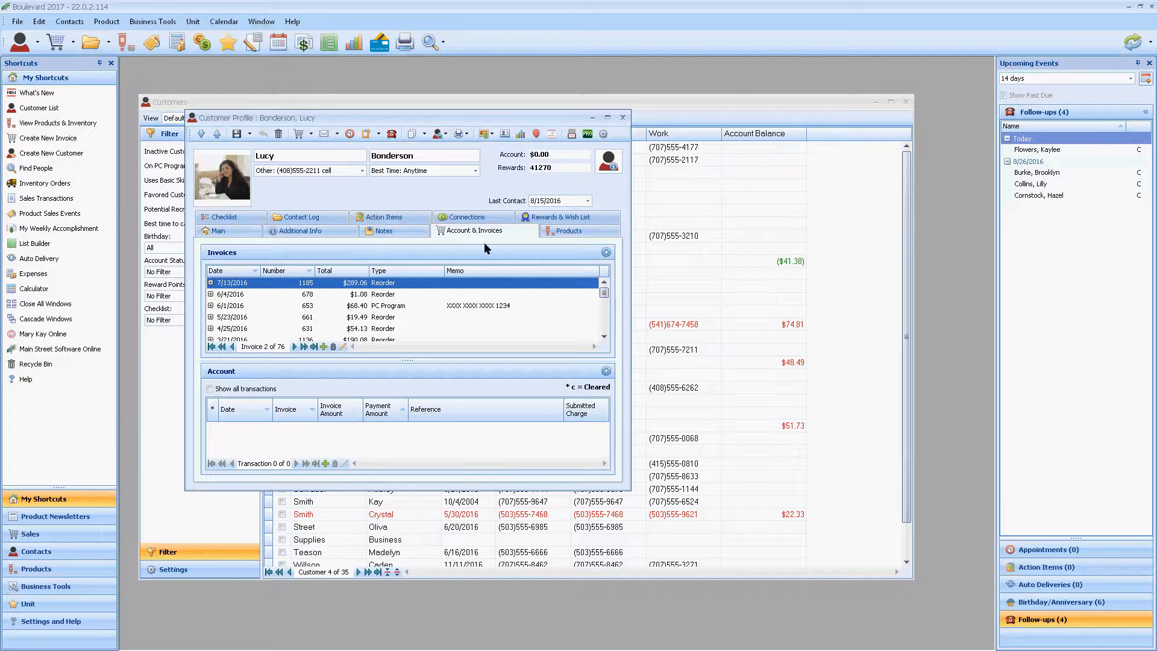
# Step: Select Mineral Eye Color: Azure and Compact Cheek Brush in the customer's products, and try a new invoice and a return for them, cancelling both
pyautogui.click(573, 232)
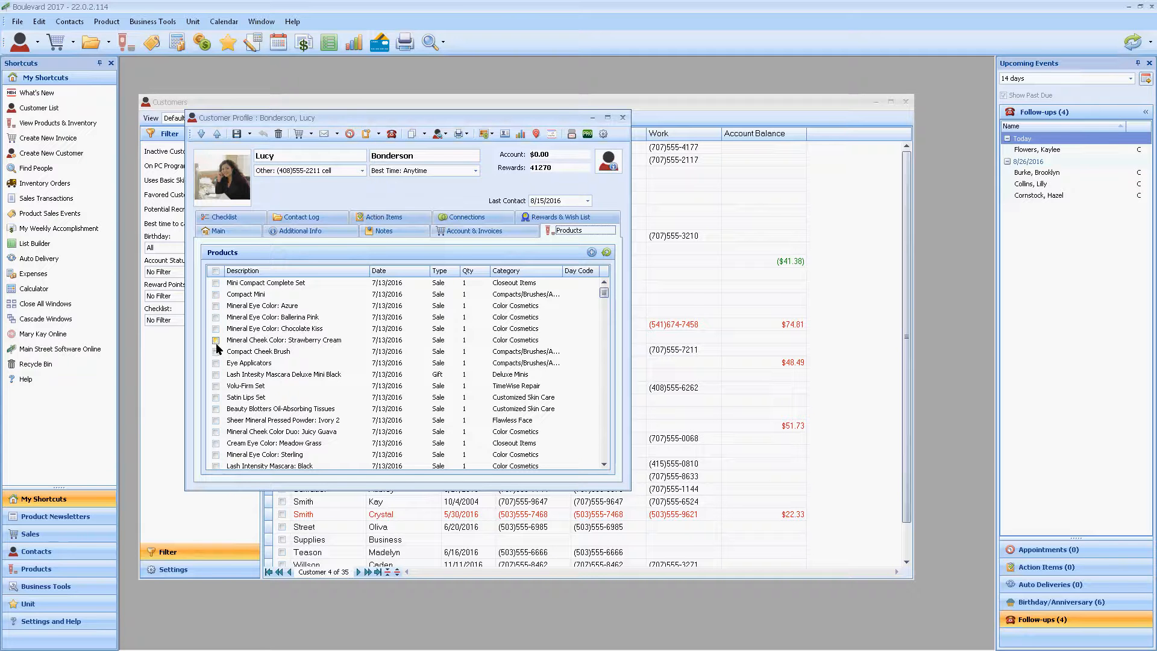
pyautogui.click(215, 307)
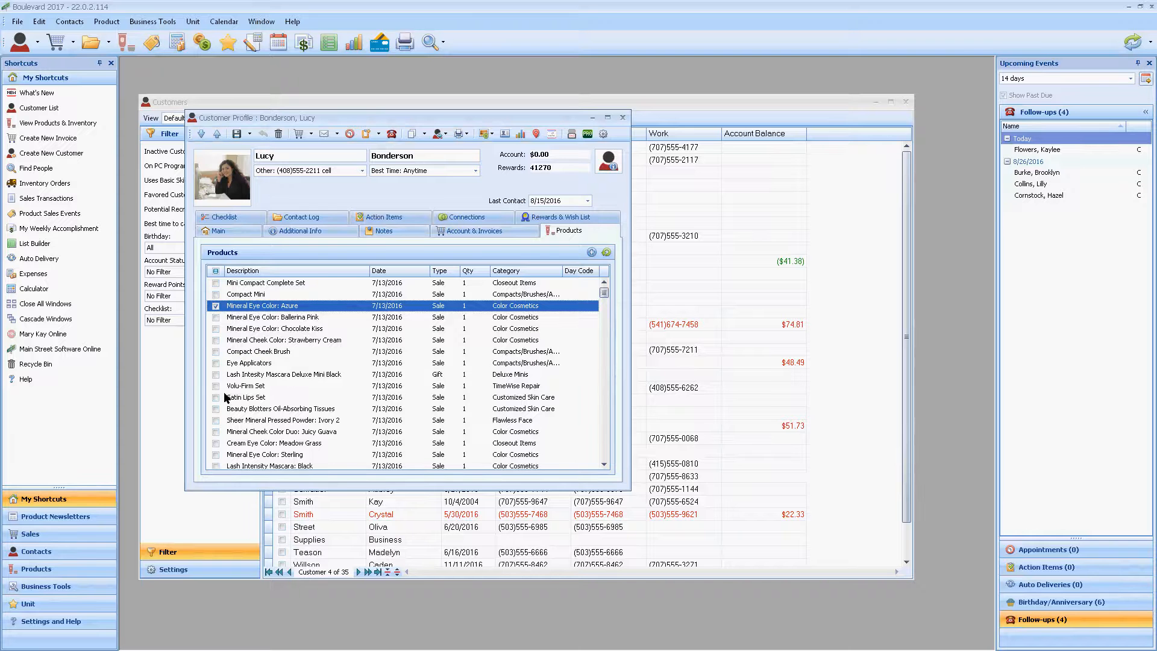
pyautogui.click(216, 351)
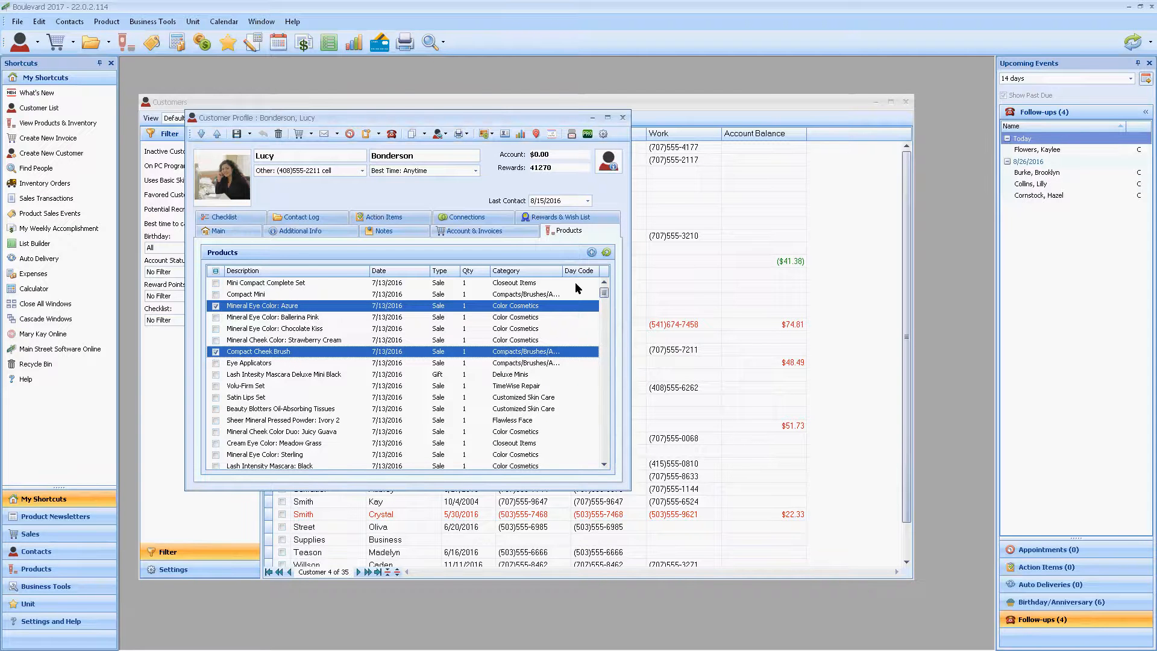
pyautogui.click(593, 253)
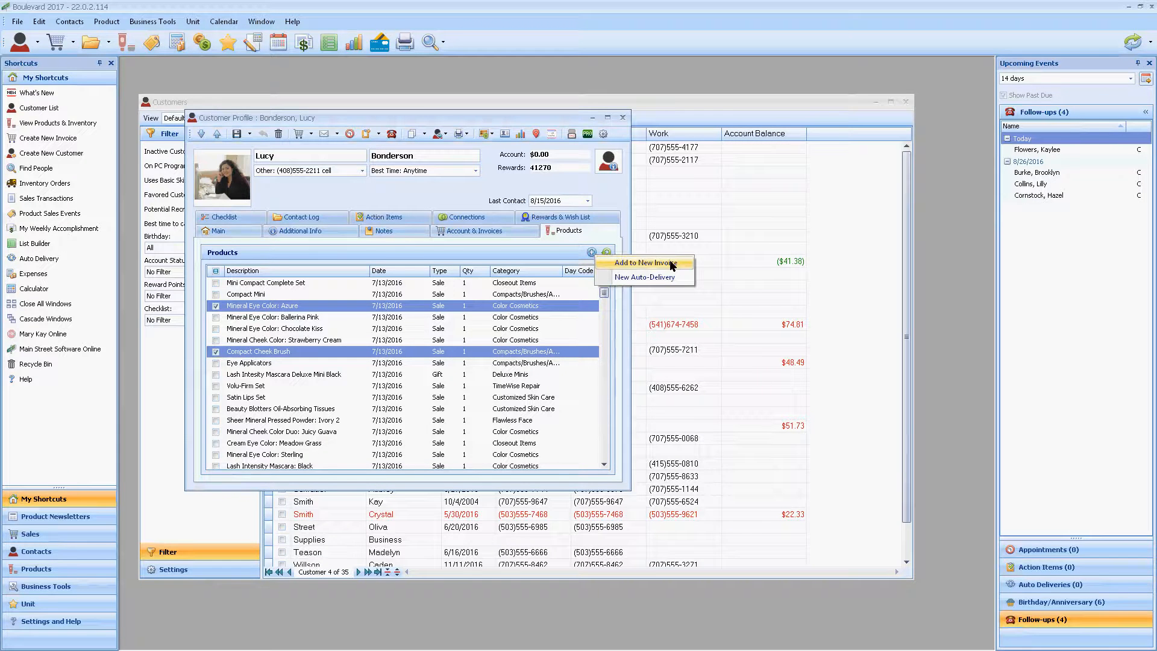
pyautogui.click(645, 263)
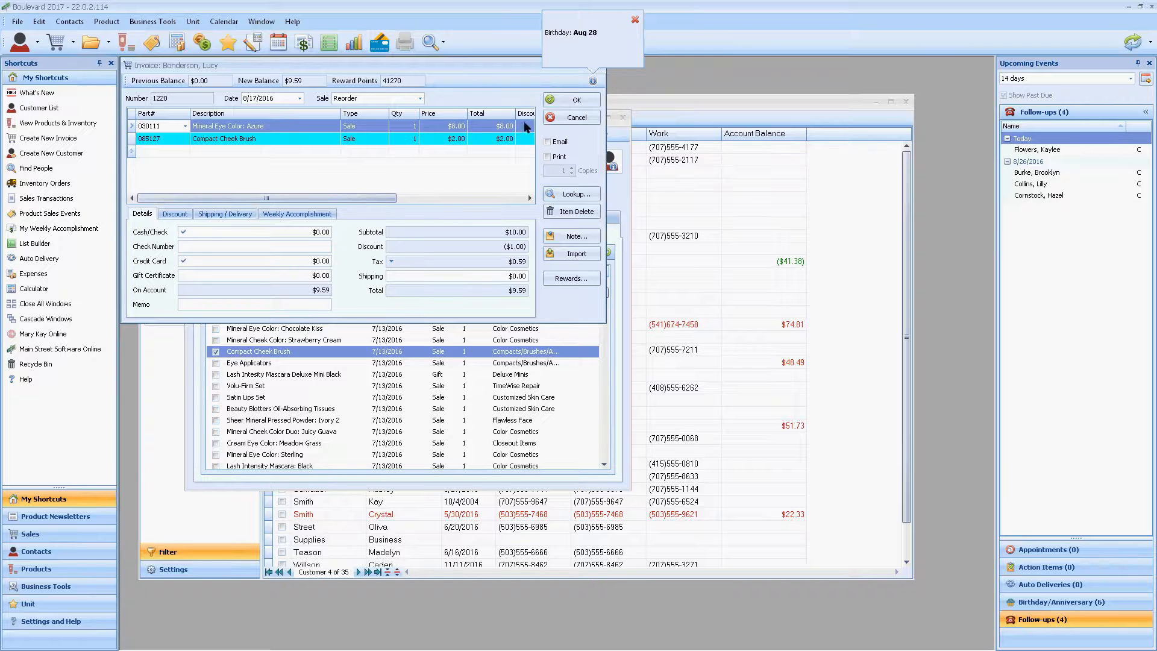
pyautogui.click(576, 120)
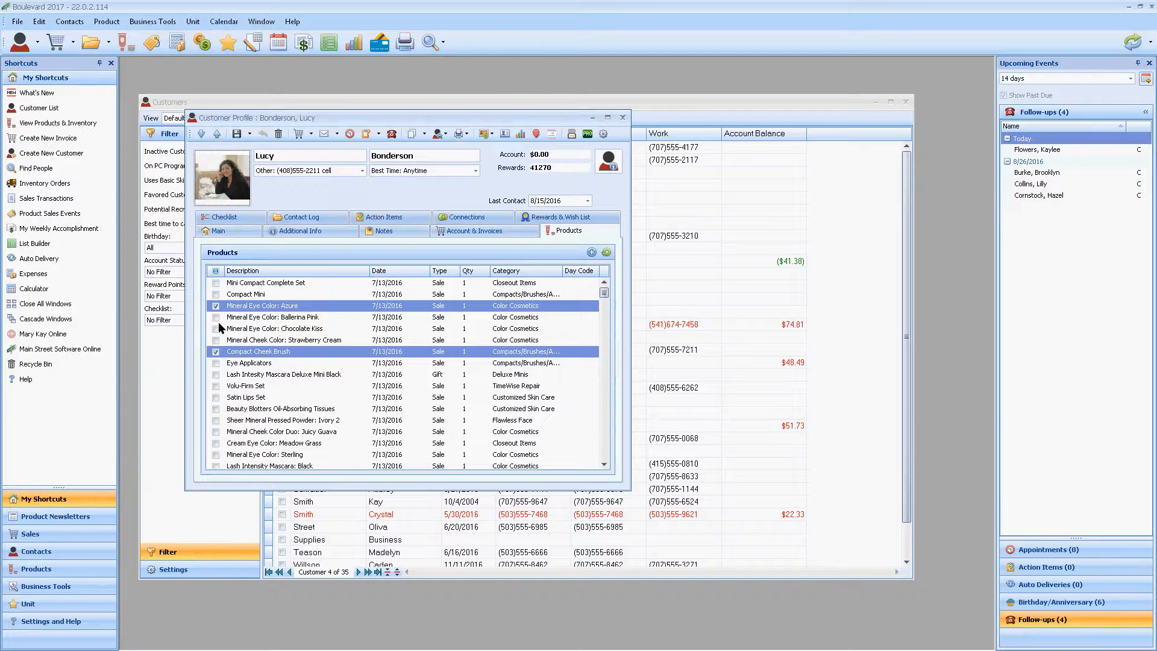
pyautogui.click(608, 252)
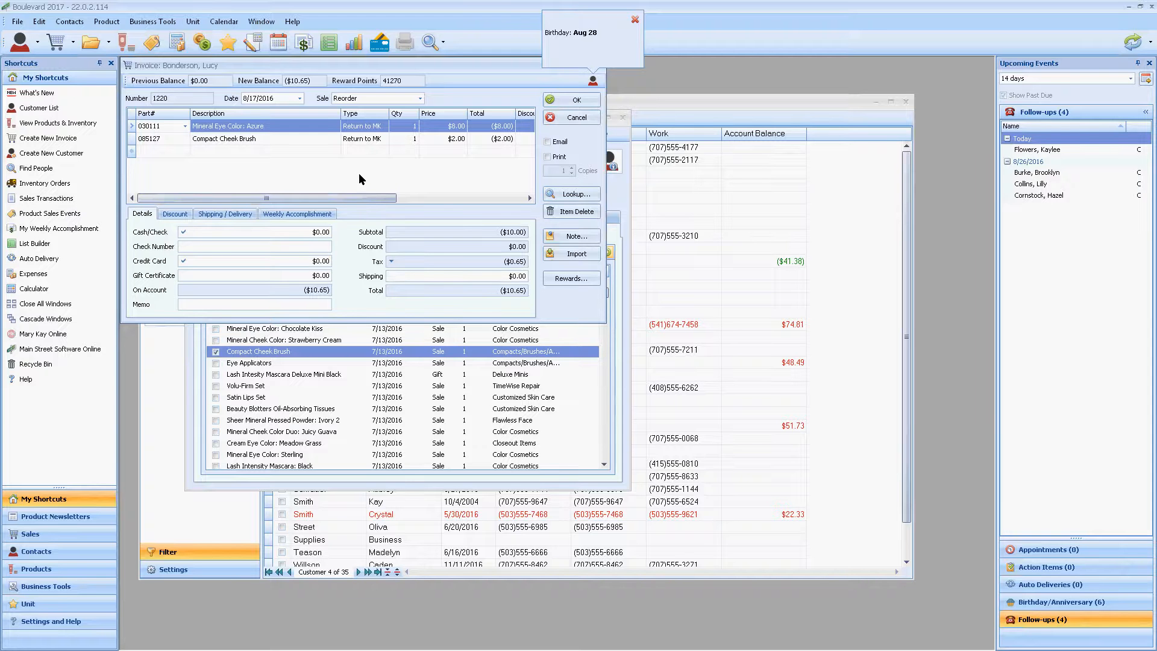
pyautogui.click(577, 119)
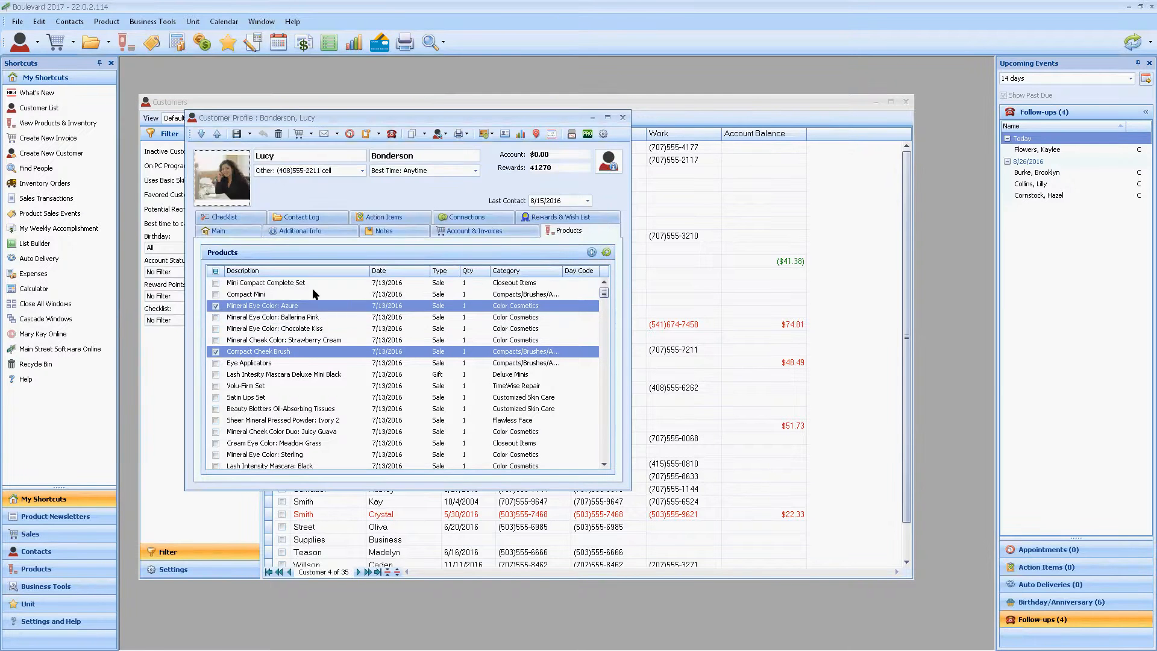
# Step: Check the available checklist settings, and mark Hostess Skin Care Class as completed in the customer's checklist
pyautogui.click(241, 217)
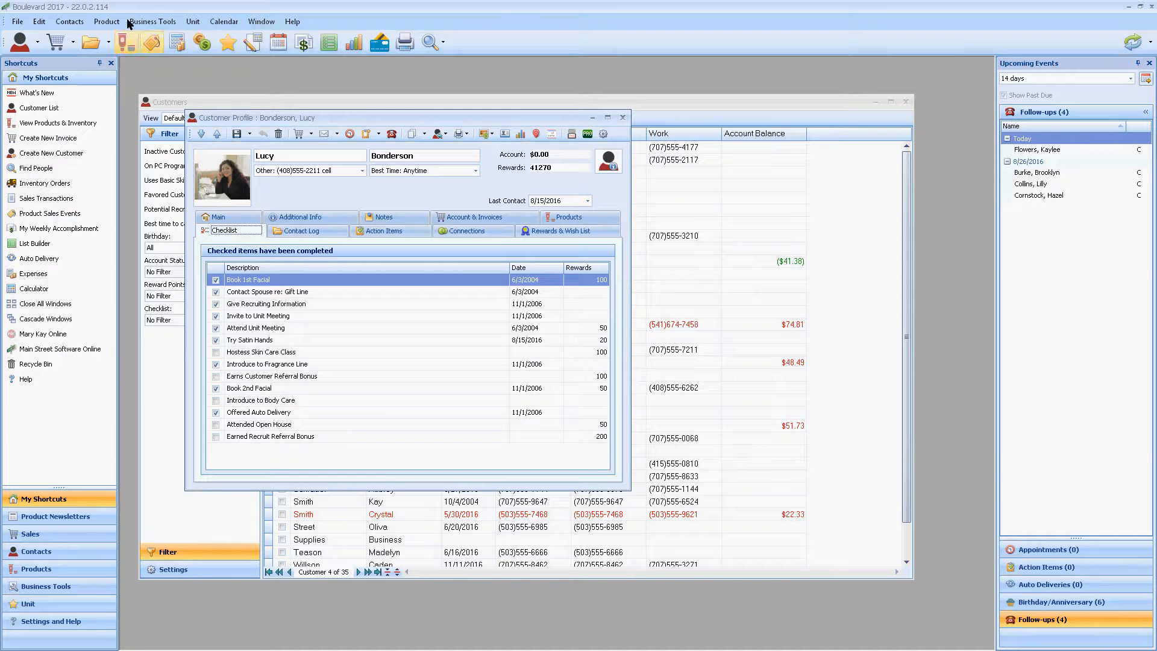
pyautogui.click(42, 23)
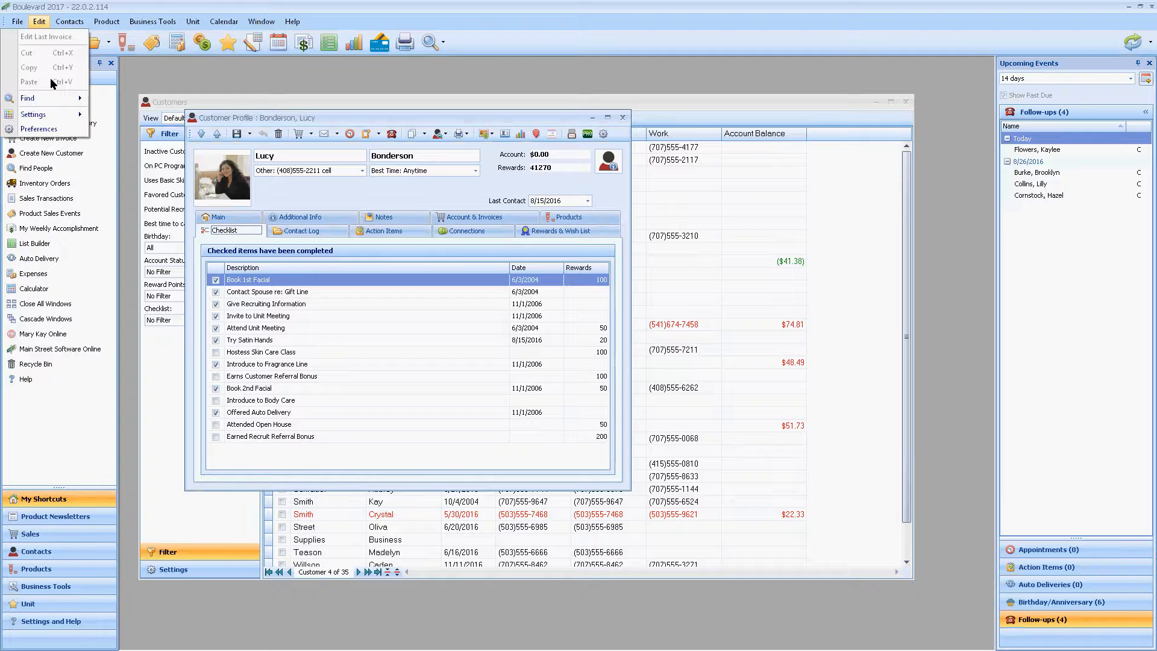
pyautogui.moveTo(58, 114)
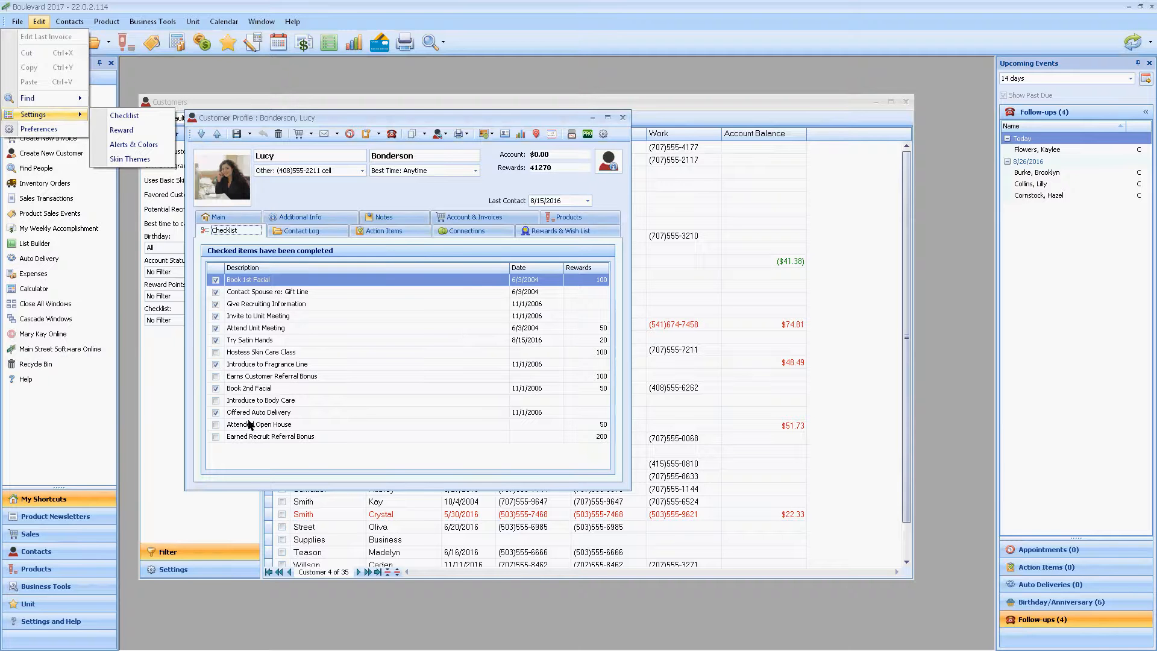
pyautogui.click(230, 362)
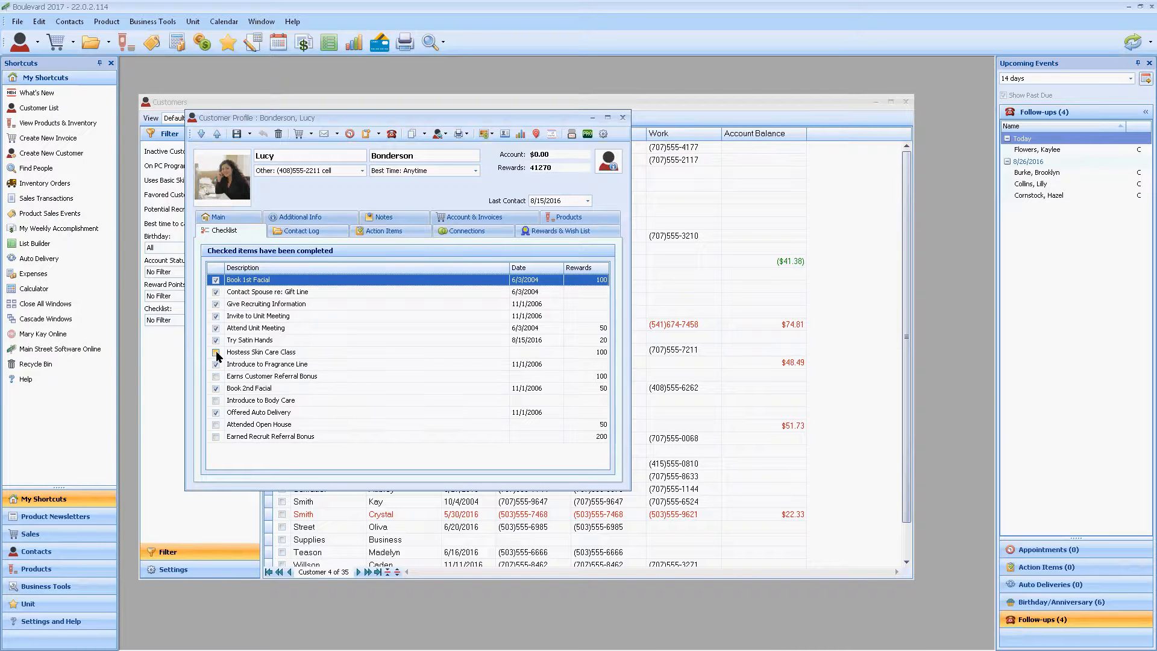
pyautogui.click(216, 353)
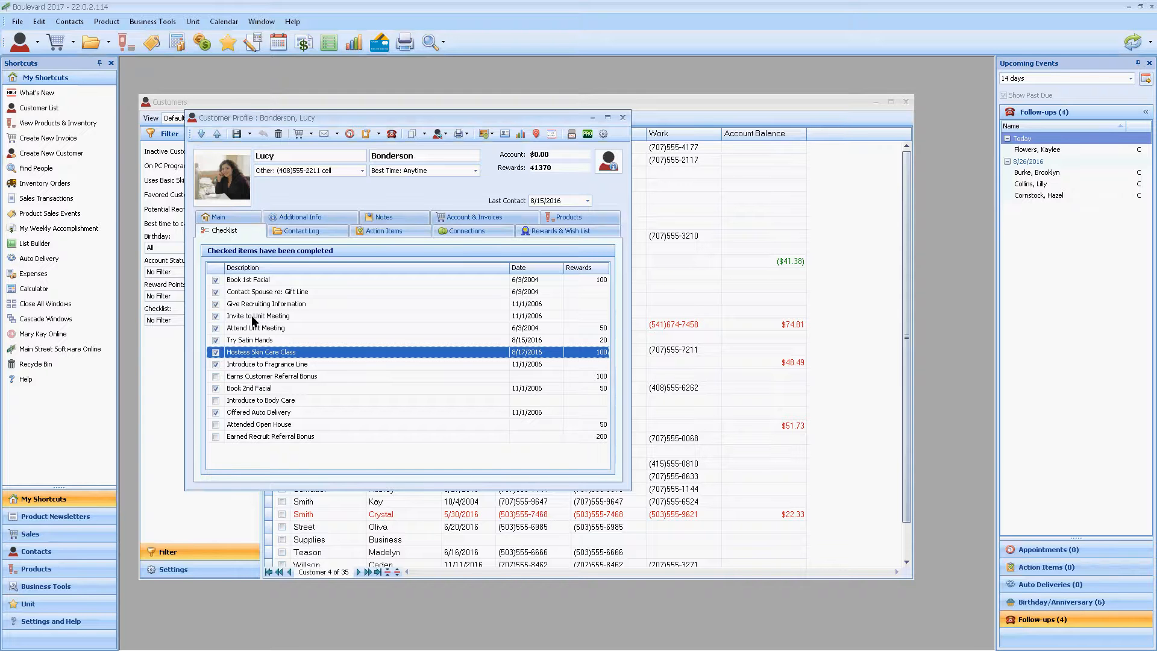
# Step: Review the customer's contact log with system entries shown, and hide the system entries again
pyautogui.click(305, 230)
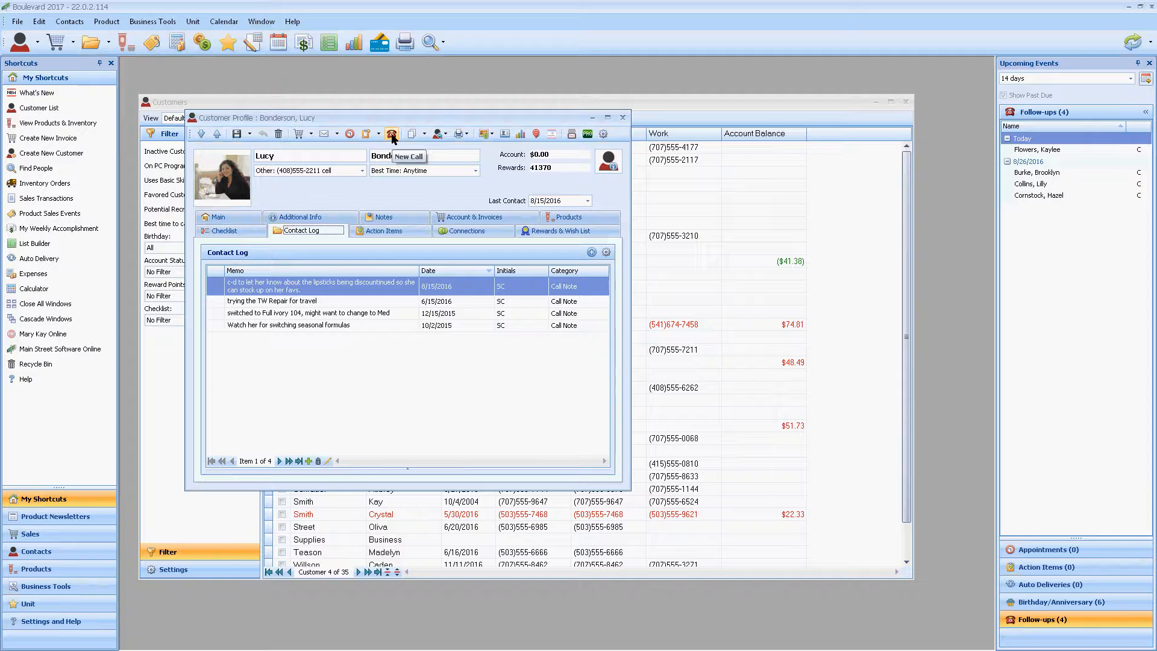
pyautogui.click(607, 254)
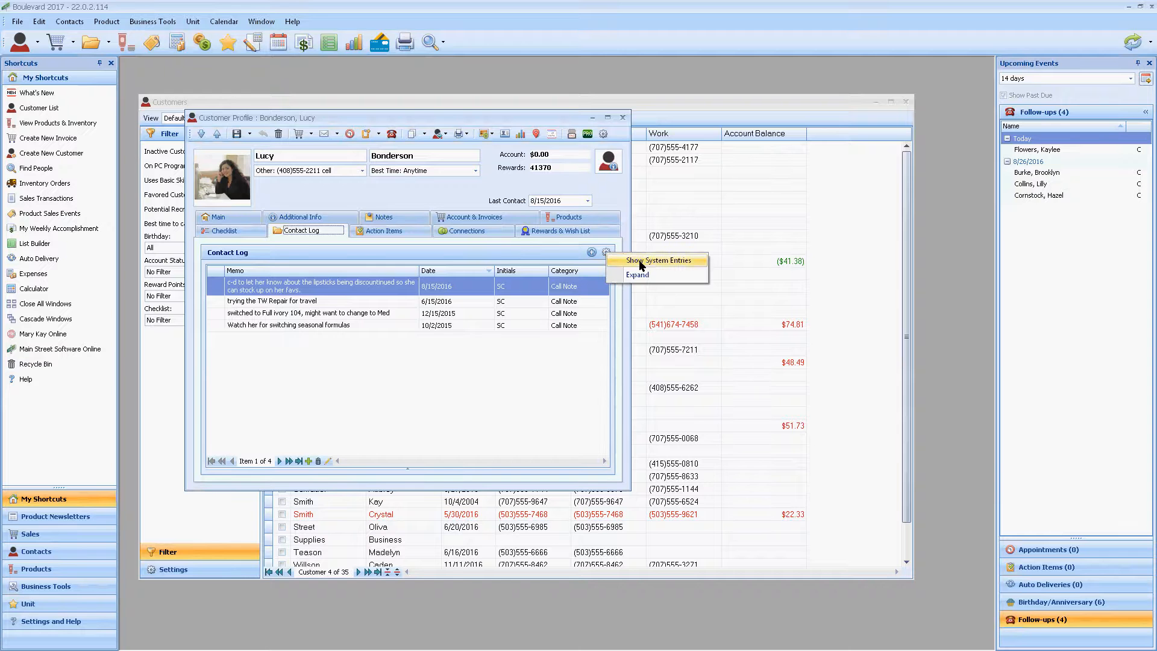
pyautogui.click(641, 263)
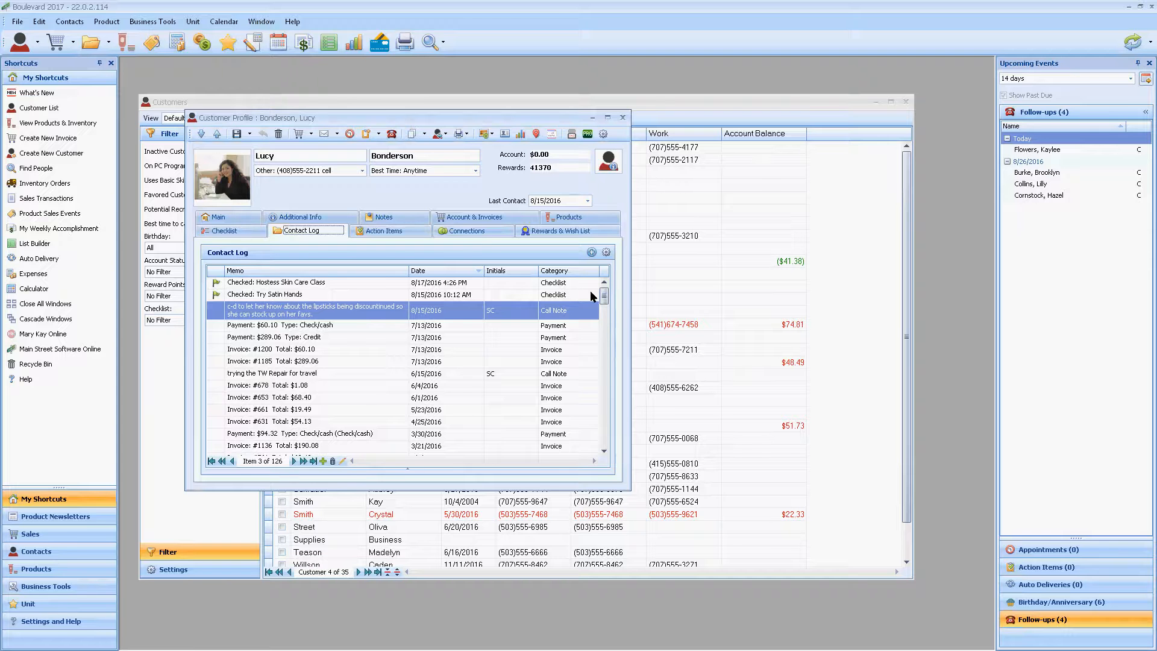
pyautogui.click(607, 252)
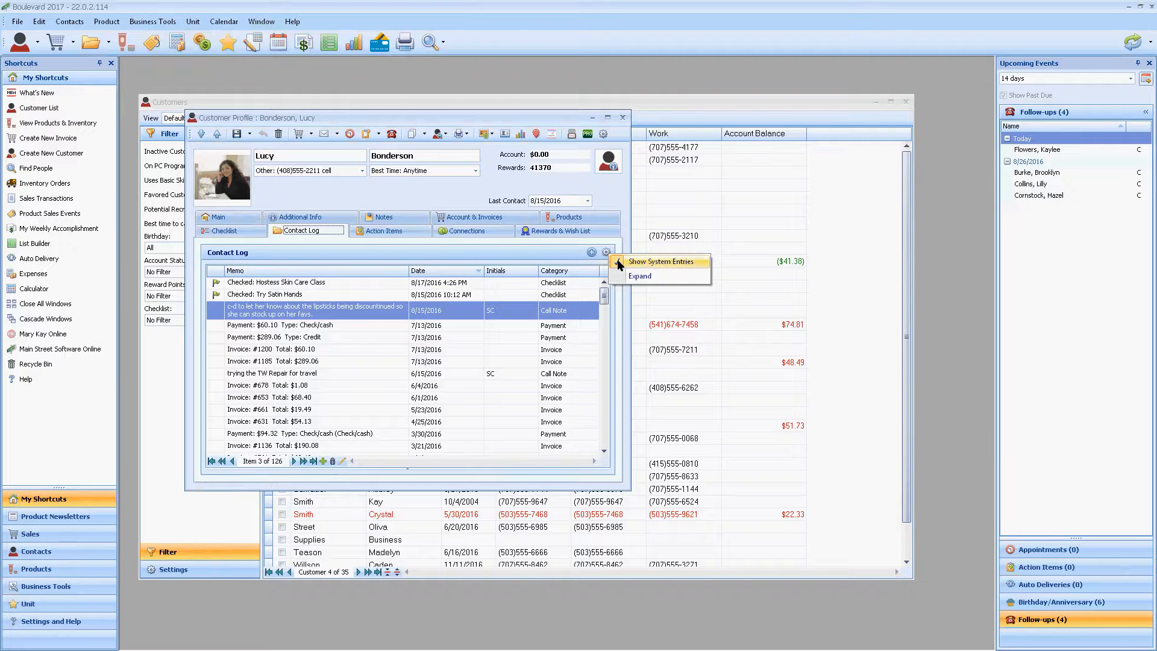
pyautogui.click(619, 266)
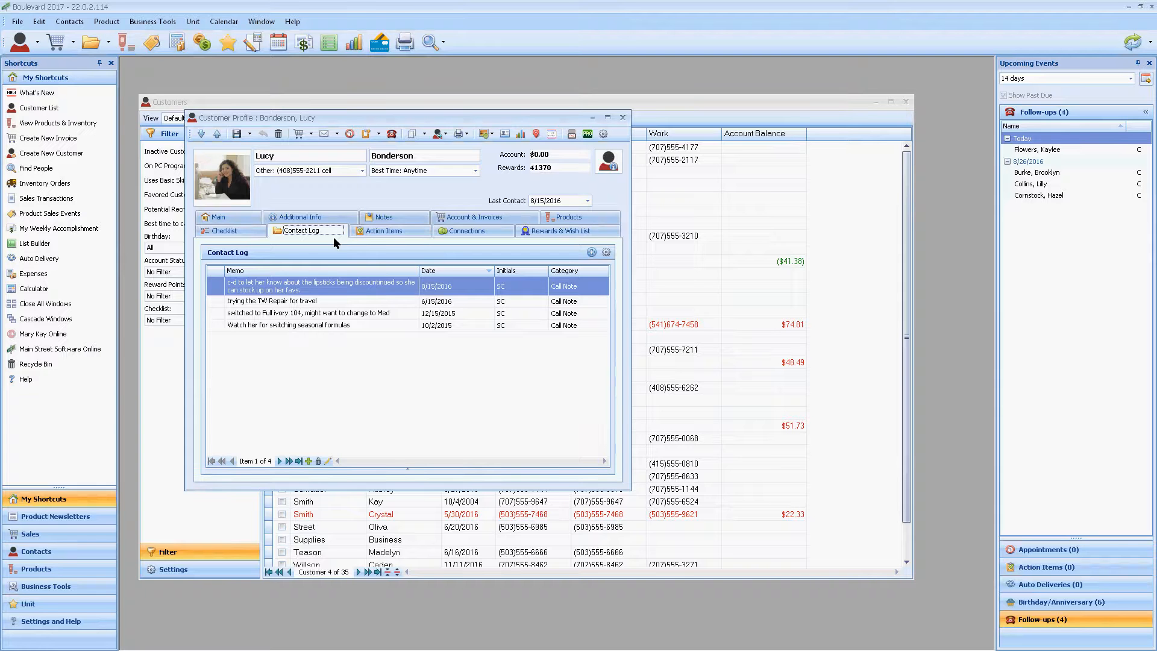
# Step: Start a multiple follow-up from the customer's action items and check the Quick Add presets without choosing one
pyautogui.click(389, 230)
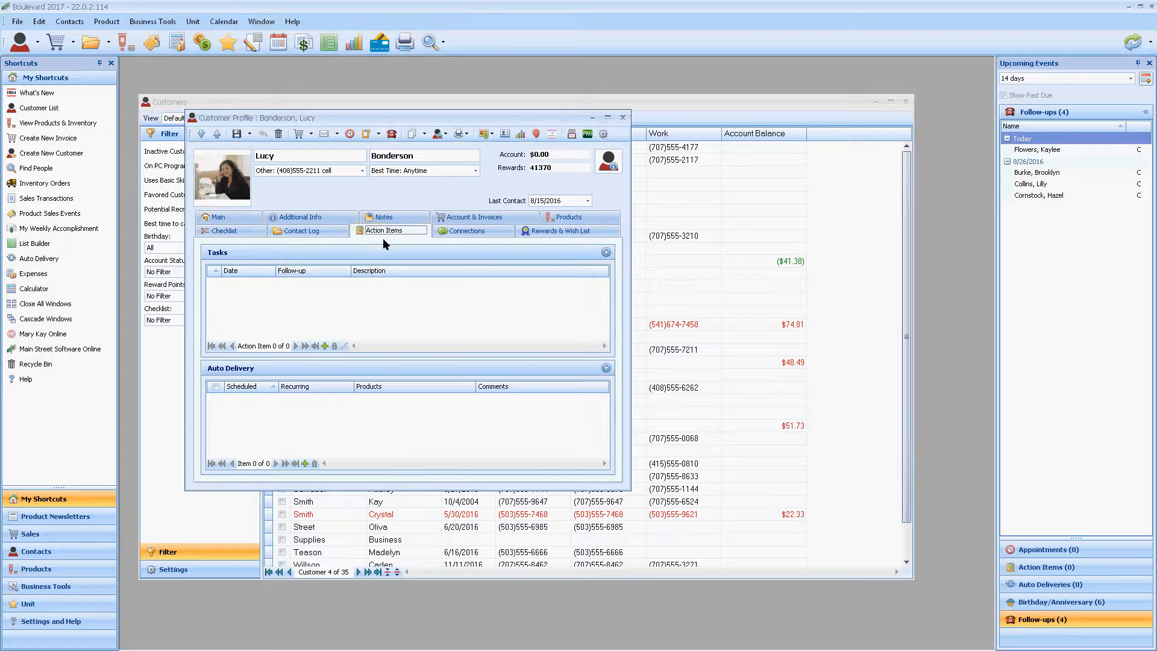
pyautogui.click(378, 134)
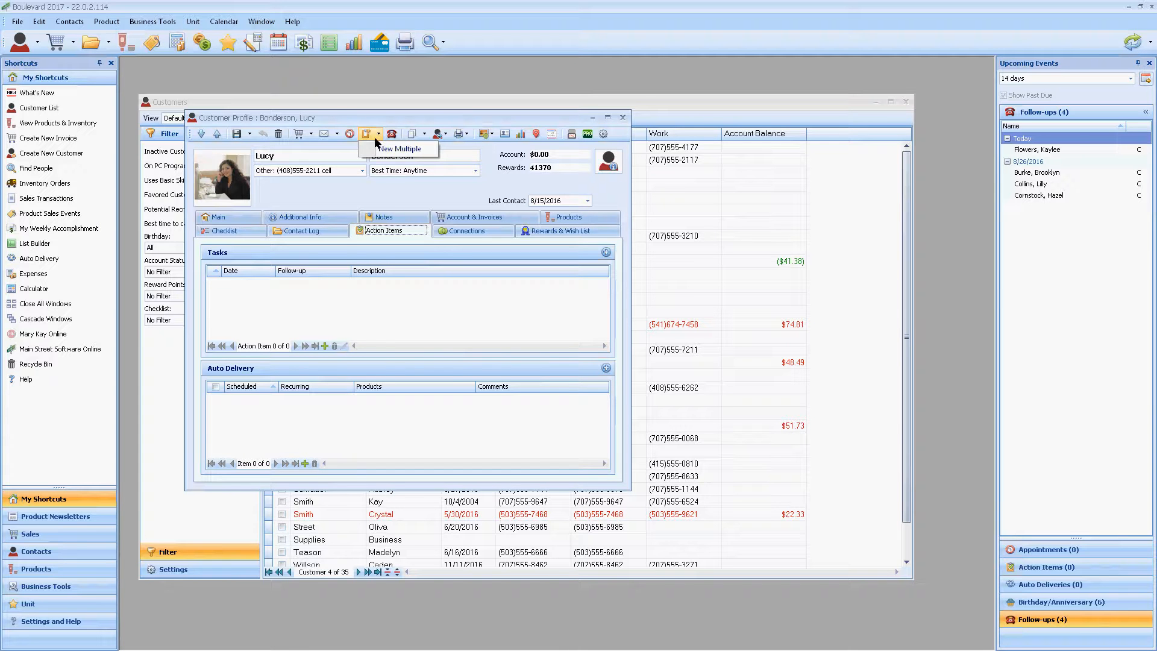
pyautogui.click(422, 147)
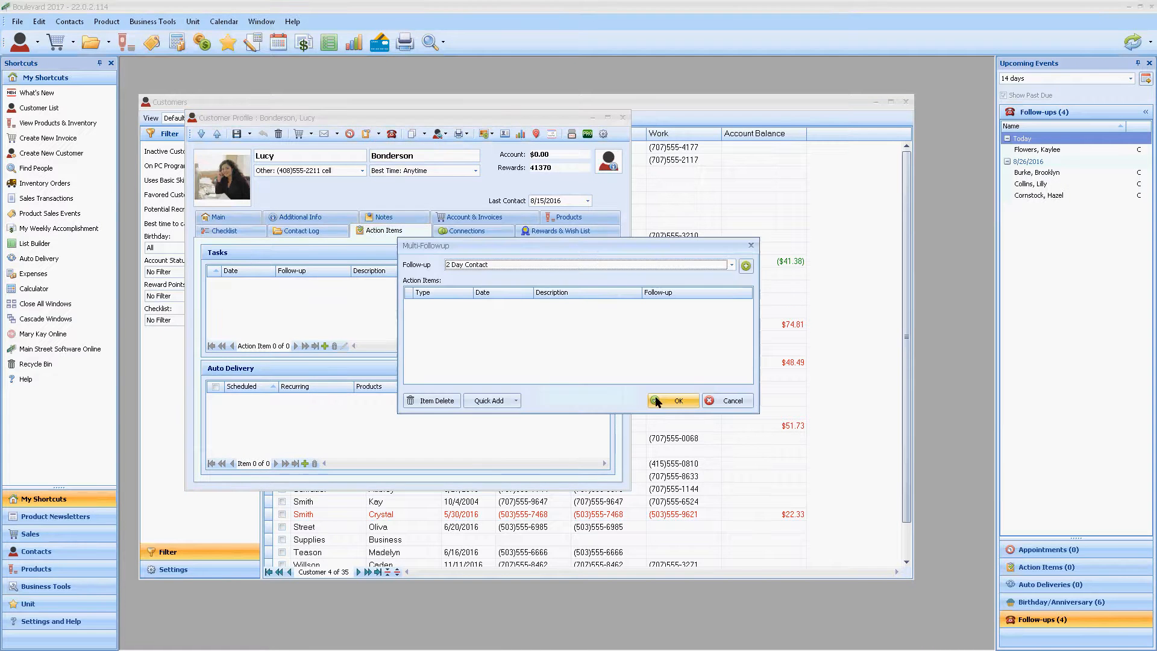
pyautogui.click(517, 400)
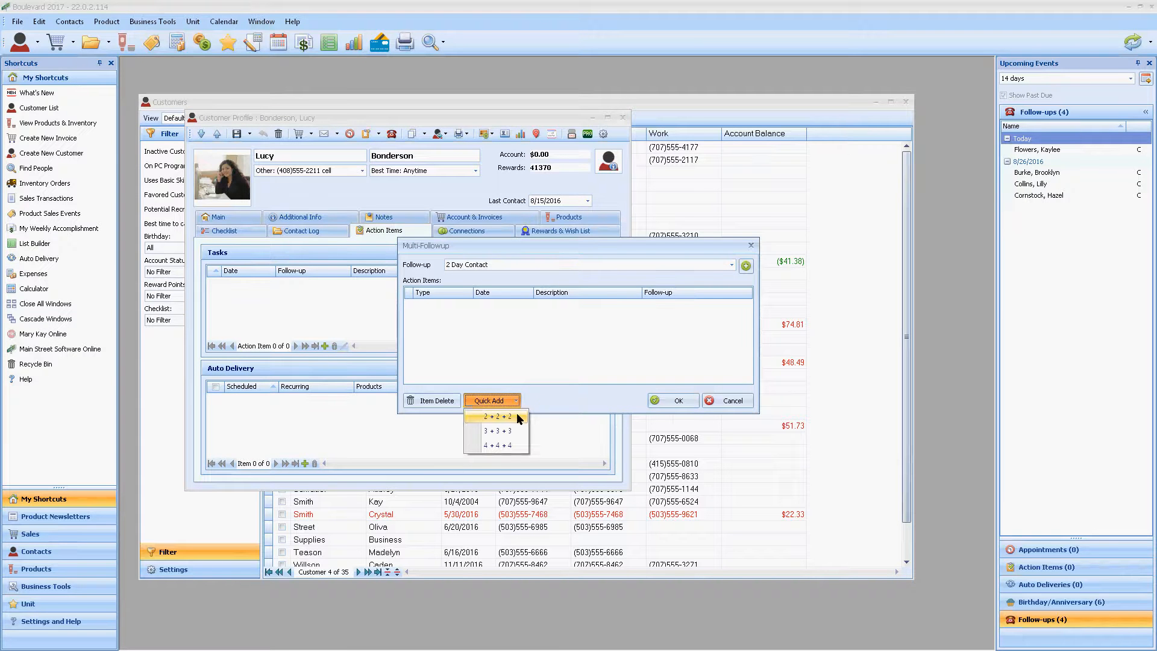
pyautogui.click(541, 395)
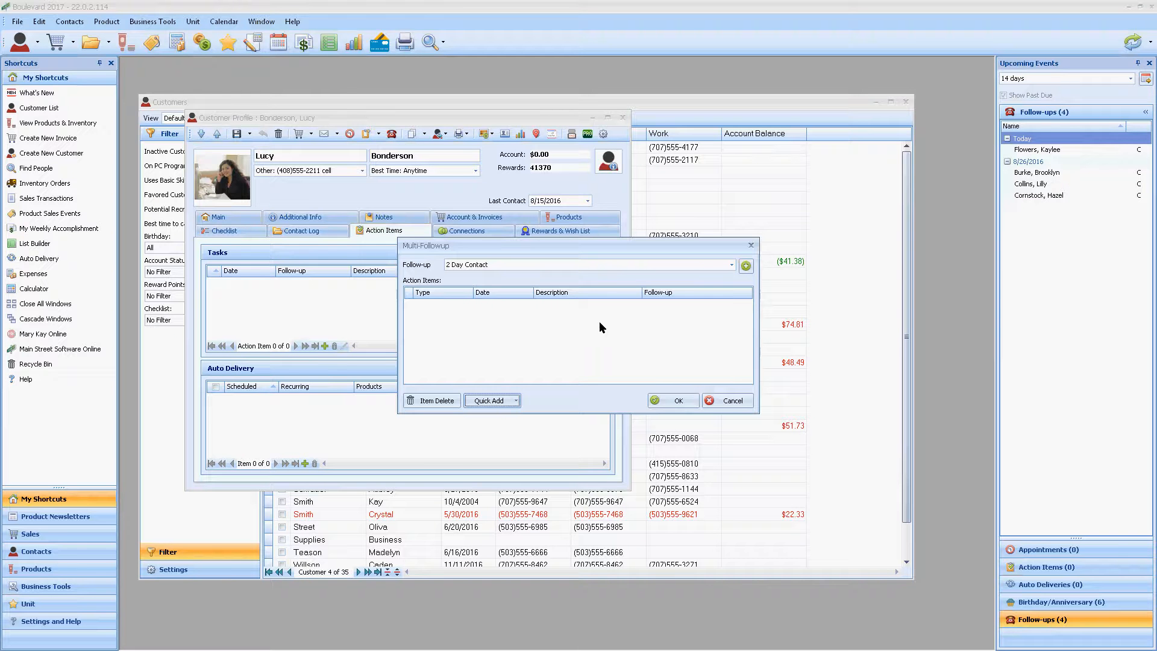
# Step: Try adding Next Day Contact, 1 Week Contact and 2 Month Contact items to the multiple follow-up, and cancel it
pyautogui.click(731, 264)
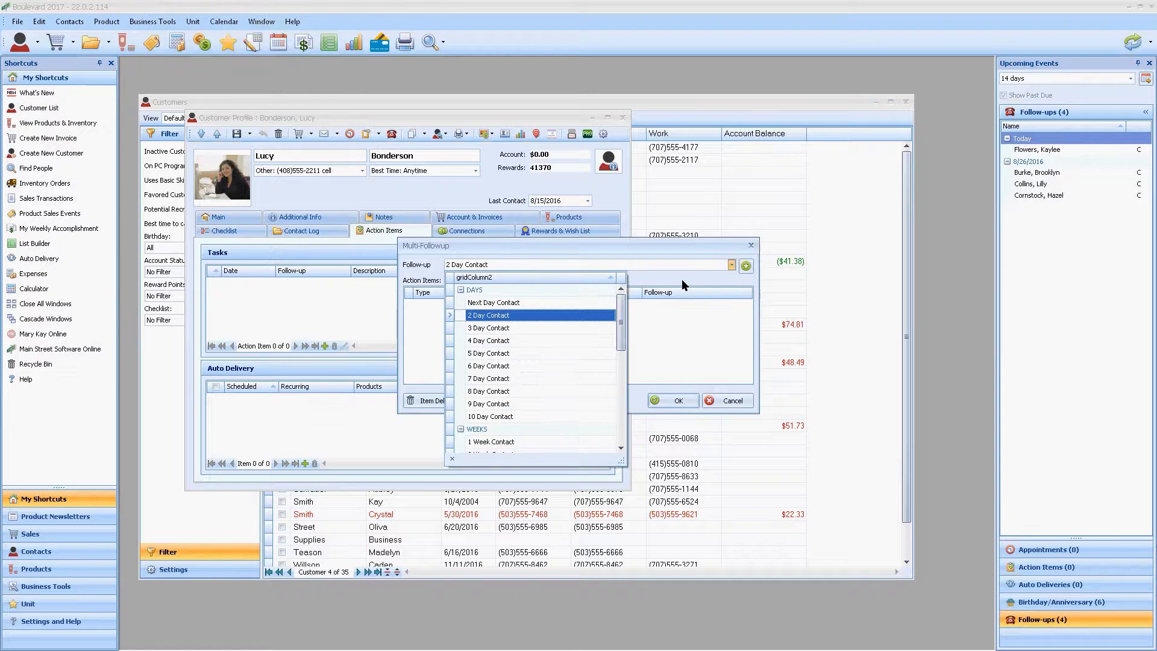
pyautogui.click(561, 302)
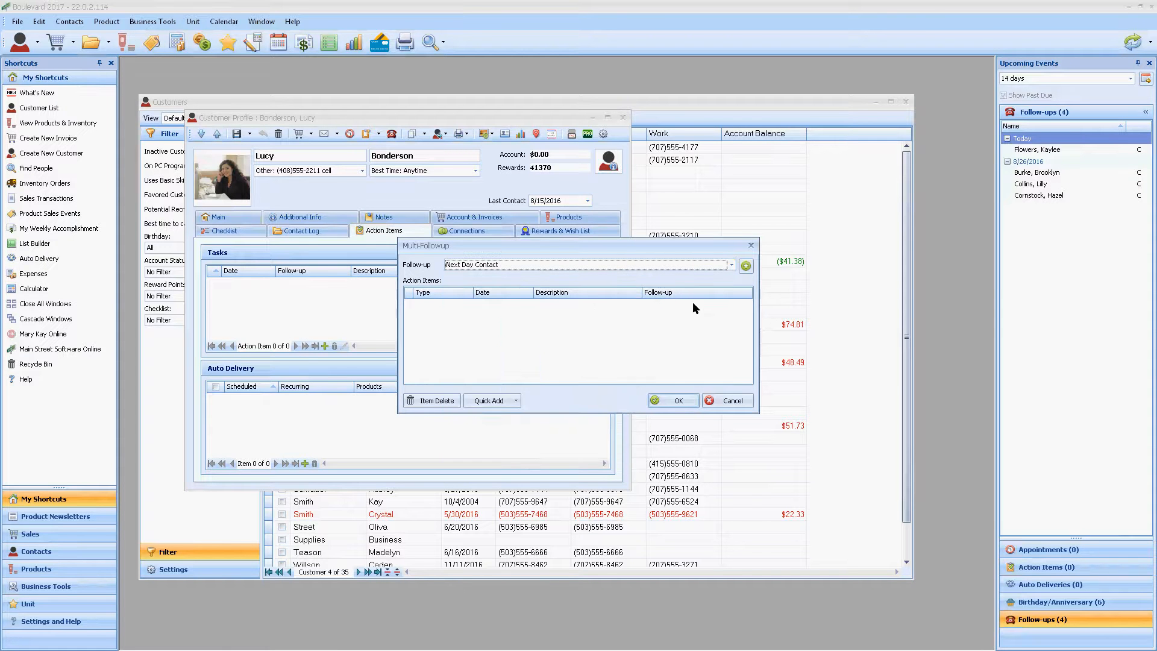
pyautogui.click(747, 266)
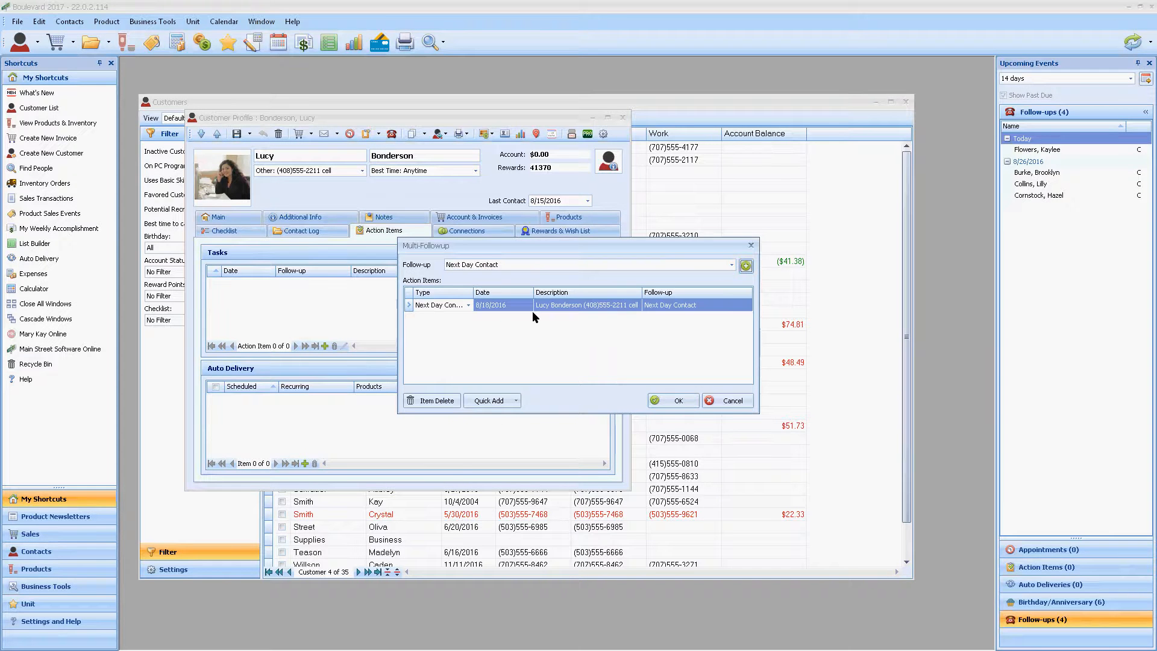
pyautogui.click(531, 265)
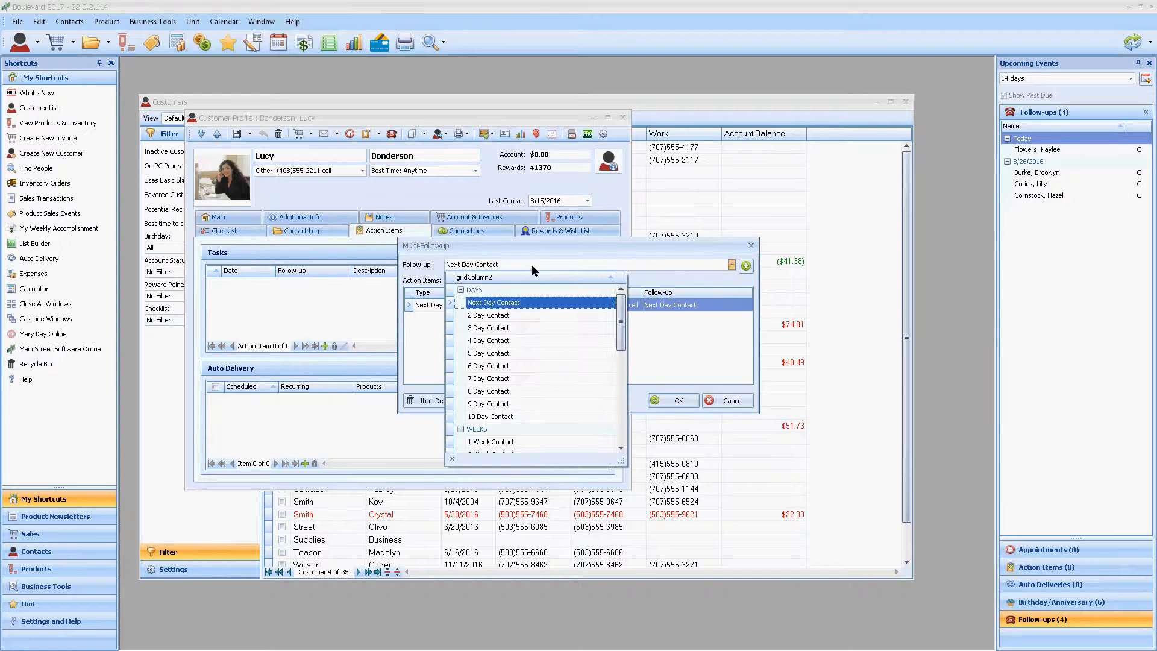
pyautogui.scroll(-1, 521, 344)
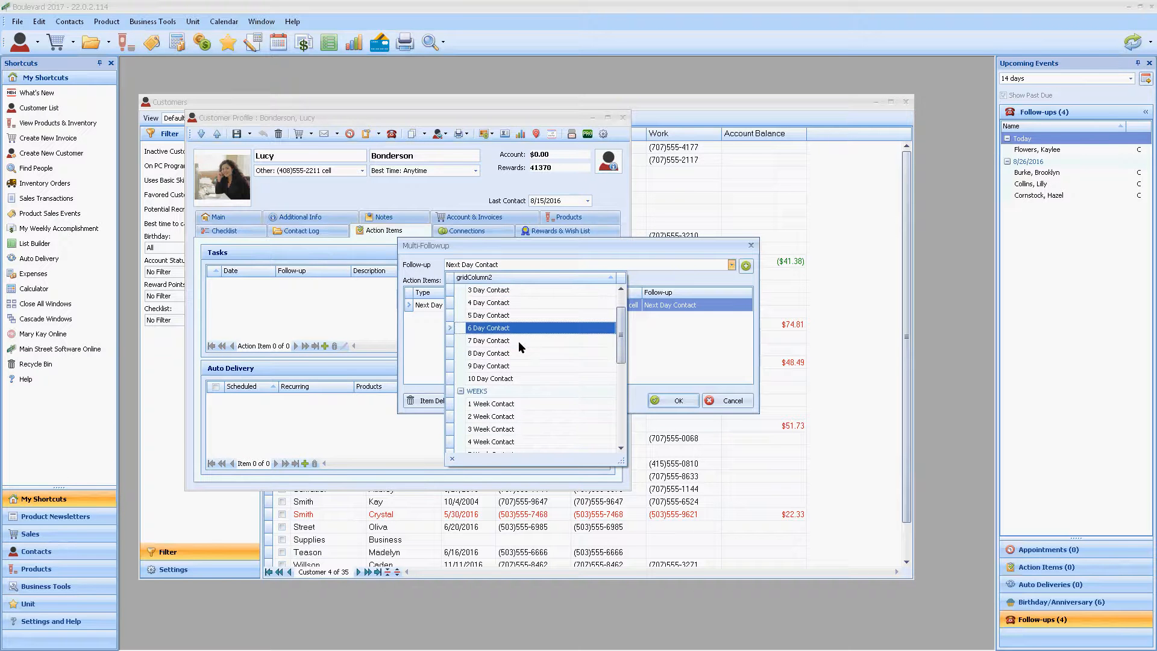
pyautogui.click(502, 404)
pyautogui.click(746, 266)
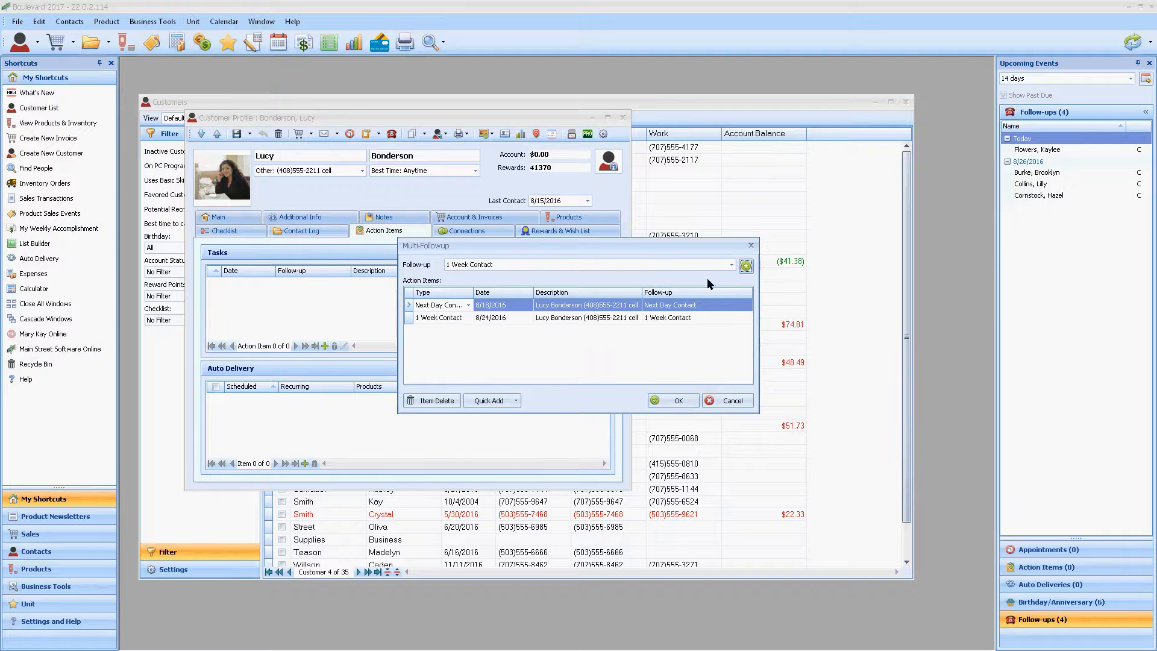
pyautogui.click(674, 266)
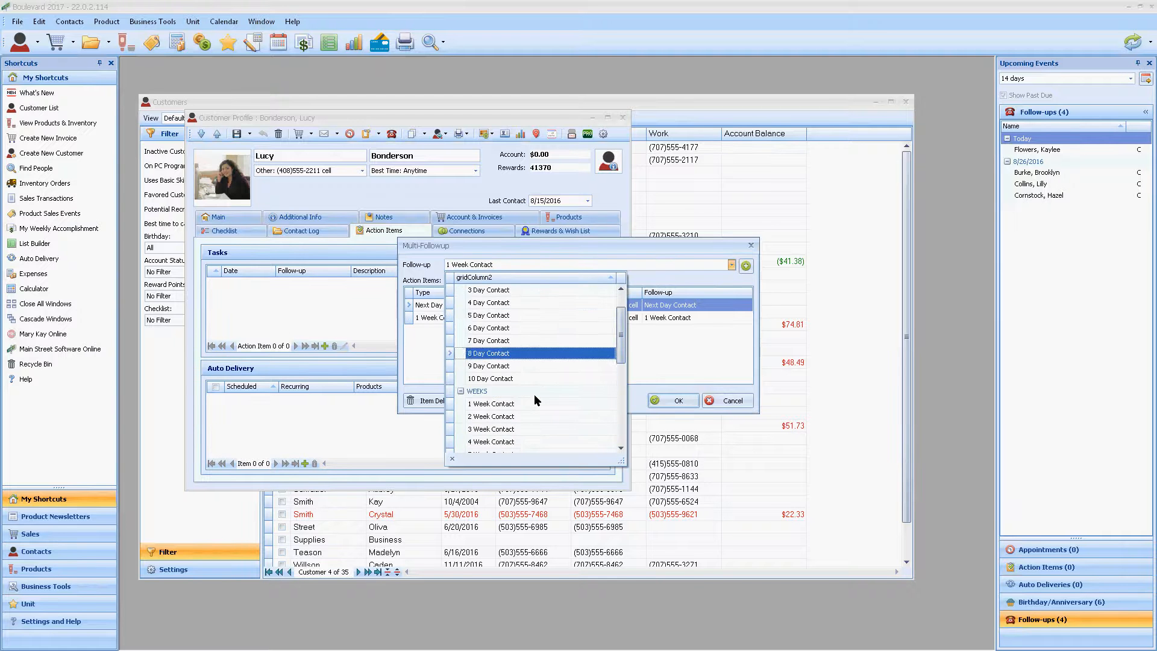
pyautogui.scroll(-4, 534, 394)
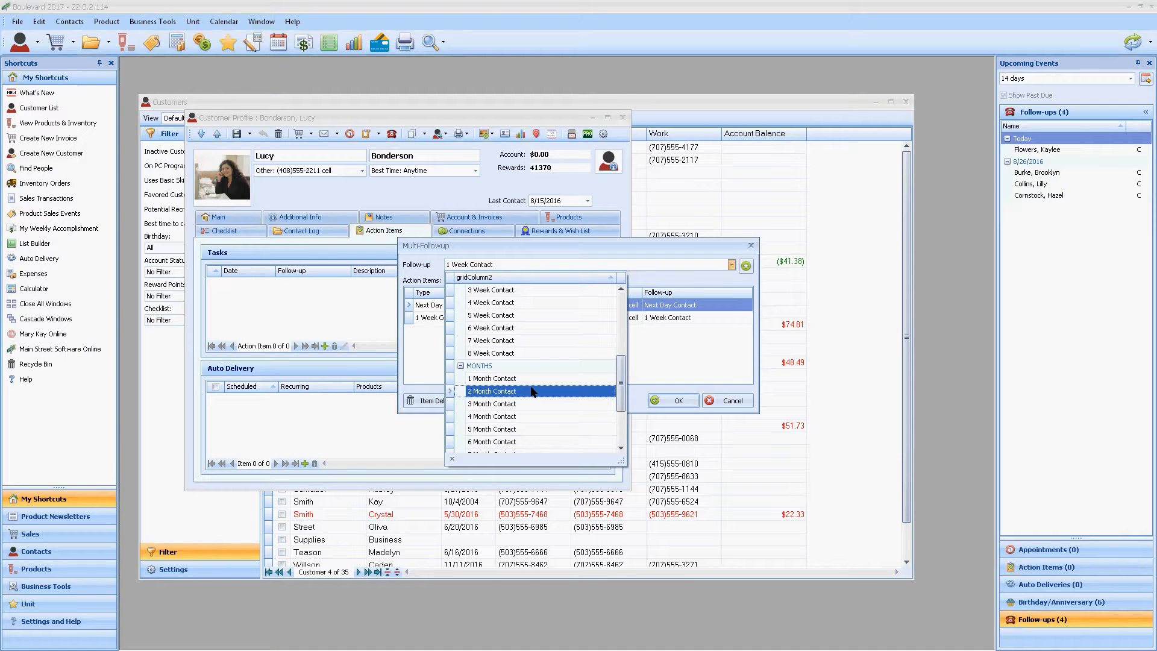
pyautogui.click(534, 393)
pyautogui.click(745, 266)
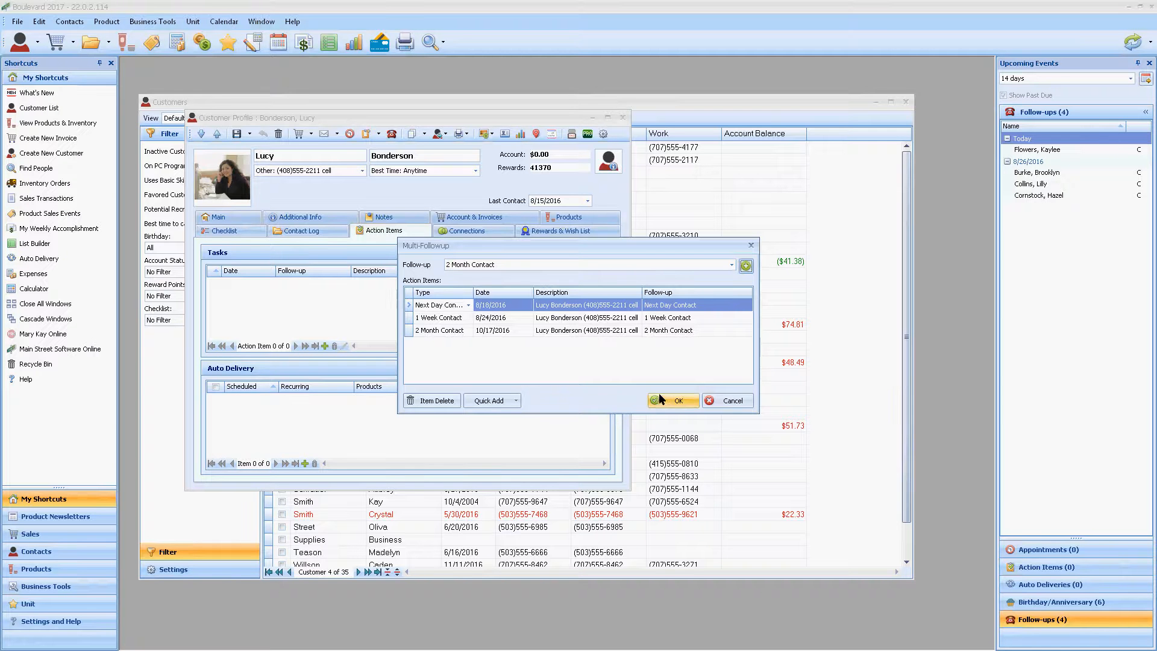
pyautogui.click(737, 402)
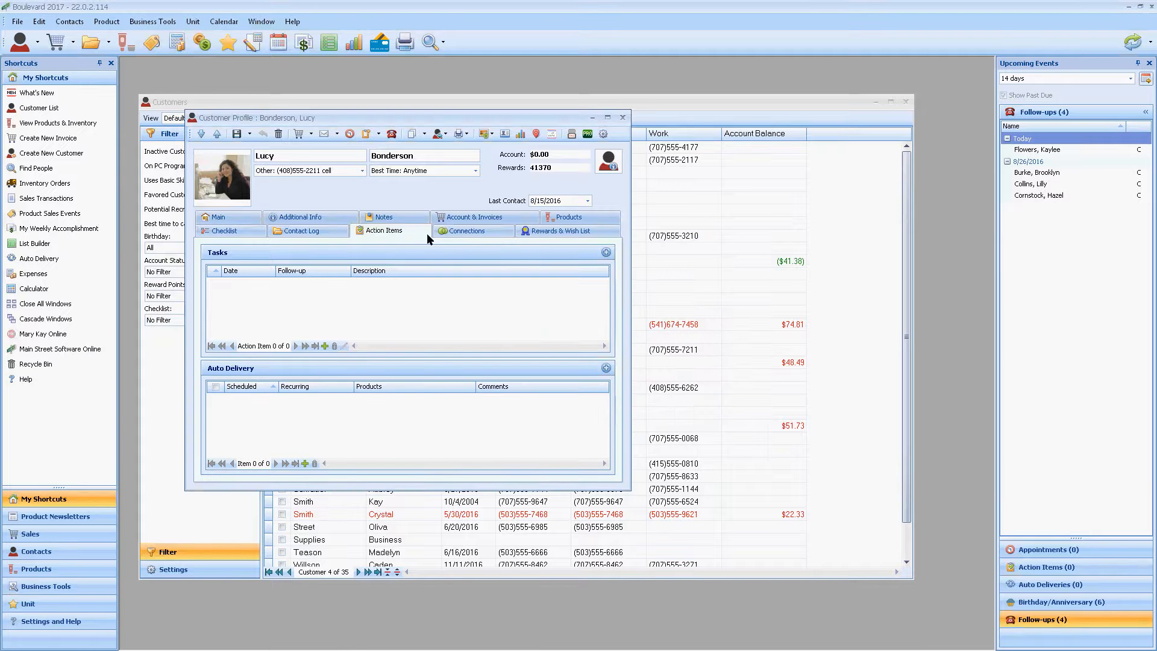
# Step: Review the customer's connections, and examine the Linked To choices in the first connection's address contact profile without changing the link
pyautogui.click(460, 233)
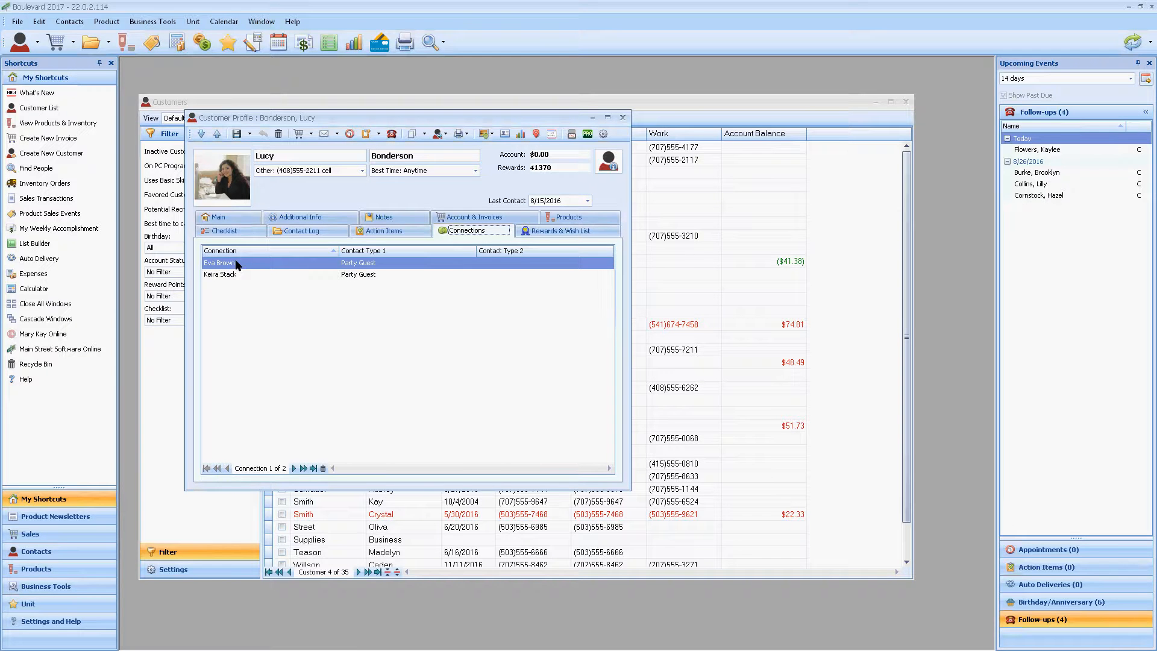
pyautogui.click(36, 39)
pyautogui.click(53, 76)
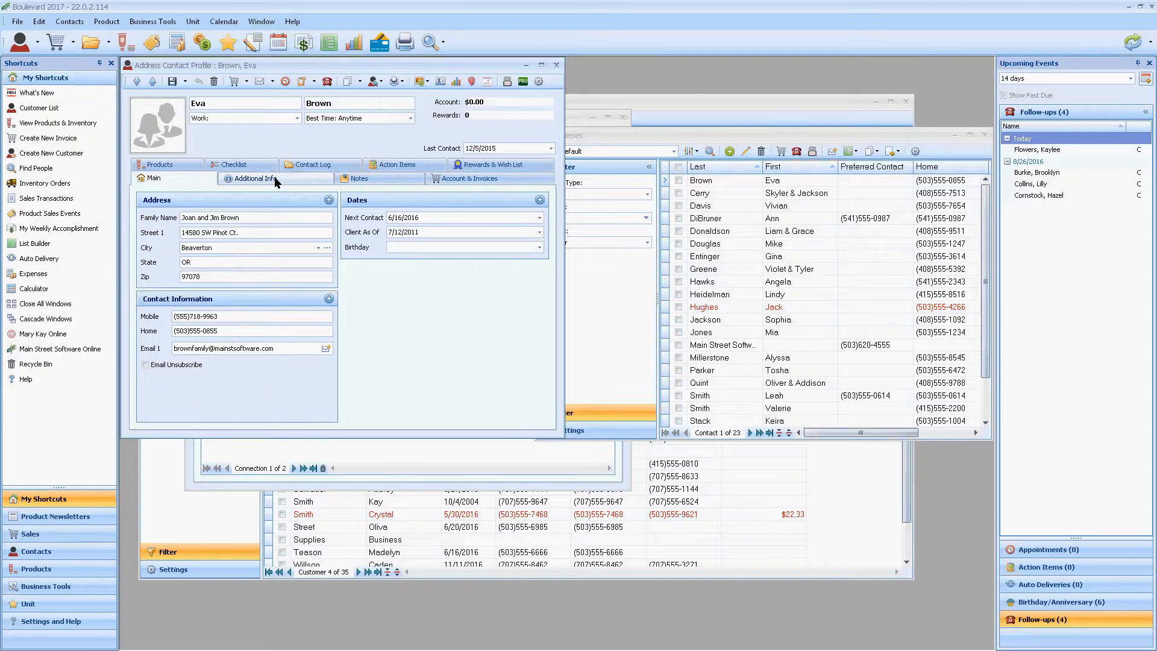
pyautogui.click(277, 181)
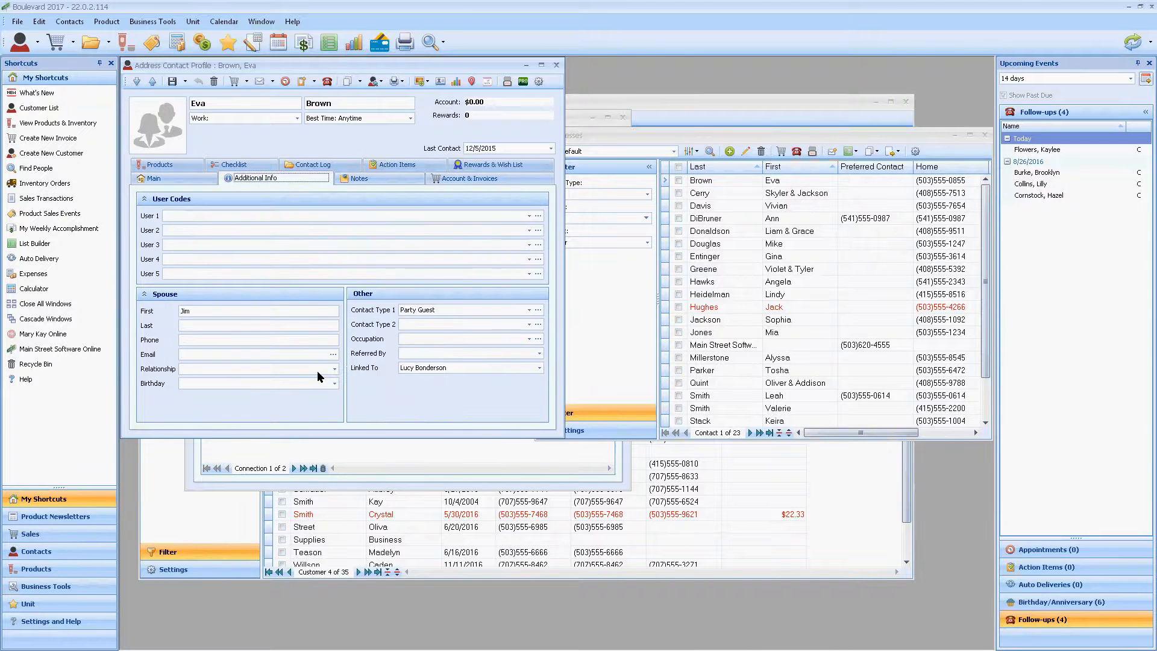
pyautogui.click(540, 367)
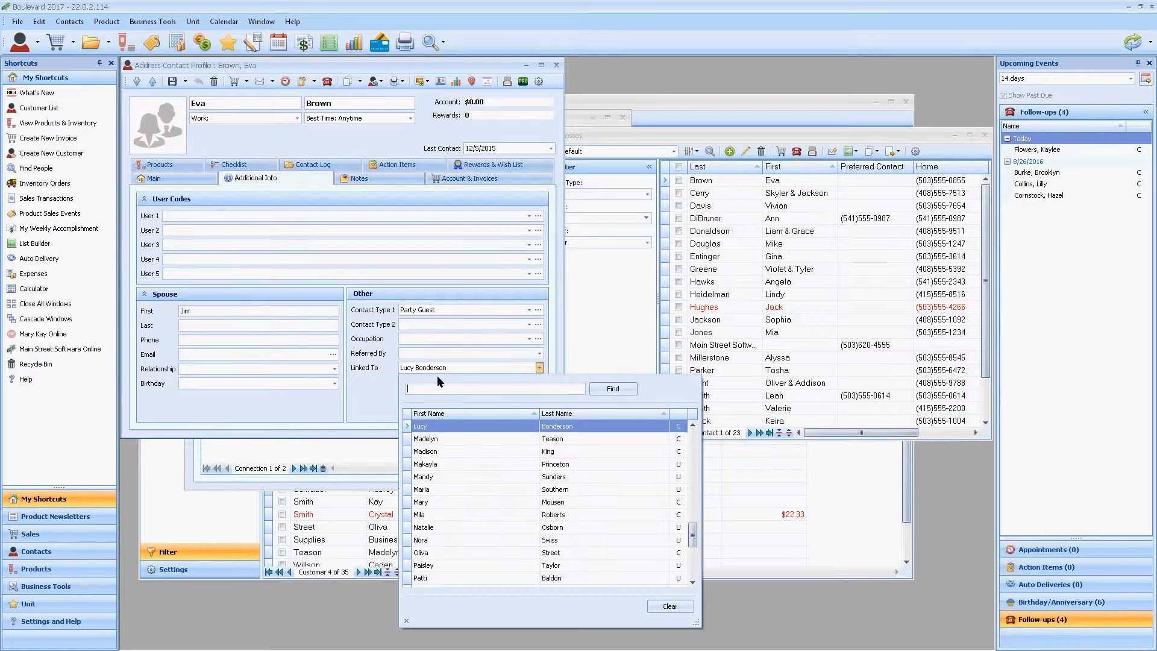
pyautogui.click(540, 367)
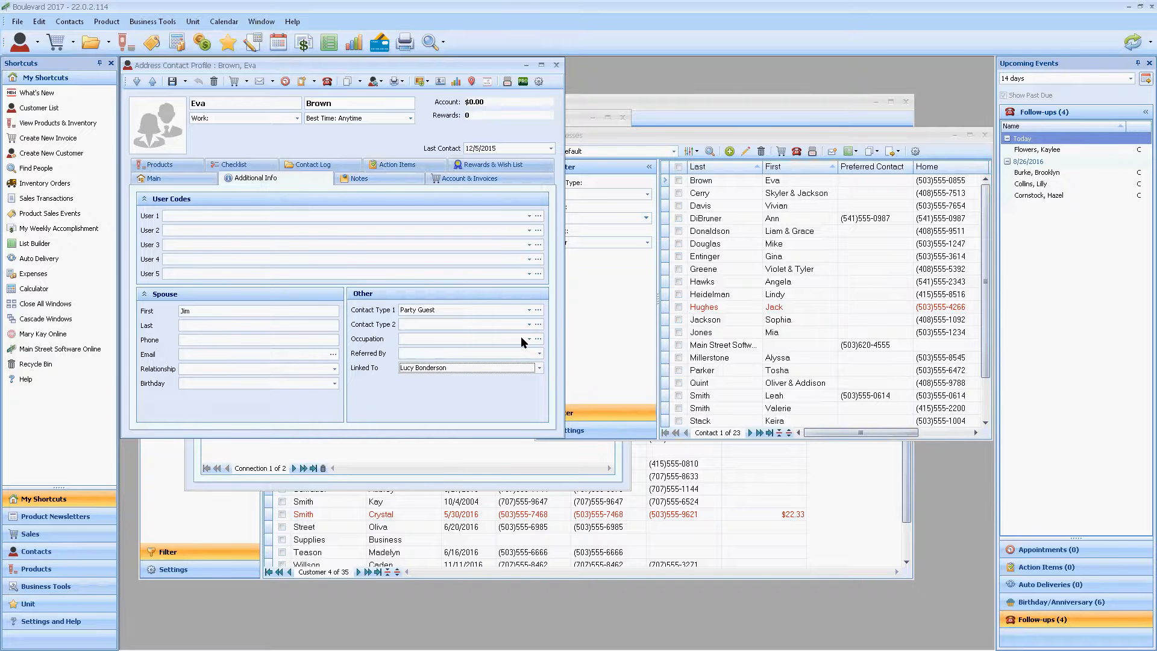
# Step: Examine the memorized contact types for Contact Type 1 without changes, and close the contact profile and the address list
pyautogui.click(538, 311)
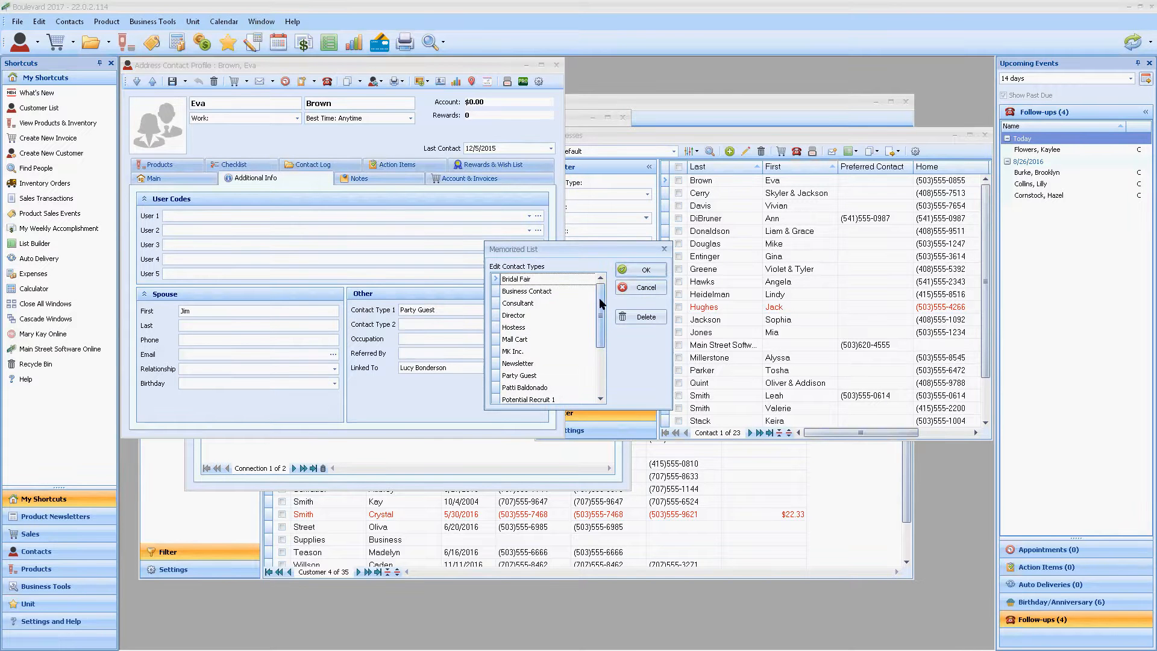
pyautogui.moveTo(601, 303)
pyautogui.mouseDown()
pyautogui.moveTo(603, 338)
pyautogui.moveTo(600, 299)
pyautogui.mouseUp()
pyautogui.click(644, 288)
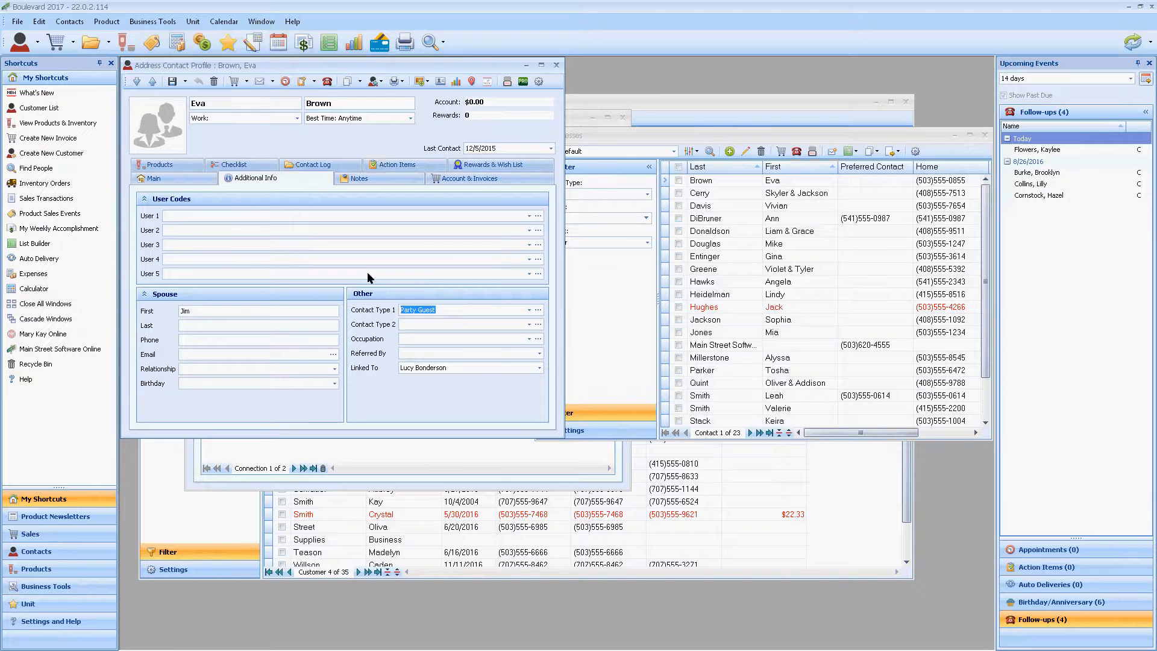
pyautogui.click(555, 65)
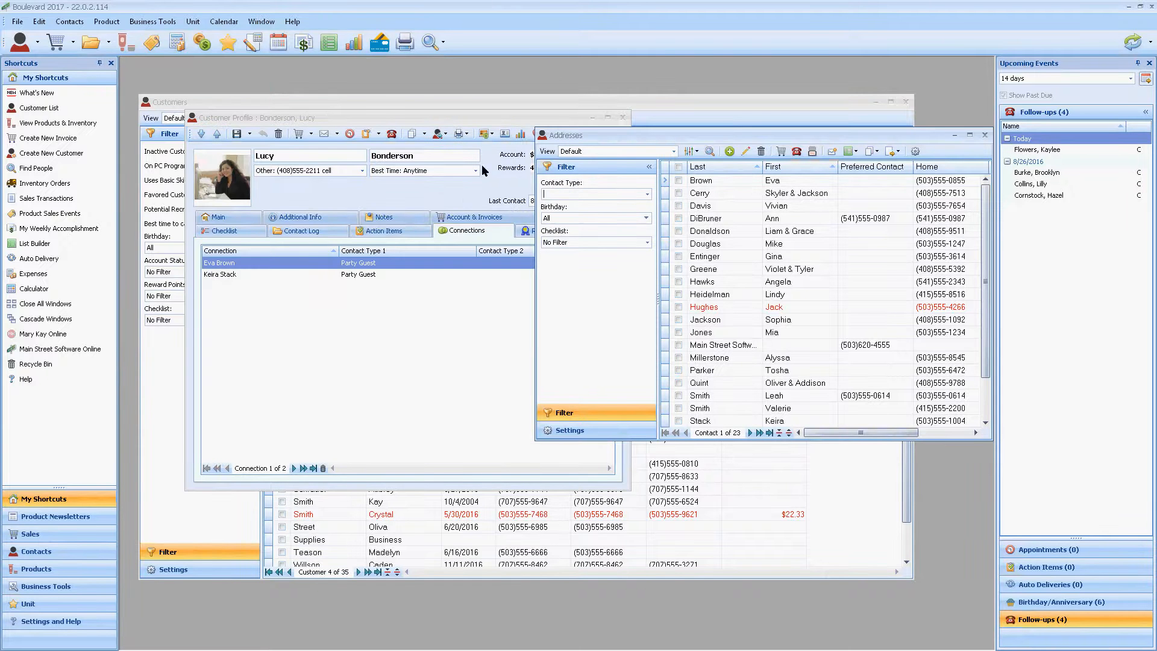
pyautogui.click(984, 137)
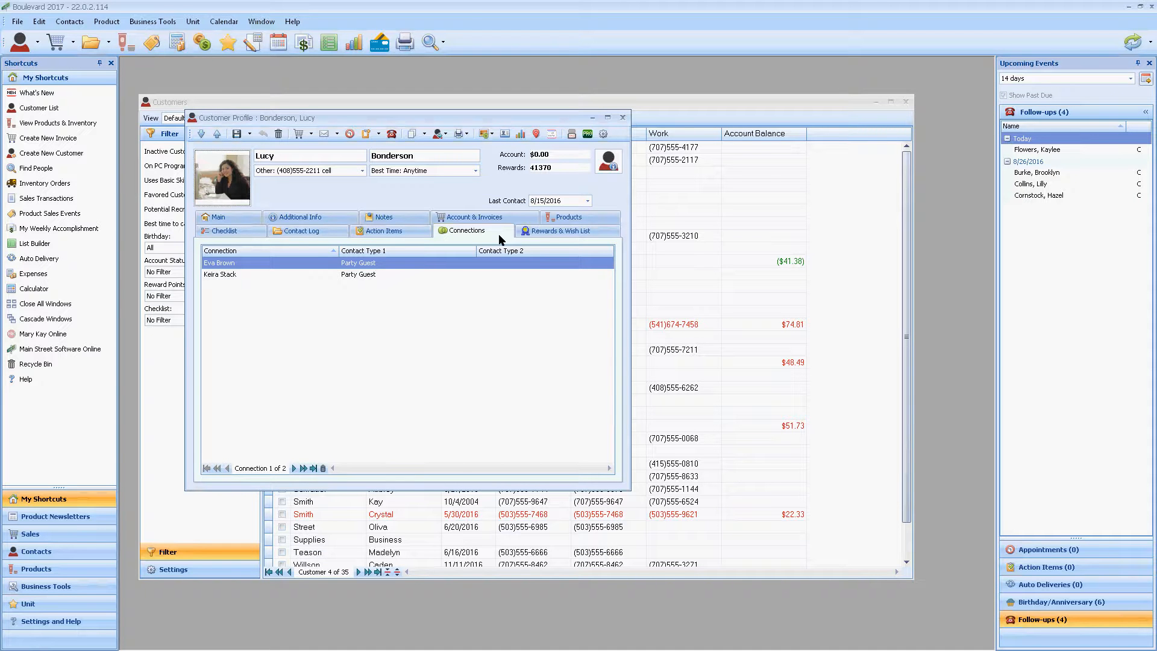
# Step: Review the customer's rewards and wish list, and check where the reward settings are available without opening them
pyautogui.click(575, 235)
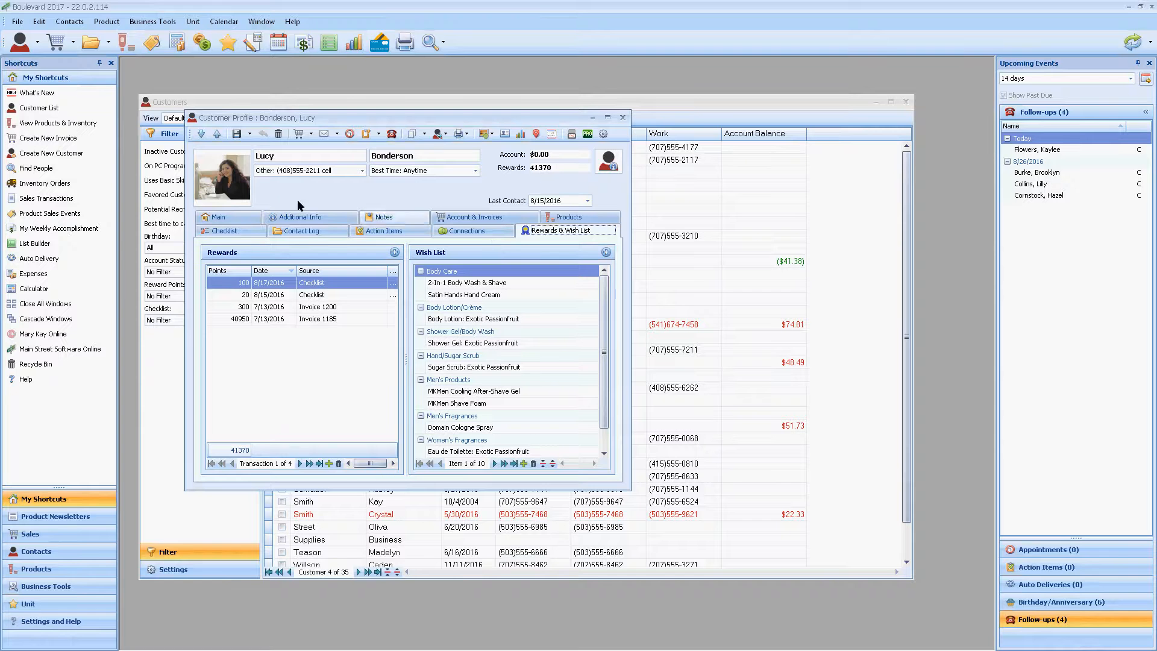
pyautogui.click(39, 23)
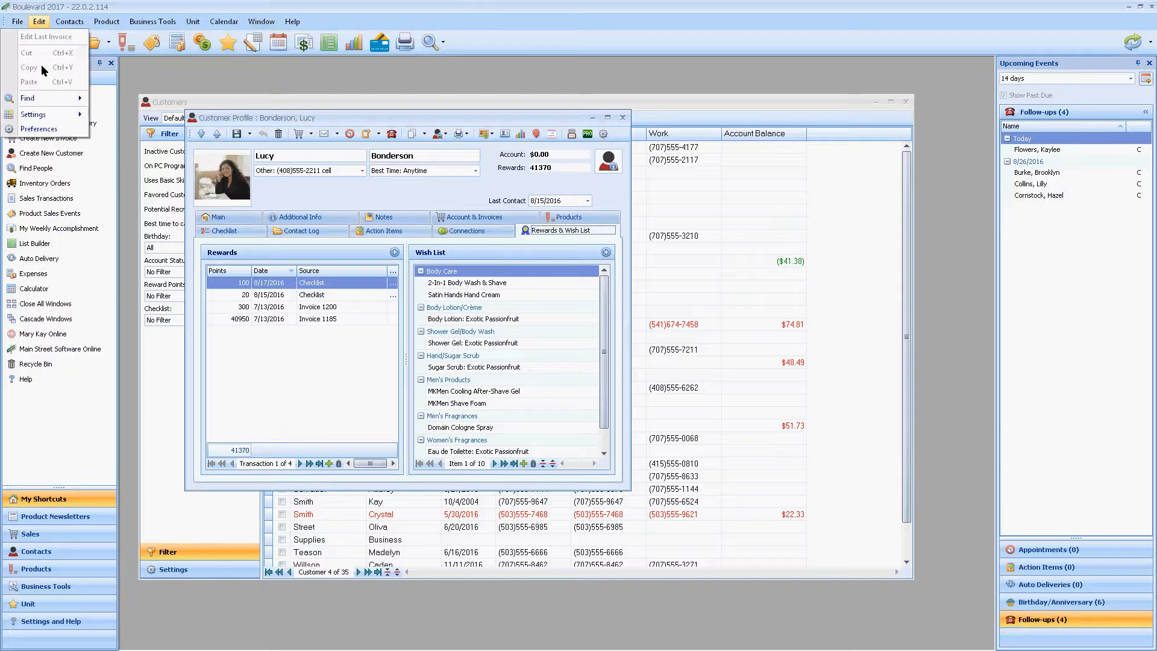
pyautogui.moveTo(48, 111)
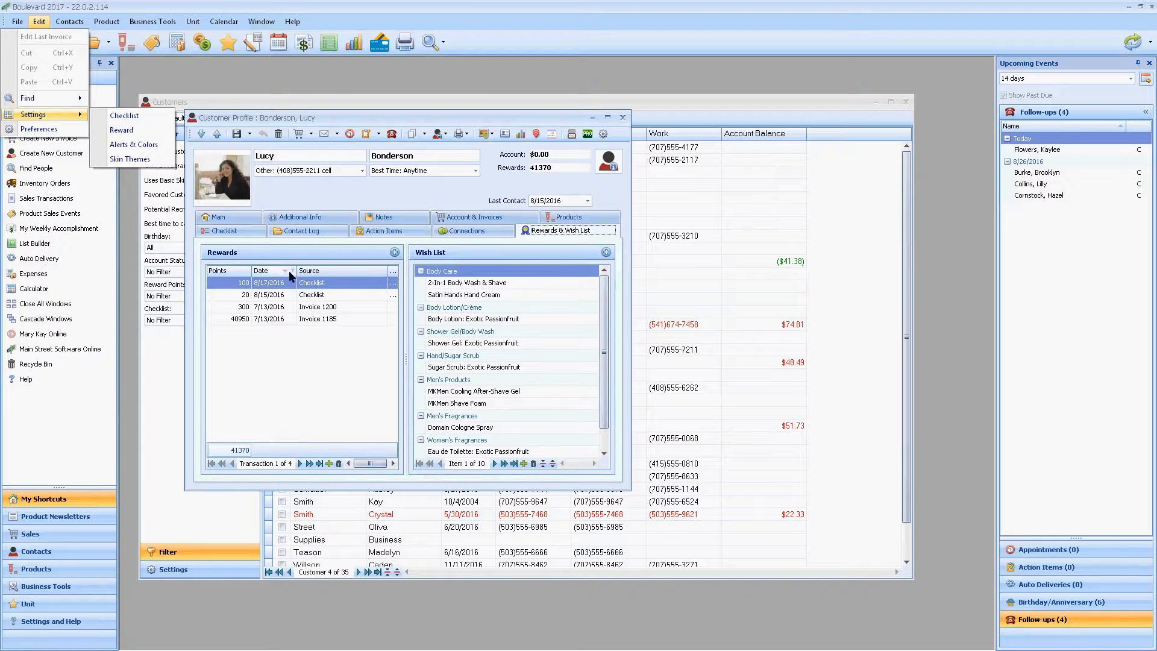
pyautogui.click(264, 376)
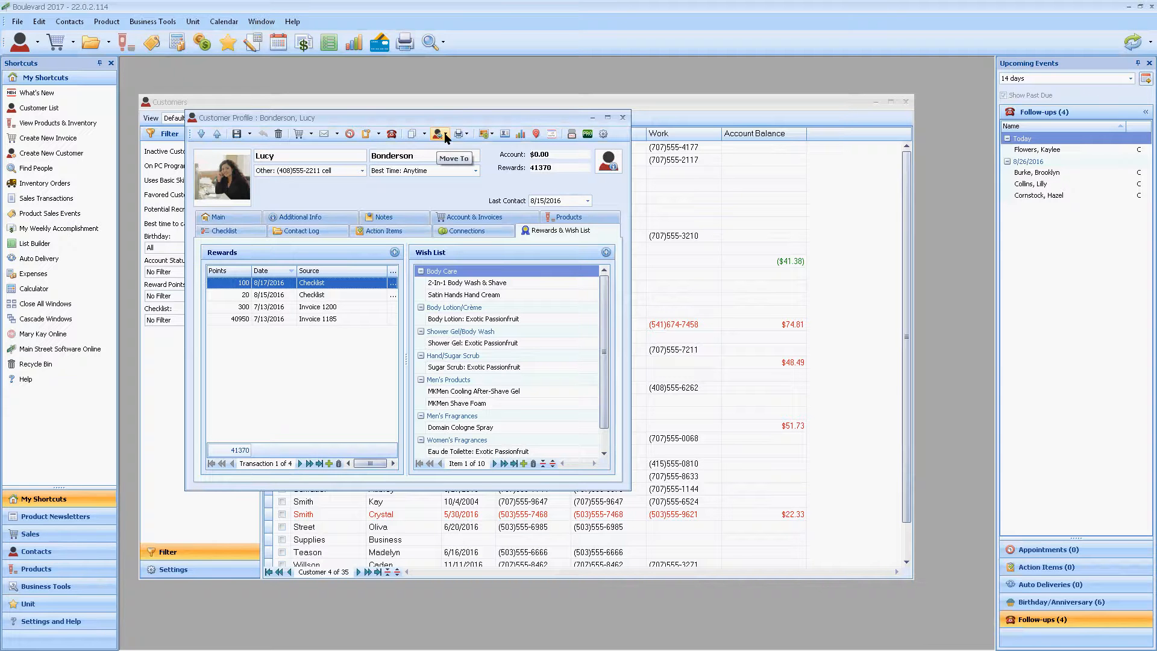
# Step: Review the customer profile's move destinations and printable reports without moving the customer or printing anything
pyautogui.click(446, 134)
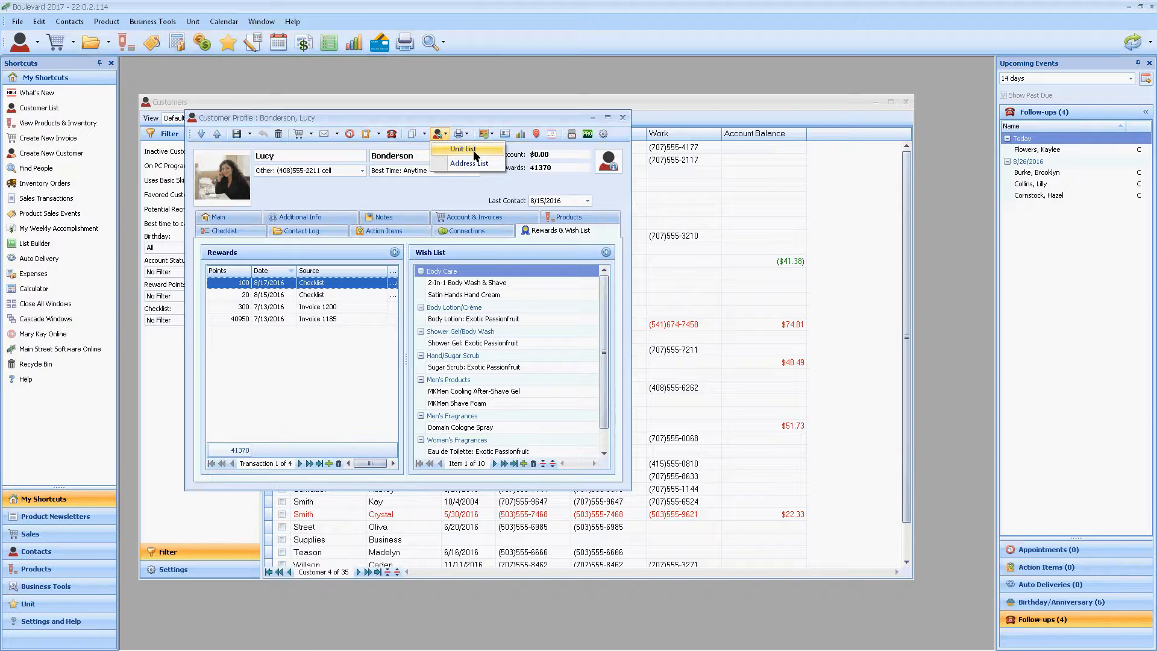
pyautogui.click(488, 179)
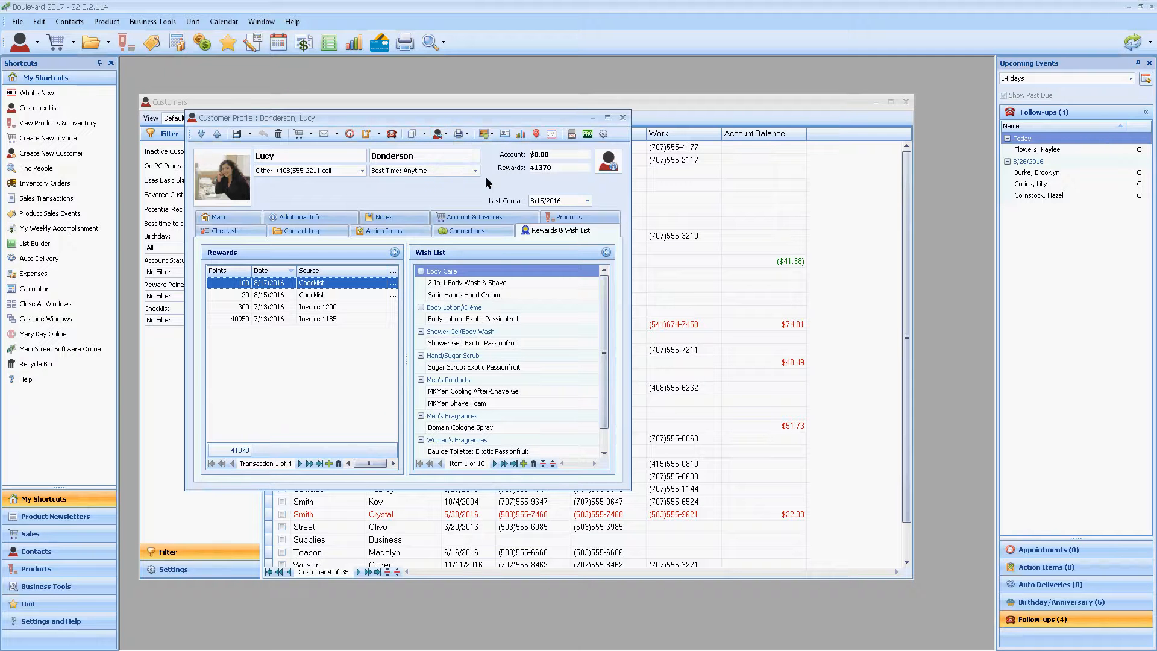
pyautogui.click(467, 134)
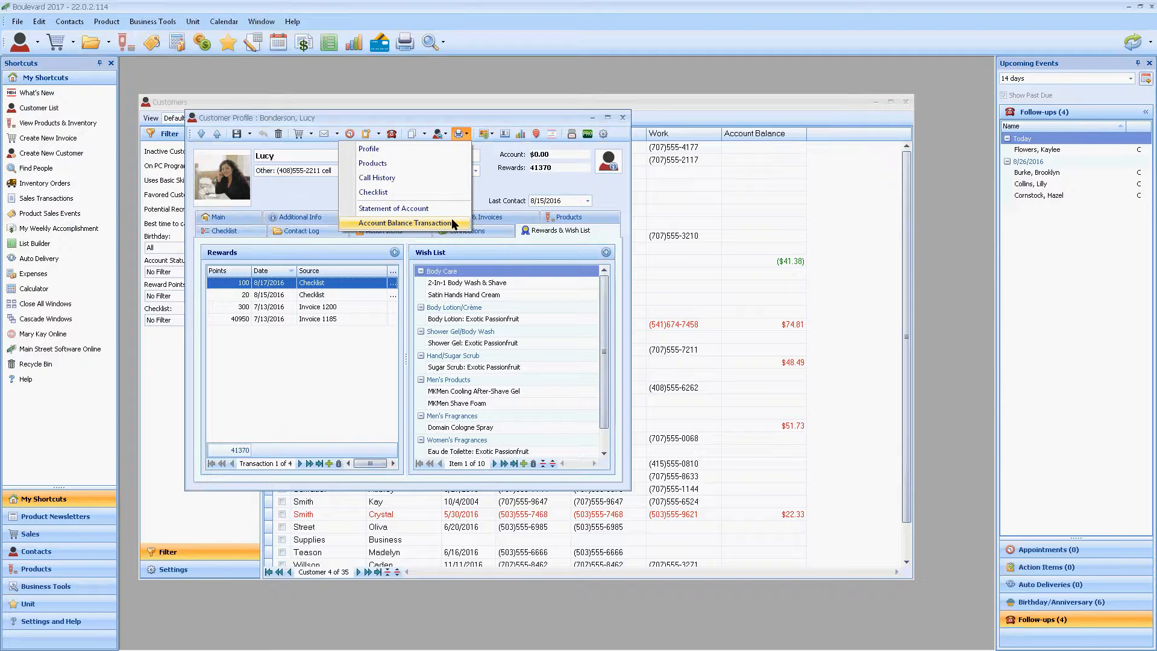
pyautogui.click(476, 187)
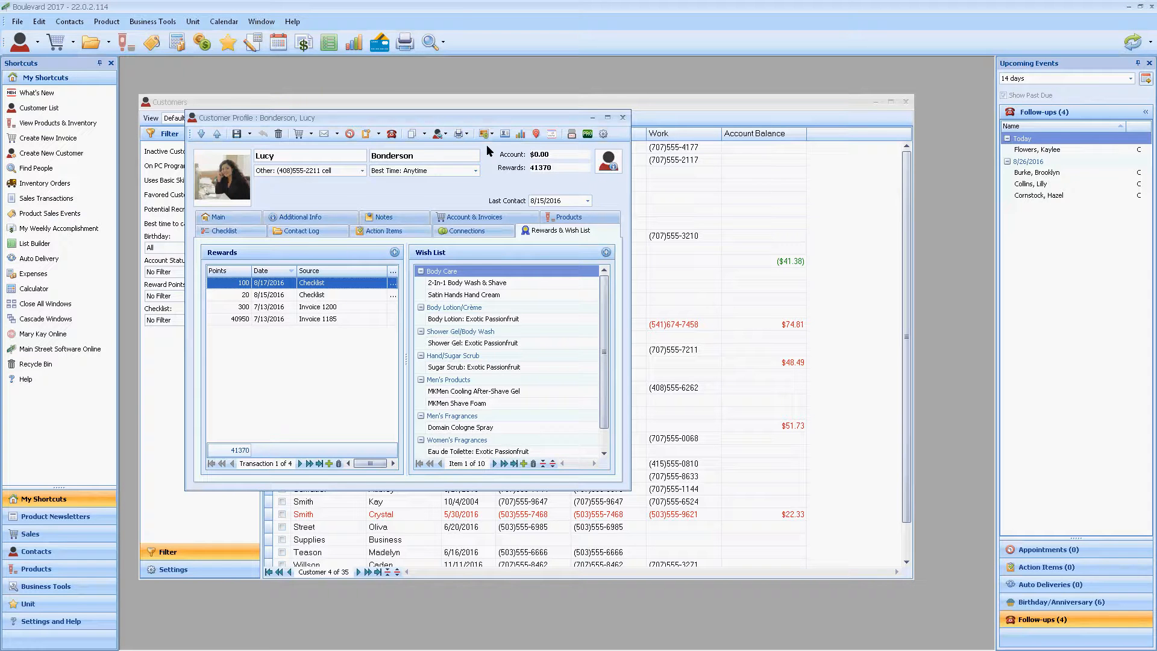
# Step: Hide the customer's photo, show it again, and check the photo options without changing the picture
pyautogui.click(492, 133)
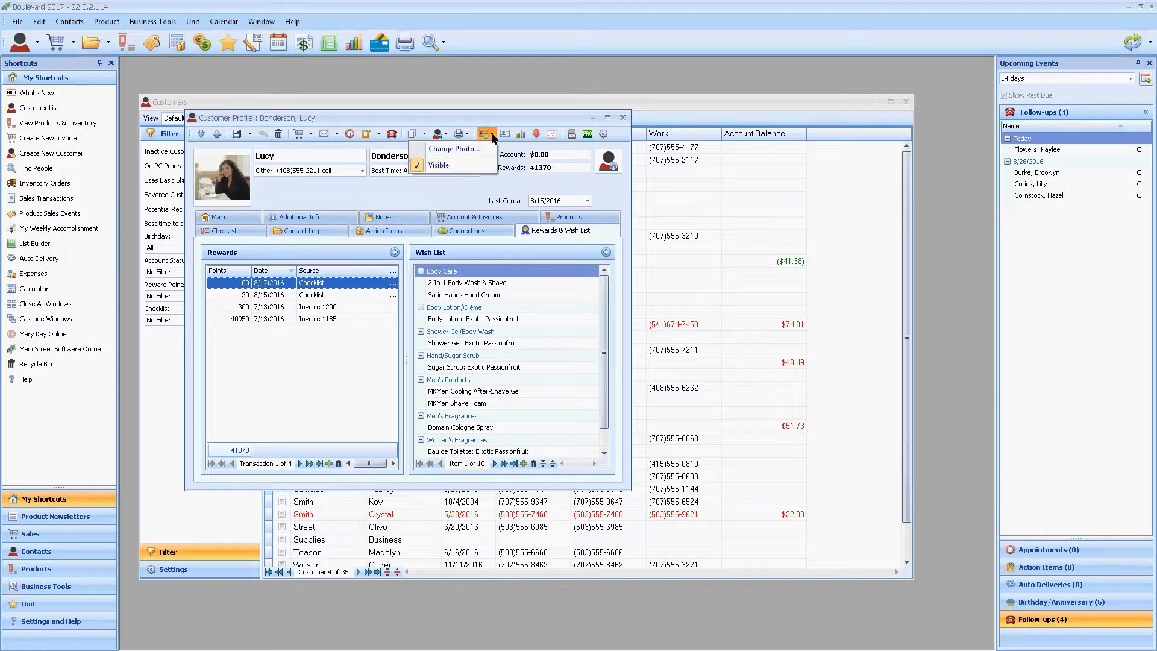
pyautogui.click(453, 163)
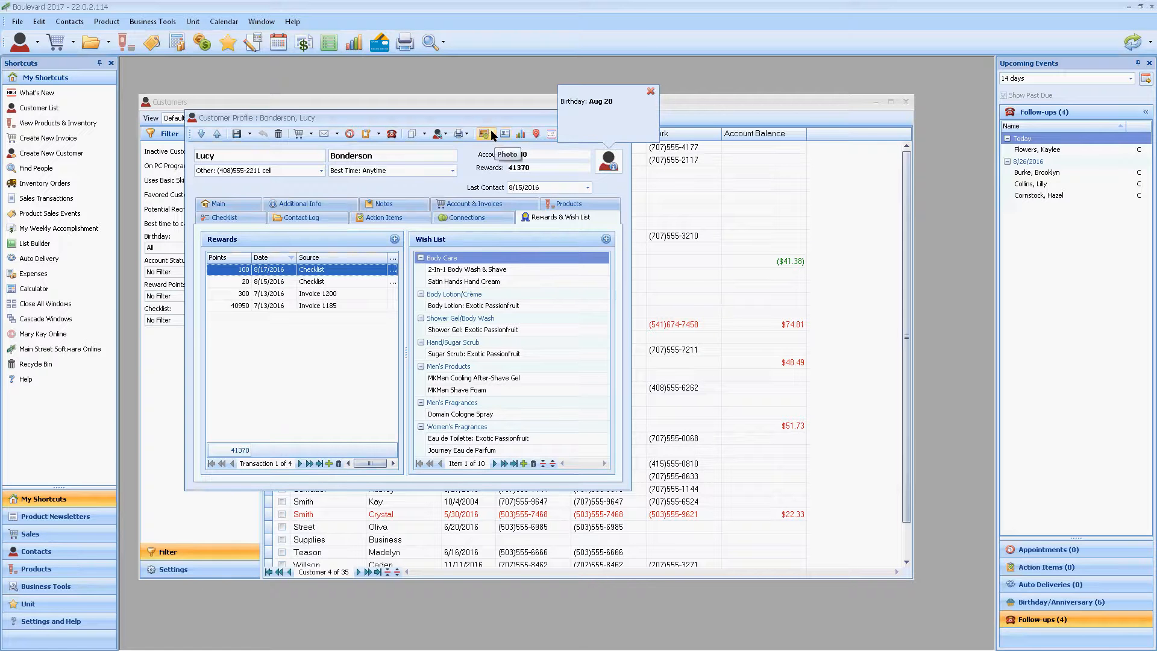
pyautogui.click(490, 130)
pyautogui.click(451, 163)
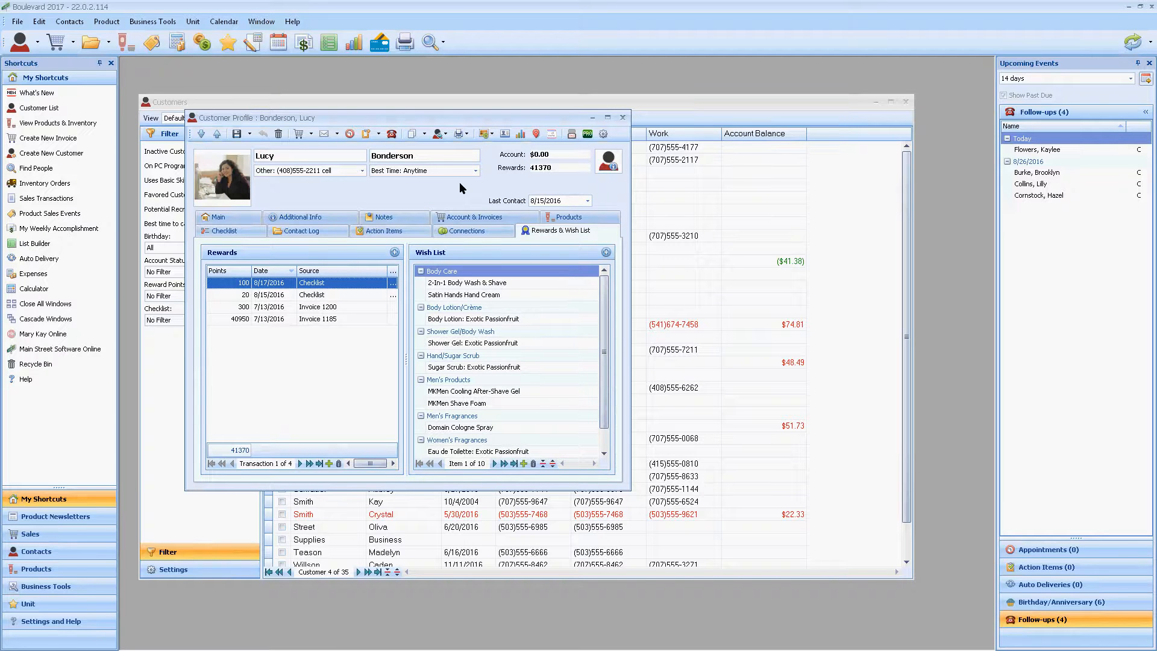
pyautogui.click(488, 134)
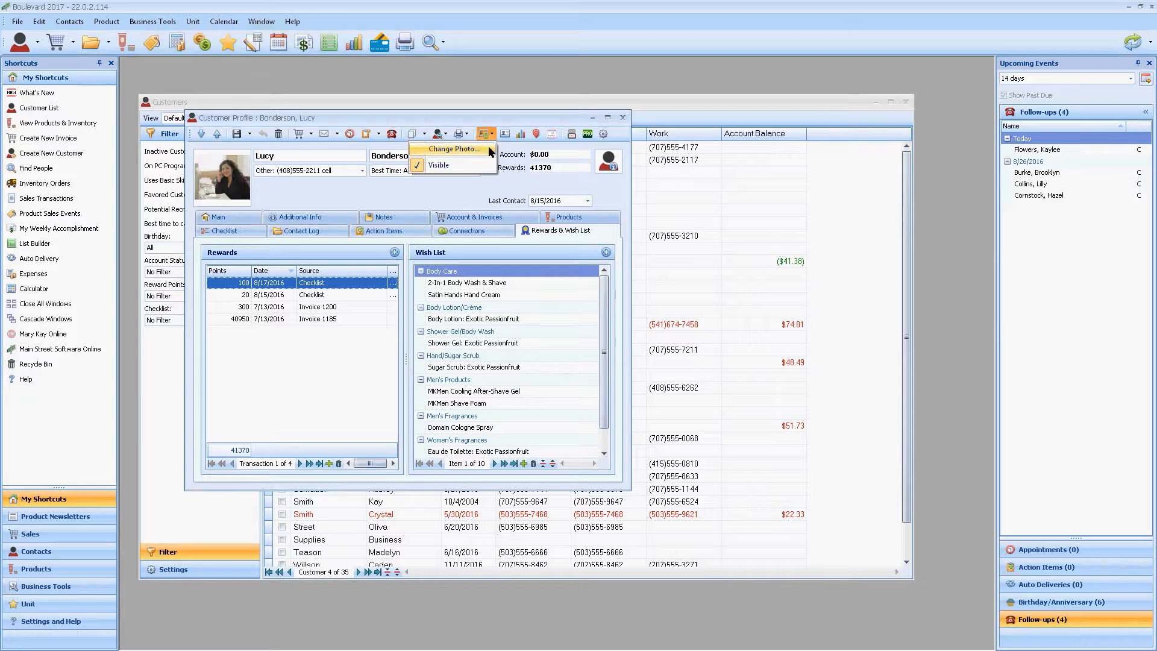
pyautogui.click(468, 190)
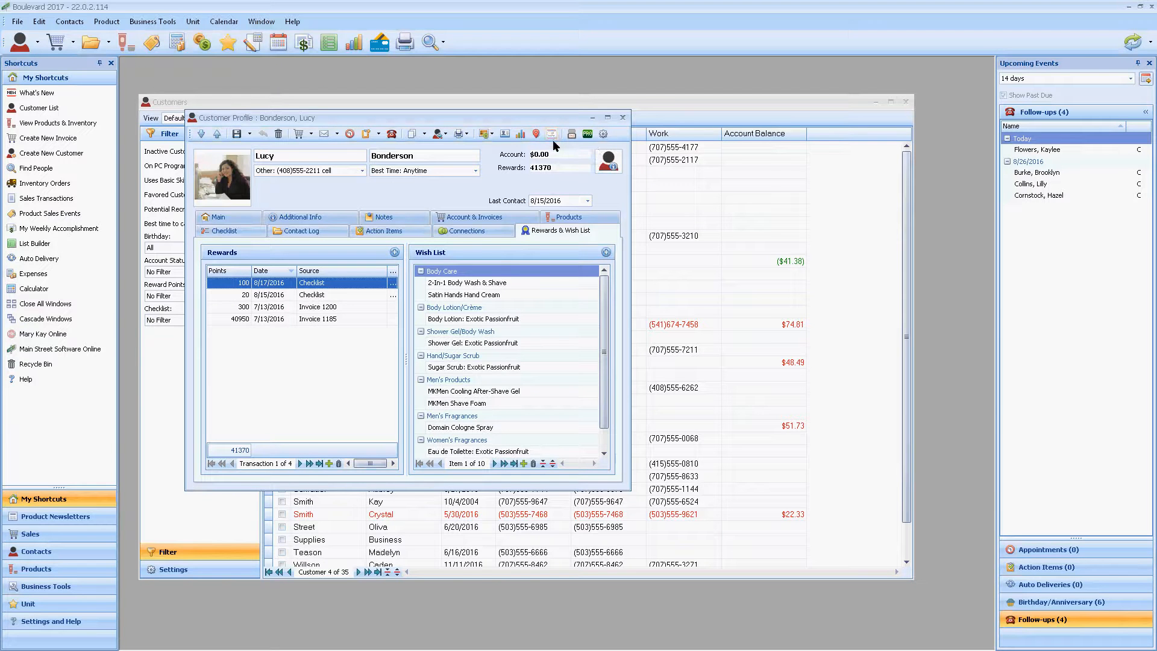
# Step: Check the customer's stored ProPay payments, close them, and redisplay and dismiss the profile's birthday reminder
pyautogui.click(588, 134)
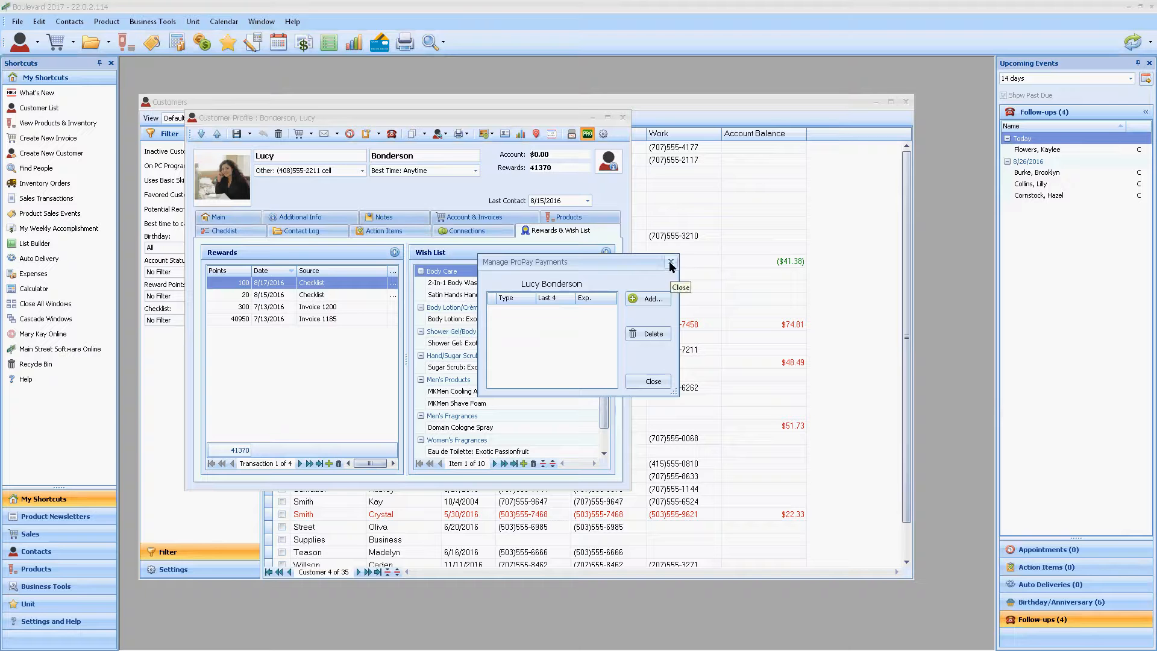
pyautogui.press('Escape')
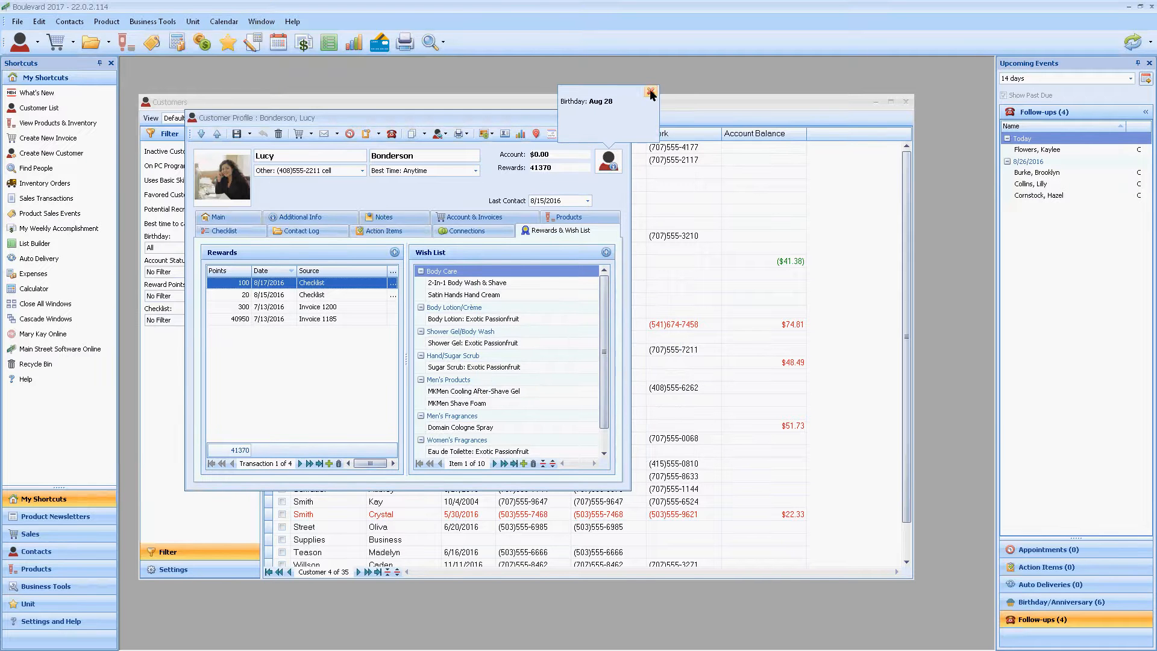
pyautogui.click(651, 92)
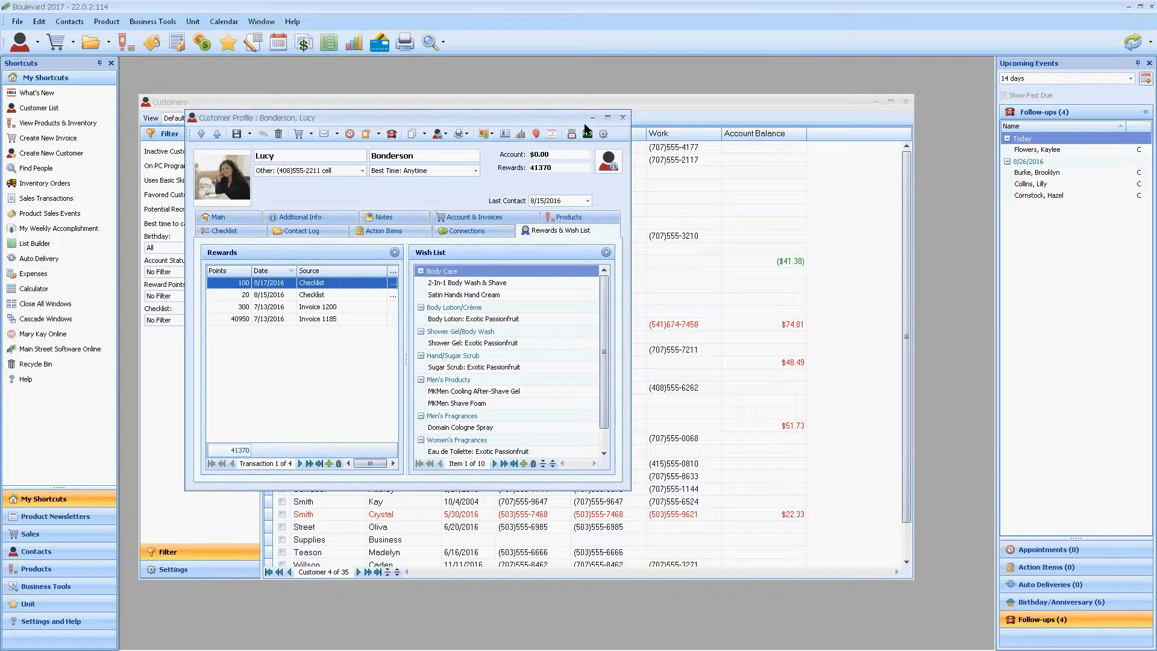
pyautogui.moveTo(608, 161)
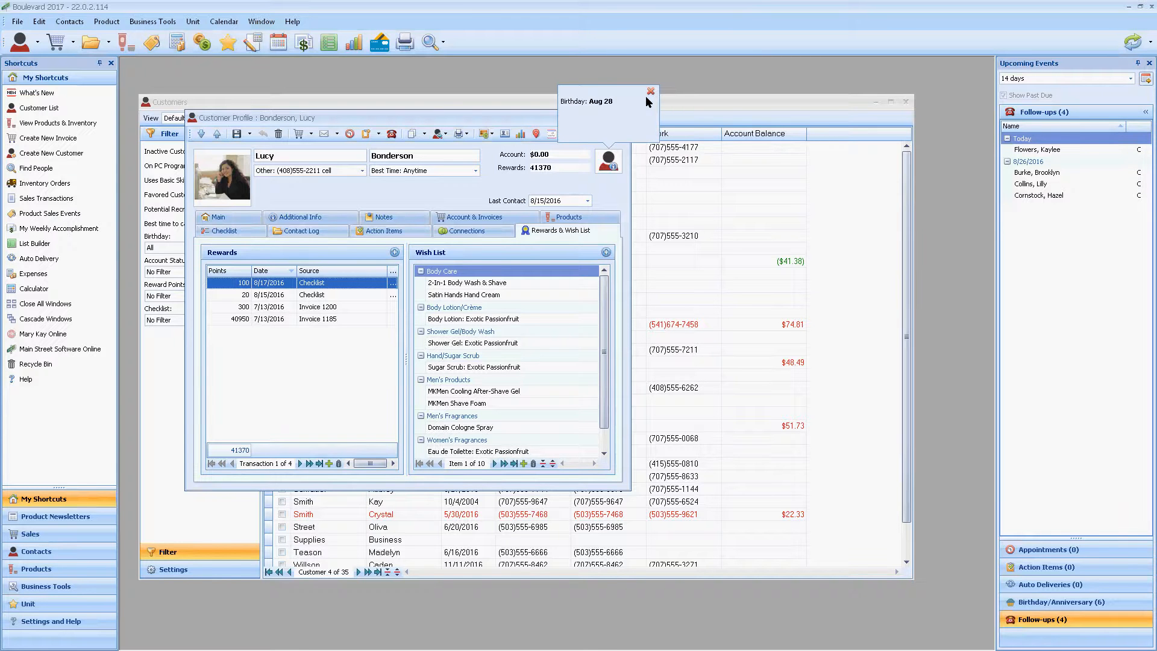
pyautogui.click(651, 91)
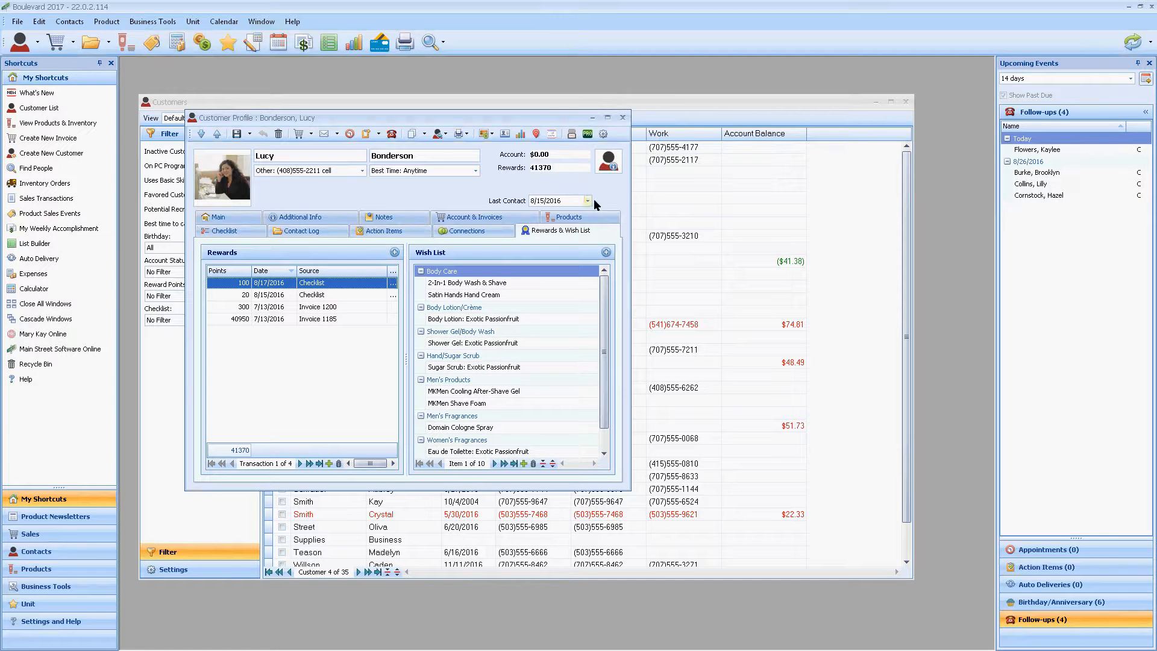
pyautogui.moveTo(604, 172)
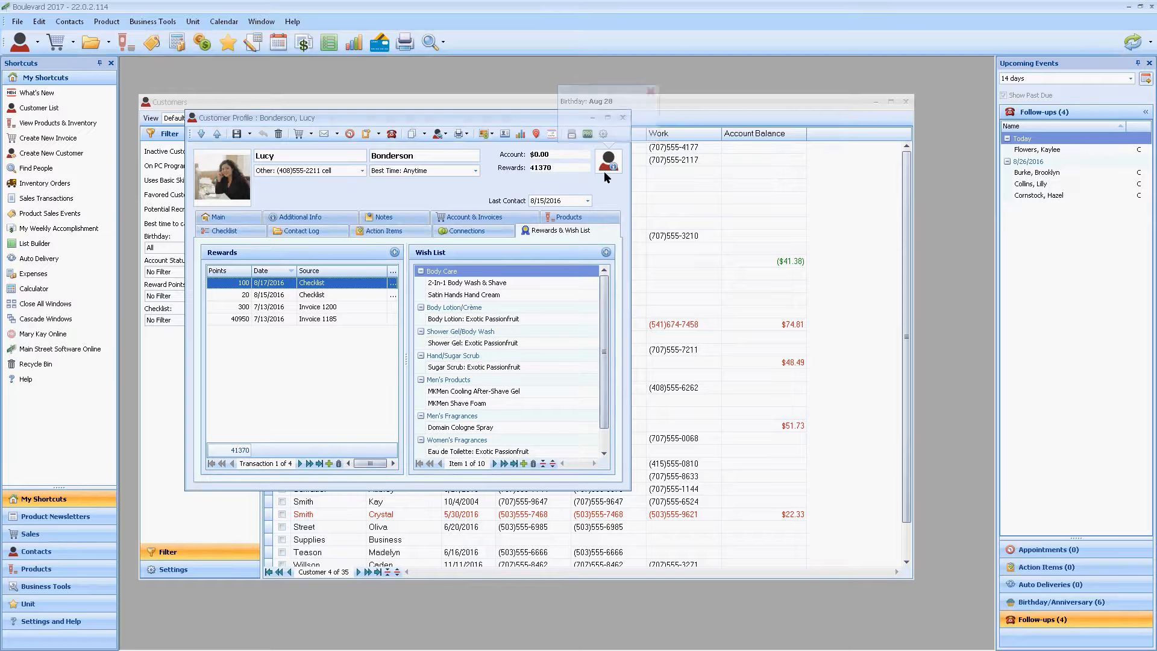
pyautogui.click(651, 93)
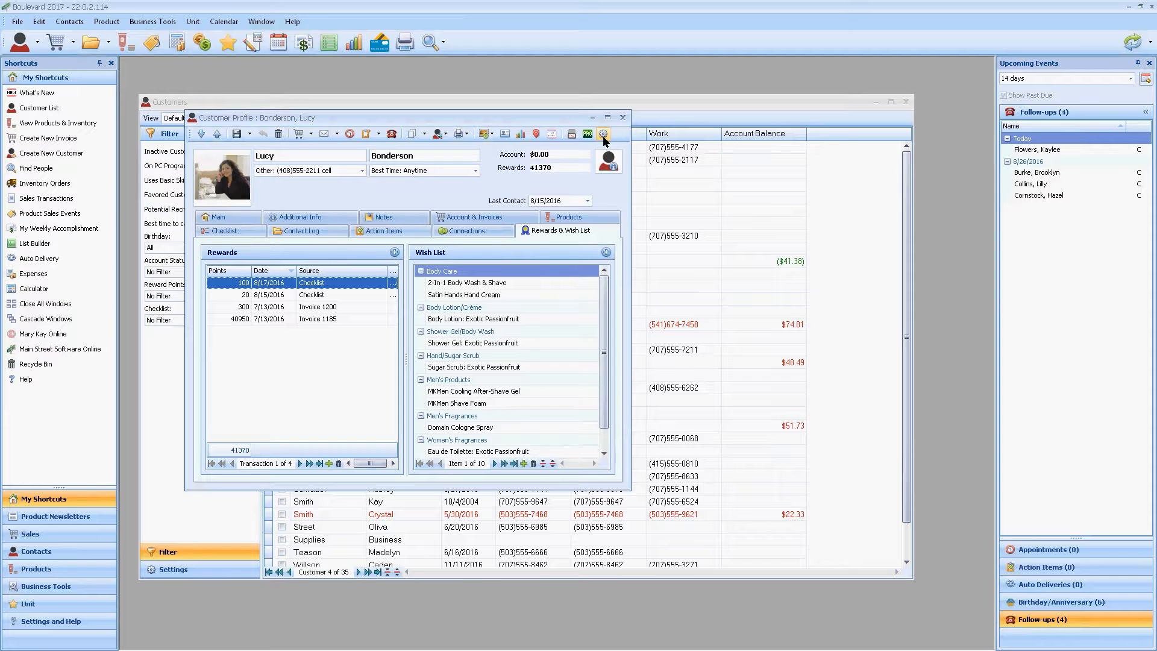
# Step: Examine the customer's profile settings without changes, and close the profile and the customer list
pyautogui.click(603, 136)
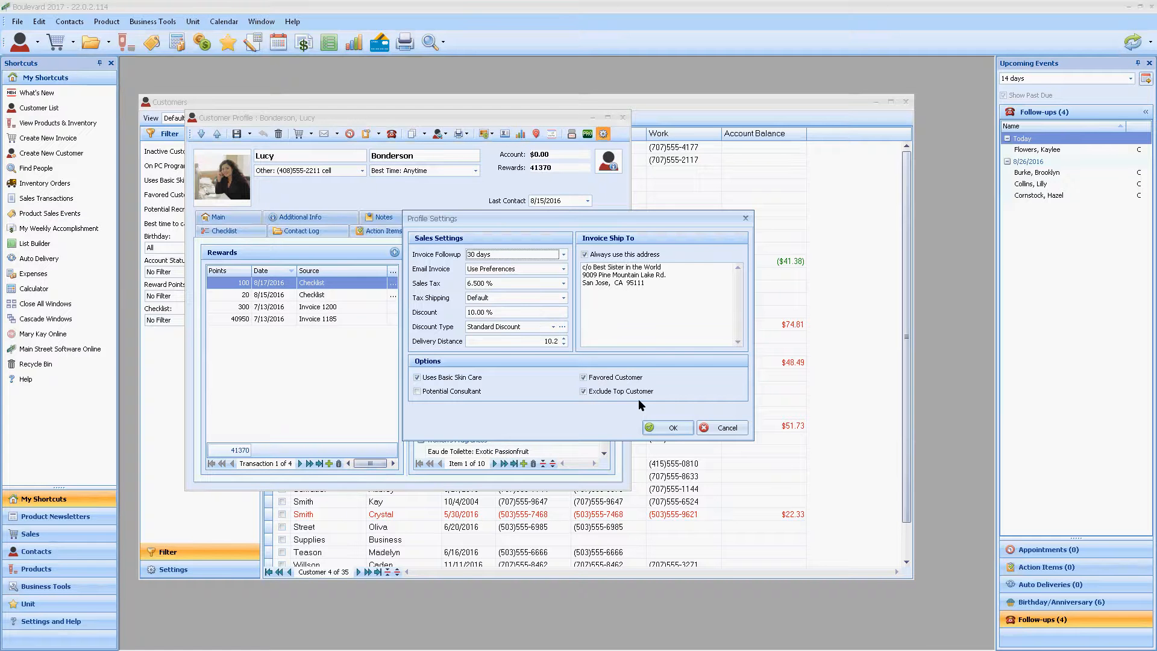
pyautogui.click(736, 429)
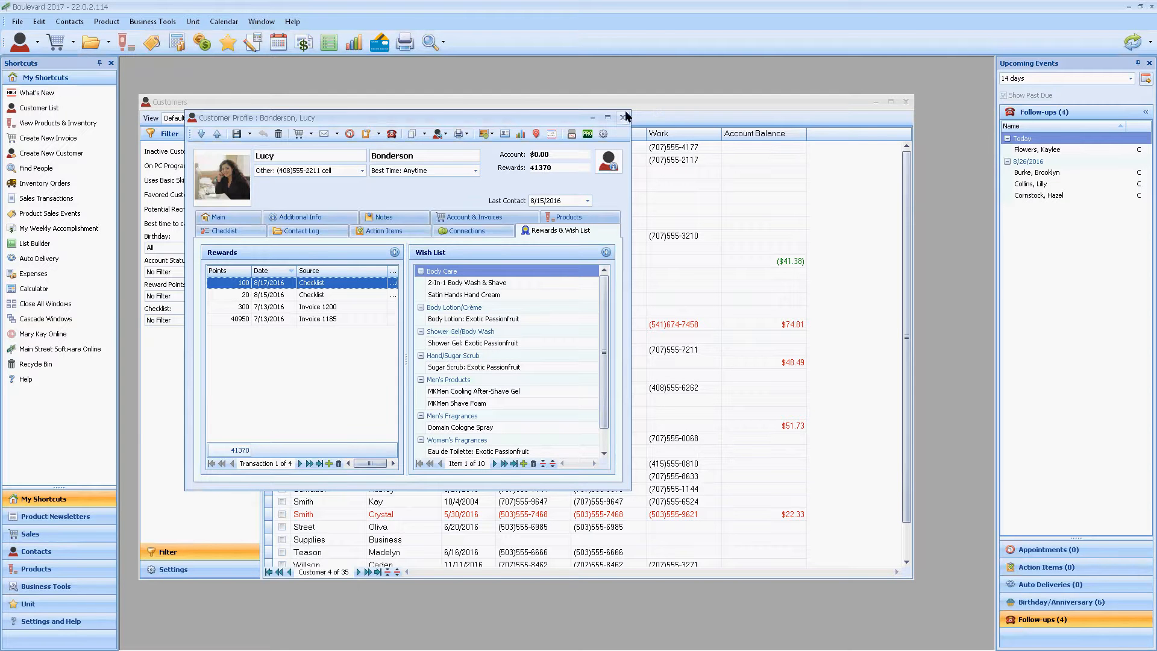
pyautogui.click(624, 119)
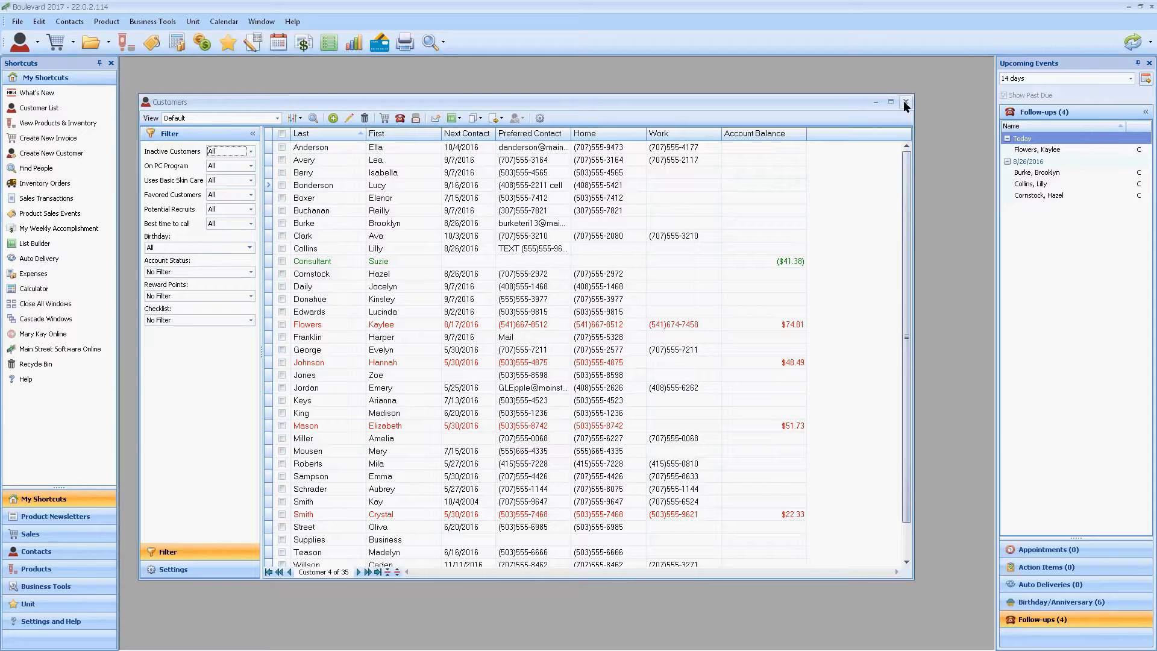
pyautogui.click(906, 101)
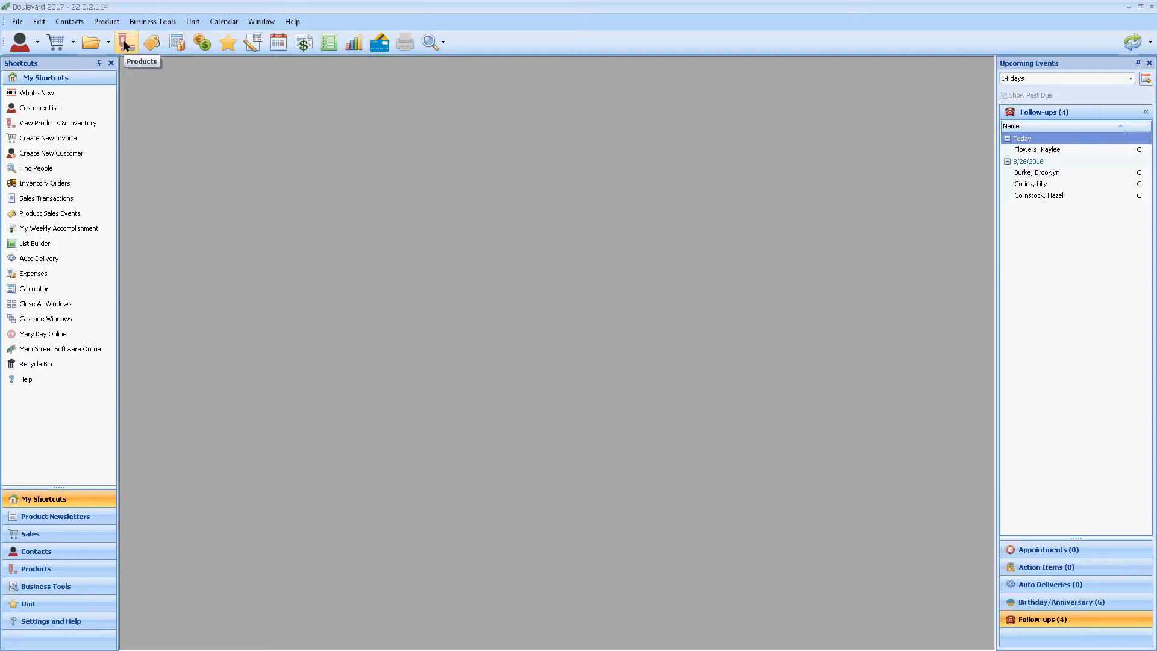
# Step: Search the products for "lip primer" and show the customer usage of the Age-Fighting Lip Primer under Closeout Items
pyautogui.click(126, 42)
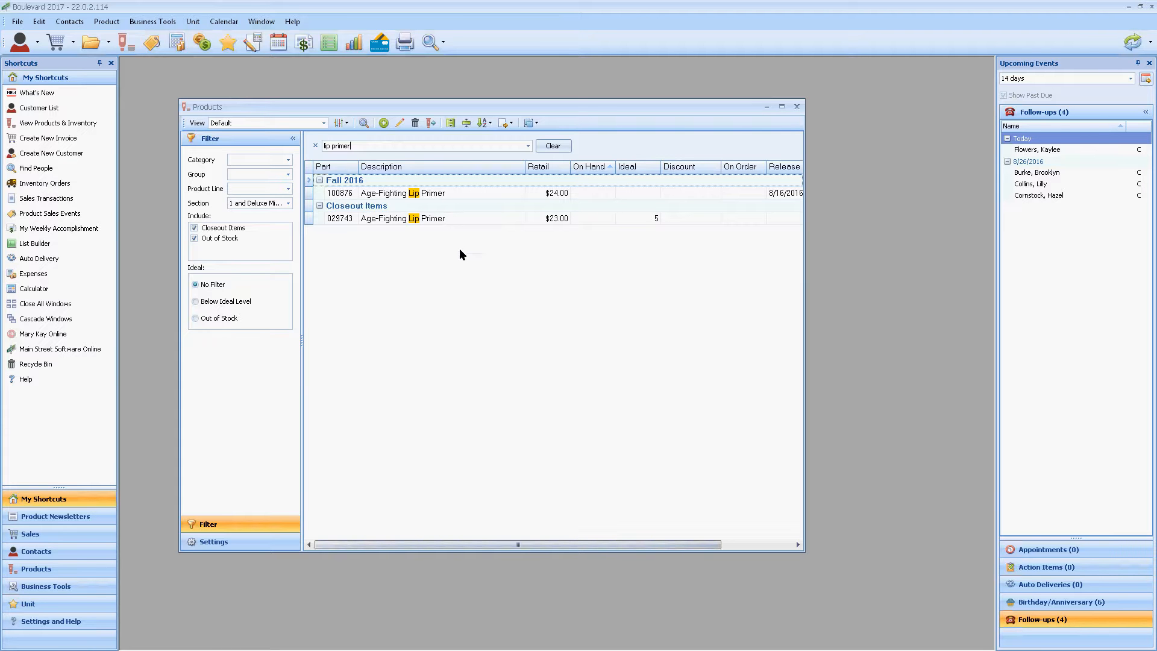
pyautogui.click(457, 218)
pyautogui.doubleClick(457, 219)
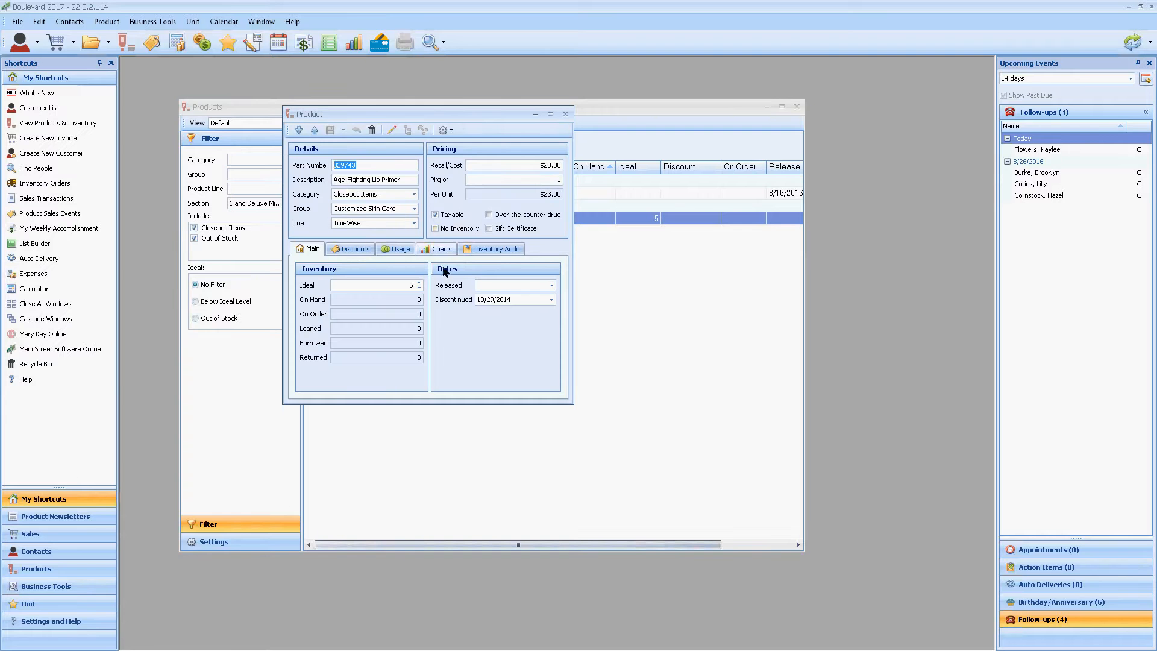
pyautogui.click(399, 249)
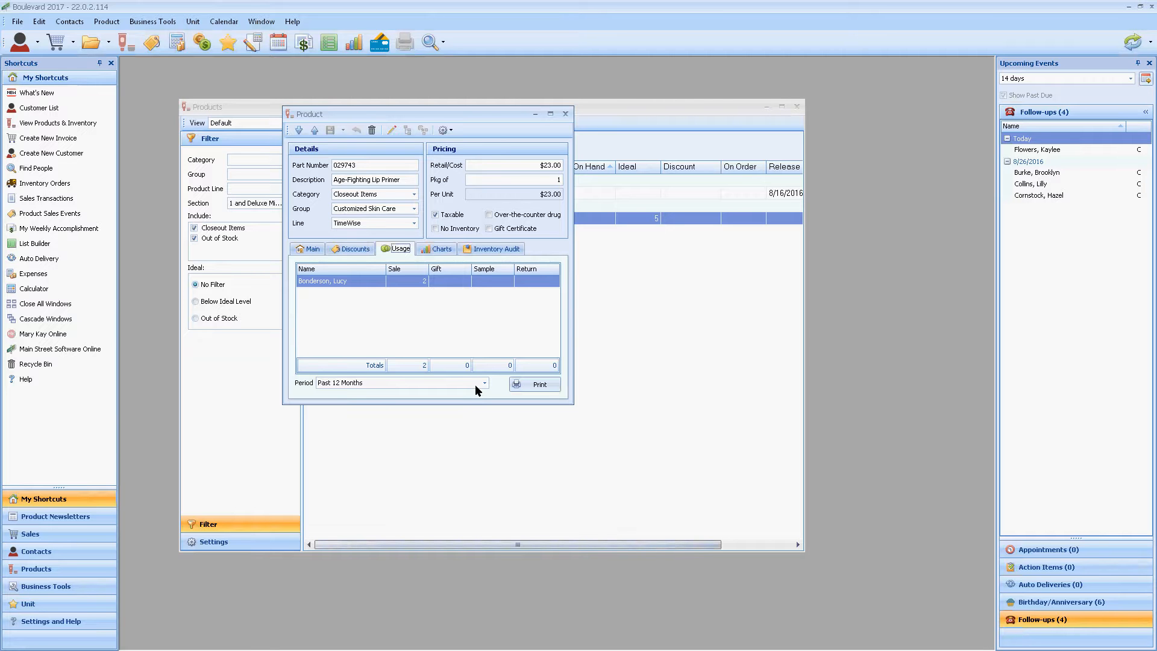
# Step: Set the product's usage period to a date range starting 1/1/2000
pyautogui.click(484, 383)
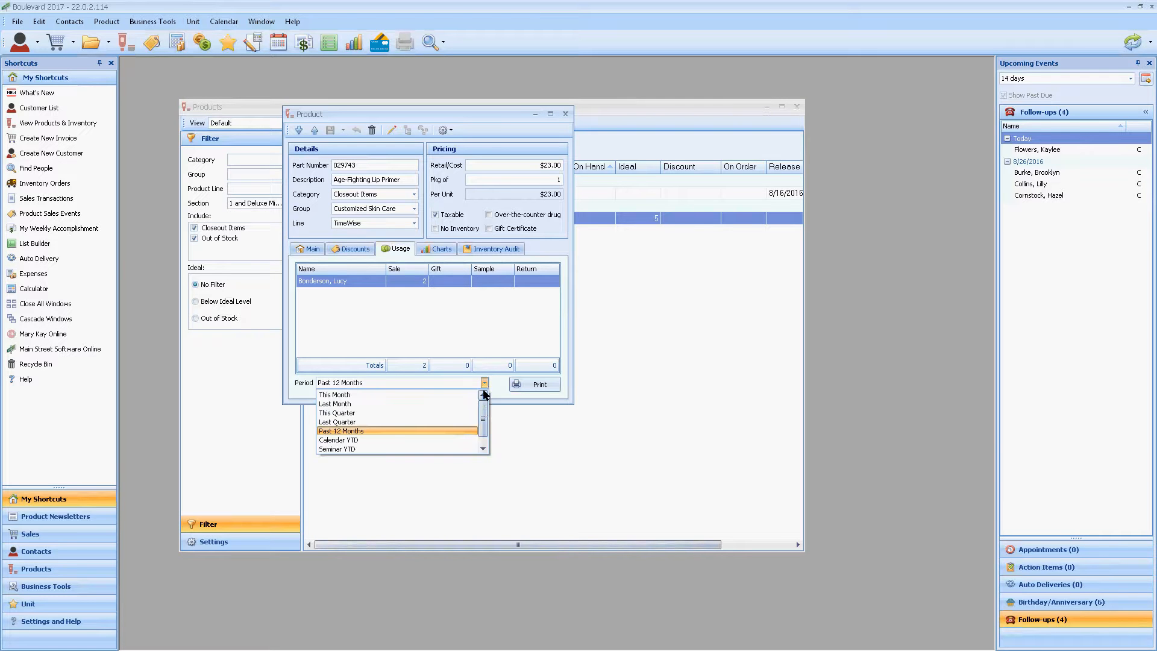
pyautogui.moveTo(482, 410); pyautogui.dragTo(485, 448)
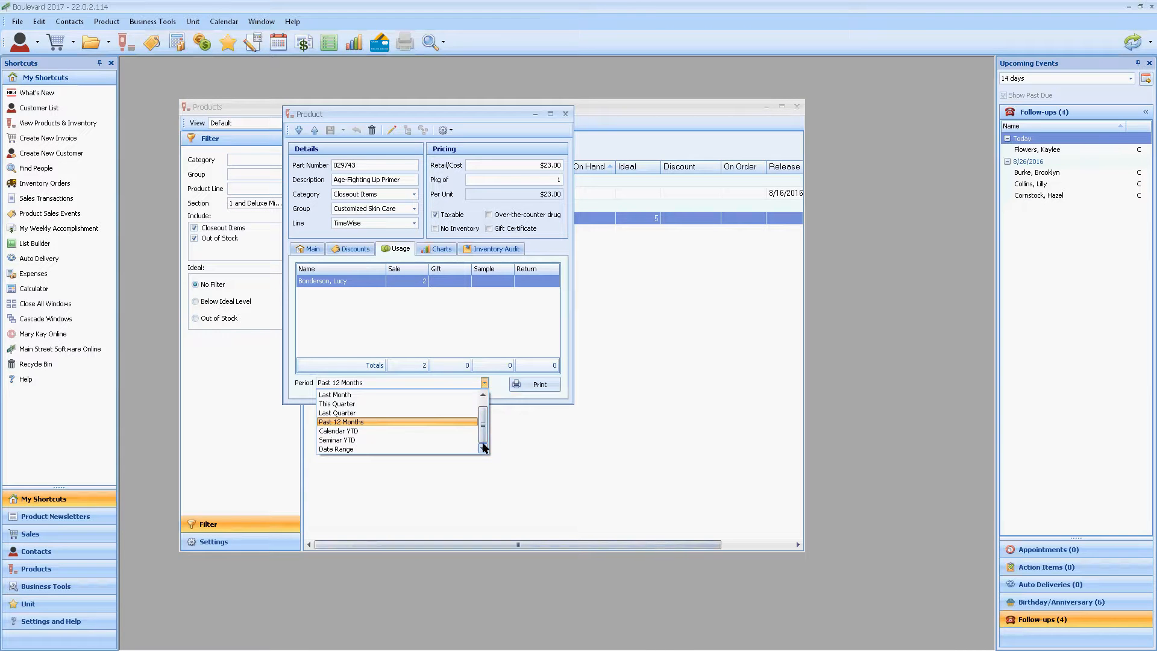
pyautogui.click(354, 450)
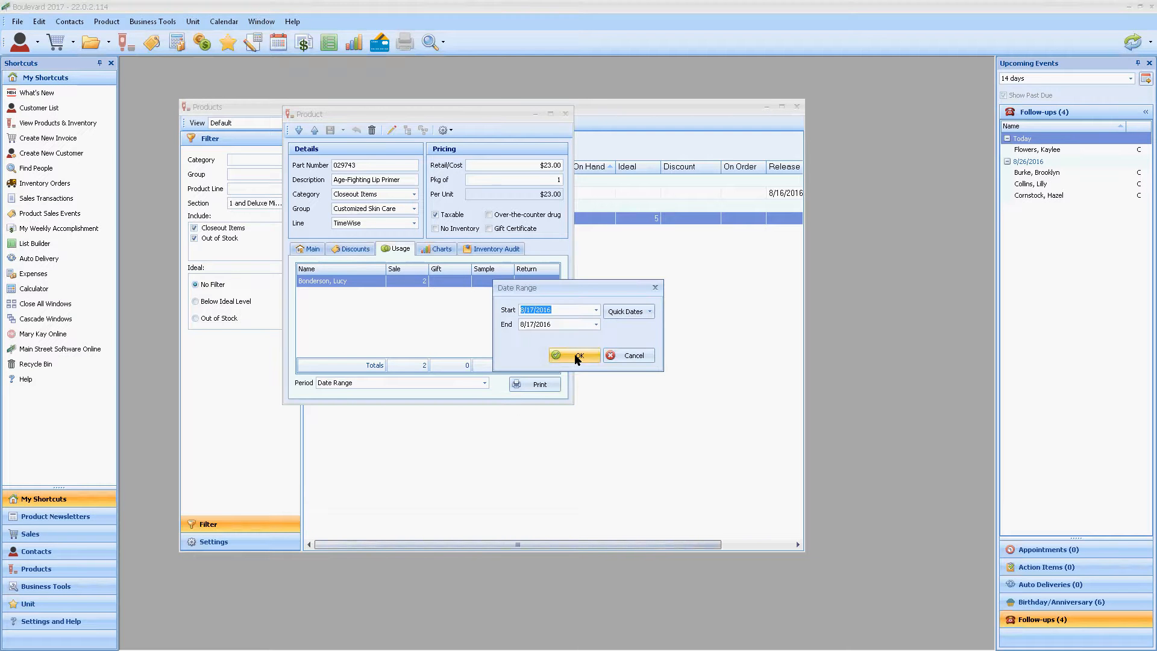
pyautogui.click(523, 311)
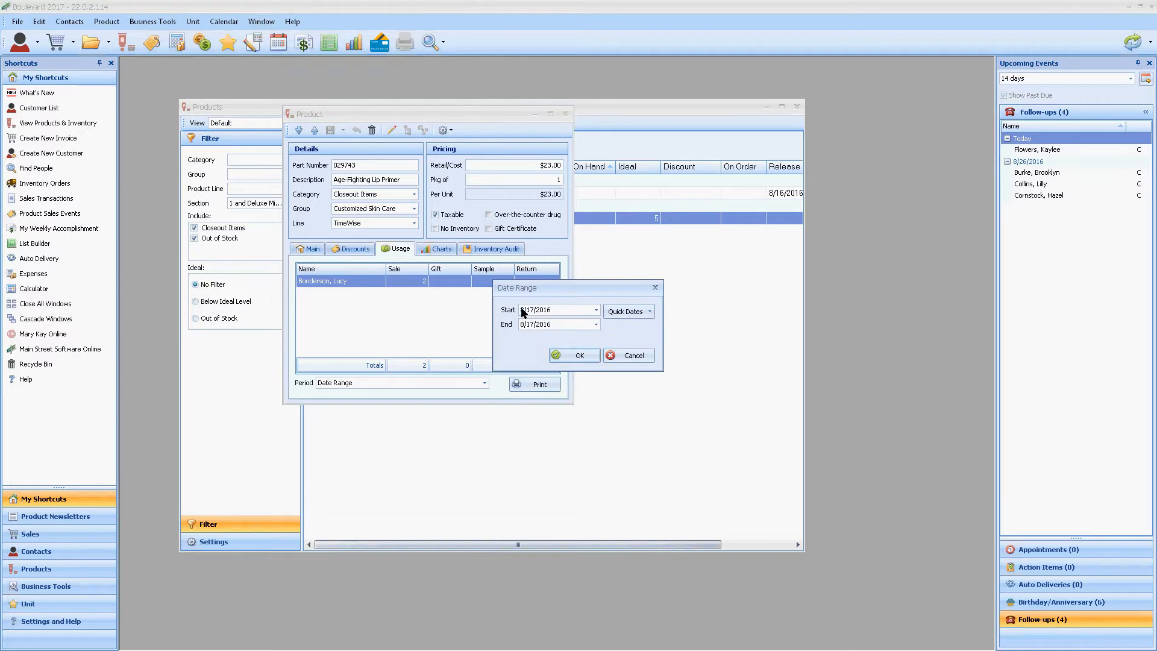
pyautogui.press('Right')
pyautogui.write('1')
pyautogui.press('Right')
pyautogui.write('2000')
pyautogui.click(575, 355)
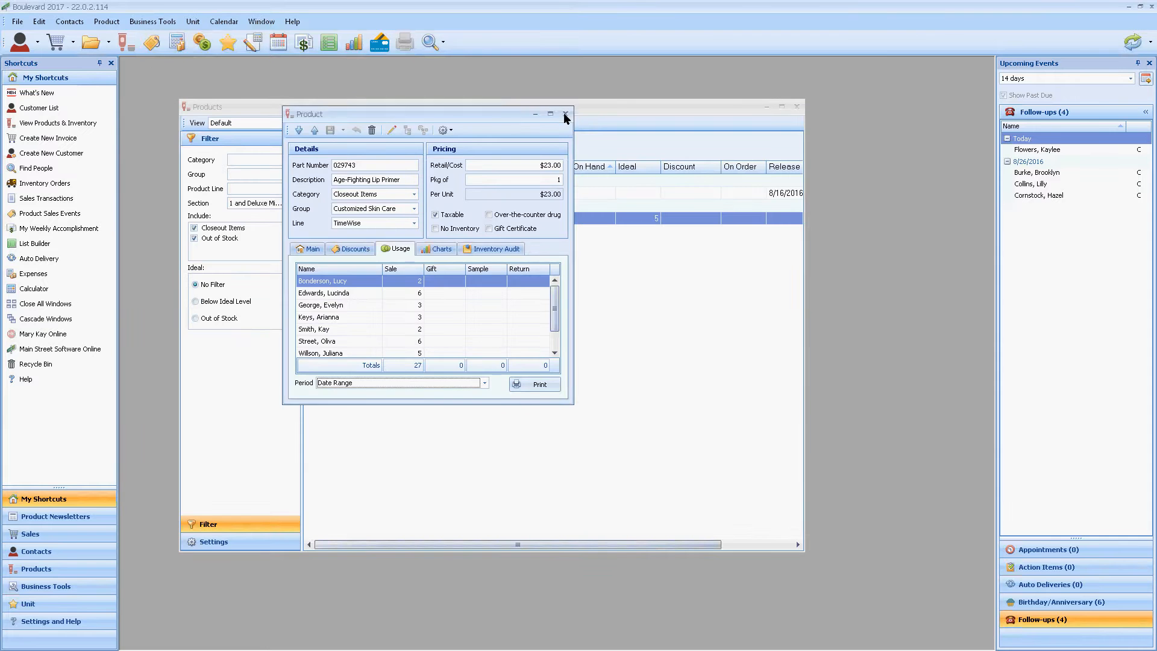
# Step: Close the lip primer product and the product list, and open the customer list
pyautogui.click(564, 114)
pyautogui.click(797, 106)
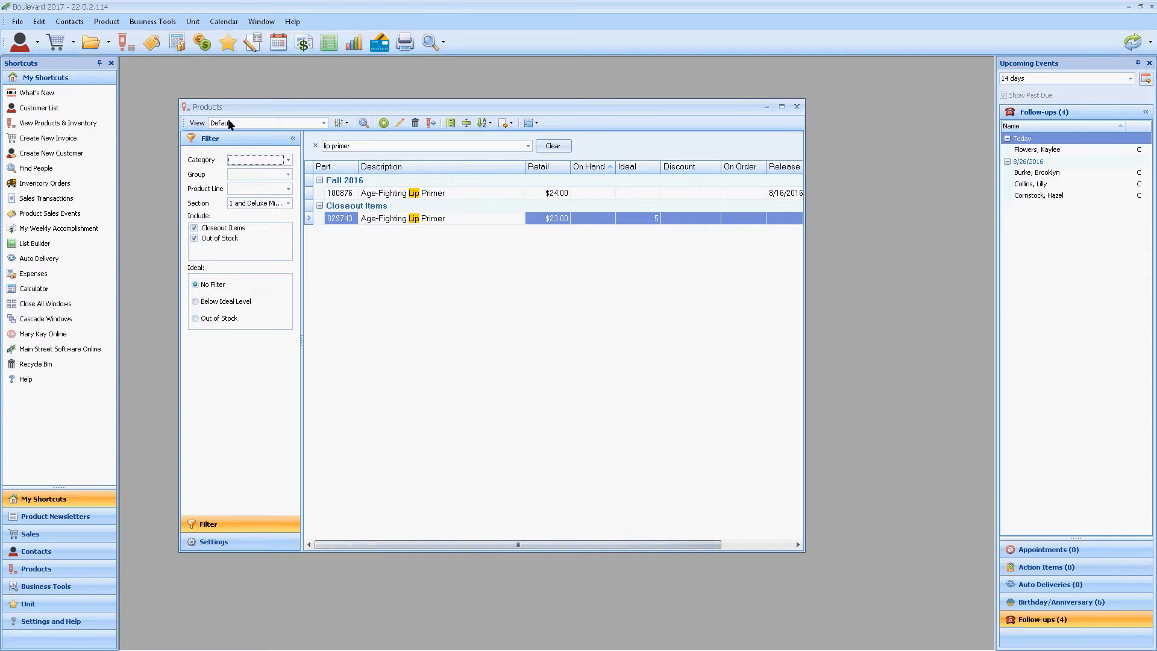
pyautogui.click(21, 46)
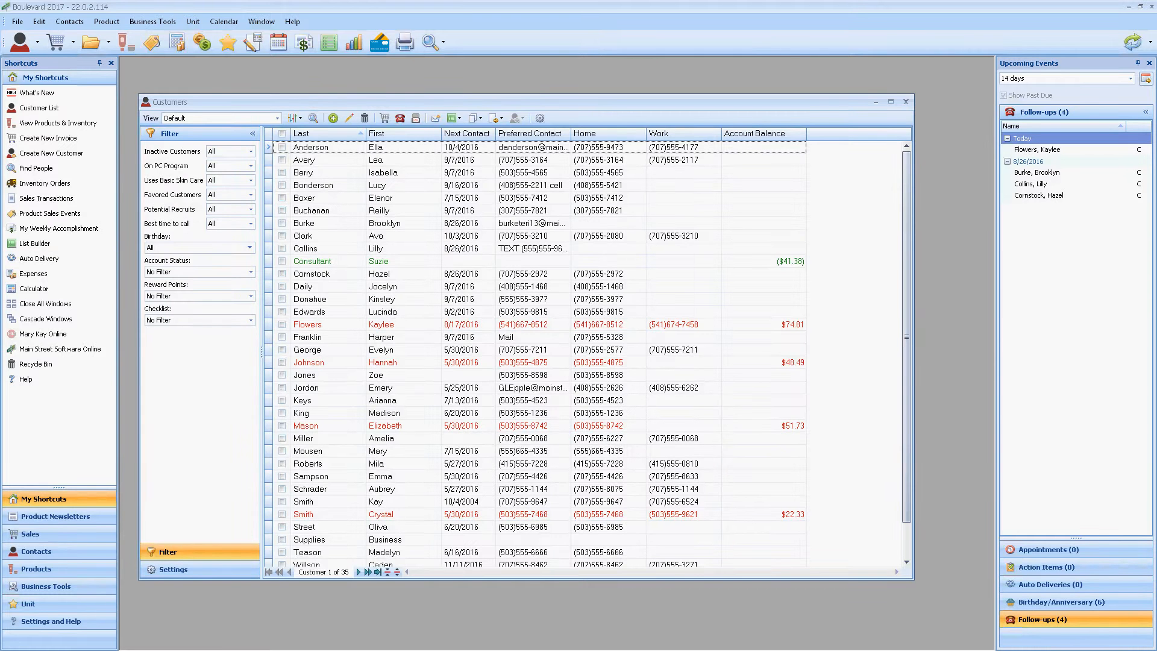
# Step: Place LipPrimerUsage.pdf beside the customer list, check off the first two customers named in it, and close the list
pyautogui.click(1023, 186)
pyautogui.moveTo(1020, 181); pyautogui.dragTo(1033, 177)
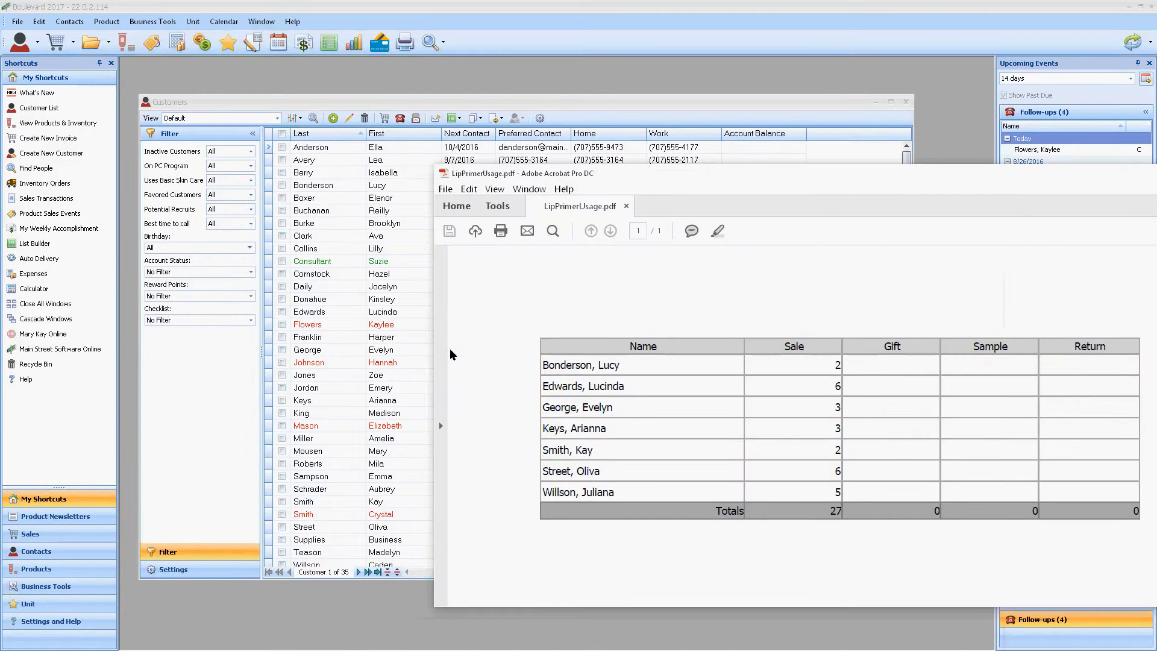
pyautogui.click(283, 186)
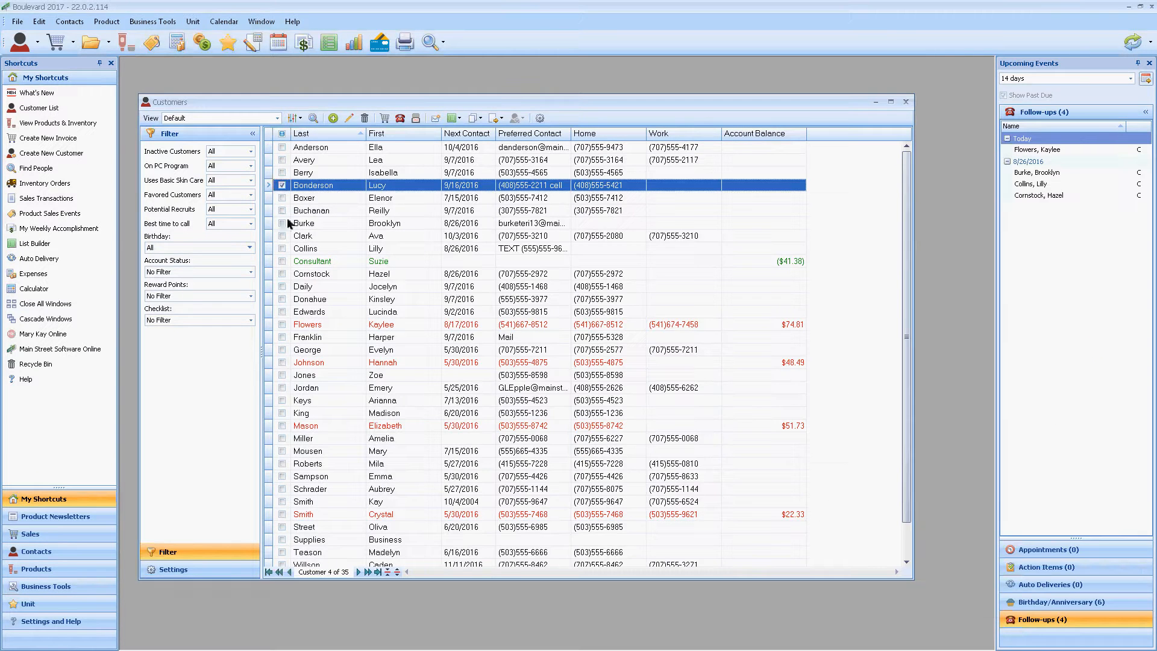
pyautogui.click(282, 312)
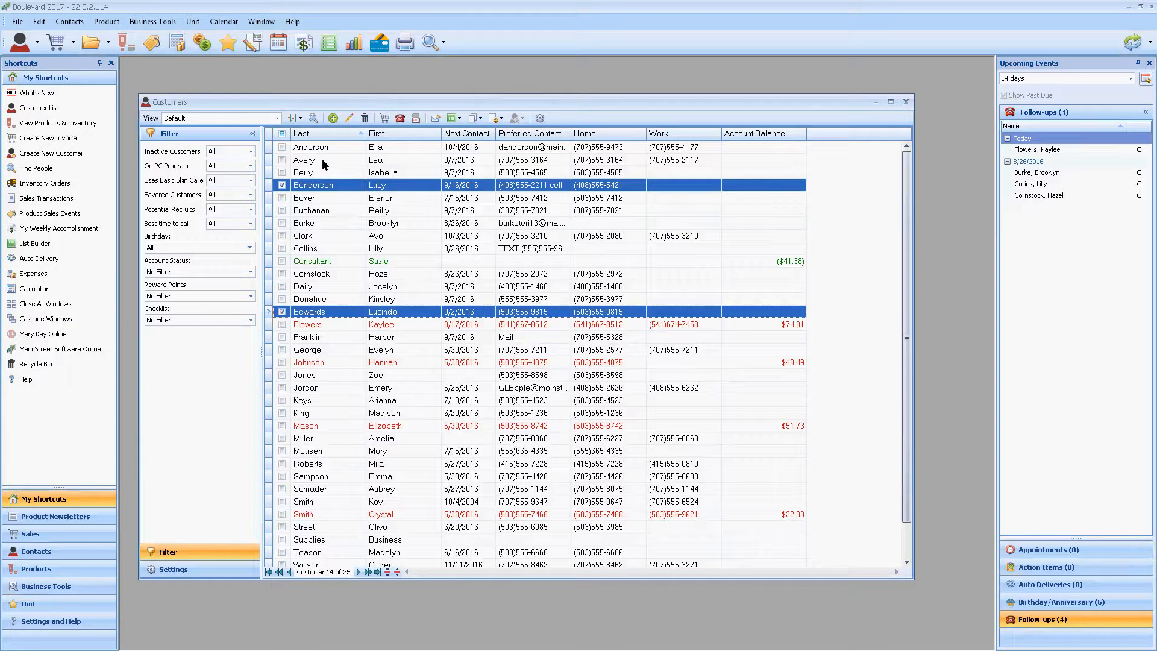
pyautogui.click(906, 101)
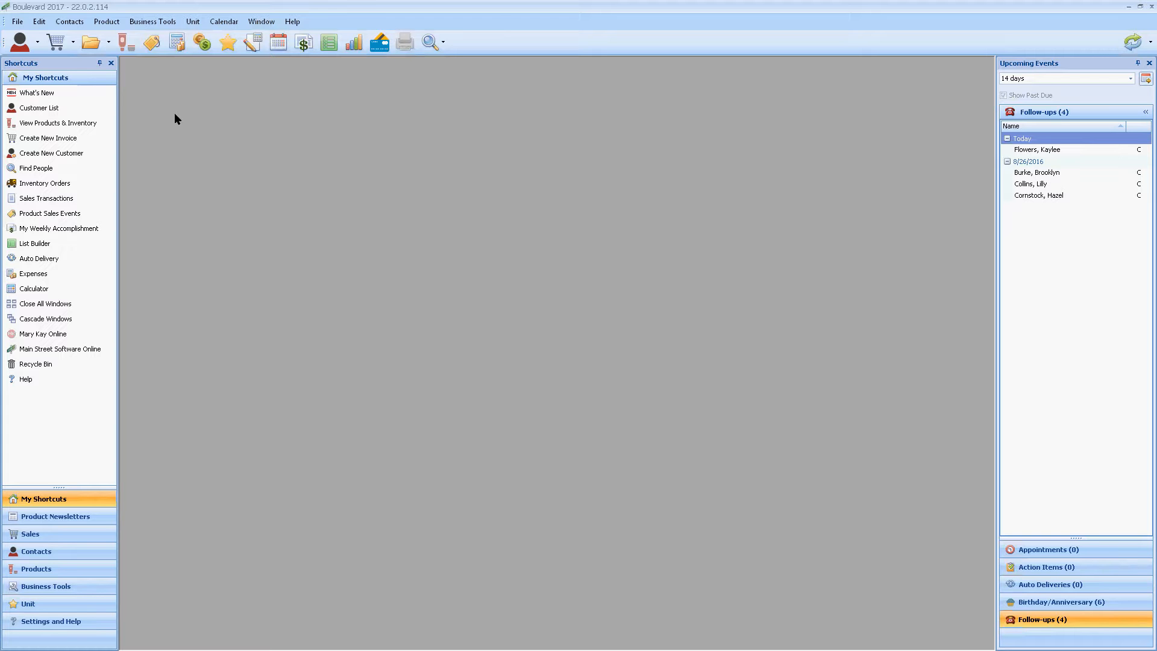
# Step: Open the product list and switch it to the Usage by Customer view
pyautogui.click(80, 125)
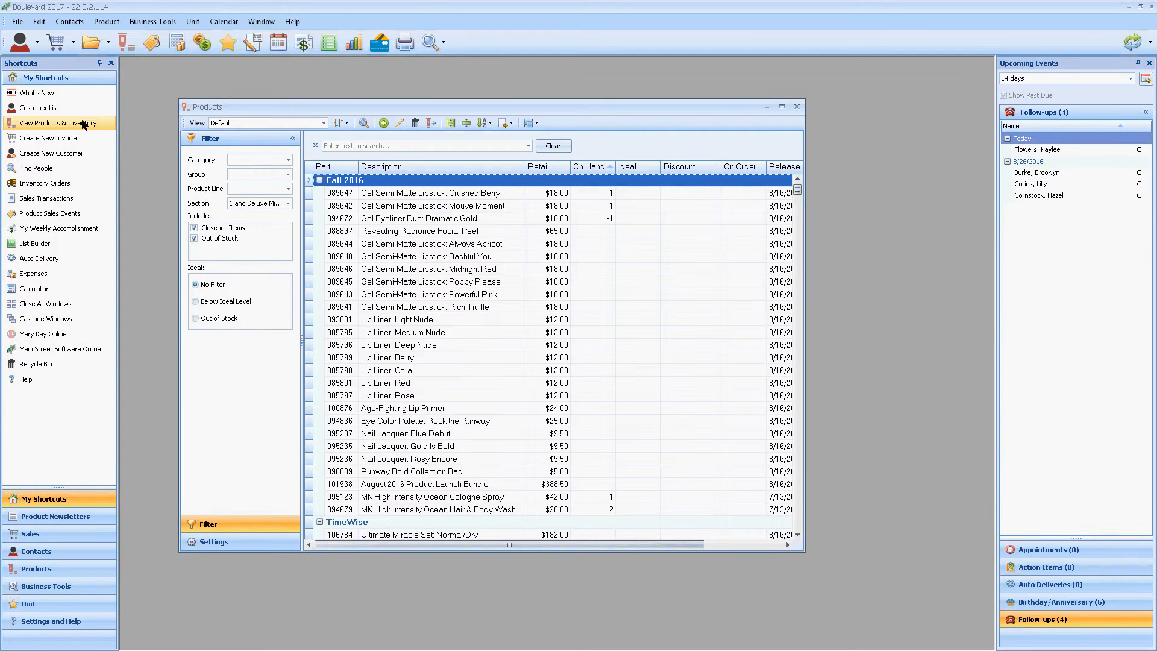
pyautogui.click(323, 123)
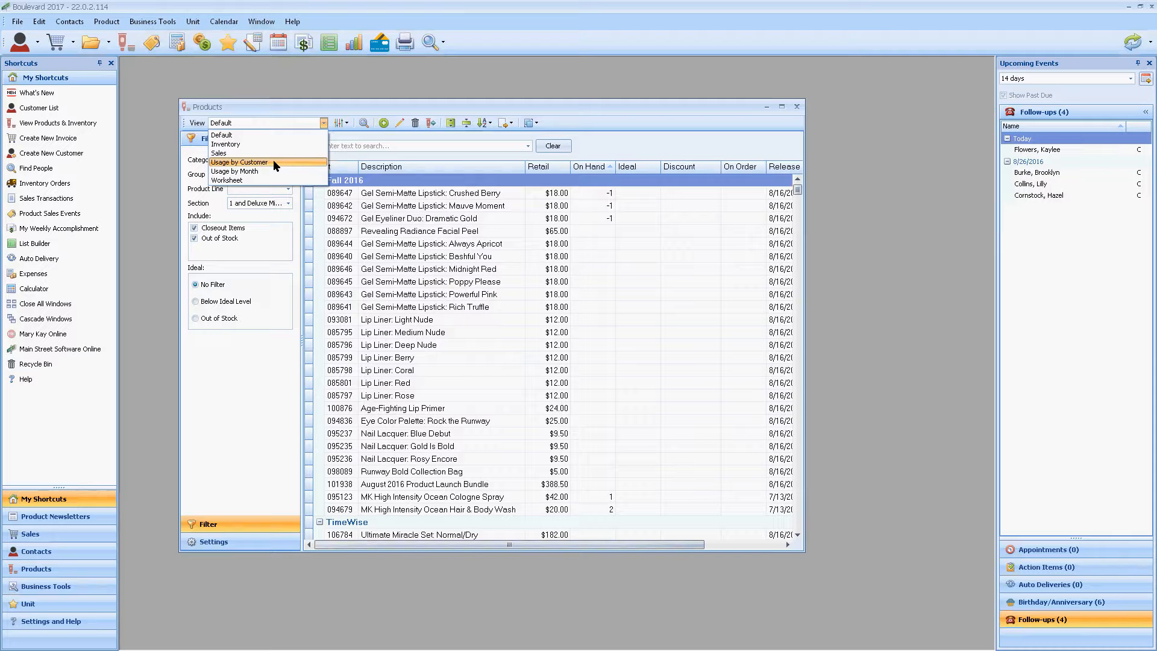
pyautogui.click(273, 161)
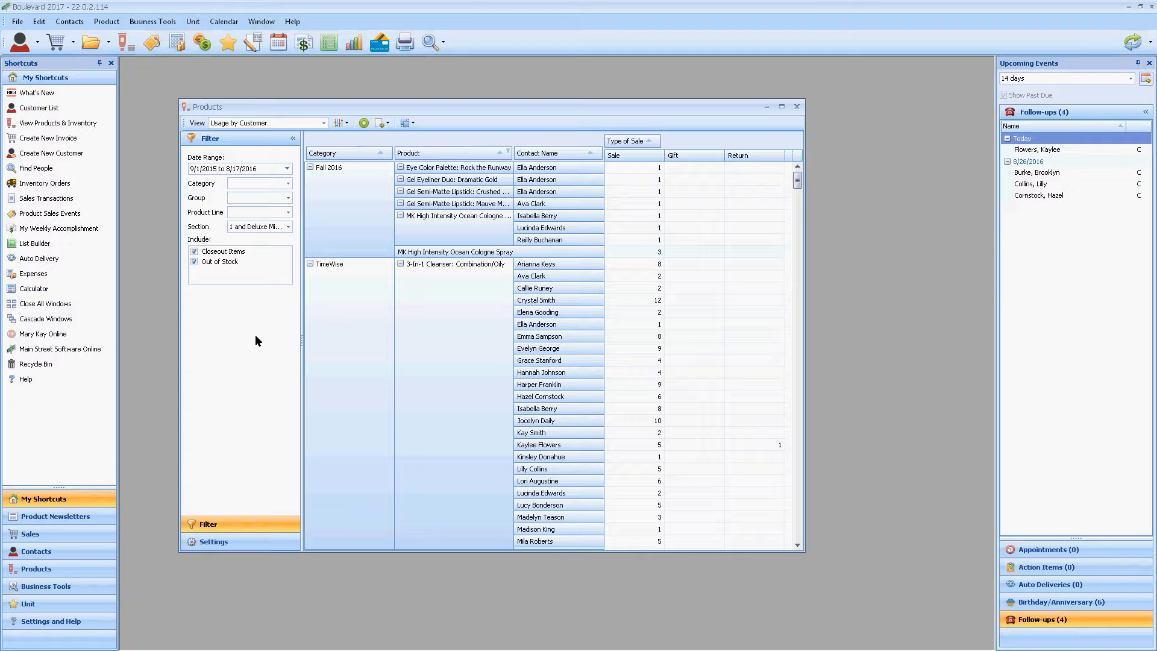
# Step: Filter the product usage to all dates and the category Section 1 Last Chance
pyautogui.click(287, 169)
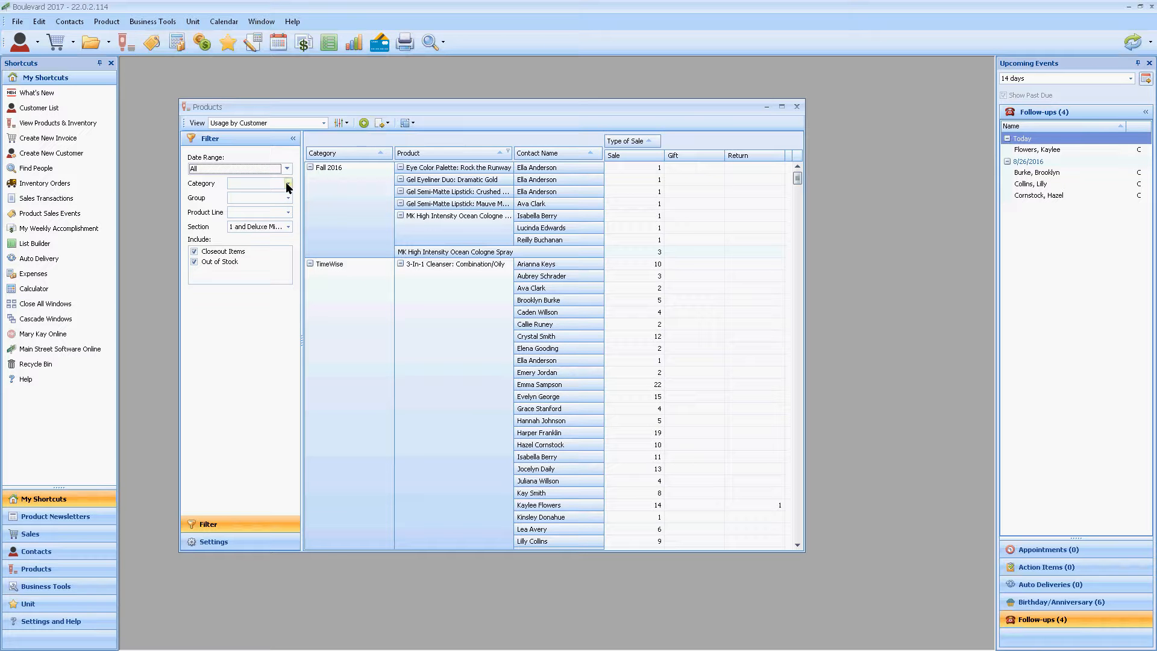
pyautogui.click(287, 184)
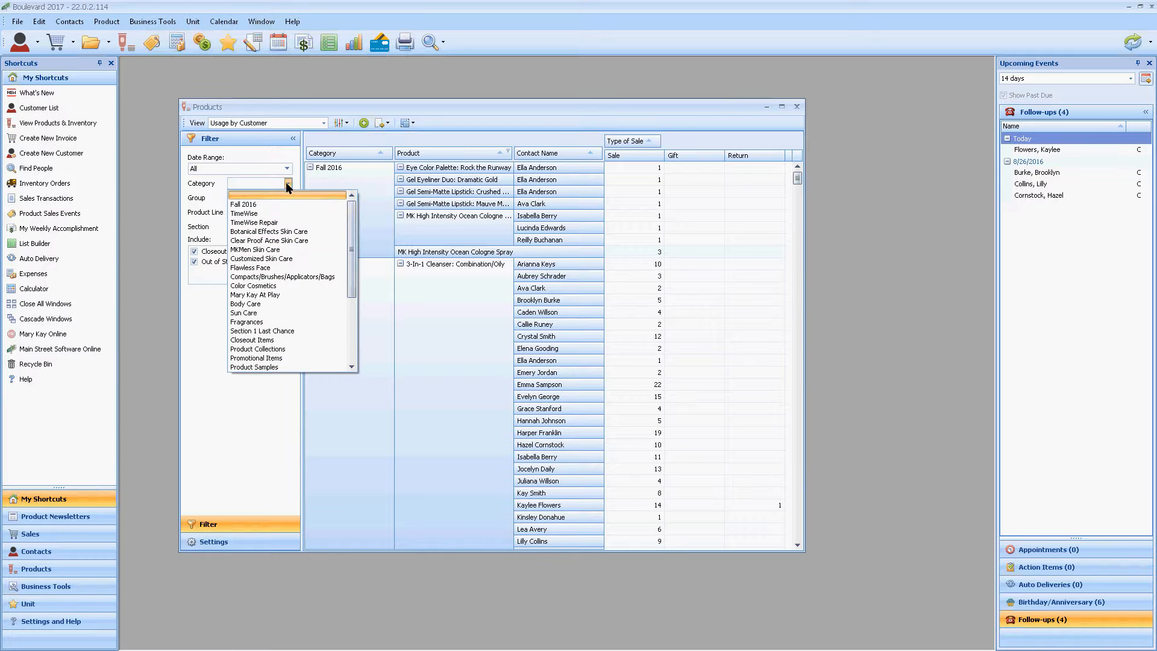
pyautogui.click(283, 331)
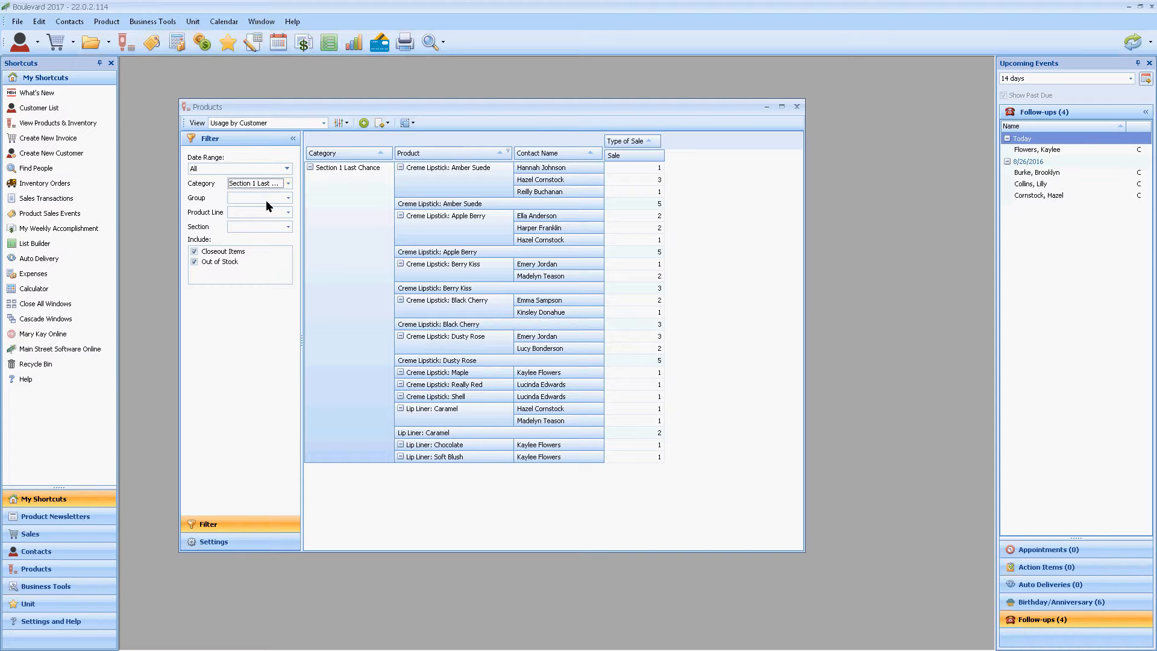
pyautogui.click(289, 199)
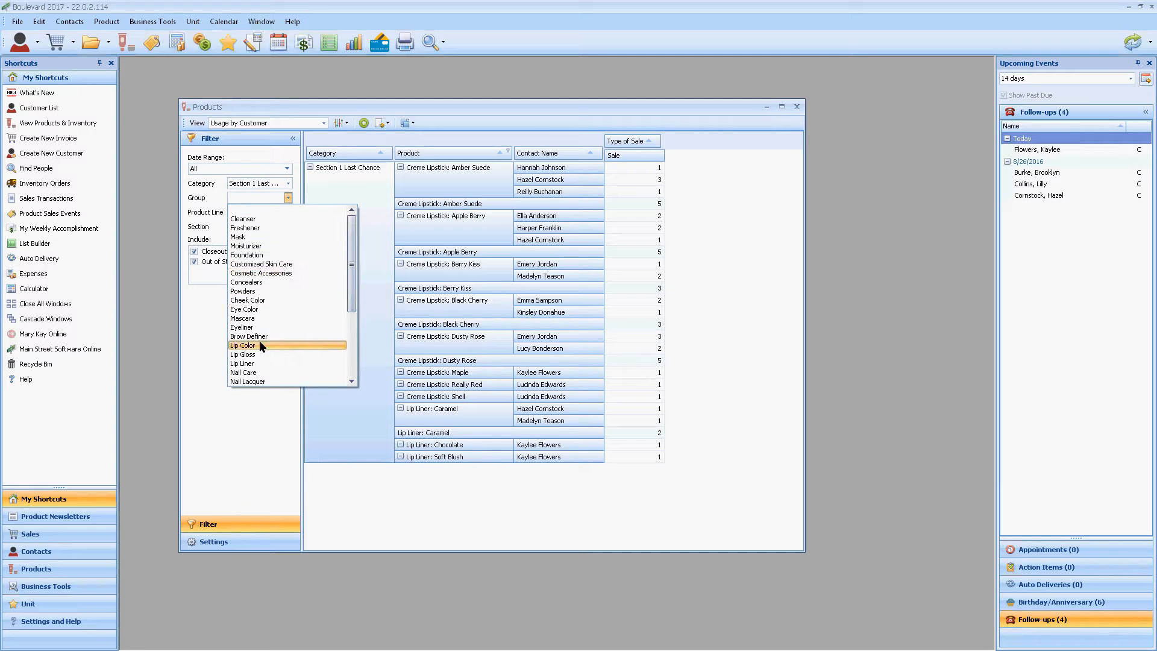
pyautogui.click(297, 189)
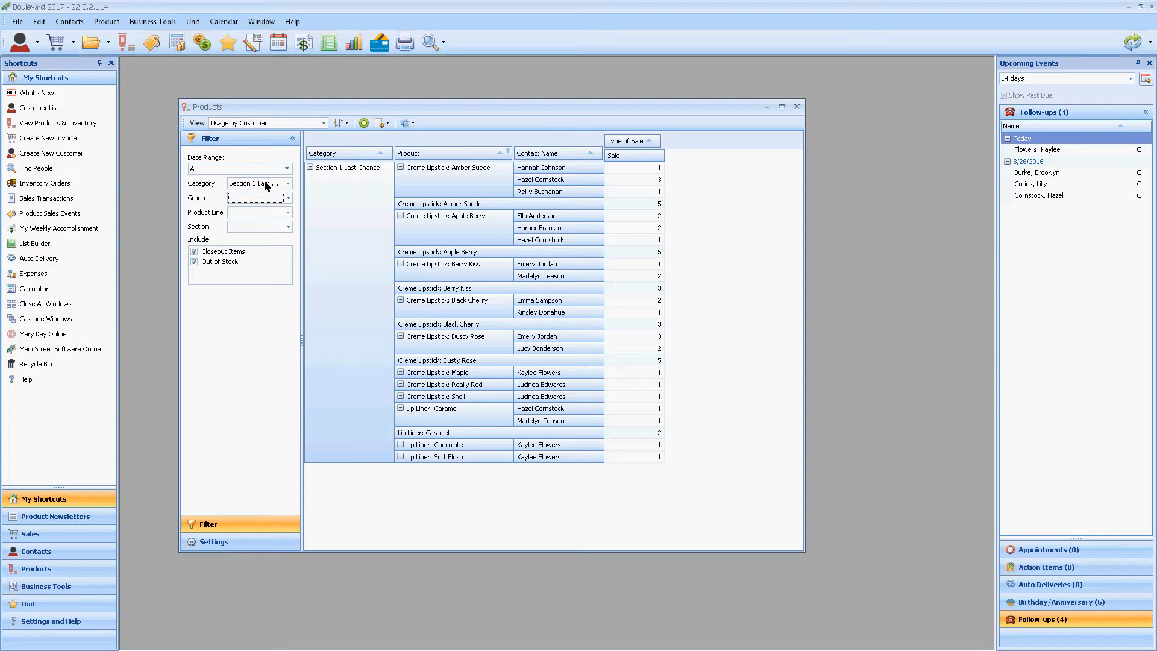
# Step: Include Even Complexion Mask, Rose Gold Compact Mini and Sun Care After-Sun Replenishing Gel in the Product column's filter
pyautogui.click(508, 152)
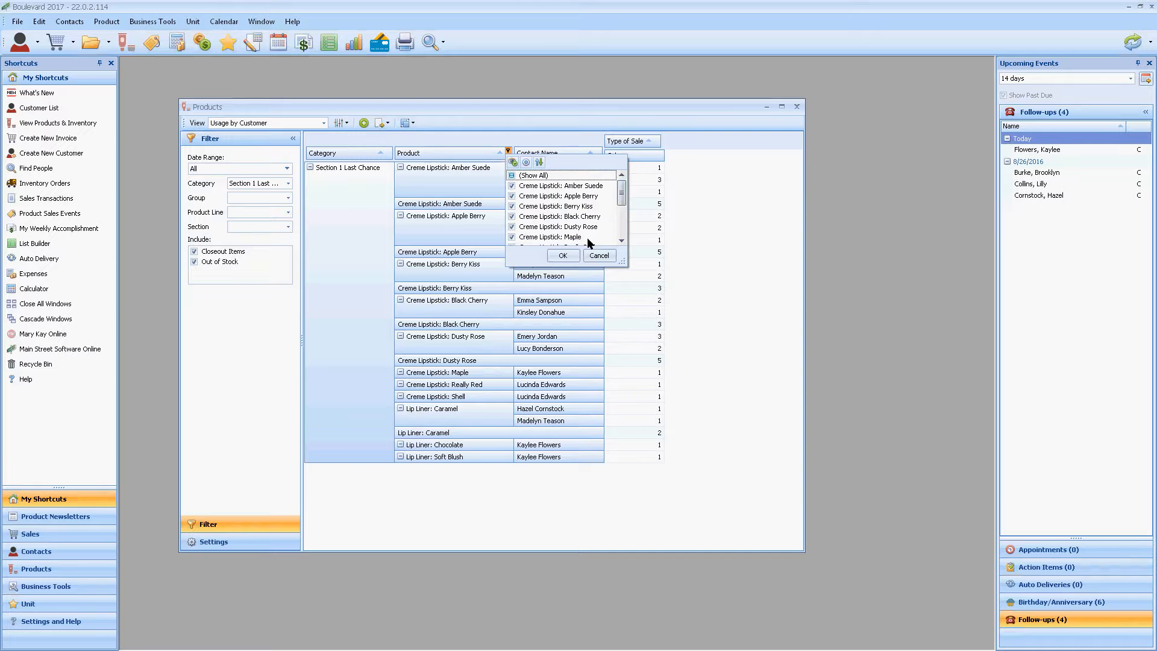
pyautogui.moveTo(624, 260); pyautogui.dragTo(708, 440)
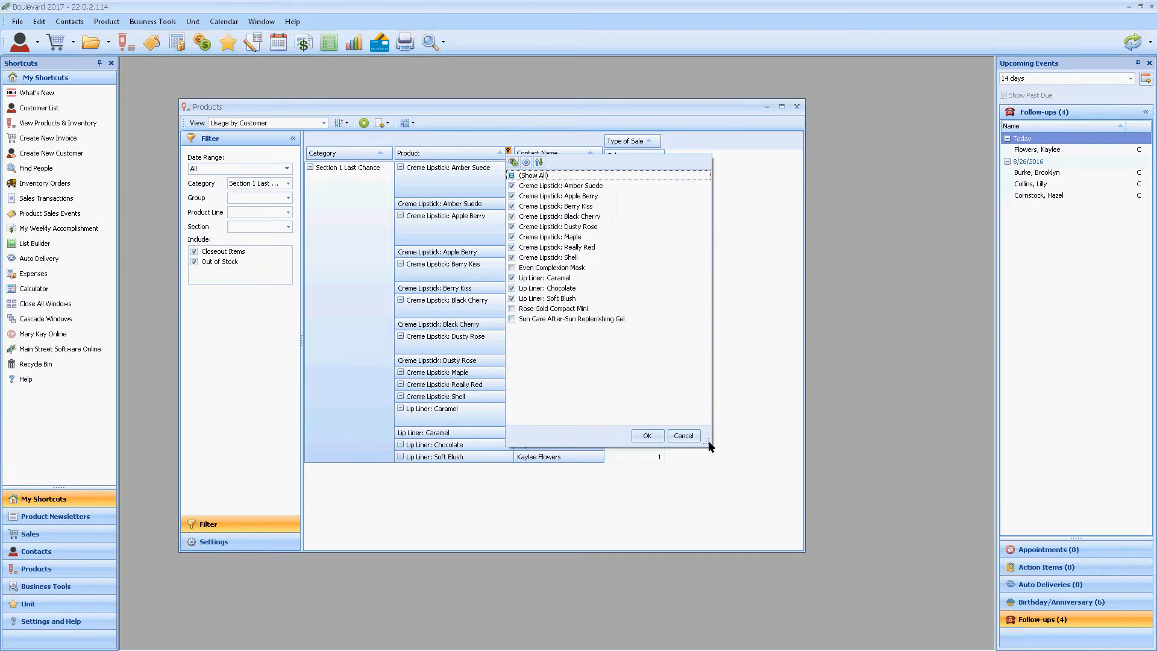
pyautogui.click(513, 309)
pyautogui.click(513, 268)
pyautogui.click(644, 437)
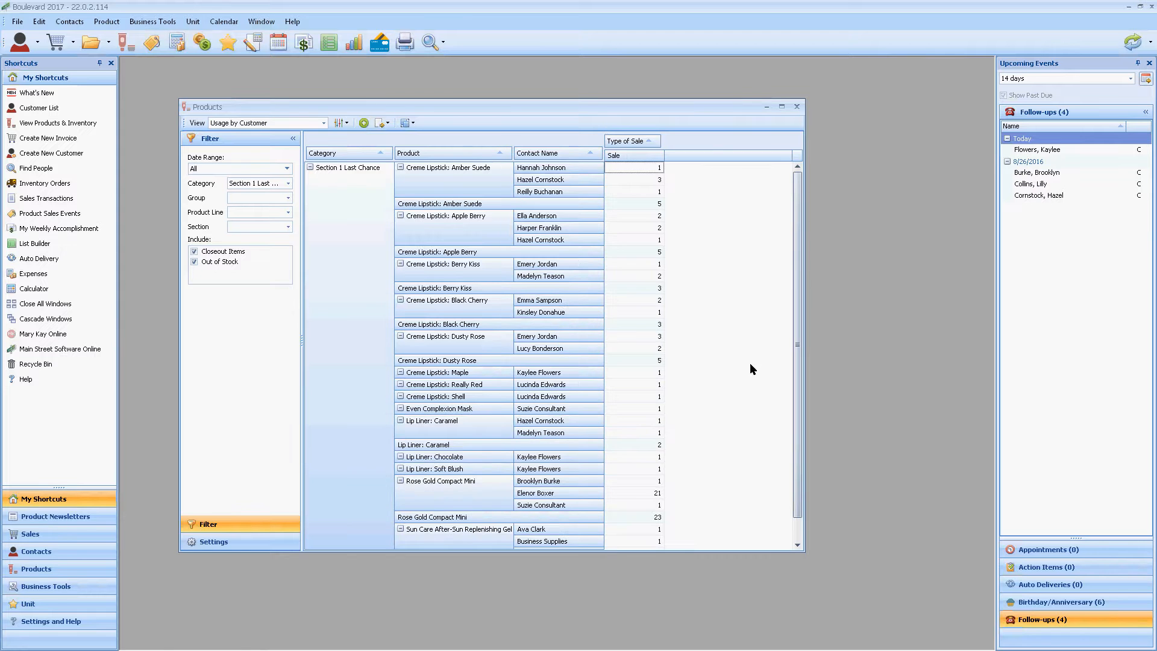
# Step: Look through the filtered usage list and open its print preview
pyautogui.moveTo(800, 265); pyautogui.dragTo(770, 363)
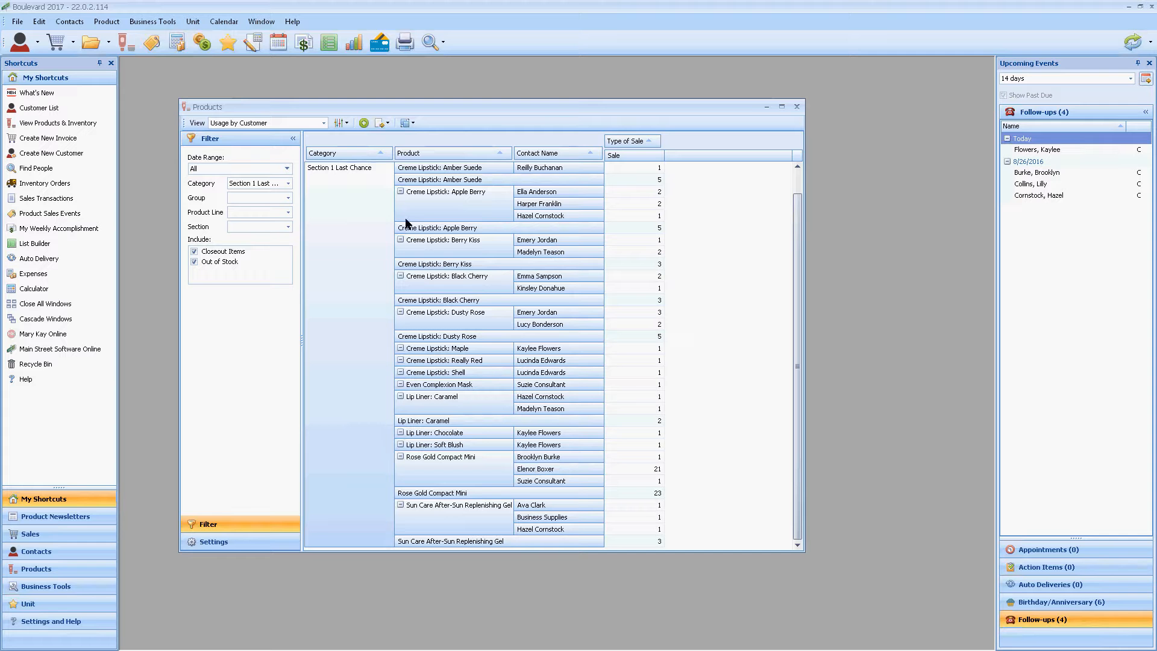
pyautogui.click(380, 122)
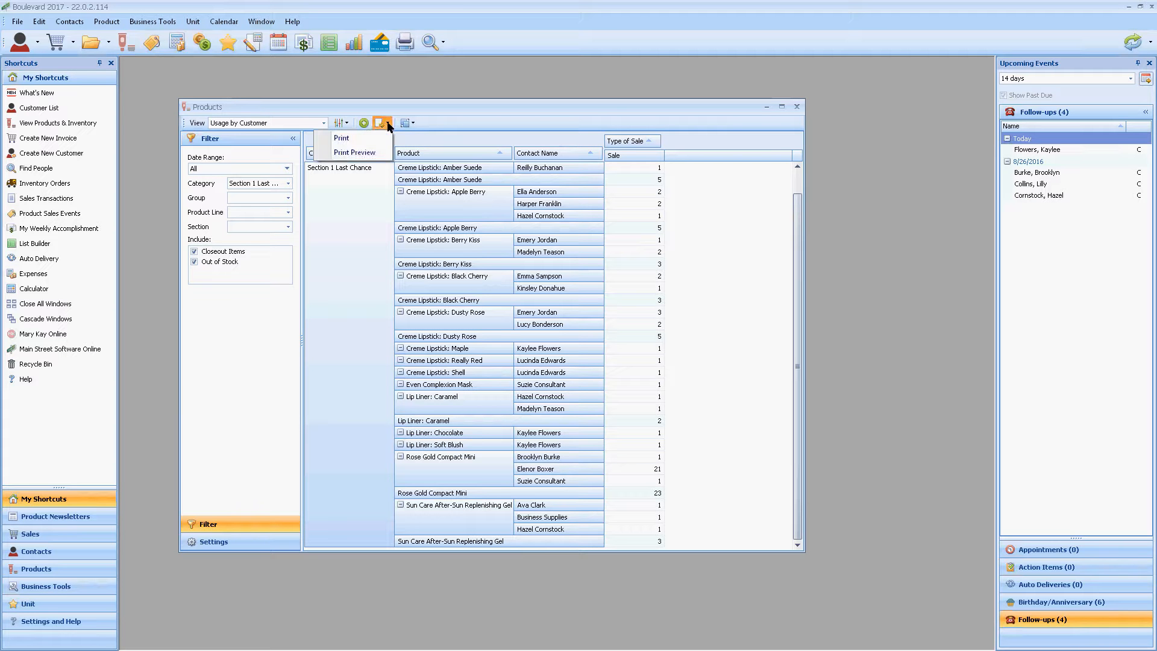
pyautogui.click(370, 152)
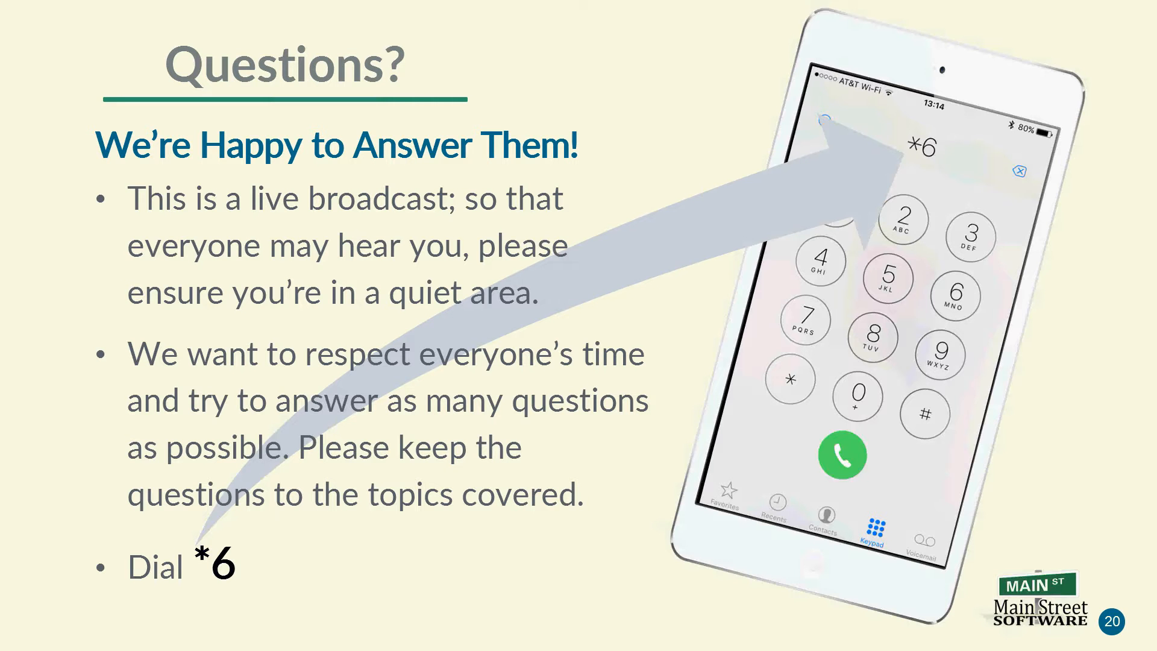
# Step: Return to Boulevard, close the product list, and open the third customer's profile from the customer list
pyautogui.hotkey('alt', 'Tab')
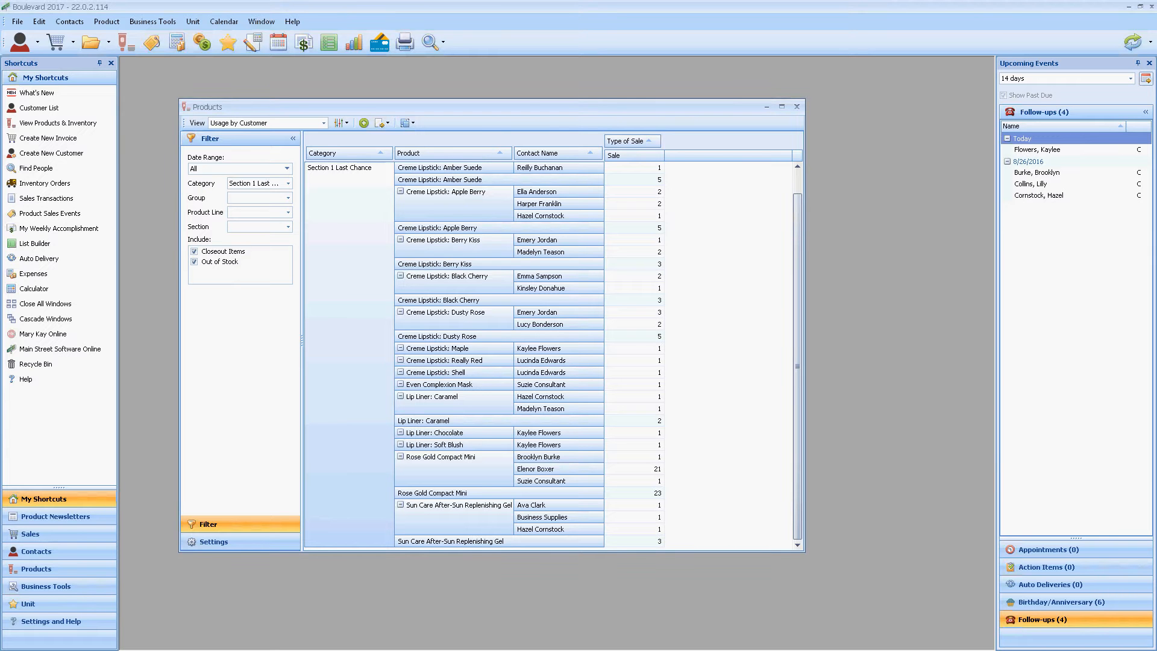
pyautogui.click(797, 107)
pyautogui.click(773, 103)
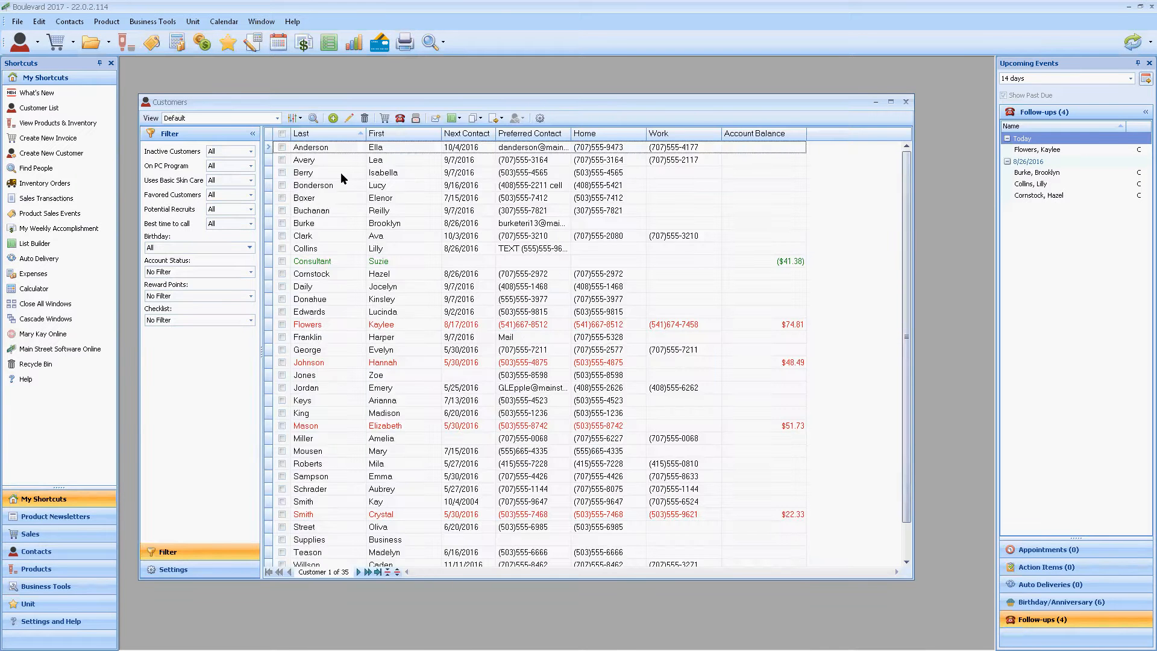
pyautogui.click(341, 173)
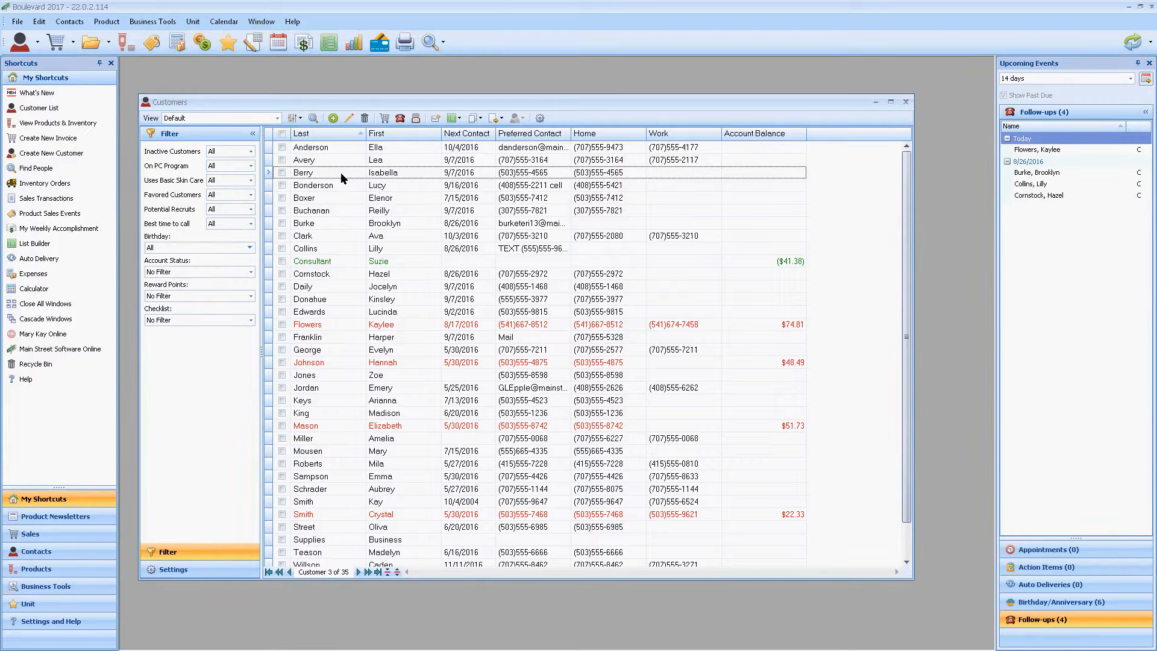
pyautogui.doubleClick(342, 173)
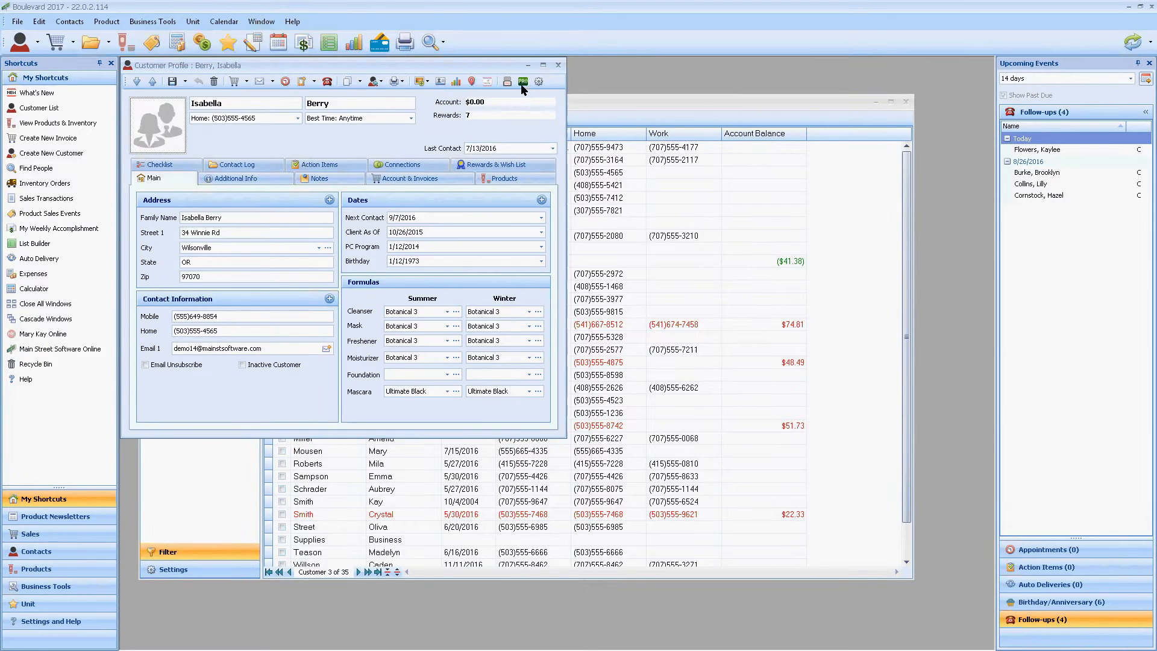
# Step: View the form for adding a card to the customer's ProPay payments, cancel it, and close the profile
pyautogui.click(523, 84)
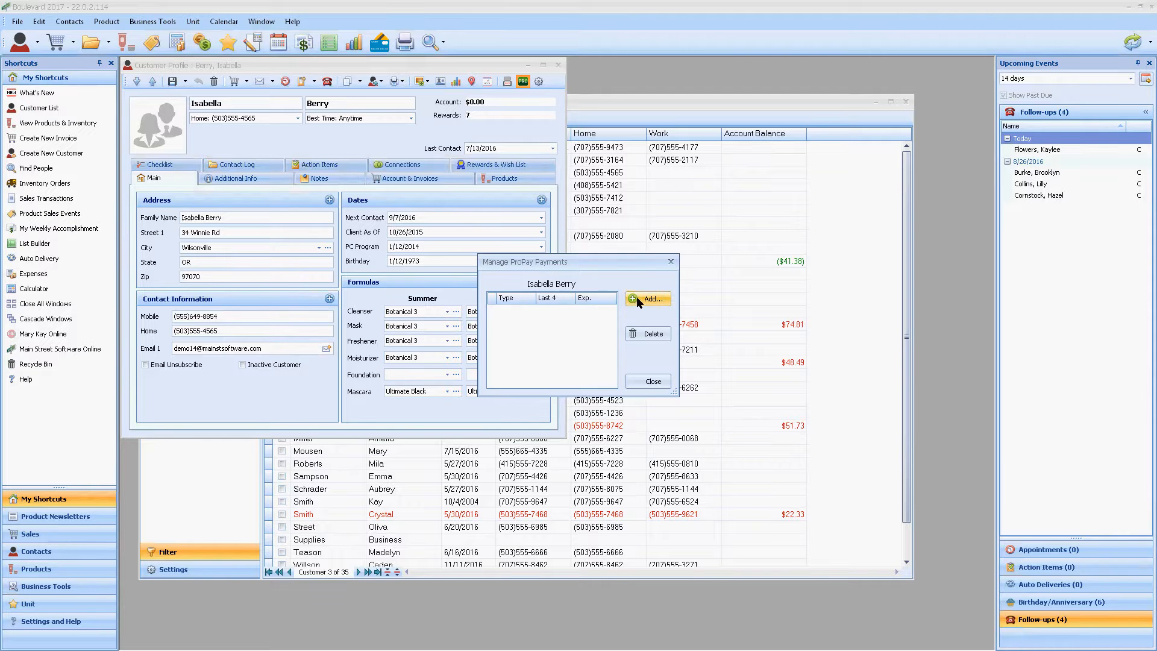
pyautogui.click(637, 296)
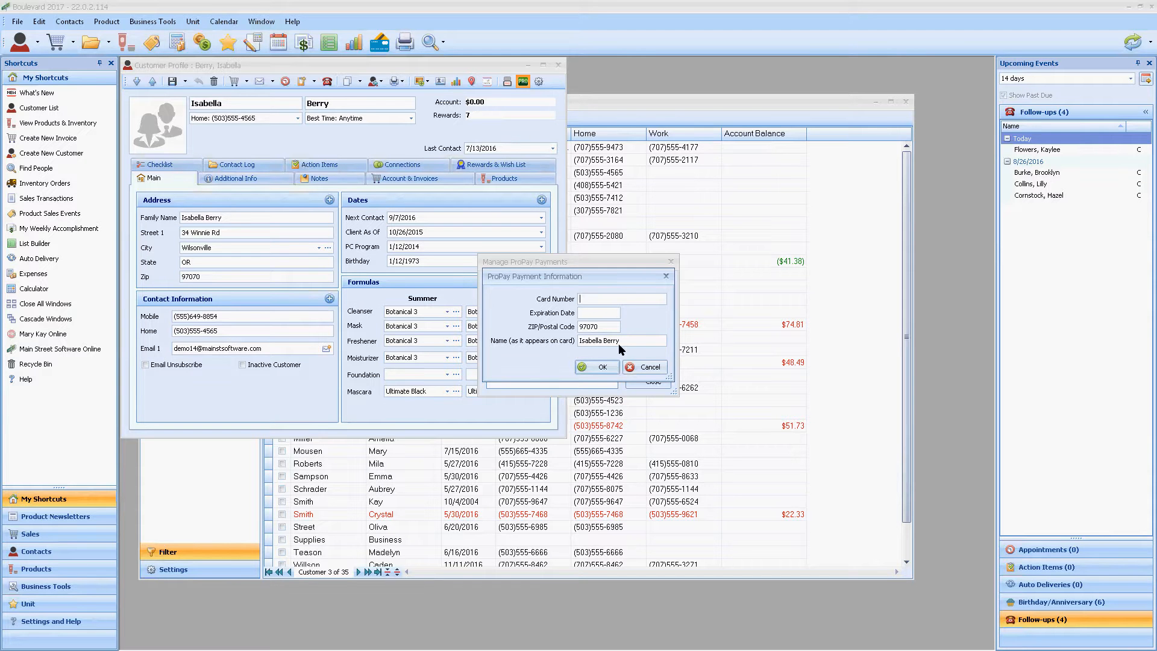
pyautogui.click(657, 366)
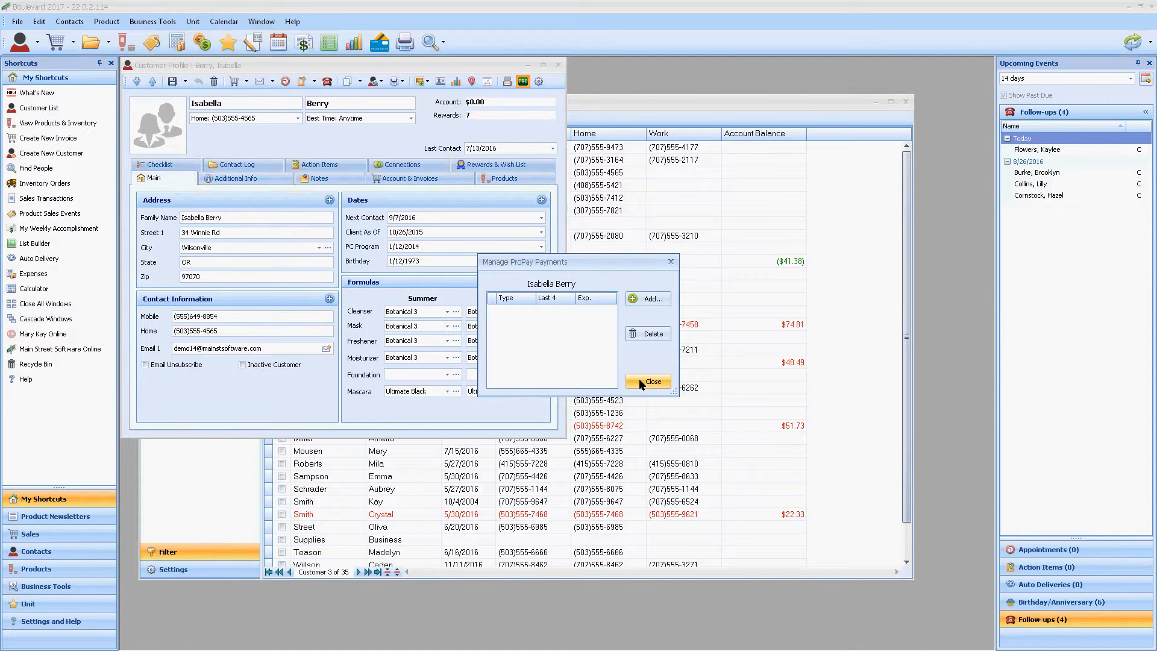
pyautogui.click(639, 379)
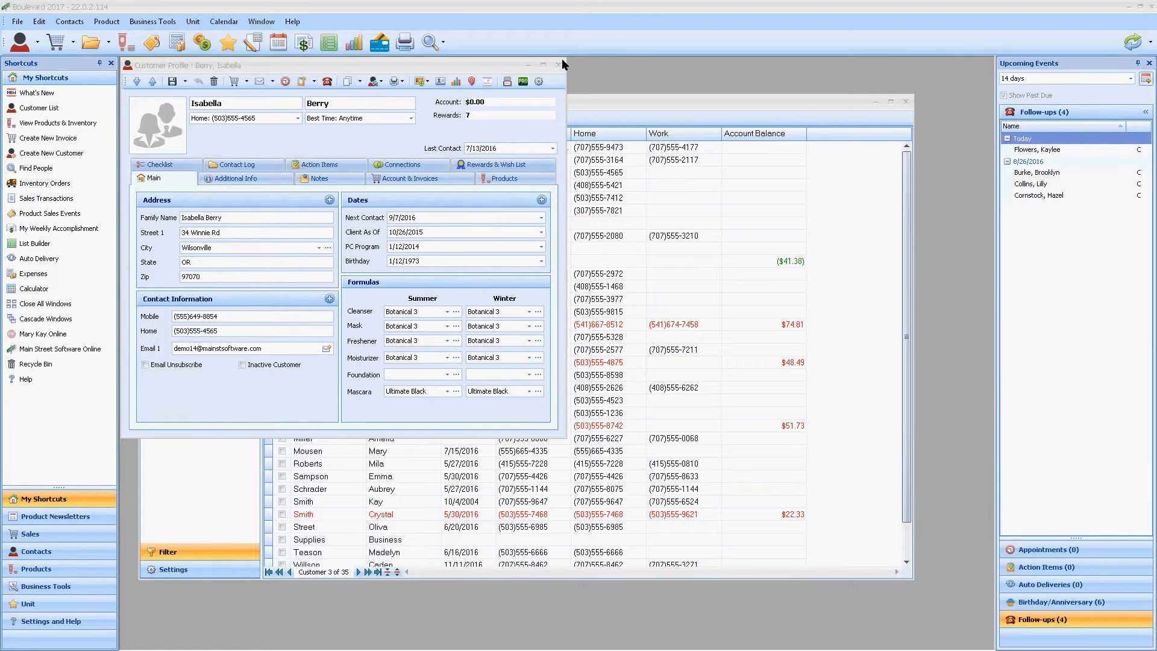
pyautogui.click(558, 63)
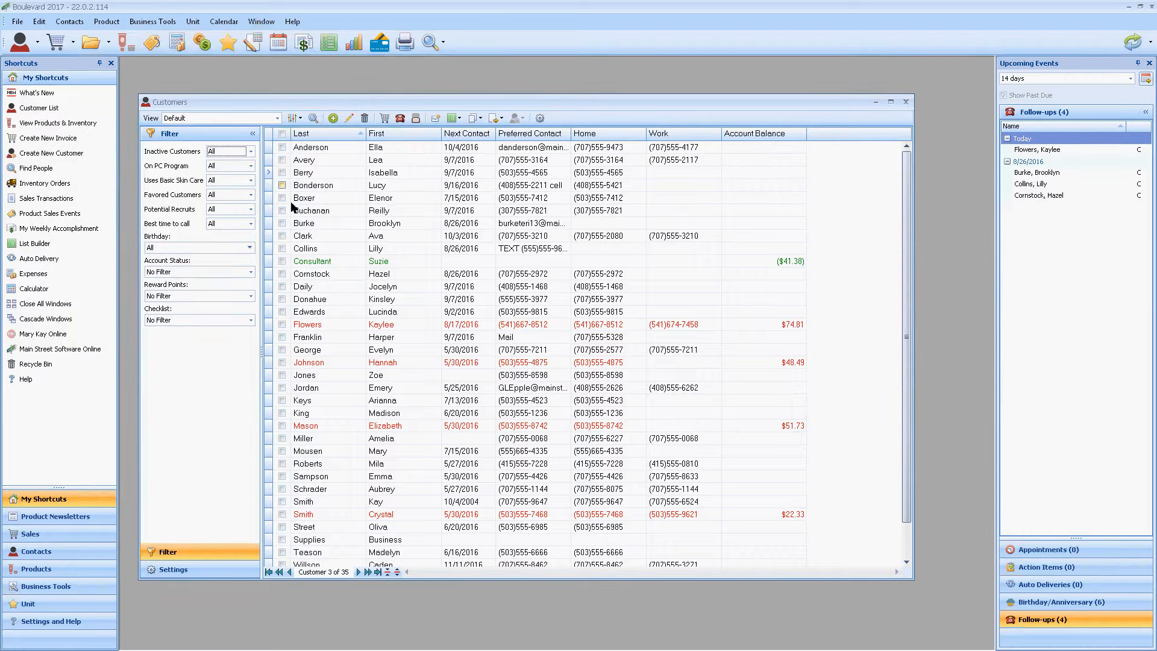
# Step: Mark the fourth, sixth and eighth customers as inactive and filter the list to show only inactive customers
pyautogui.click(251, 152)
pyautogui.click(235, 173)
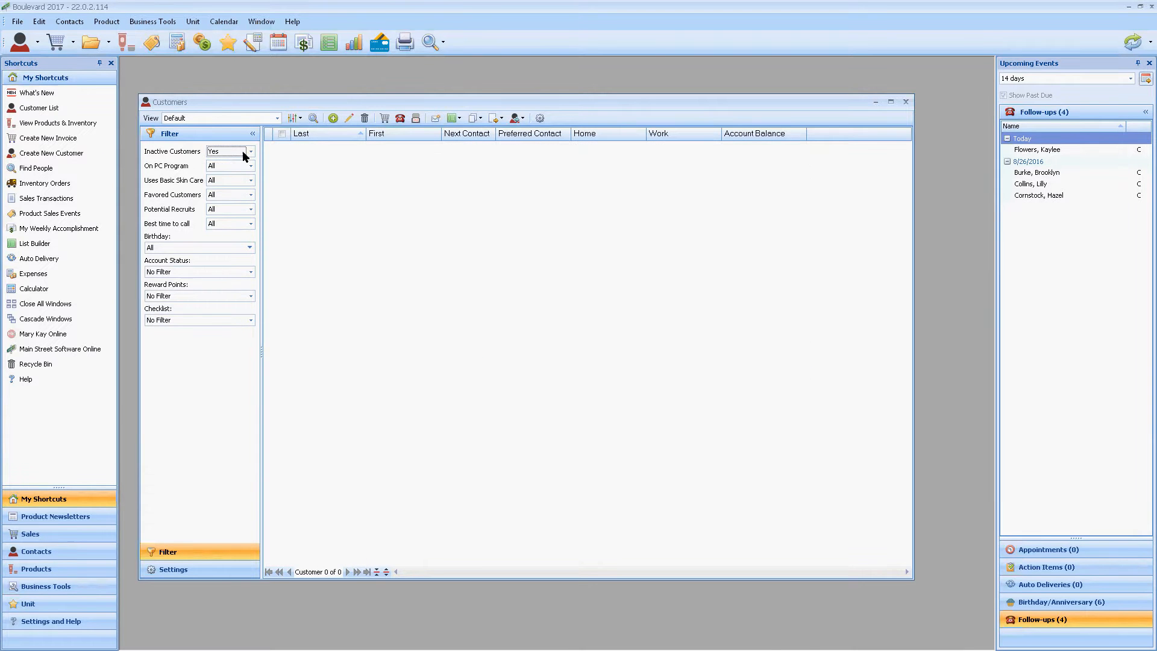
pyautogui.click(282, 185)
pyautogui.click(283, 210)
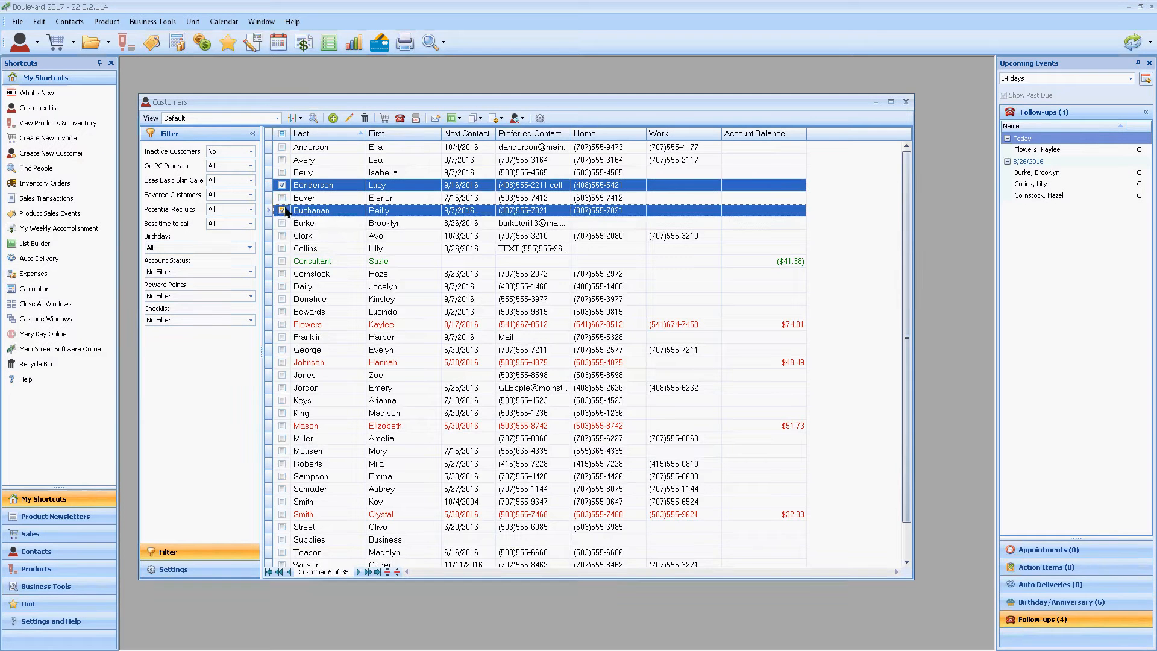
pyautogui.click(282, 235)
pyautogui.click(516, 118)
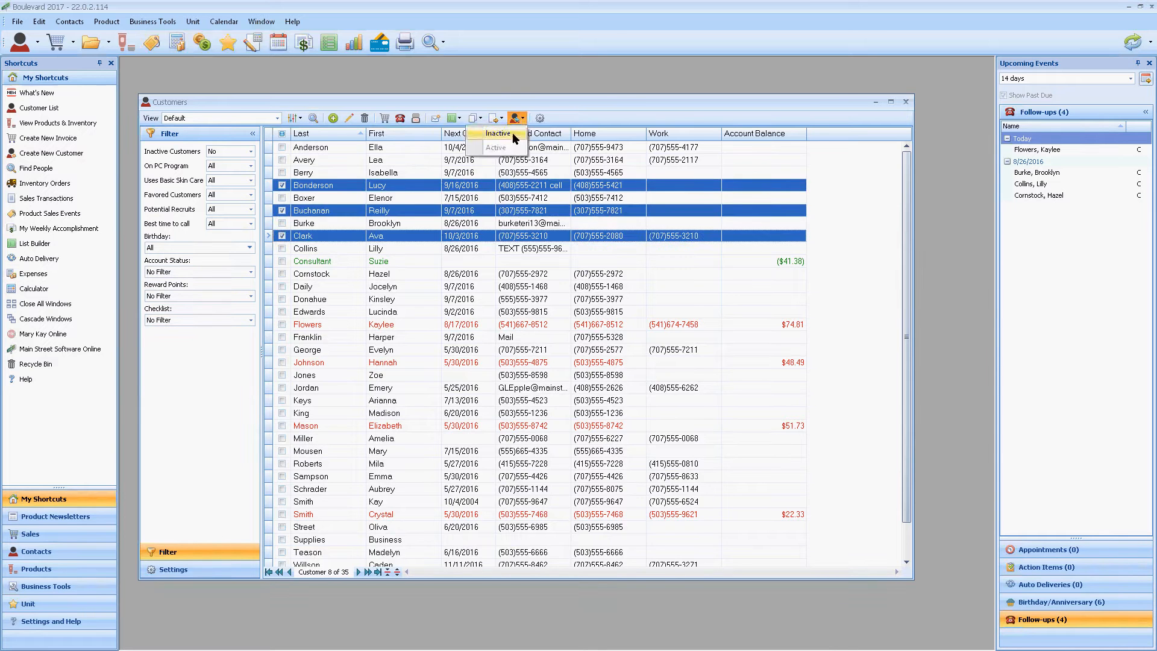
pyautogui.click(513, 133)
pyautogui.click(228, 154)
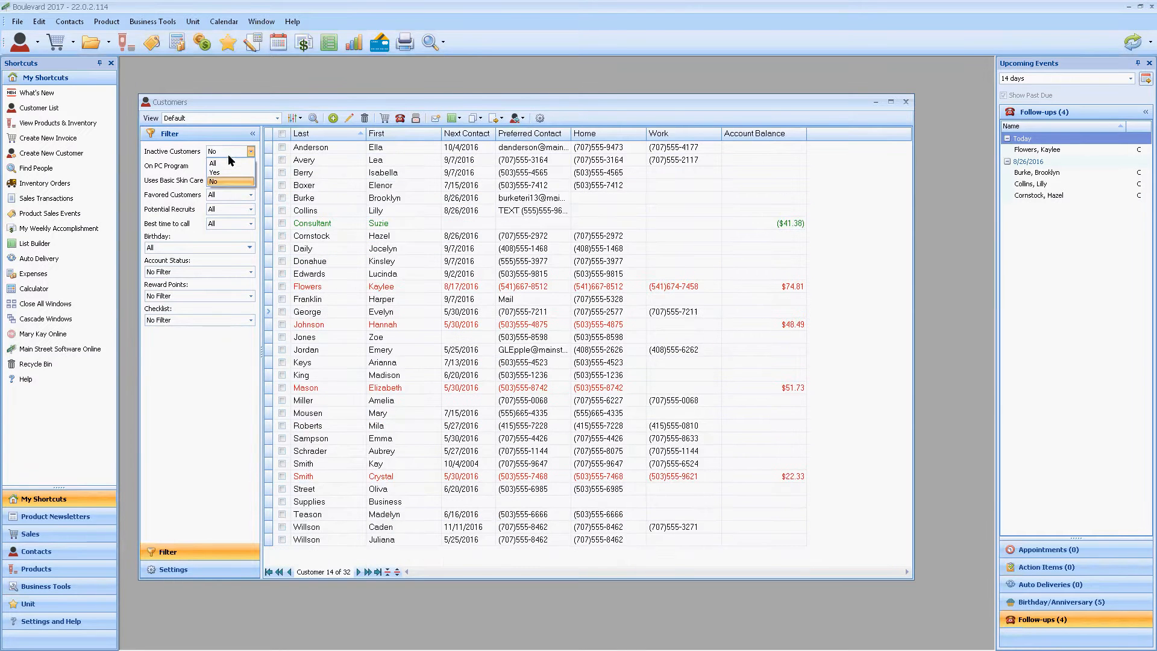
pyautogui.click(223, 164)
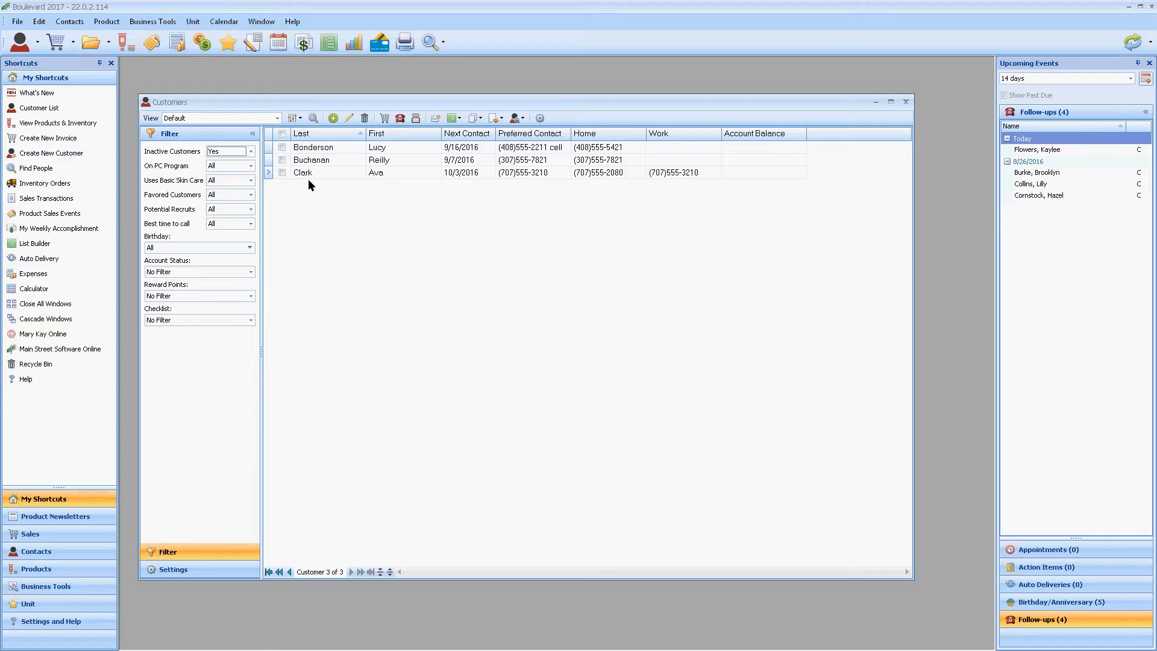
pyautogui.click(39, 22)
pyautogui.moveTo(53, 115)
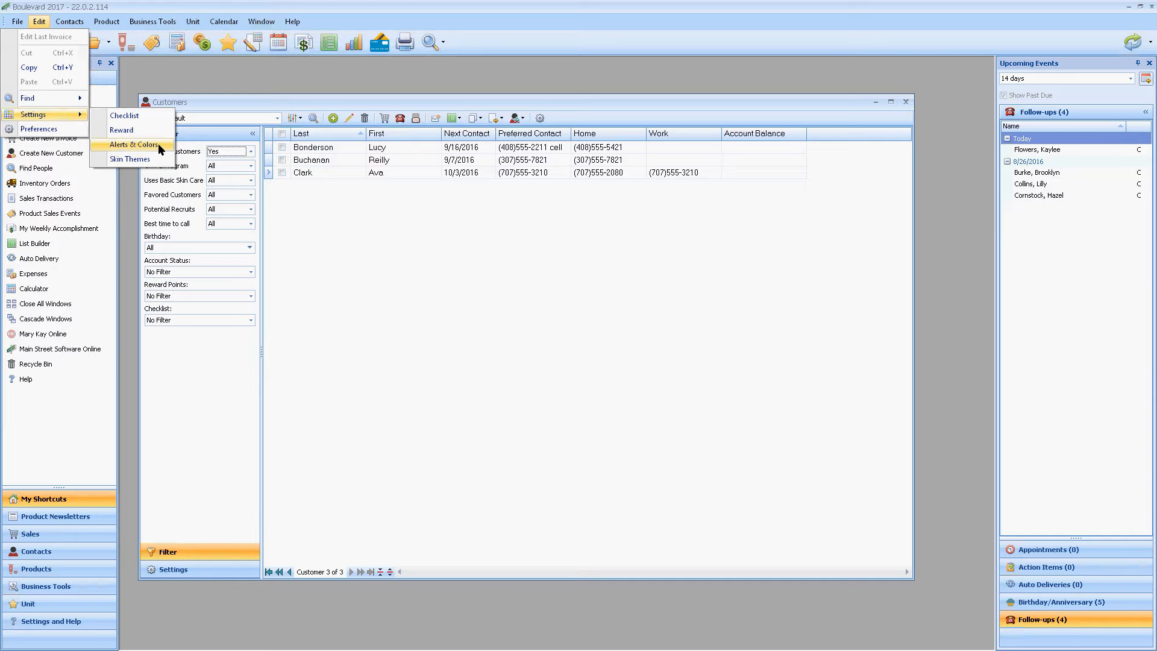
pyautogui.click(289, 202)
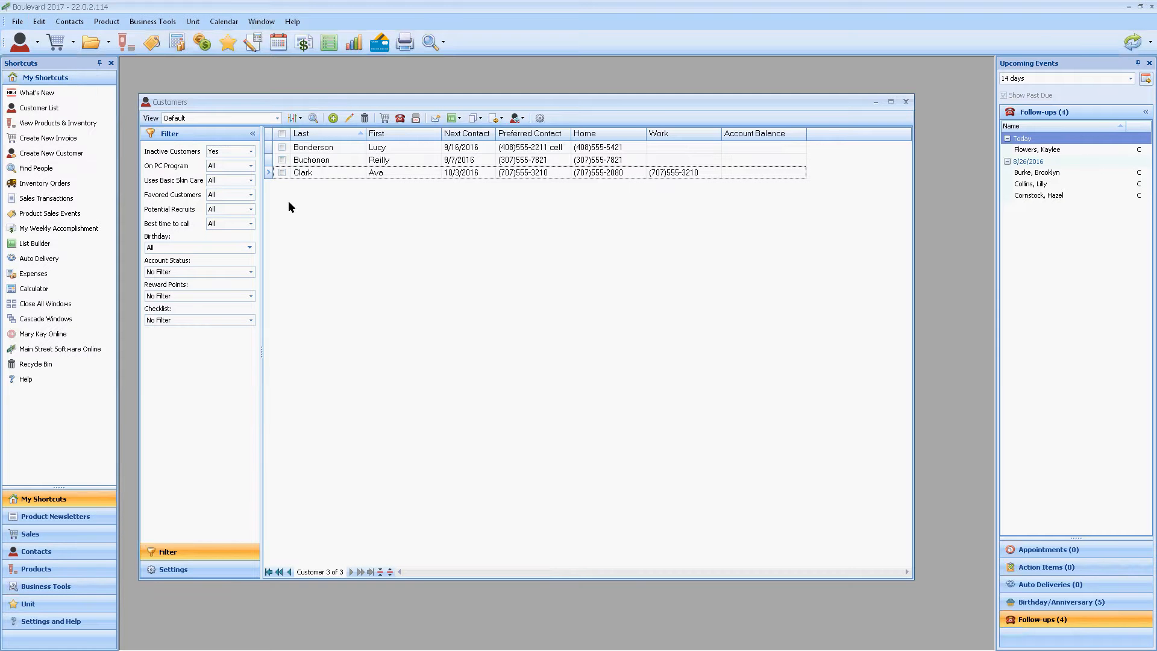
# Step: Collapse the customer list's filter pane
pyautogui.click(252, 151)
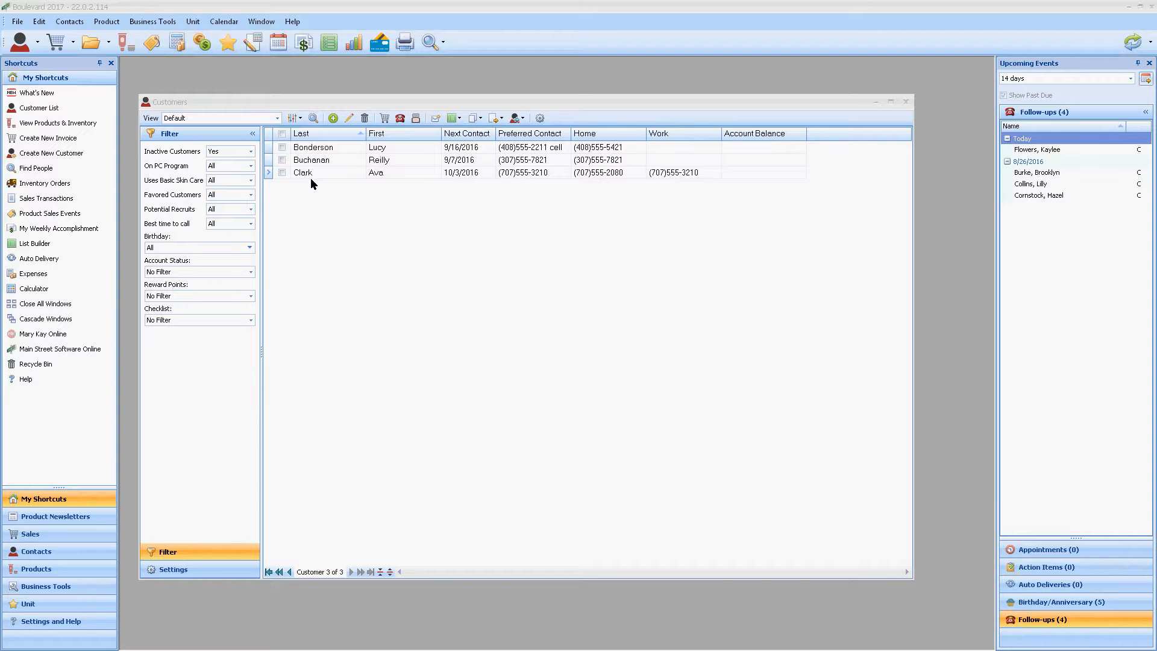
pyautogui.click(252, 134)
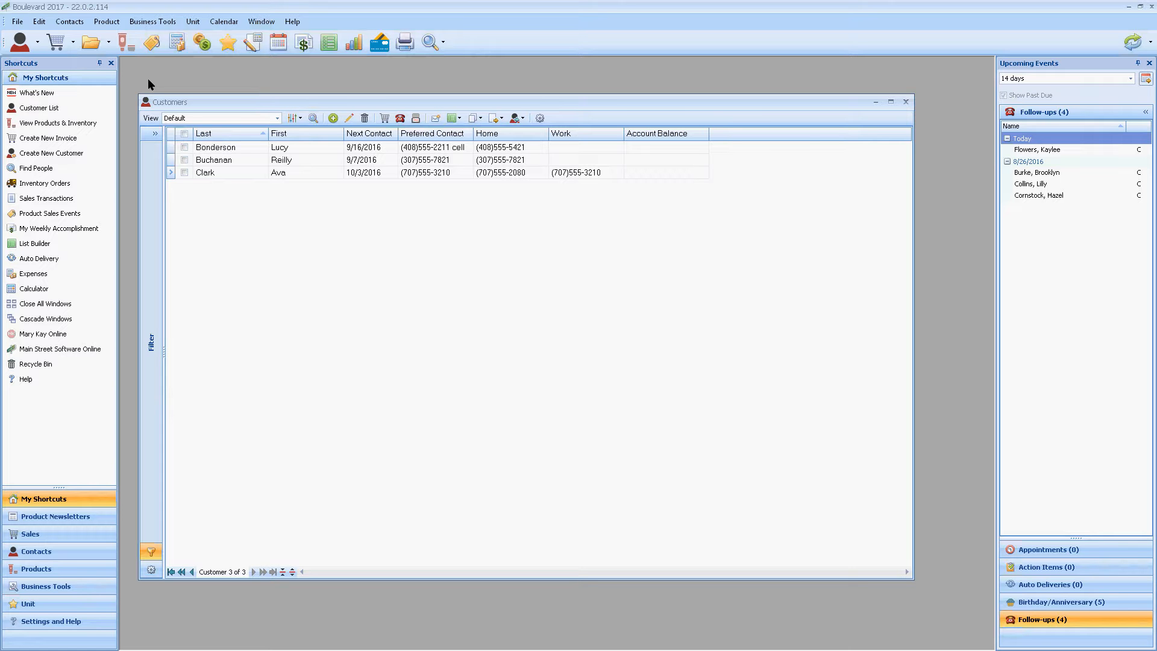
pyautogui.click(41, 23)
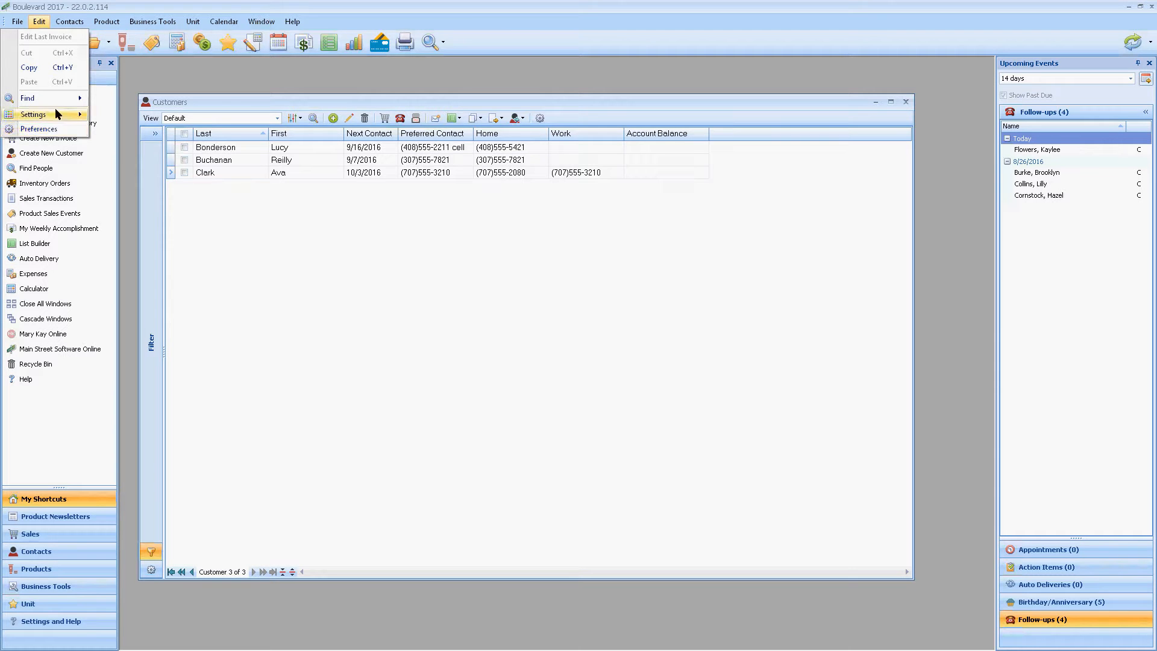
pyautogui.moveTo(75, 117)
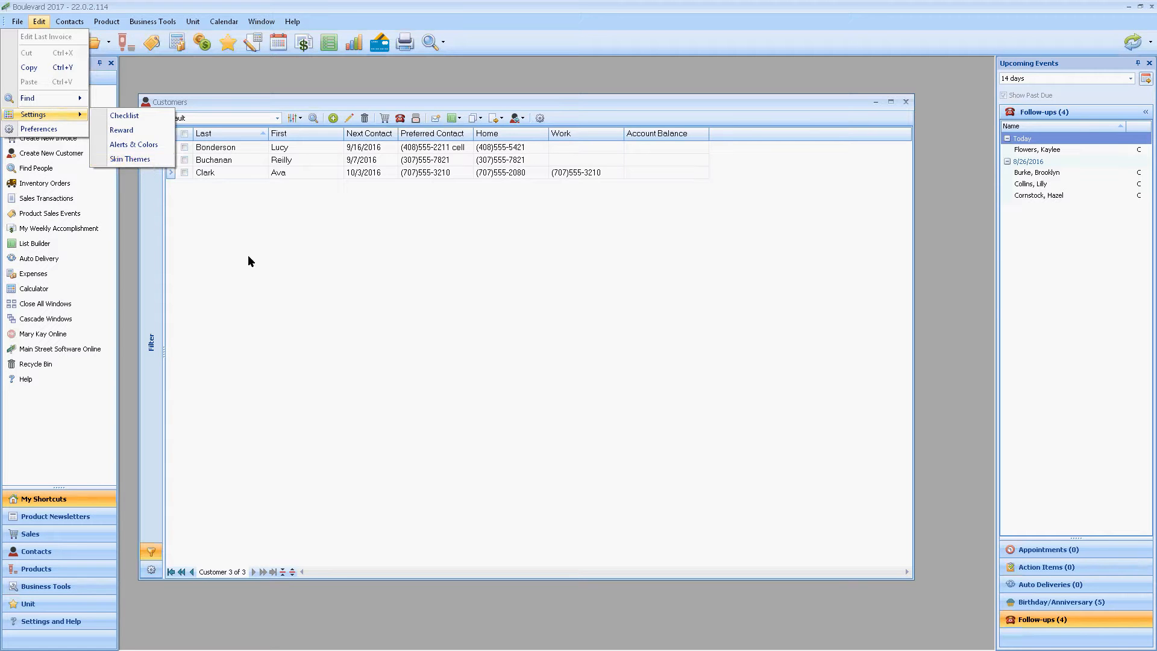
pyautogui.click(293, 169)
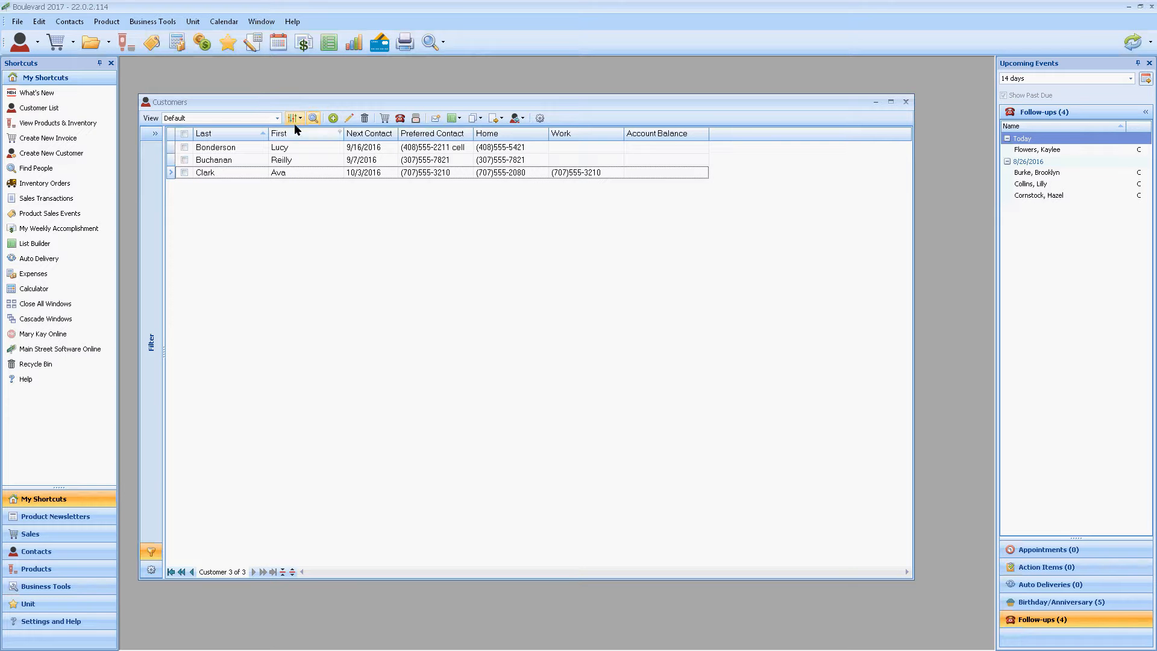
# Step: Expand the customer list's filter pane, set the Inactive Customers filter to All, and search the list for "em"
pyautogui.click(155, 133)
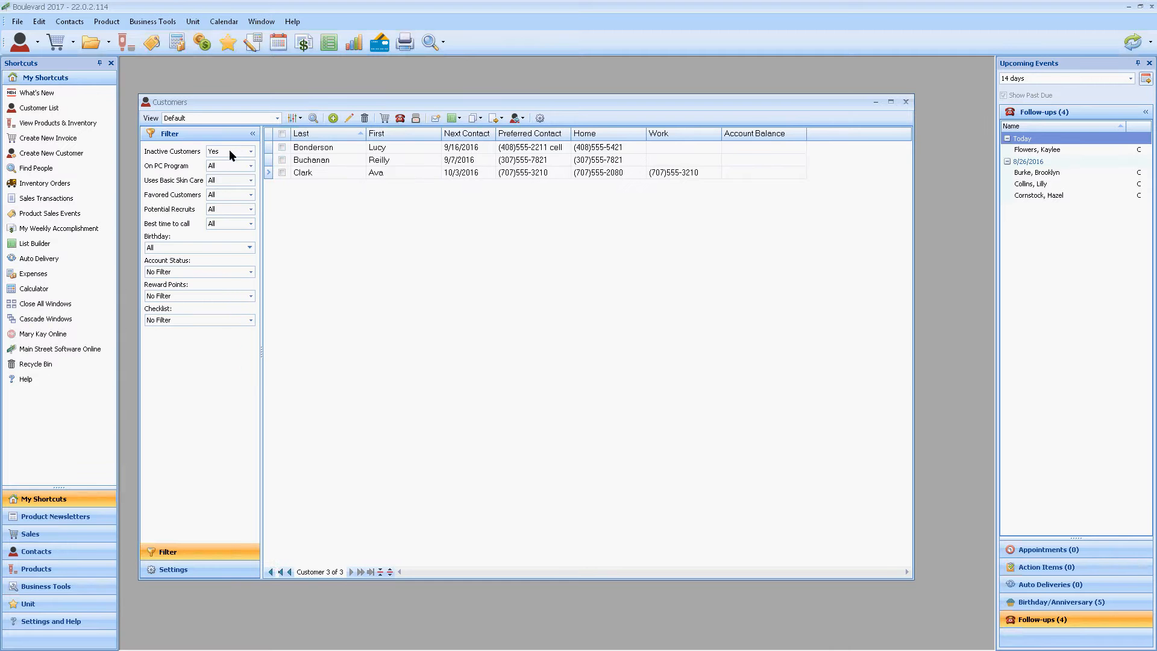
pyautogui.click(229, 151)
pyautogui.click(224, 162)
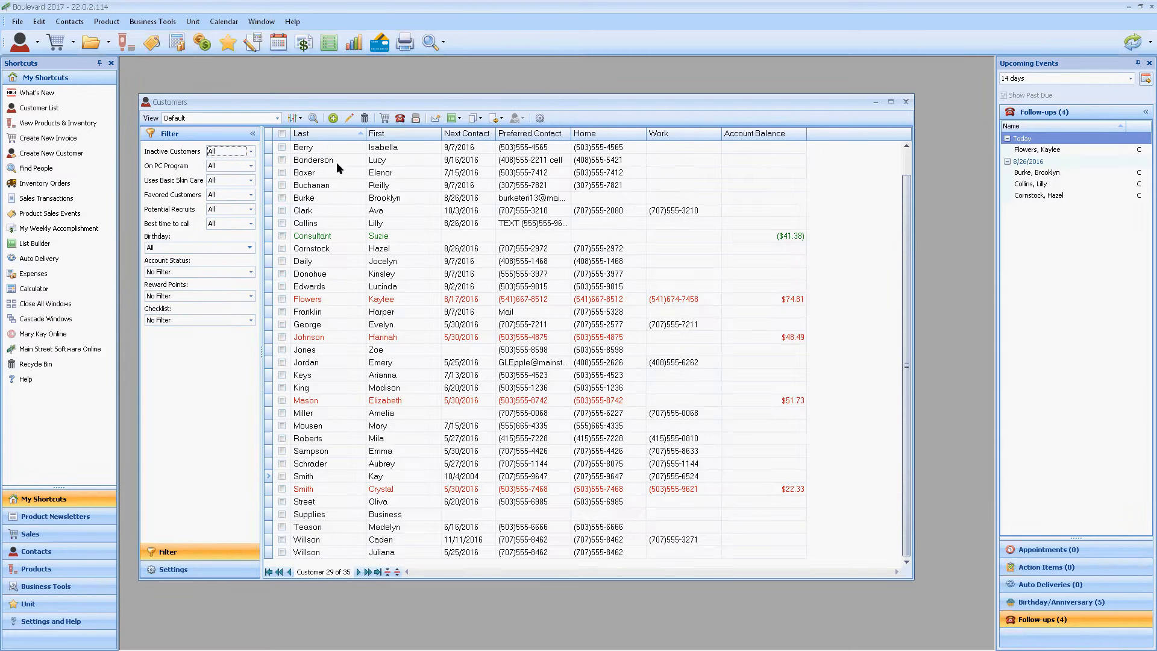
pyautogui.click(313, 119)
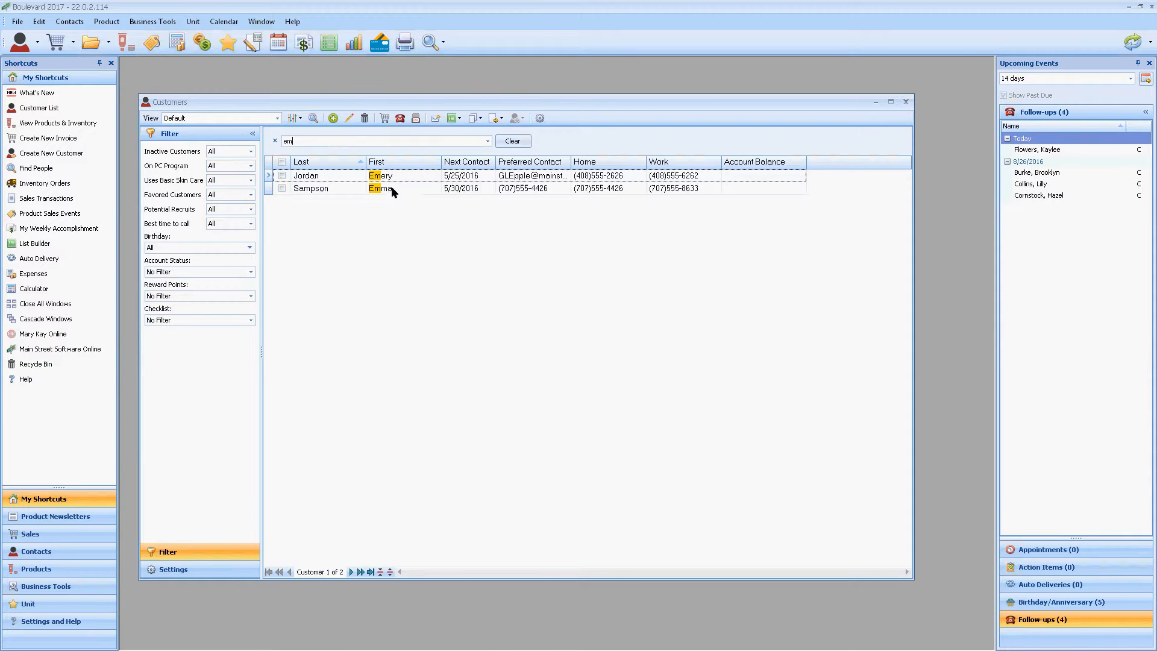
# Step: Switch the customer list to My Newest View and remove its User 1 = 'Long Distance' filter
pyautogui.click(277, 118)
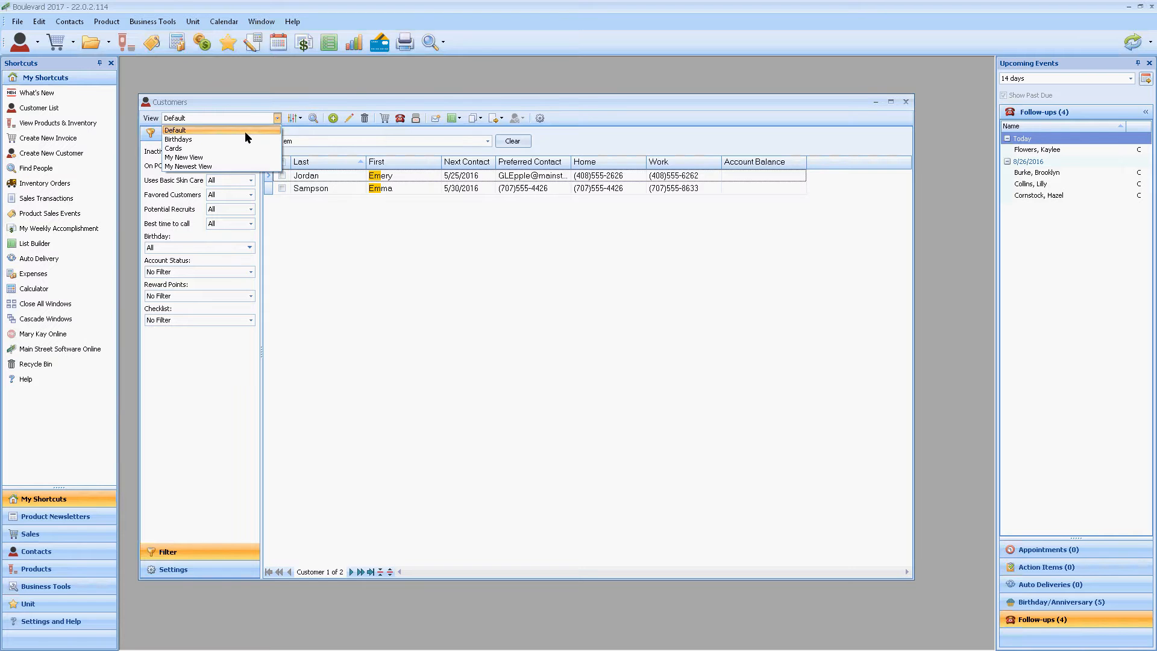
pyautogui.click(212, 164)
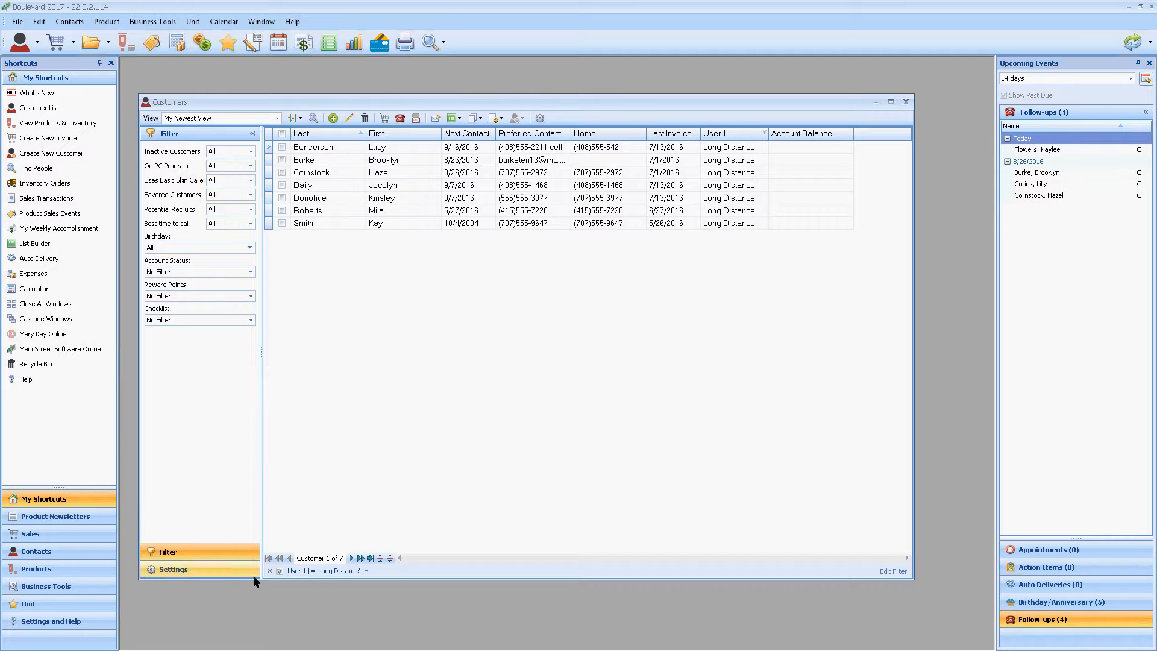
pyautogui.click(270, 570)
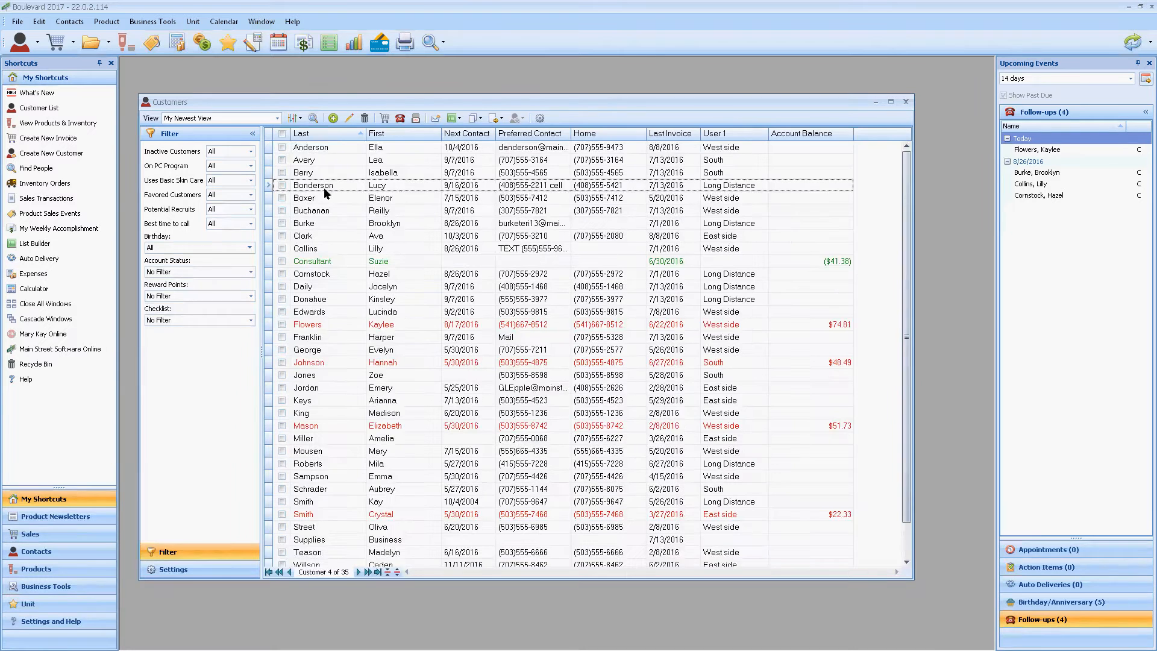
# Step: Search the customers in My Newest View for "em" and clear the search text
pyautogui.click(312, 118)
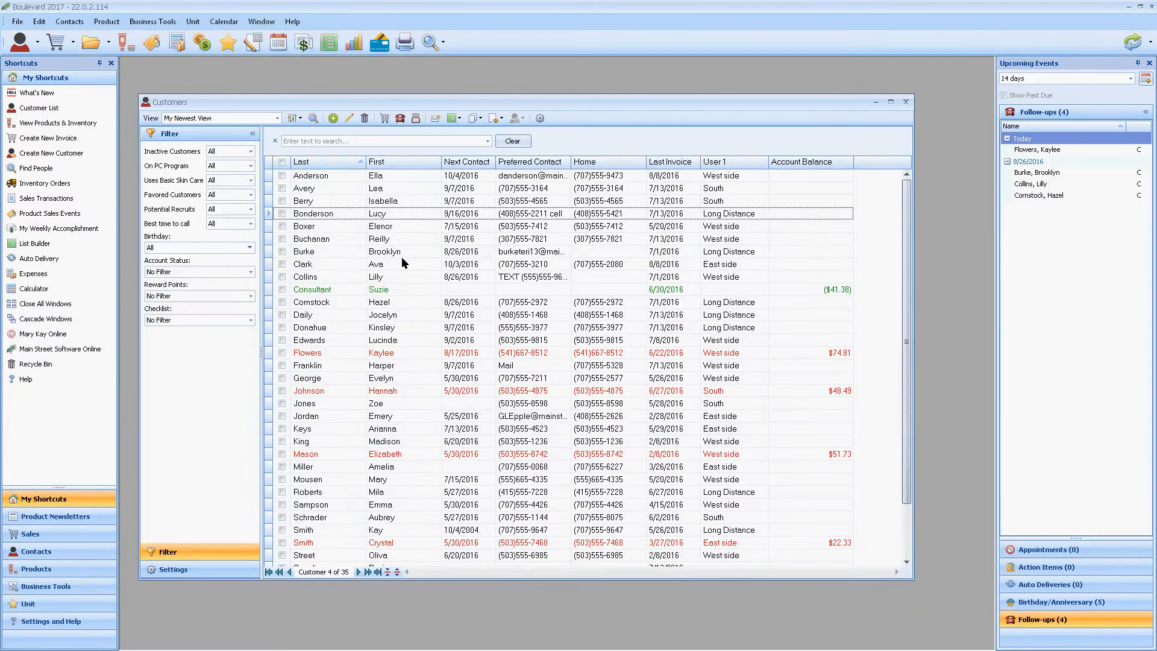
pyautogui.click(339, 141)
pyautogui.write('em')
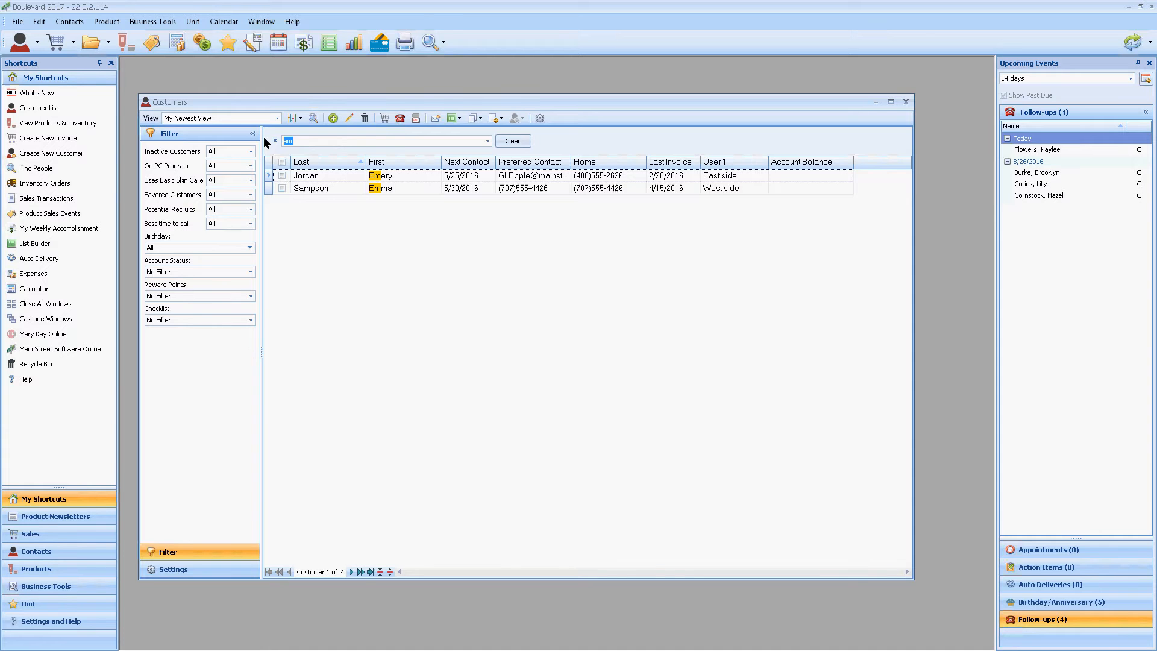
pyautogui.press('BackSpace')
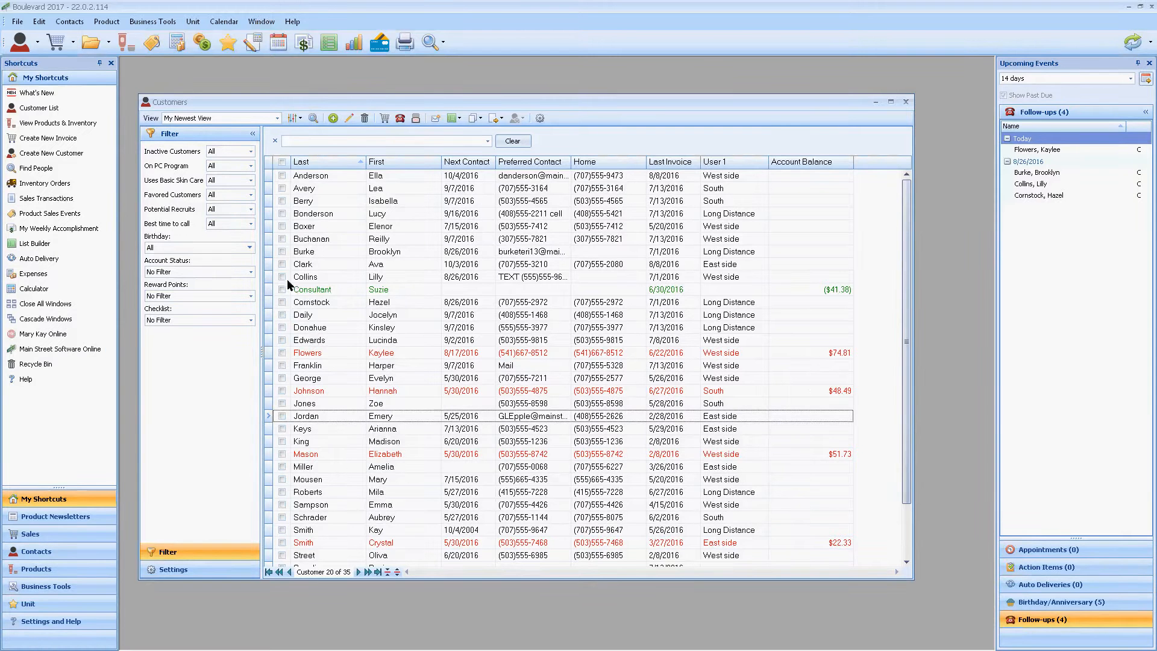
# Step: Collapse the filter pane and close the customer list
pyautogui.click(253, 134)
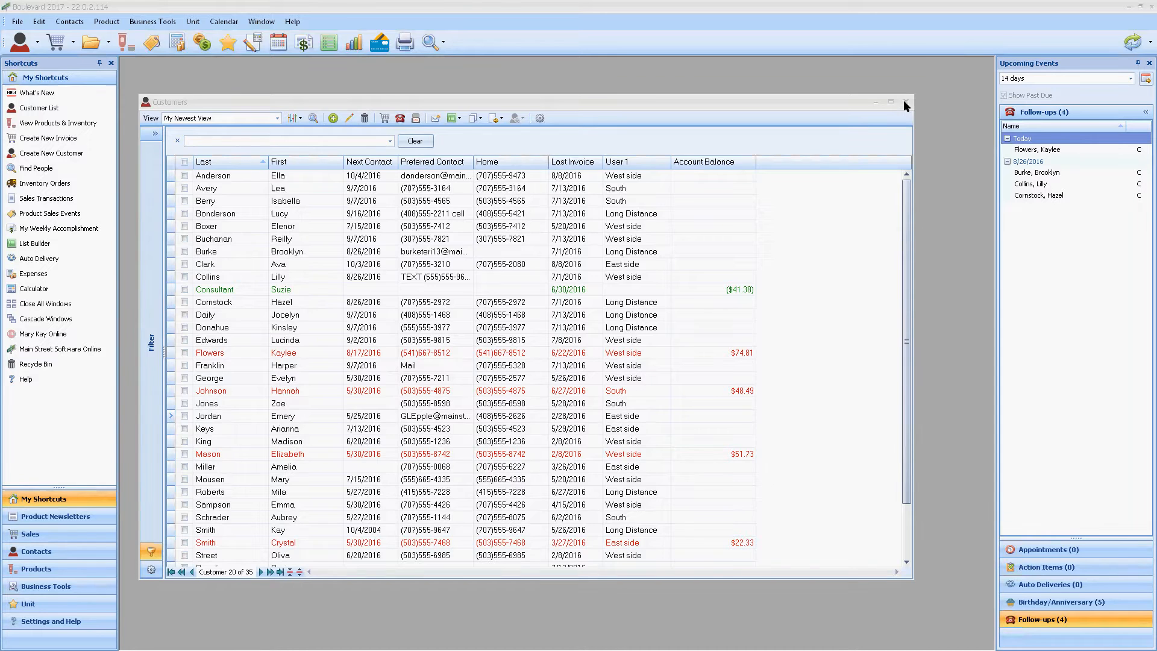
pyautogui.click(904, 101)
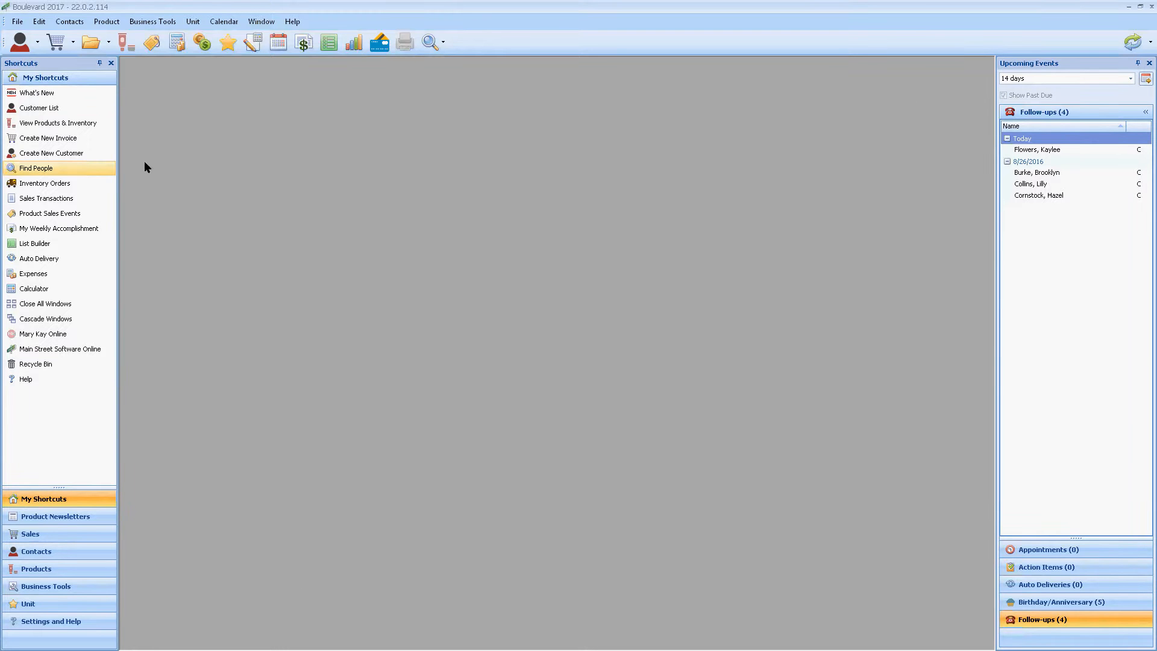
# Step: Open the product list, collapse all of its product groups, and close it
pyautogui.click(67, 124)
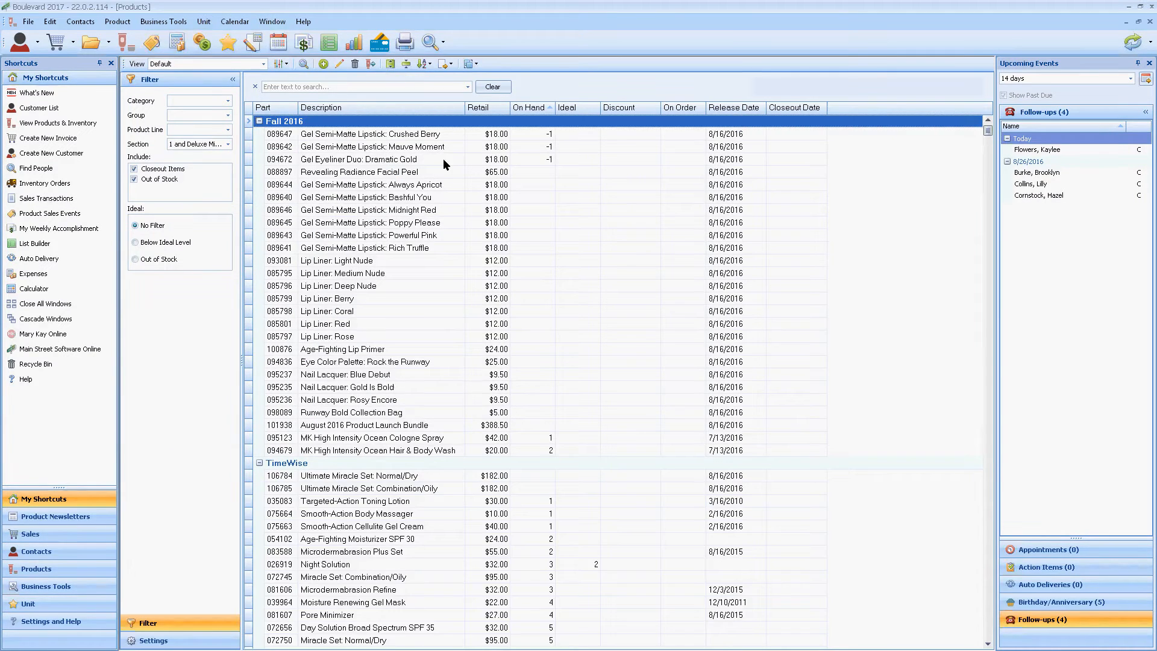
pyautogui.click(406, 64)
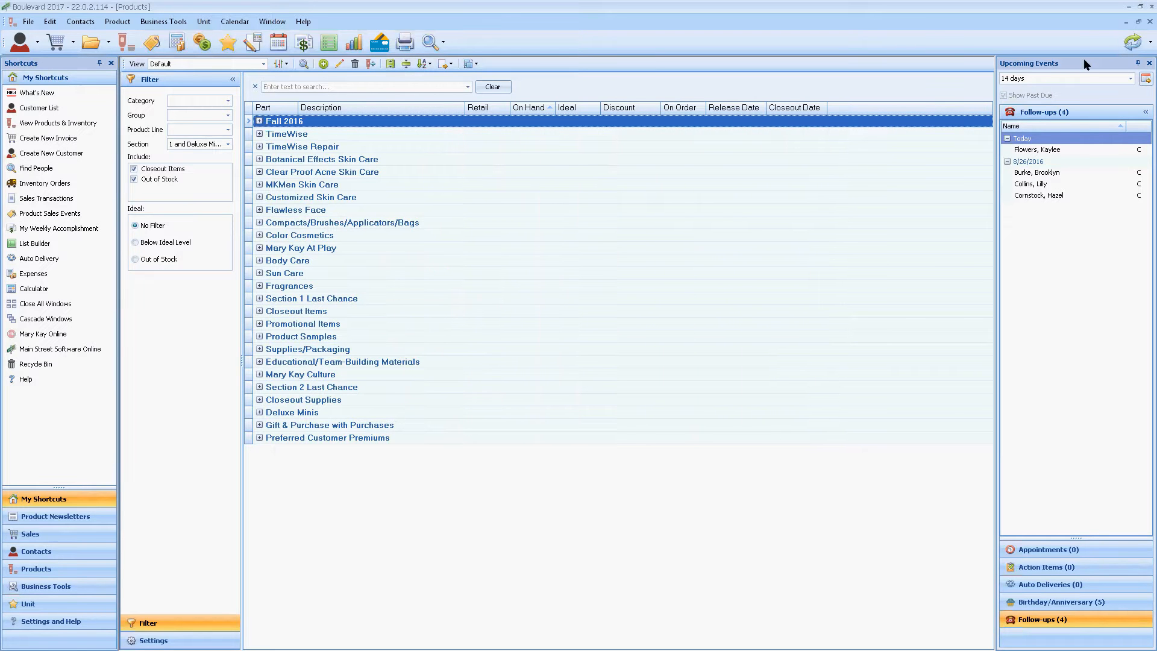
pyautogui.click(1138, 21)
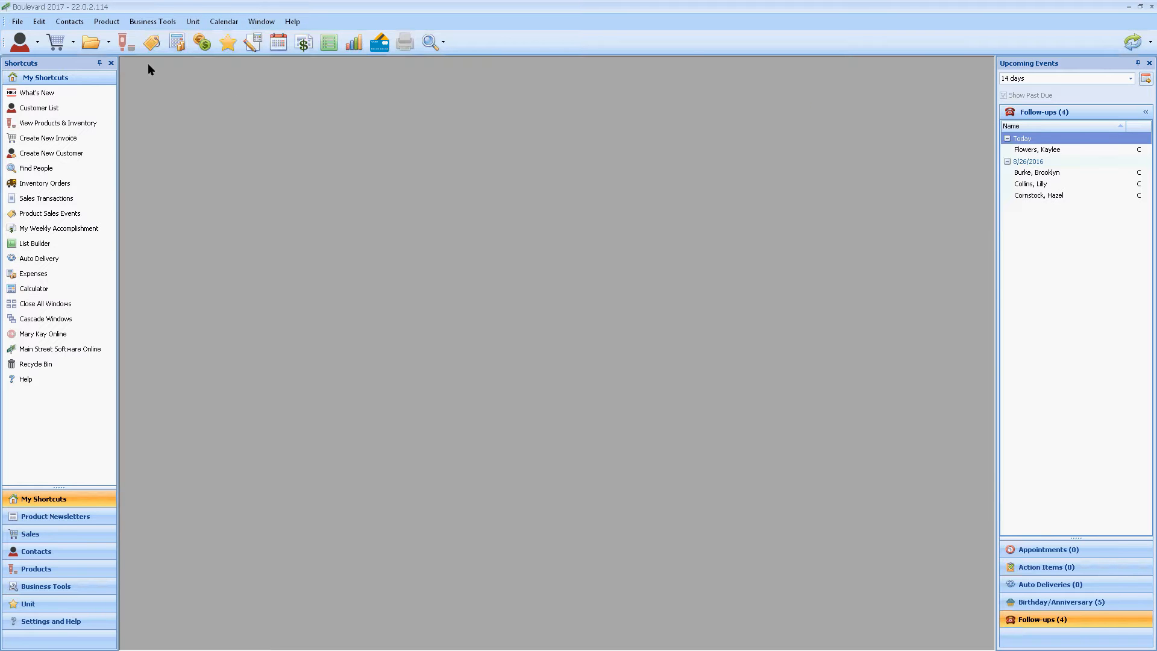
# Step: Reopen the product list and sort the products by MK Sequence
pyautogui.click(123, 44)
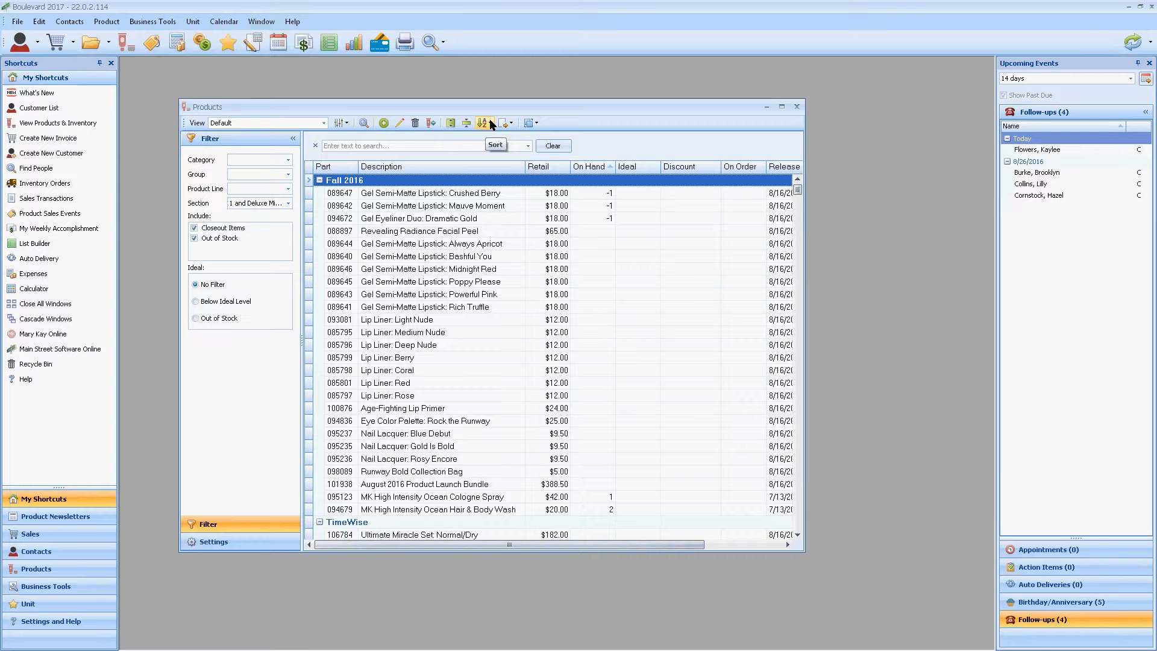
pyautogui.click(484, 124)
pyautogui.click(483, 123)
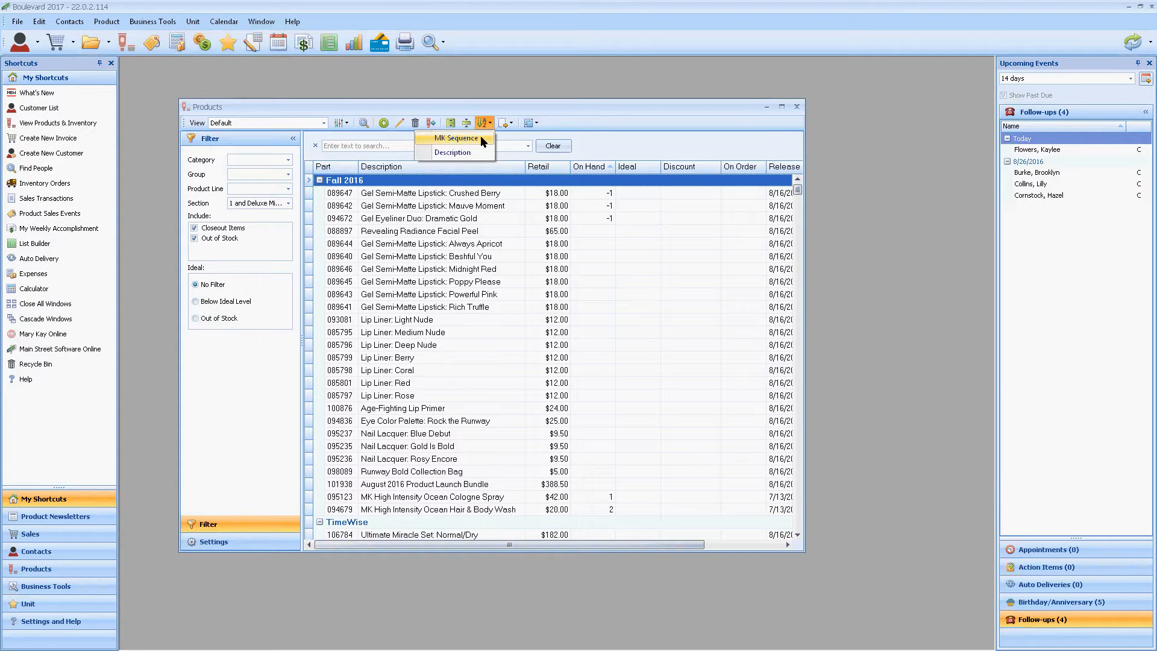
pyautogui.click(480, 137)
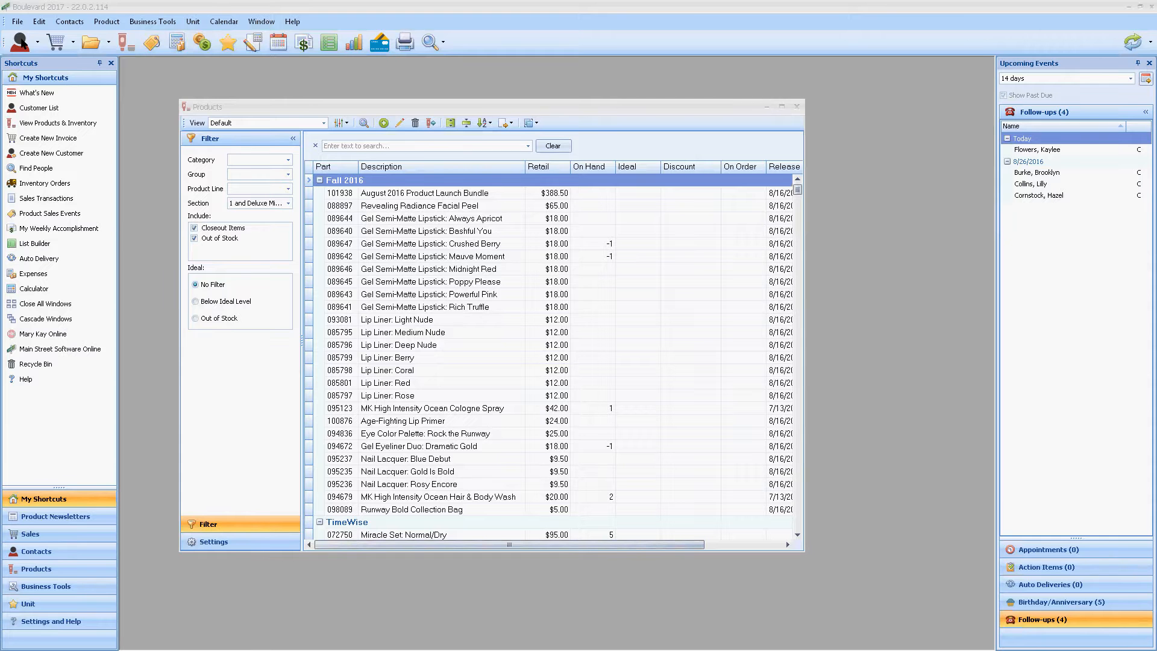
# Step: Open a blank new customer form and view the optional fields for its Address and Contact Information sections
pyautogui.click(19, 43)
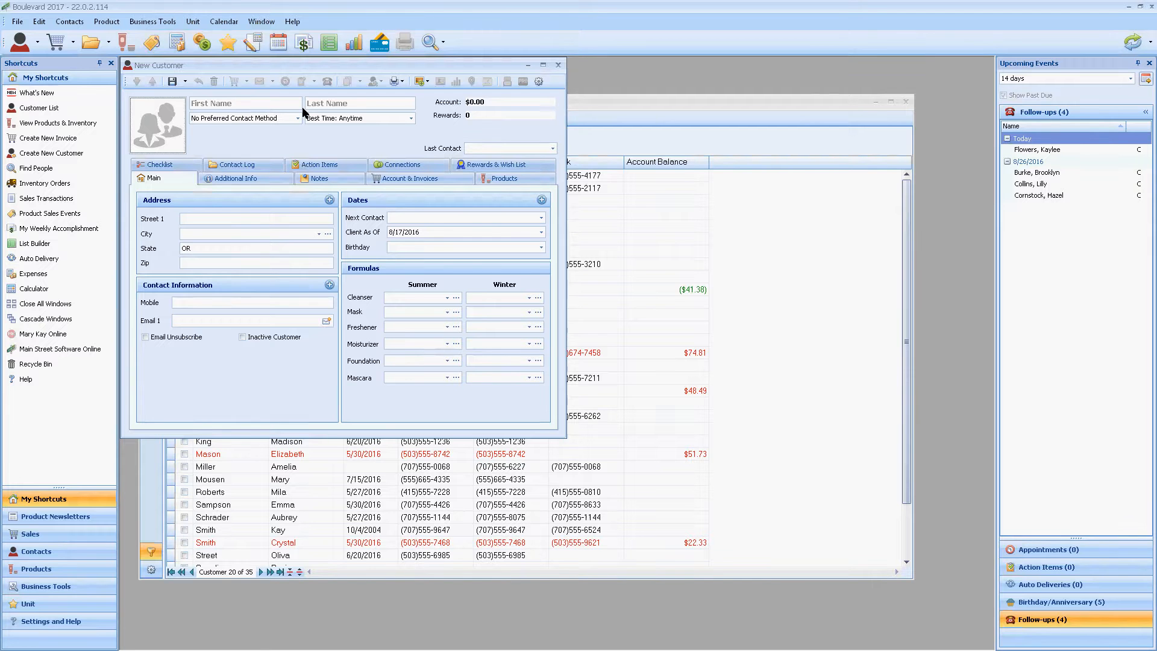
pyautogui.moveTo(288, 68); pyautogui.dragTo(326, 117)
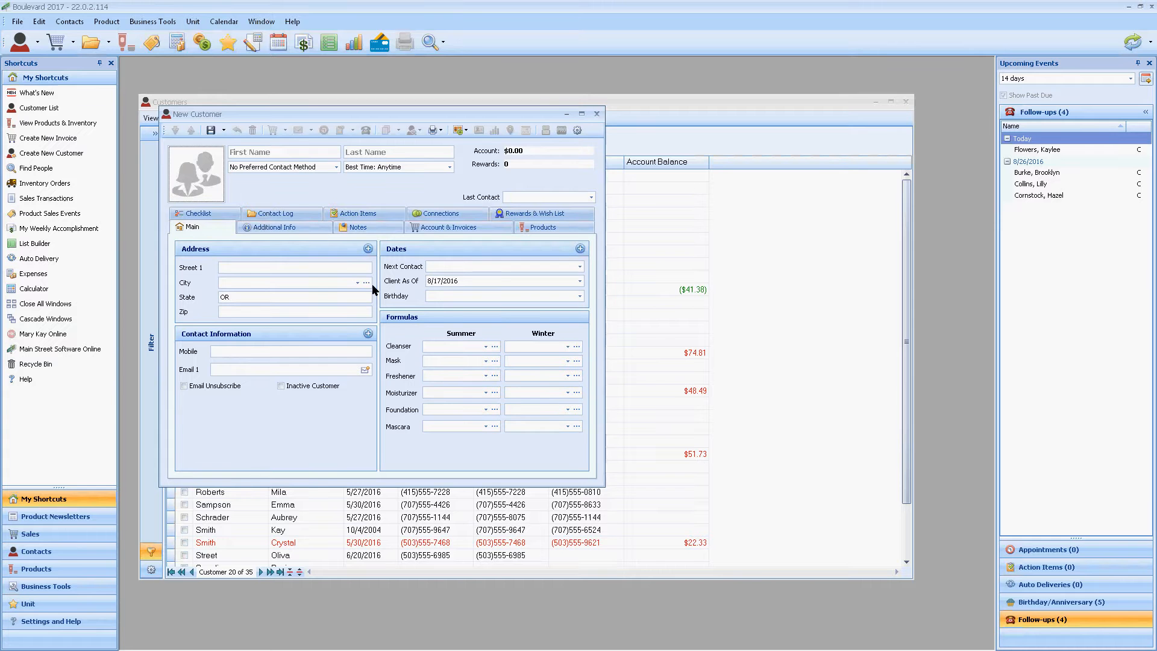
pyautogui.click(368, 249)
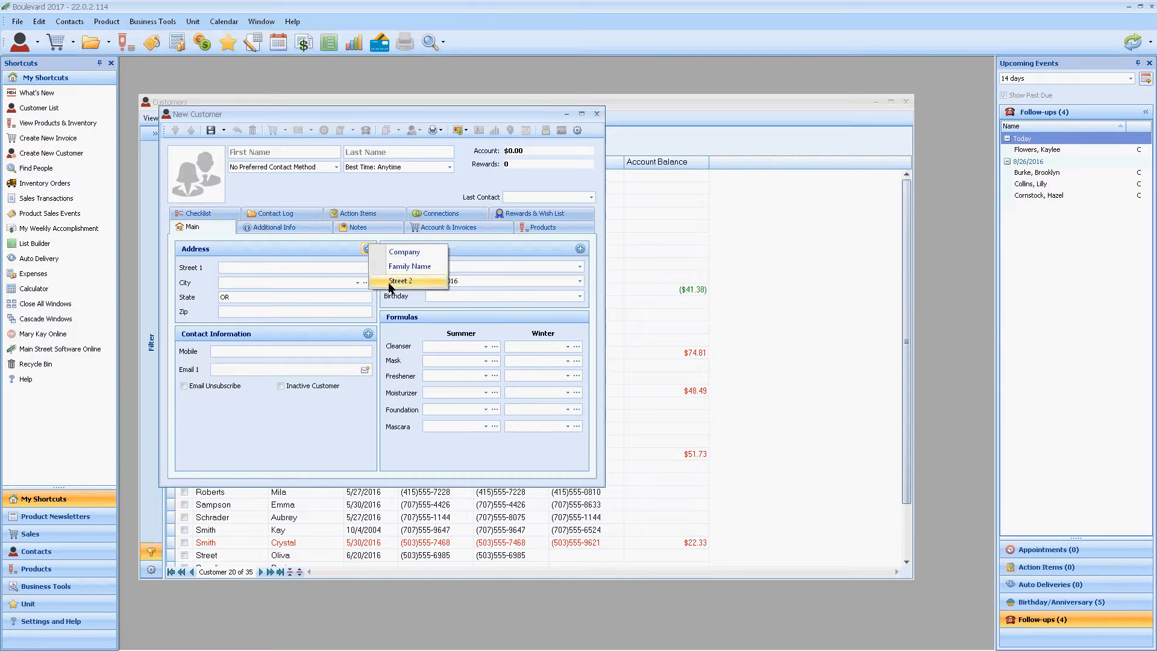
pyautogui.click(338, 435)
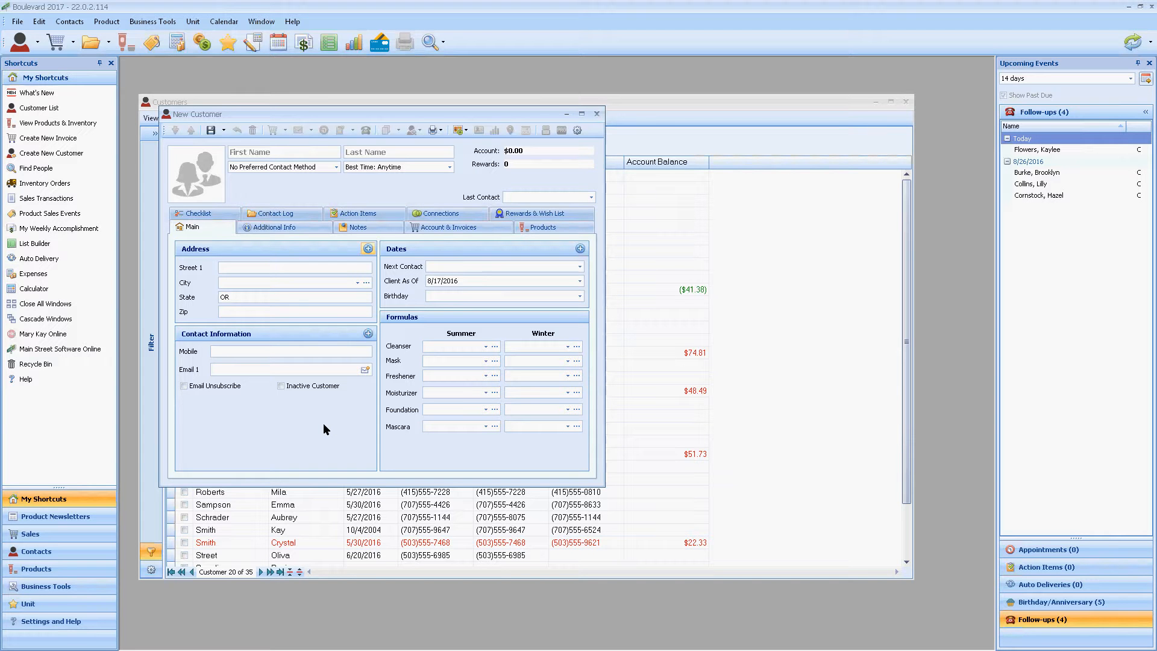
pyautogui.click(368, 334)
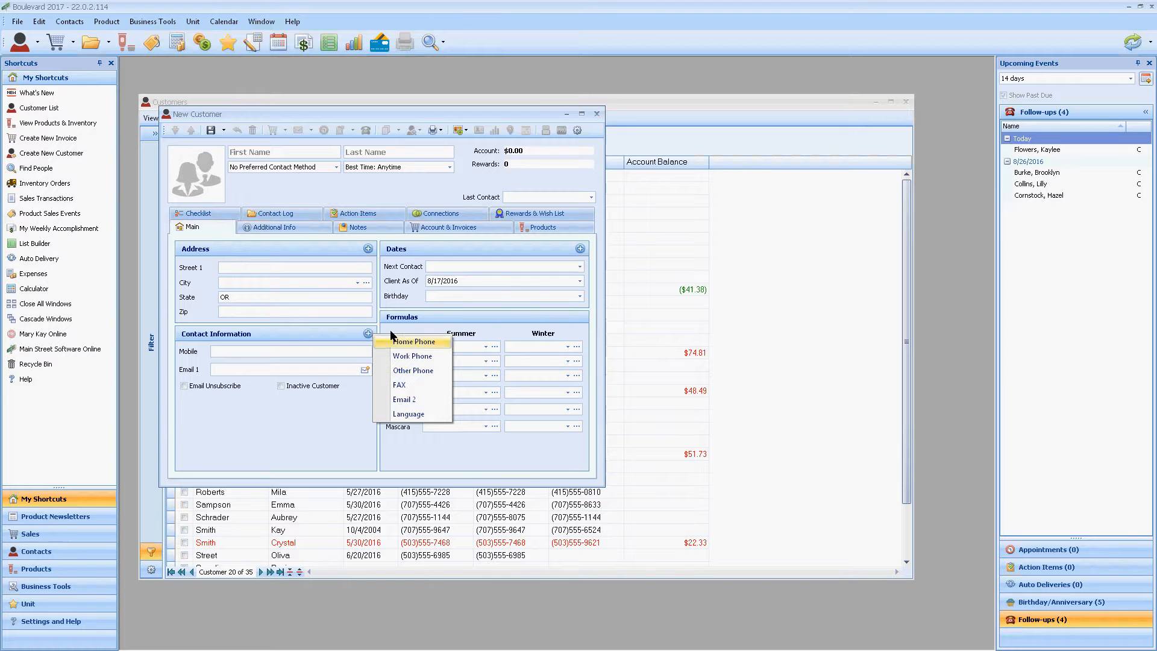
pyautogui.click(292, 437)
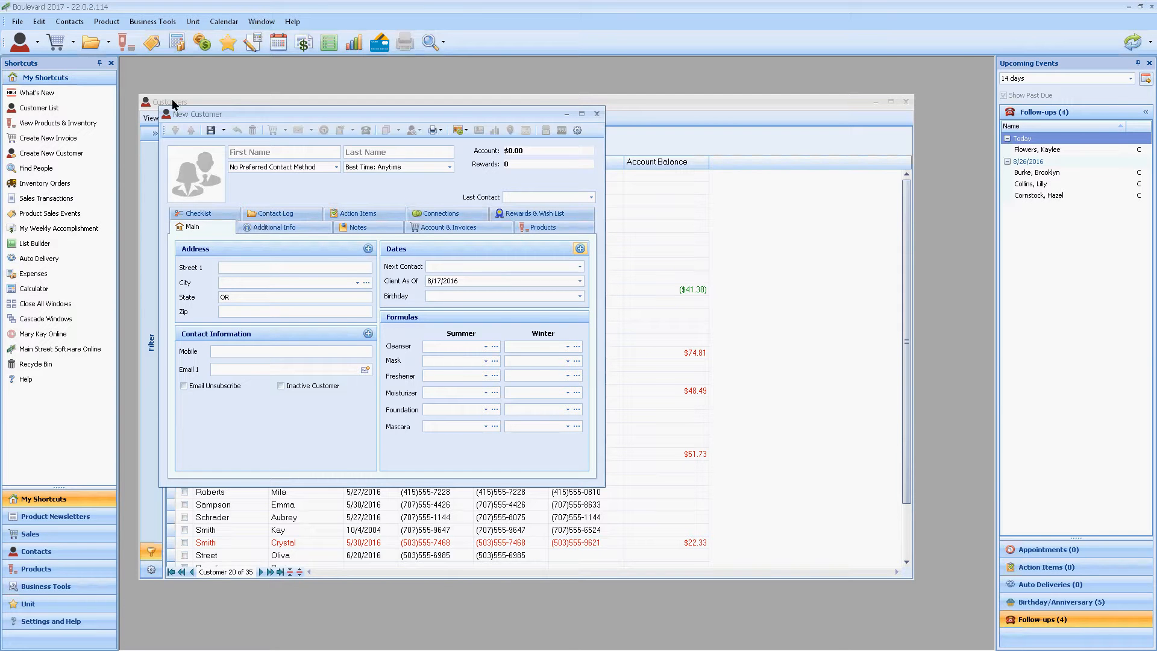
# Step: View the Alerts & Colors settings, then close them and the blank new customer form
pyautogui.click(39, 21)
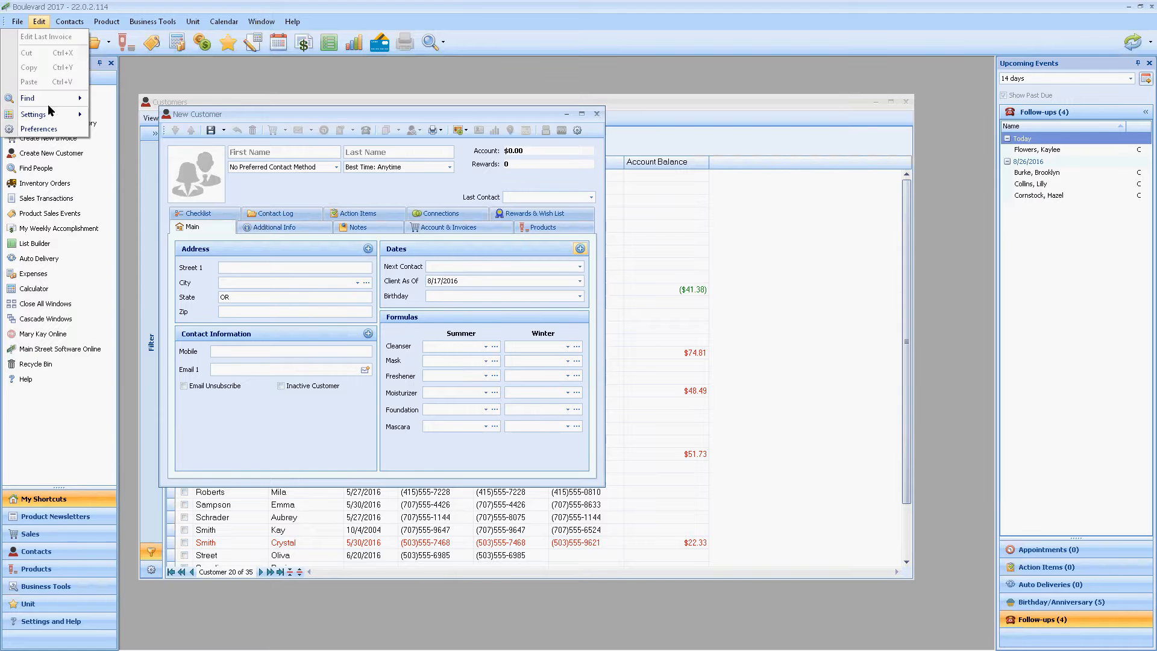
pyautogui.moveTo(78, 118)
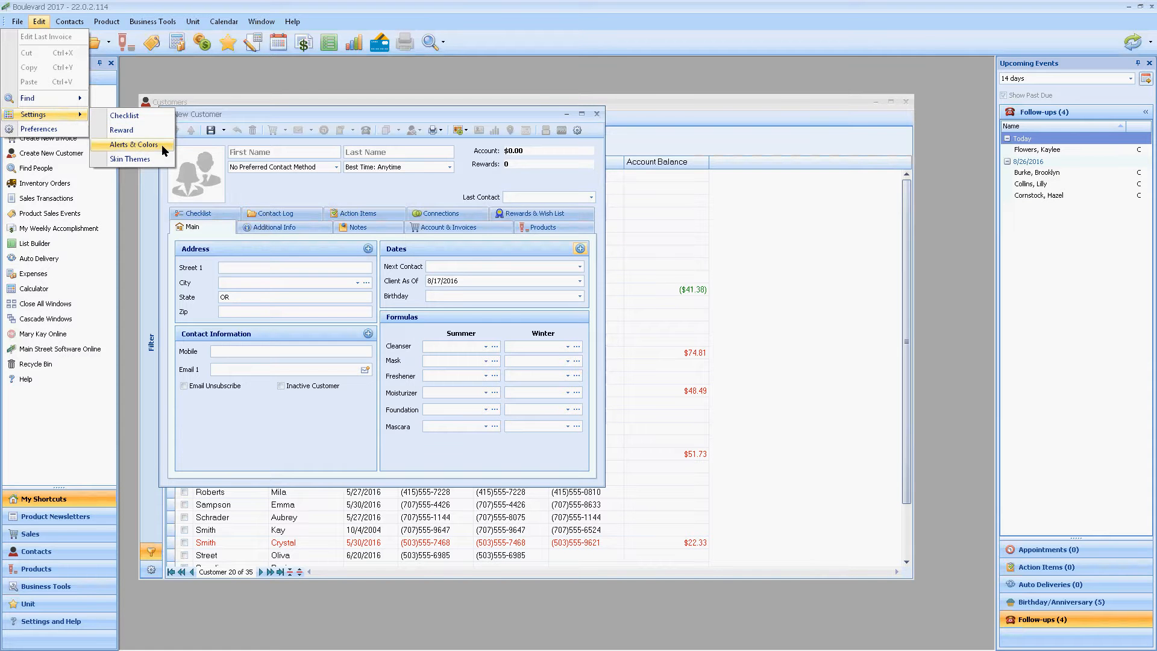
pyautogui.click(133, 145)
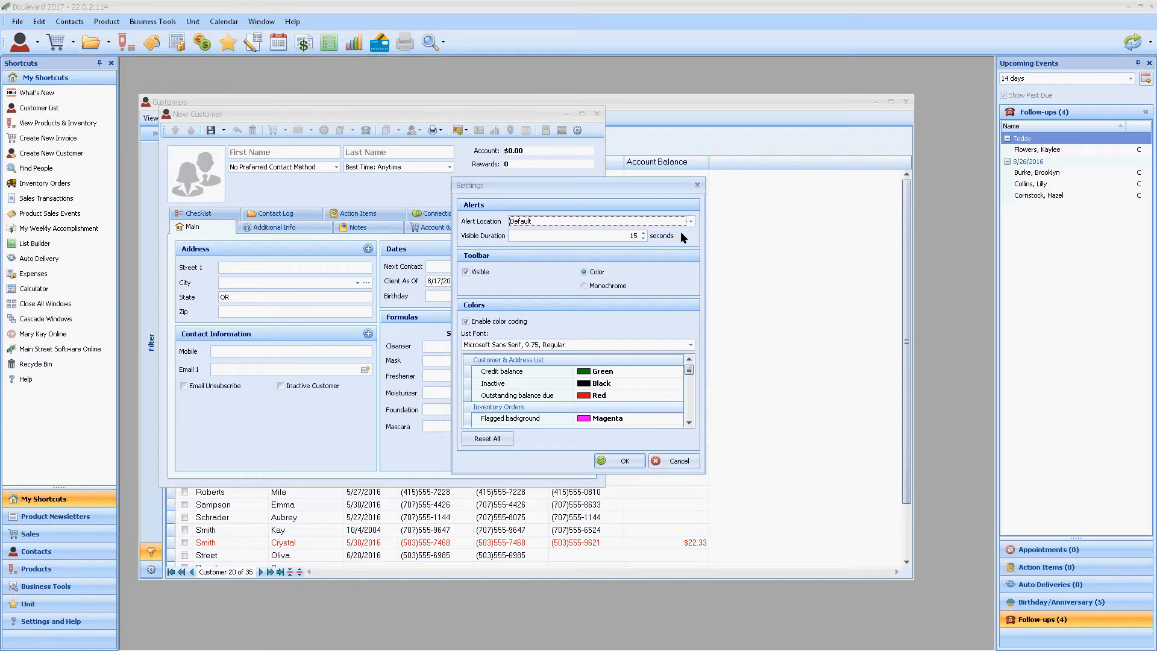
pyautogui.click(697, 185)
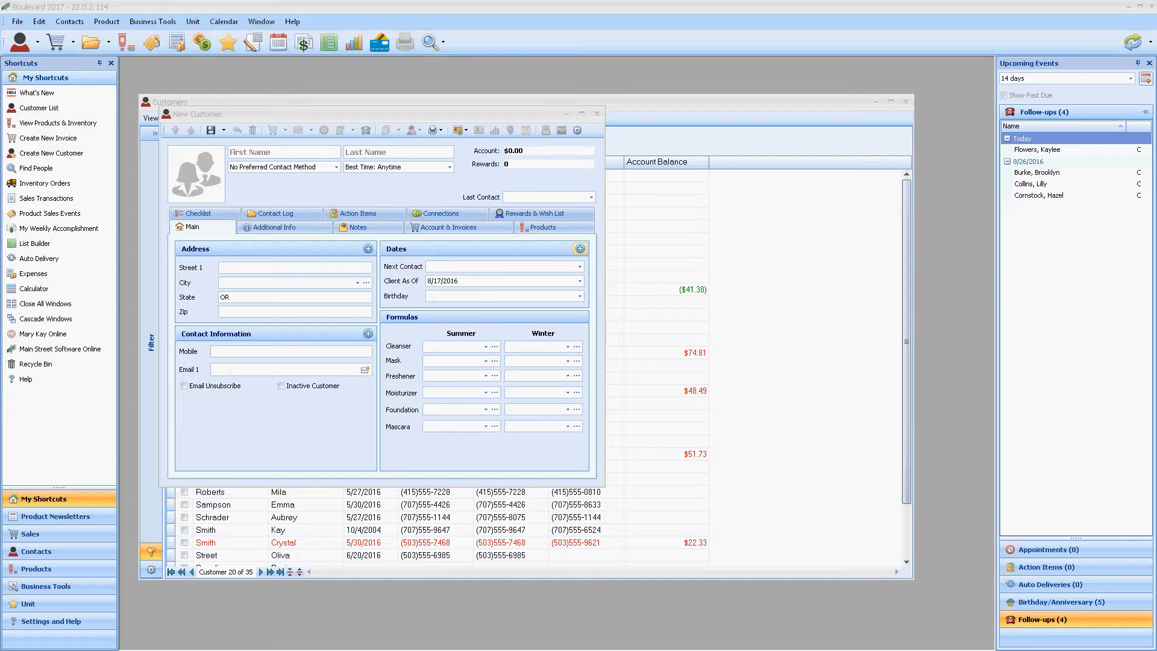
pyautogui.click(597, 114)
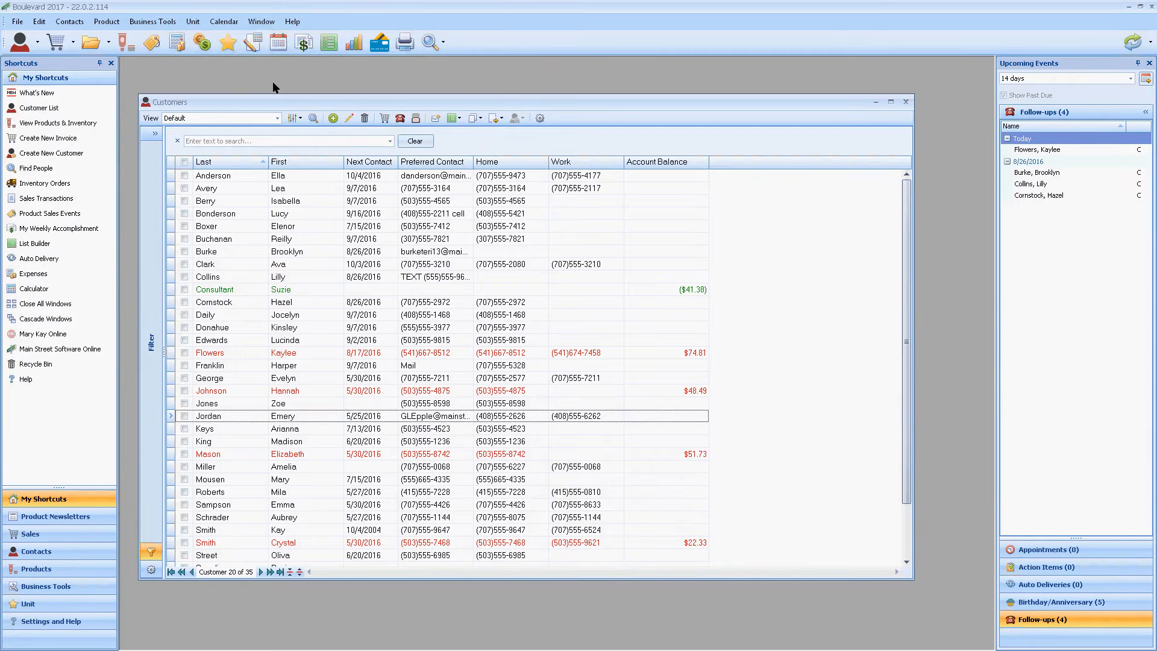
pyautogui.moveTo(276, 100); pyautogui.dragTo(273, 79)
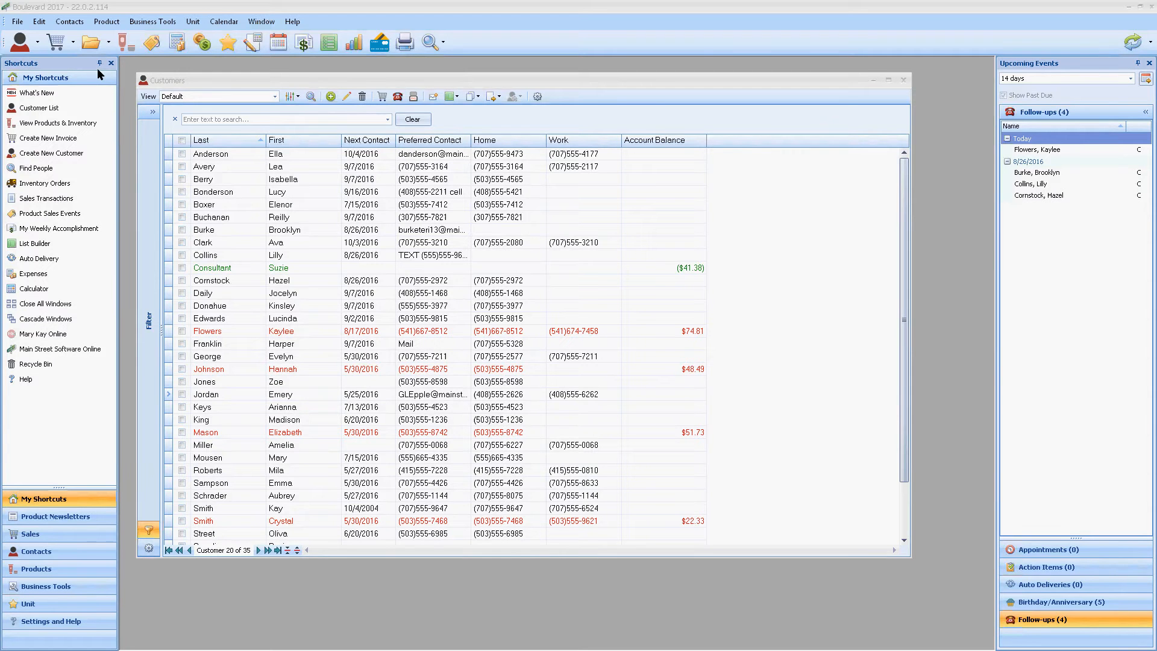
# Step: Open the Online Sync preferences and view the outgoing email settings, including the advanced server options and the signature
pyautogui.click(41, 23)
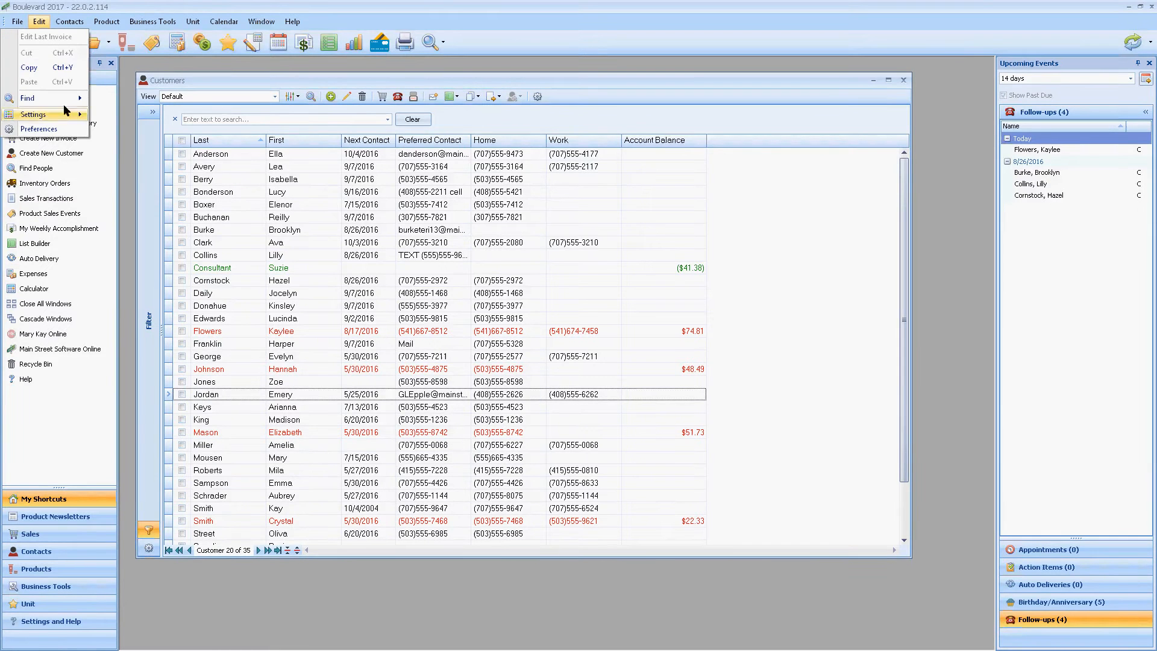
pyautogui.click(54, 129)
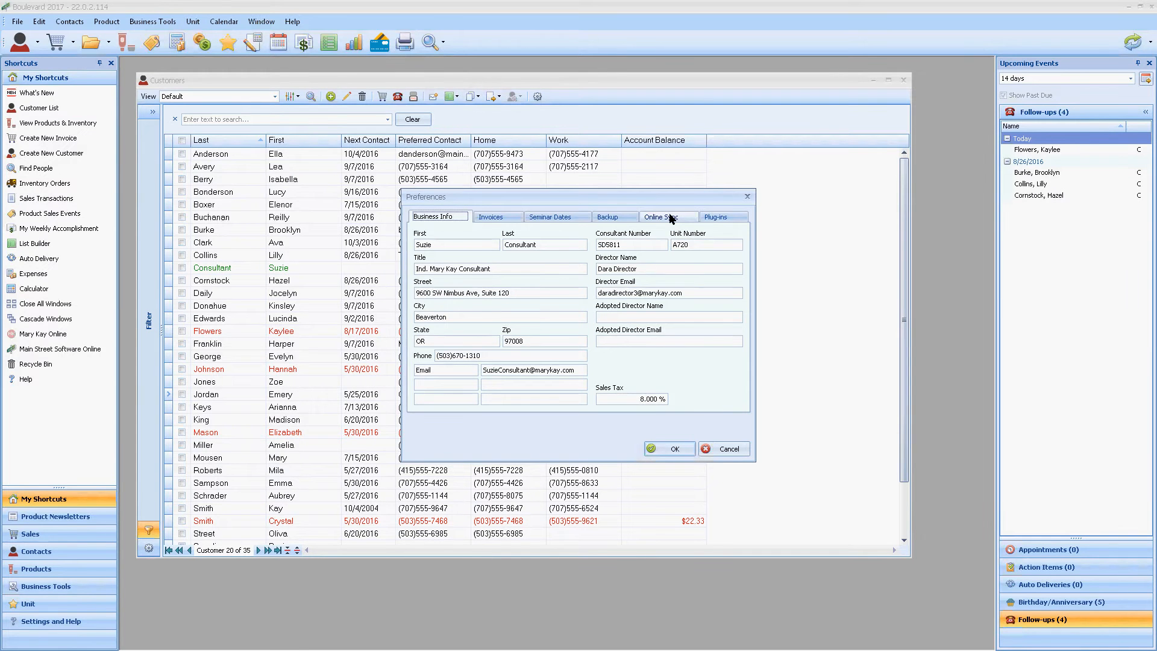
pyautogui.click(670, 217)
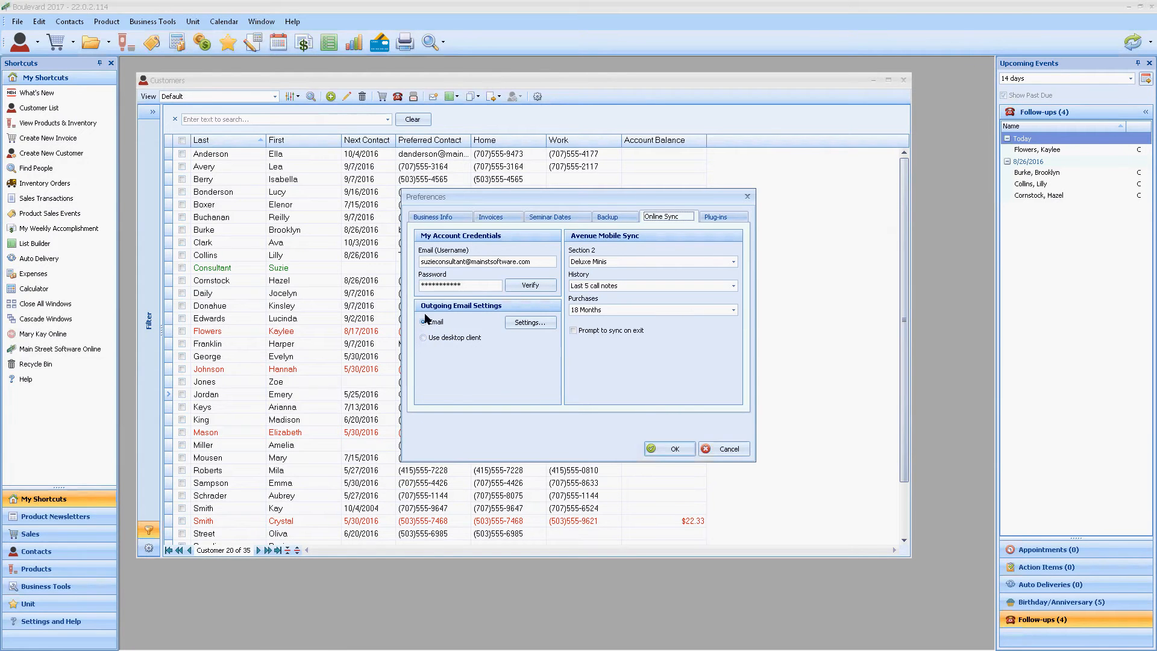
pyautogui.click(520, 324)
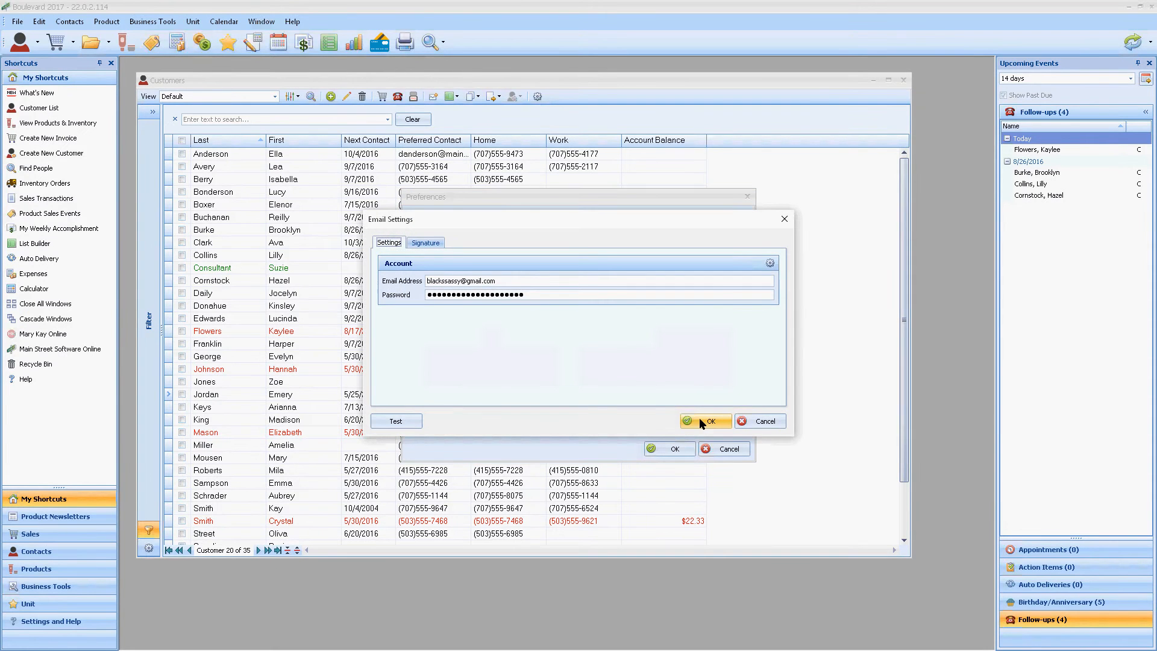
pyautogui.click(776, 262)
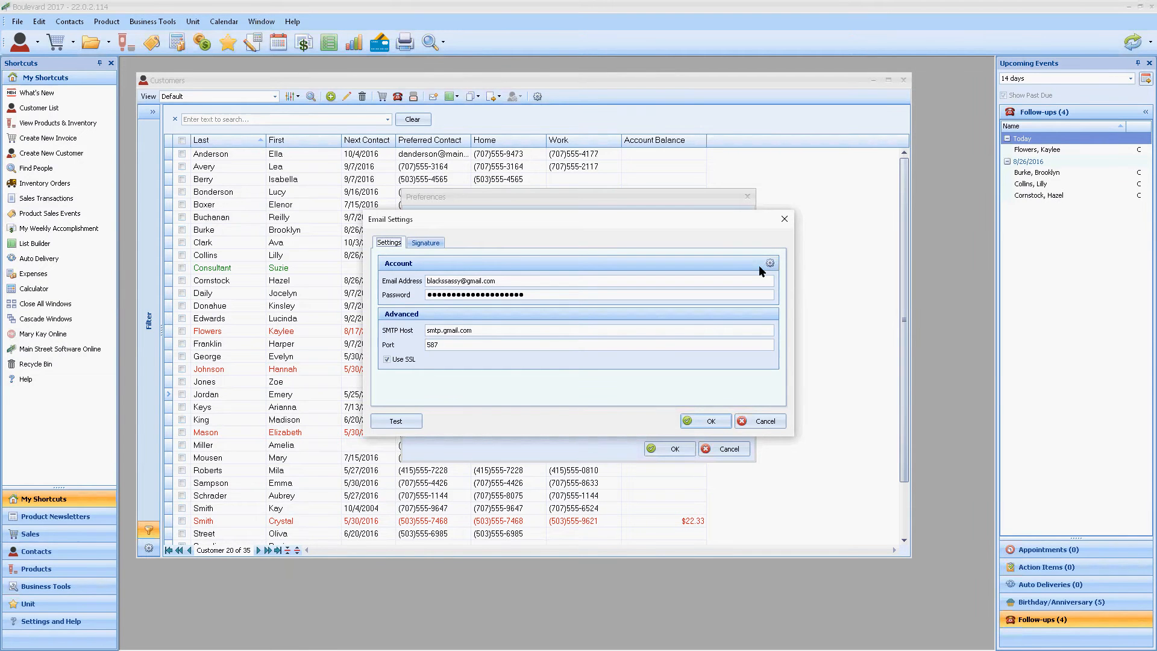
pyautogui.click(428, 242)
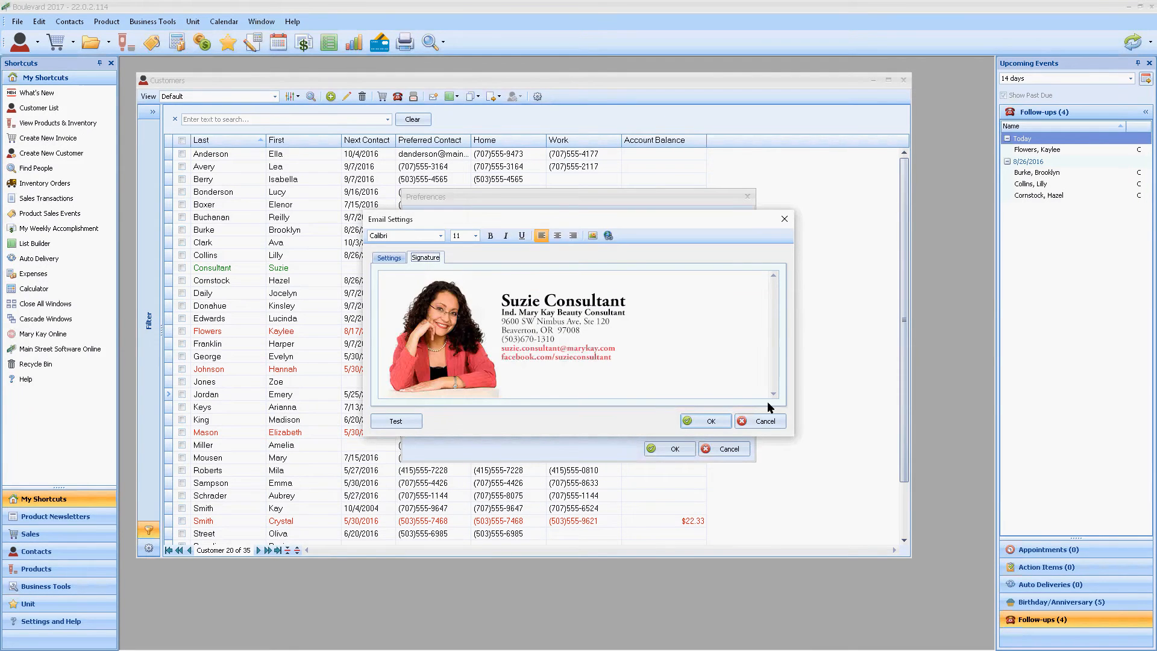
# Step: Close the email settings and the preferences without saving any changes
pyautogui.click(760, 421)
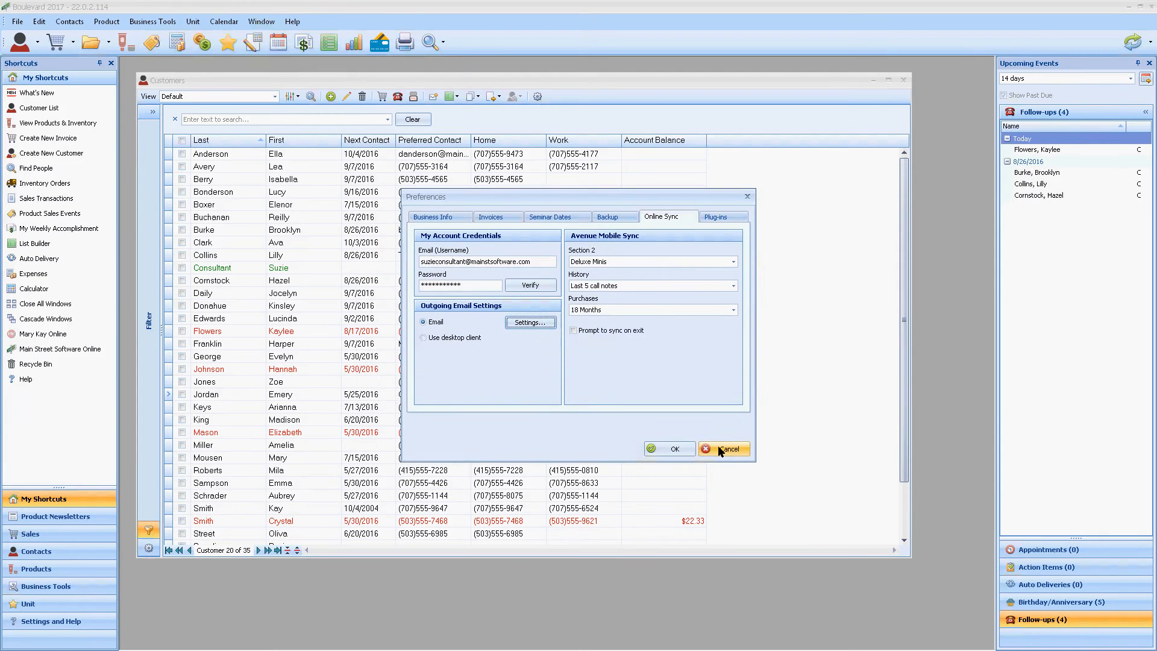
pyautogui.click(720, 449)
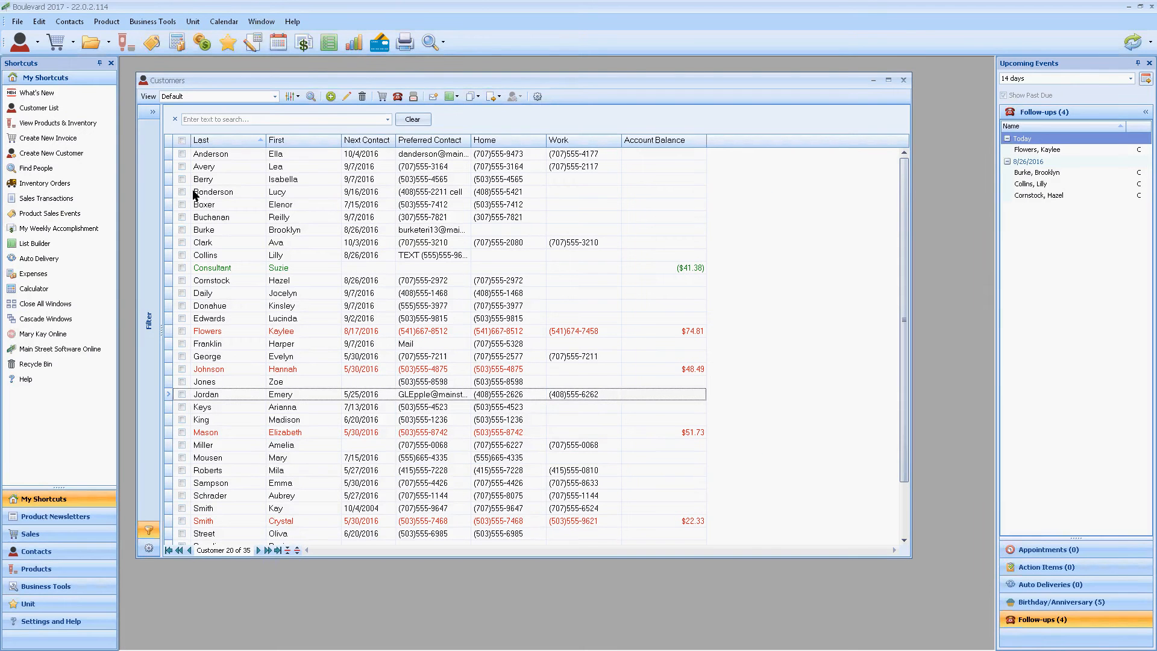
# Step: Start a new email to the customer in the fourth row, add a short greeting above the signature, and close the message without sending
pyautogui.click(181, 192)
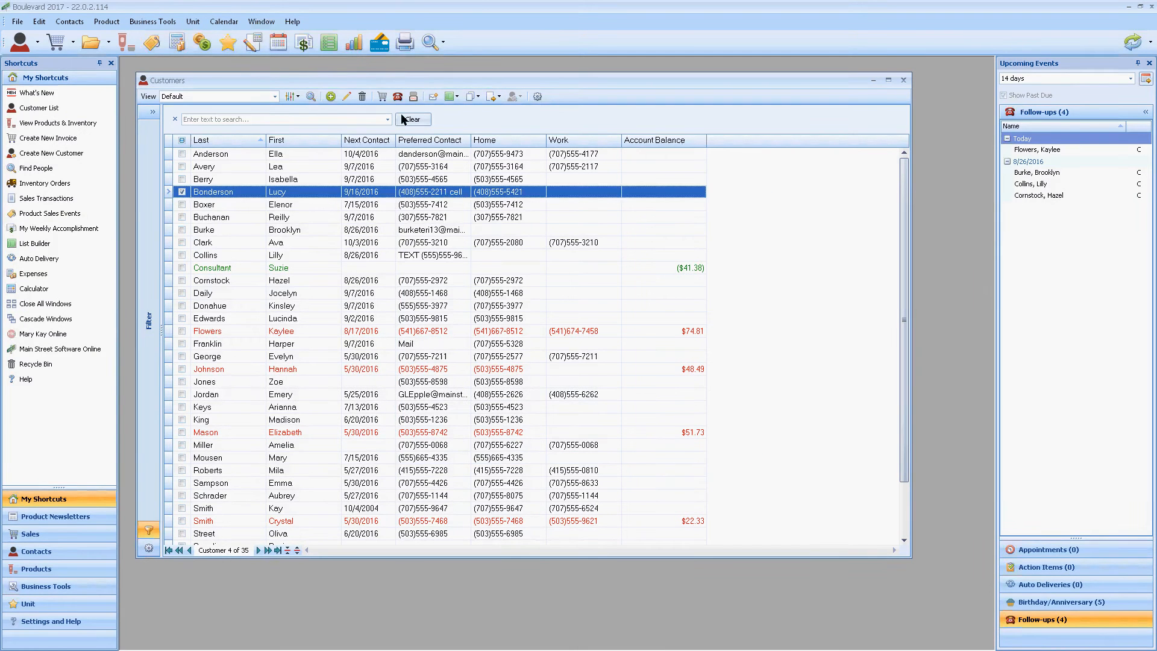
pyautogui.click(433, 97)
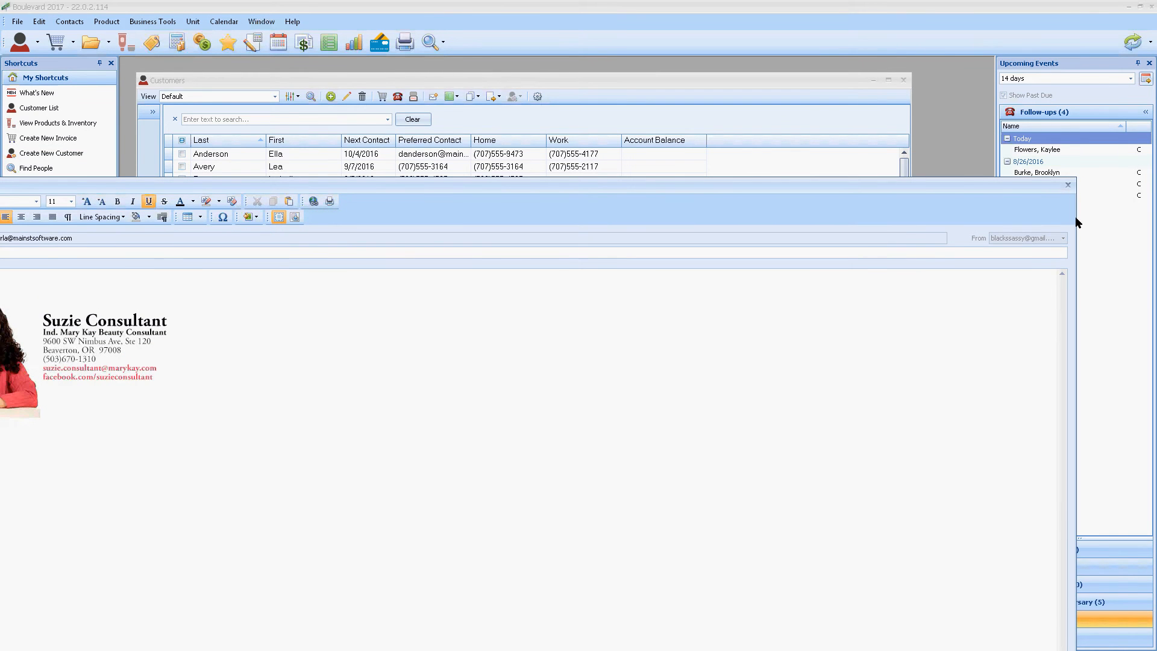
pyautogui.moveTo(1076, 218); pyautogui.dragTo(514, 265)
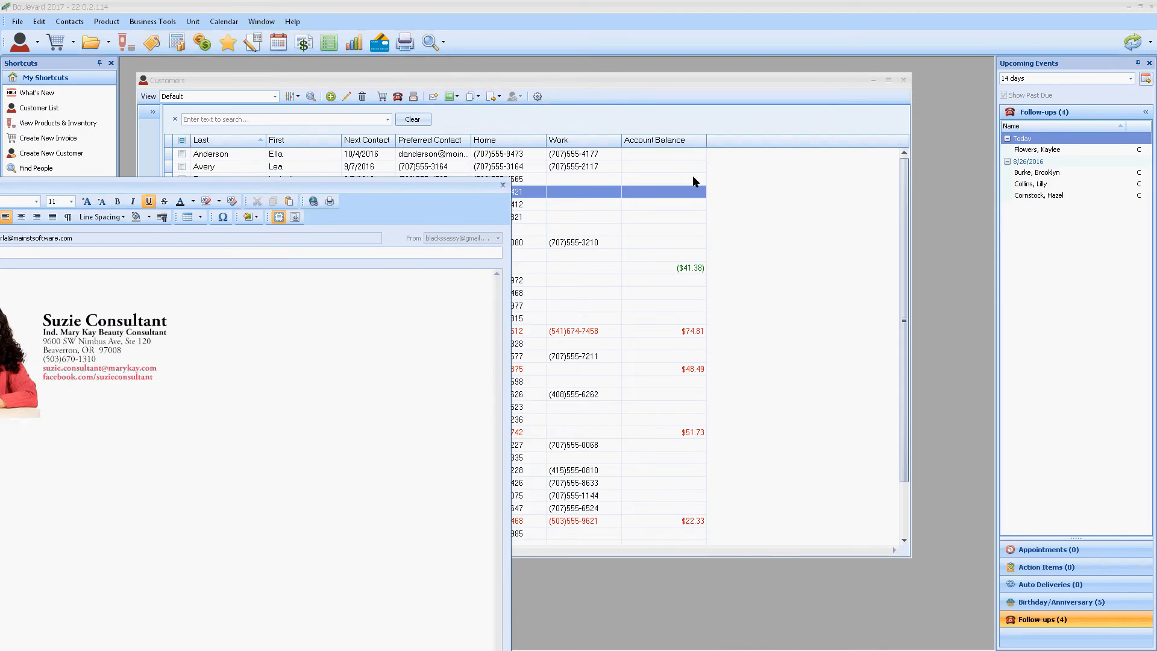
pyautogui.moveTo(426, 187); pyautogui.dragTo(692, 175)
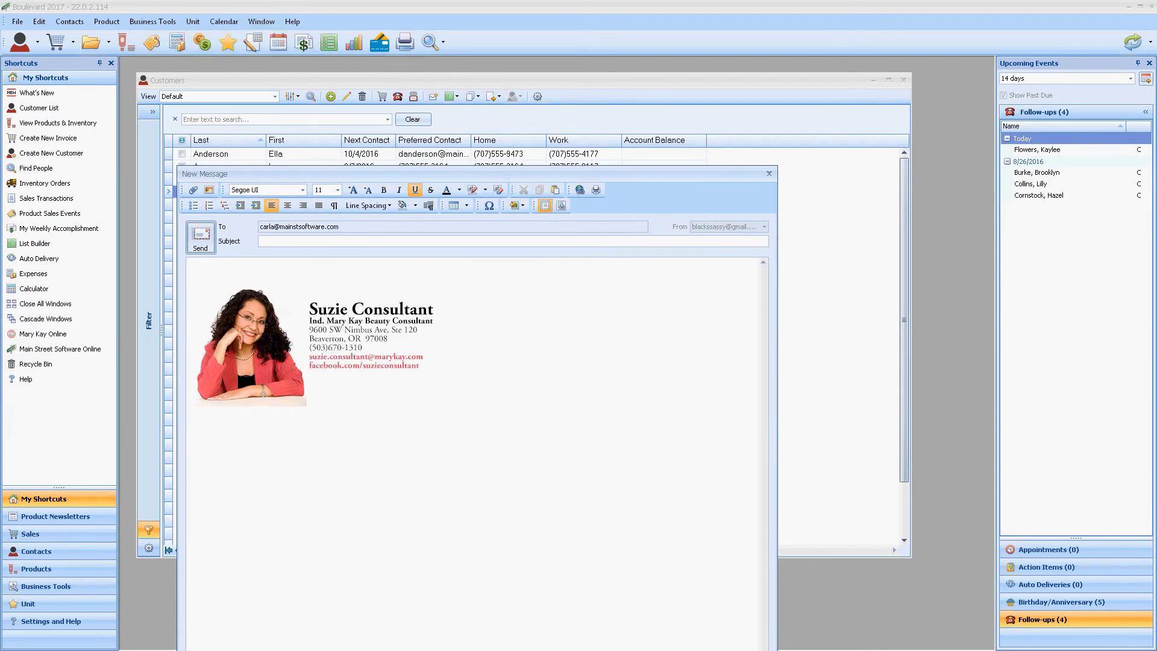
pyautogui.click(217, 269)
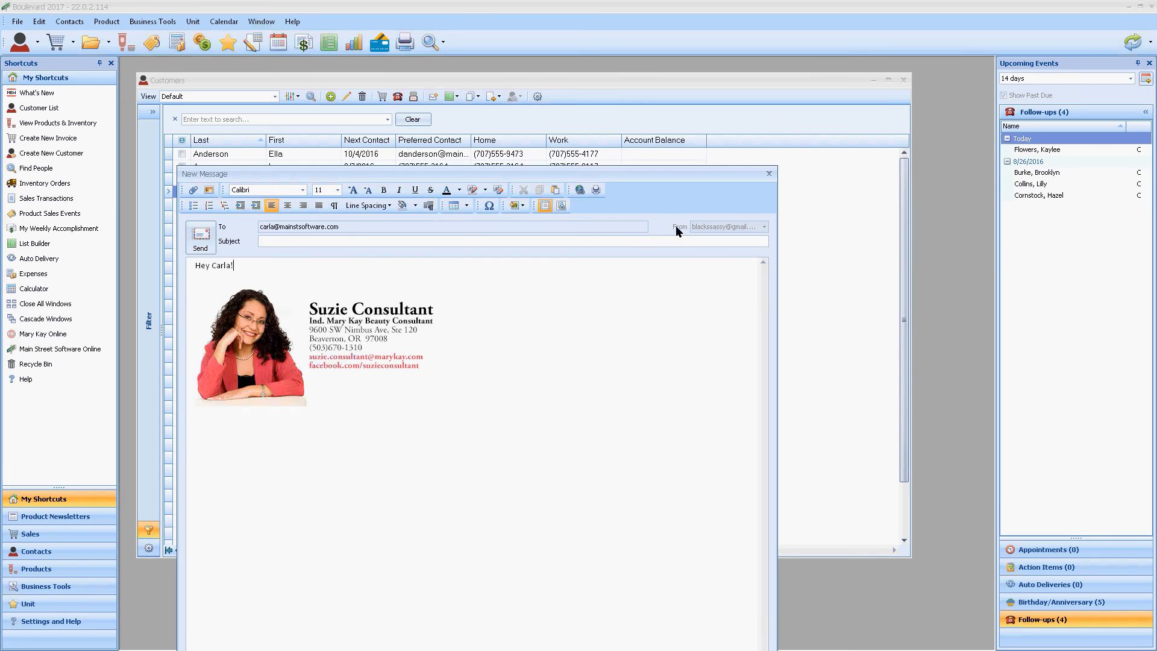
pyautogui.click(770, 175)
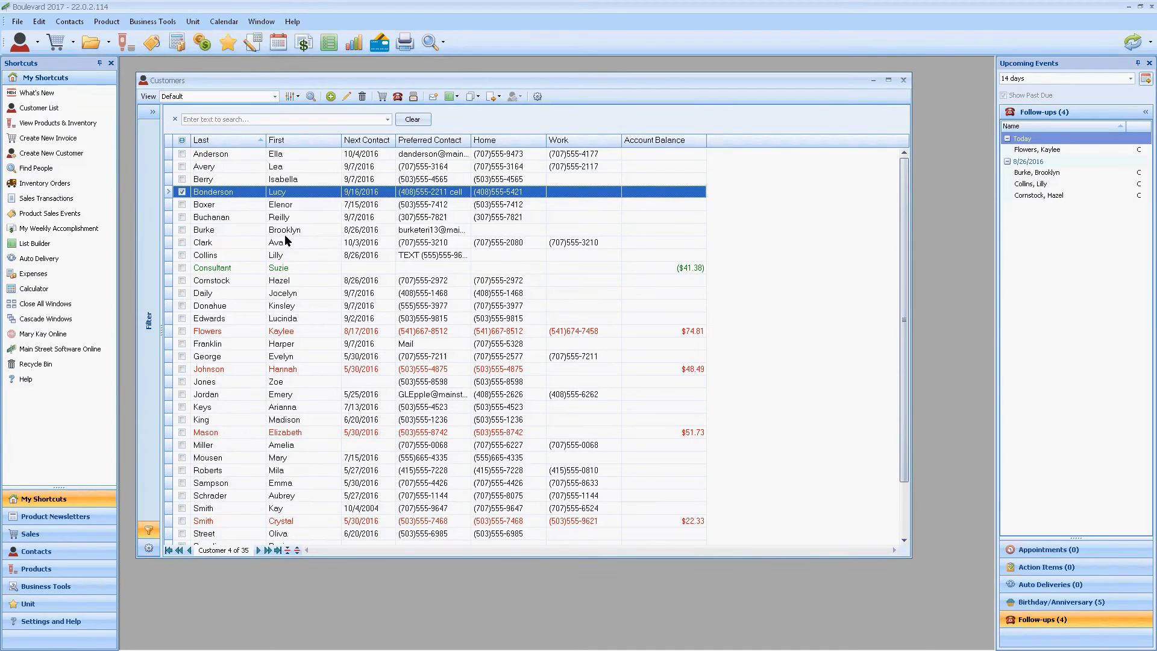
# Step: Reopen the preferences and view the Online Sync settings for account credentials, outgoing email and Avenue Mobile Sync
pyautogui.click(39, 21)
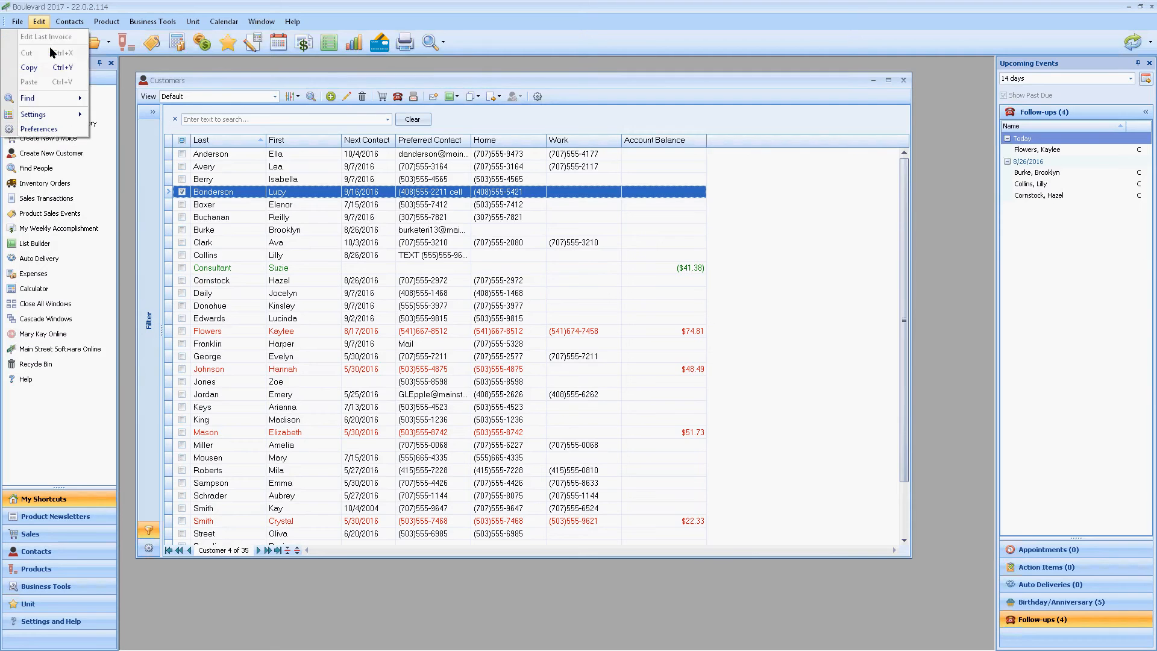
pyautogui.click(53, 130)
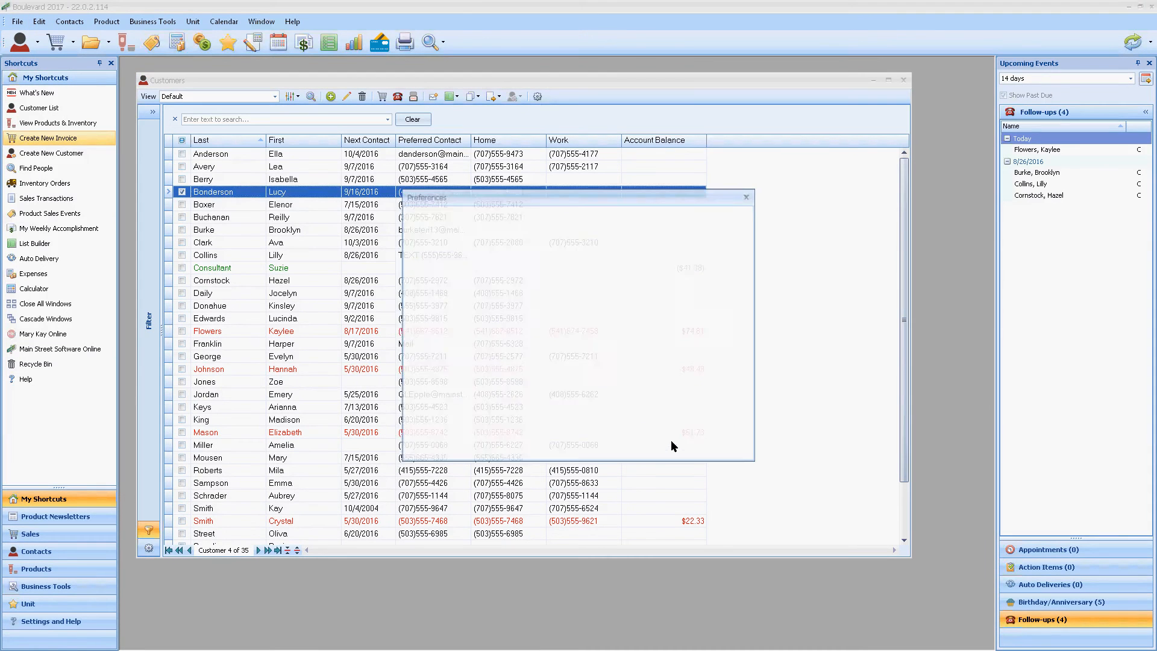
pyautogui.click(663, 217)
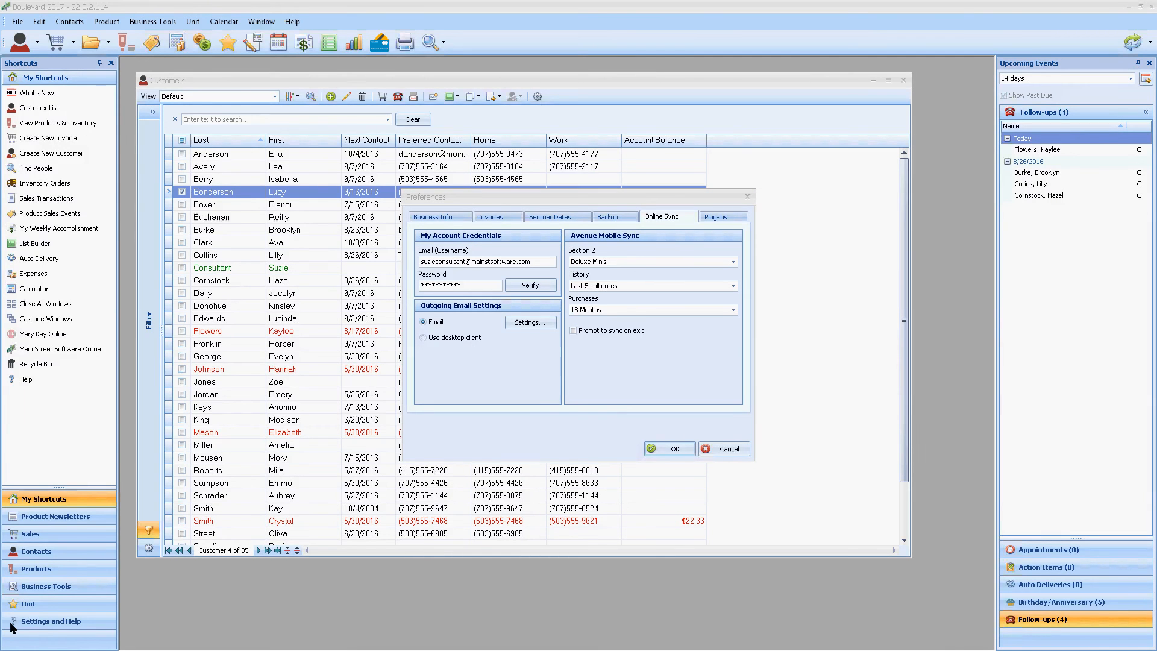
pyautogui.hotkey('alt', 'Tab')
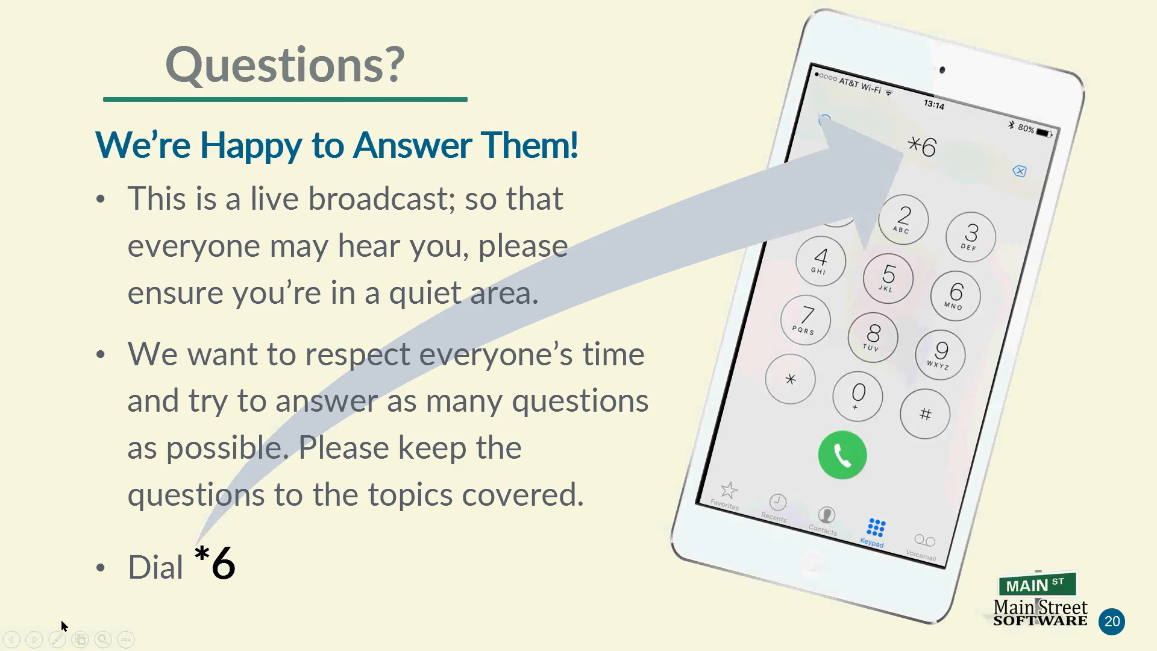
pyautogui.click(38, 639)
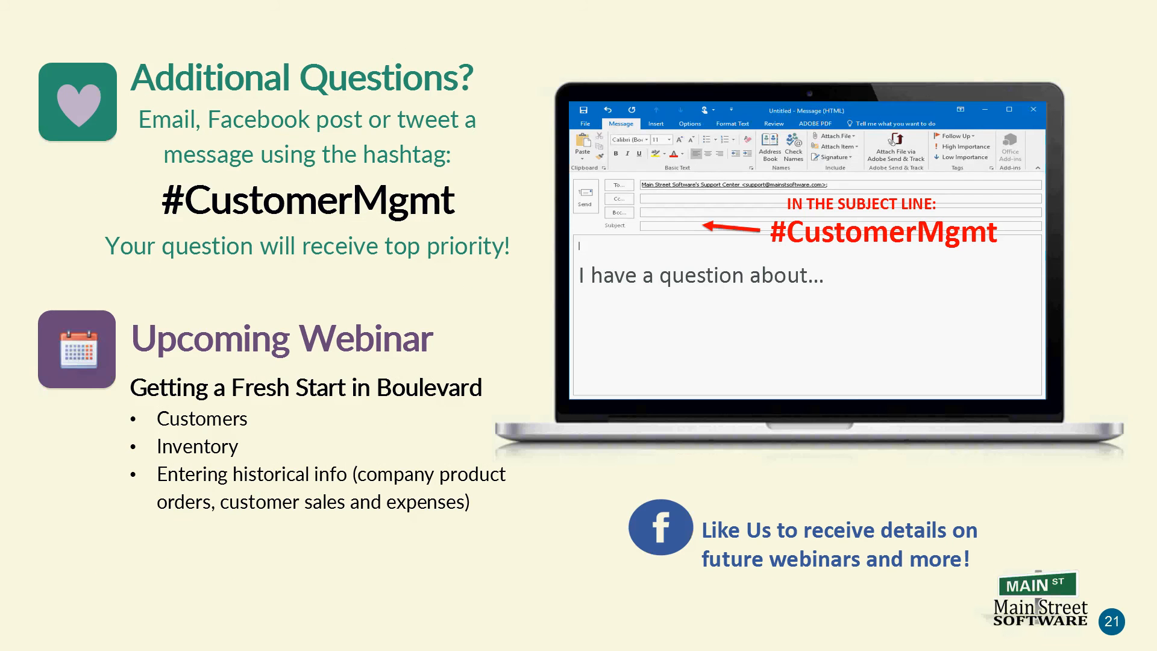